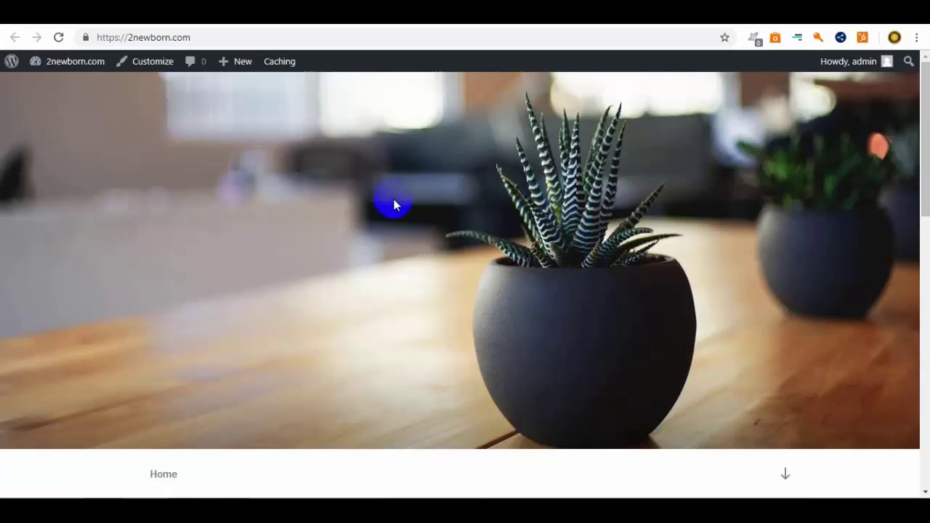
Open the WordPress admin dashboard of 2newborn.com in a new browser tab and switch to it.
mouse_move(926, 180)
mouse_down()
mouse_move(918, 431)
mouse_move(910, 304)
mouse_move(878, 223)
mouse_move(874, 166)
mouse_up()
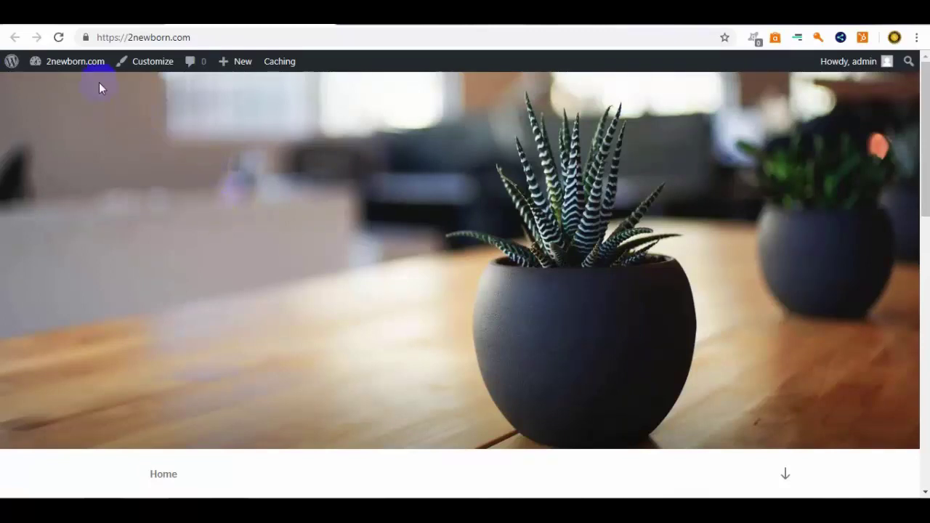
mouse_move(75, 63)
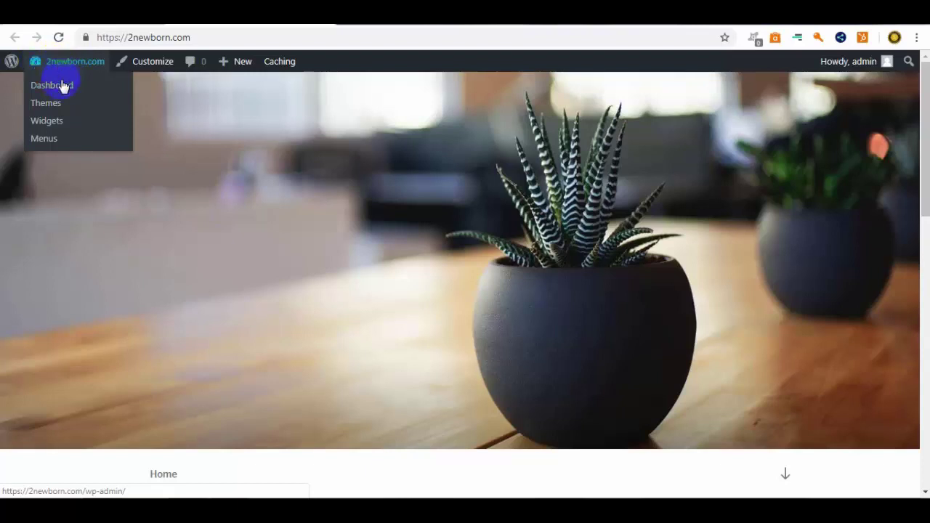
right_click(62, 87)
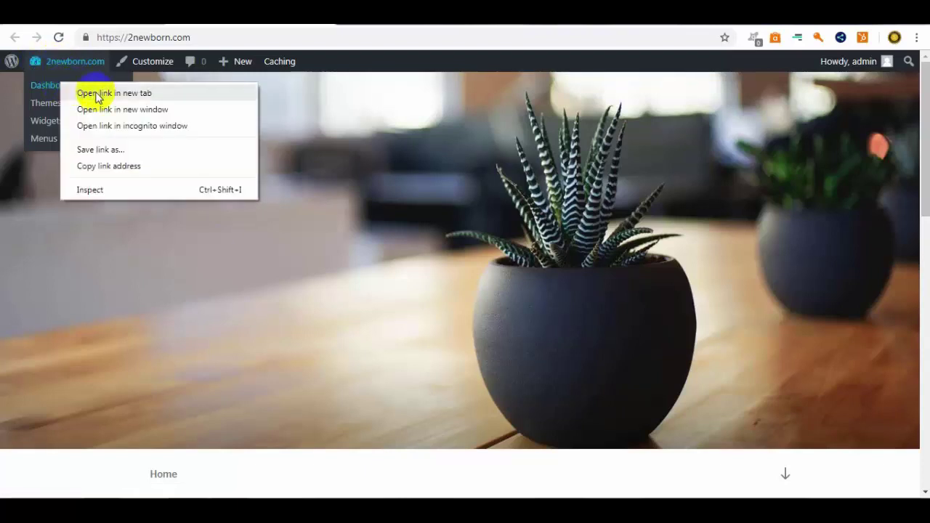
click(86, 92)
click(365, 24)
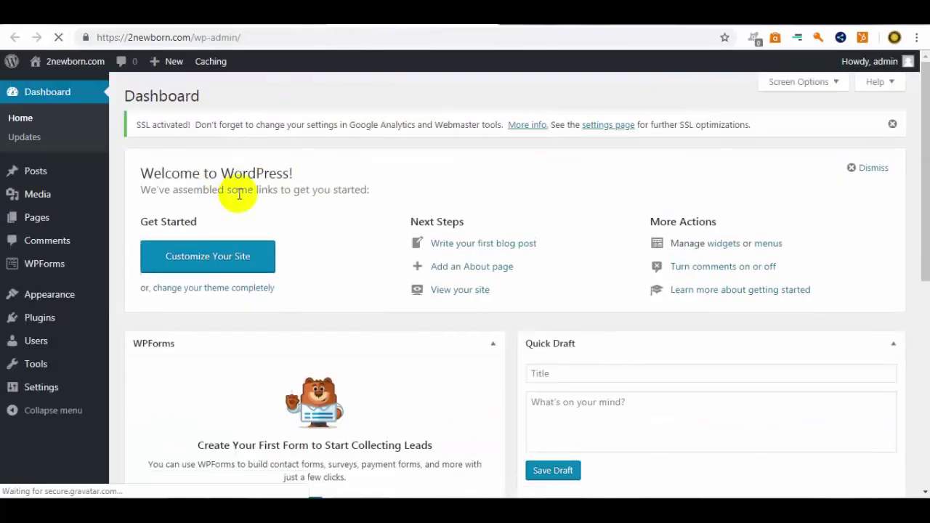
Search the available plugins for "ebay partner", then install and activate eBay Feeds for WordPress.
mouse_move(77, 315)
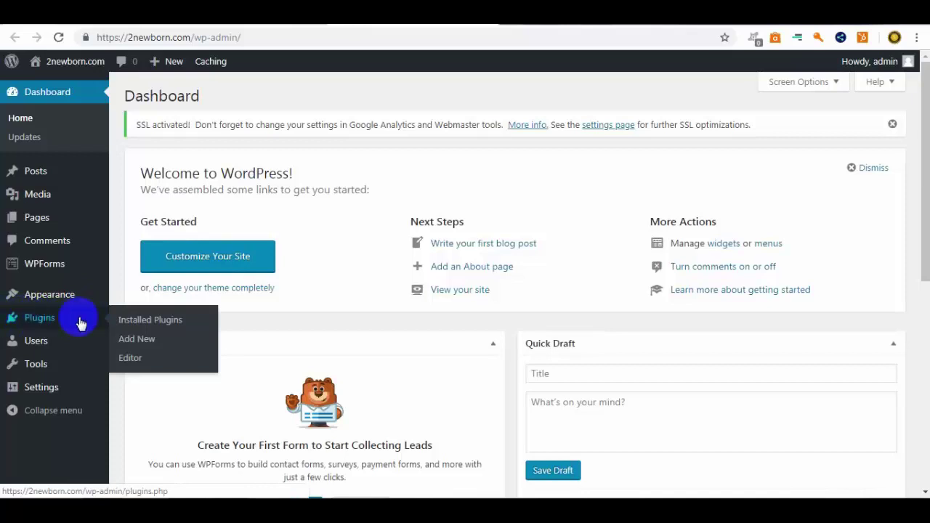
click(142, 340)
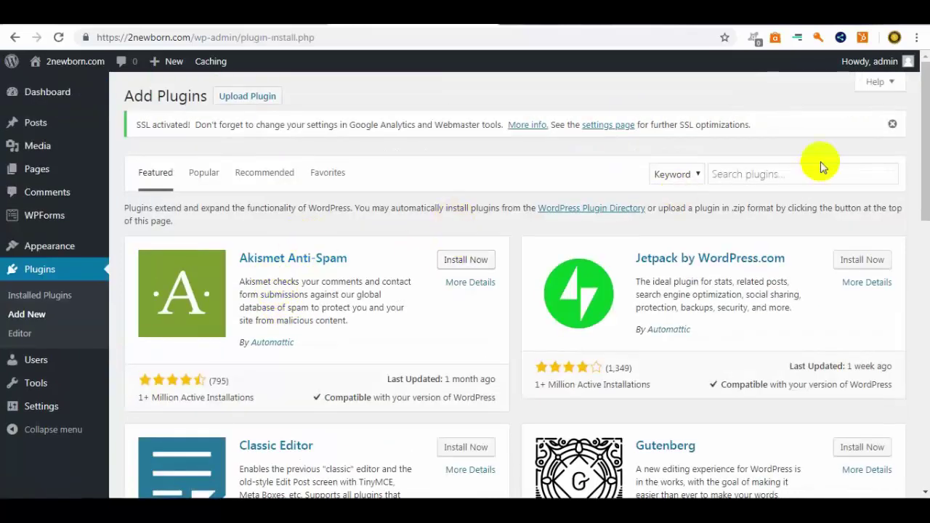
click(812, 178)
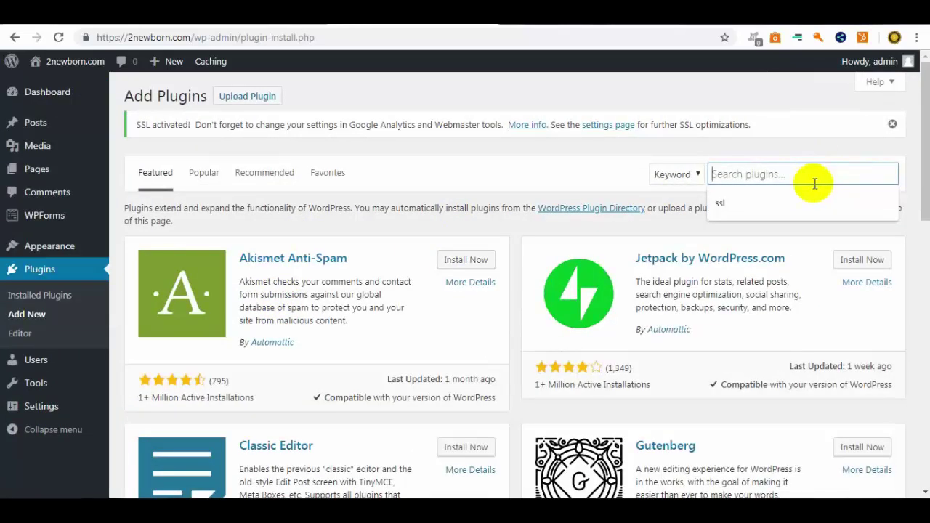
text(eba)
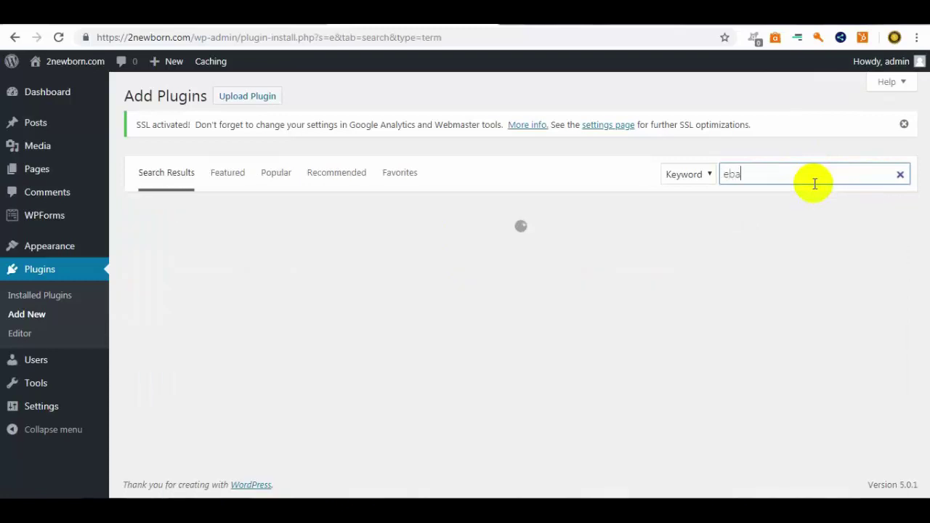
text(y )
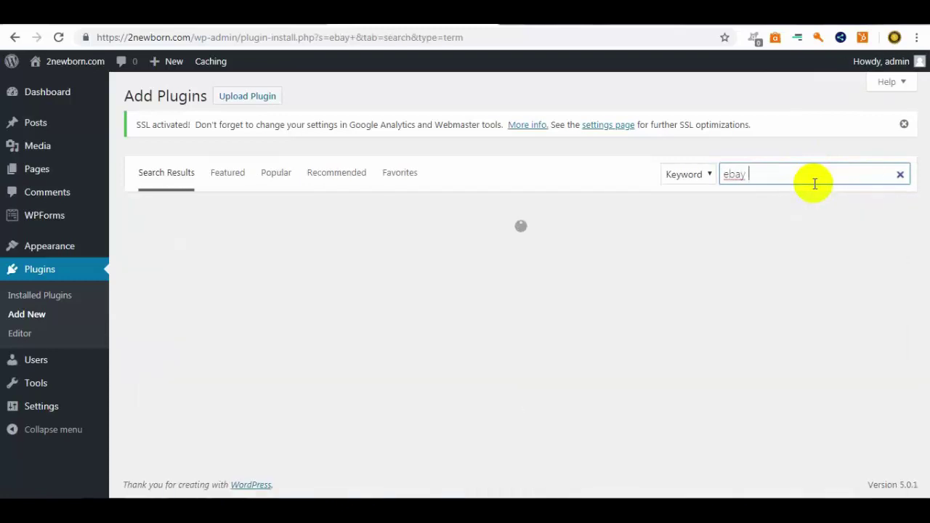
text(partner)
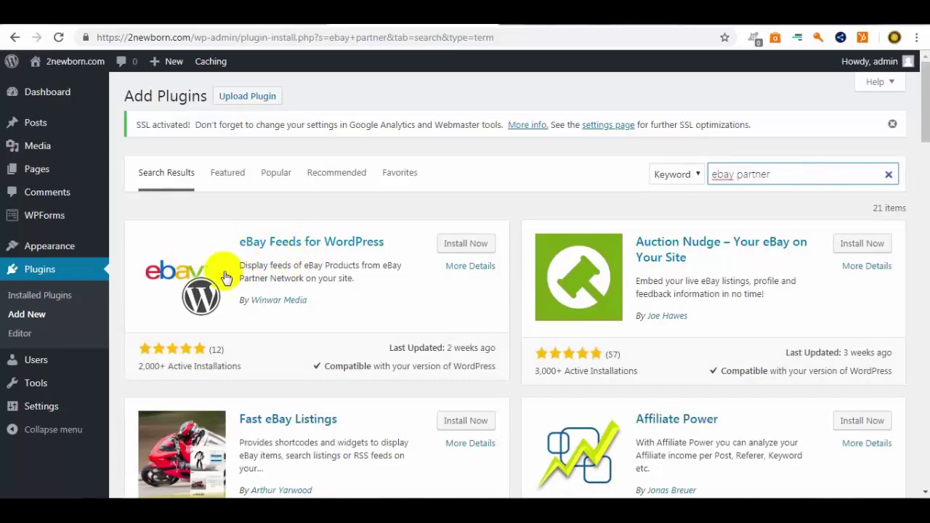
click(463, 247)
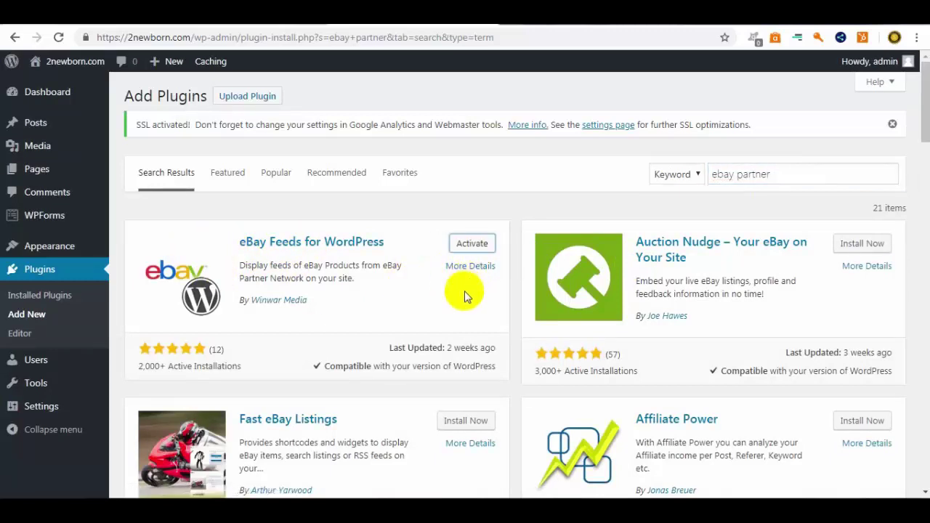
click(482, 248)
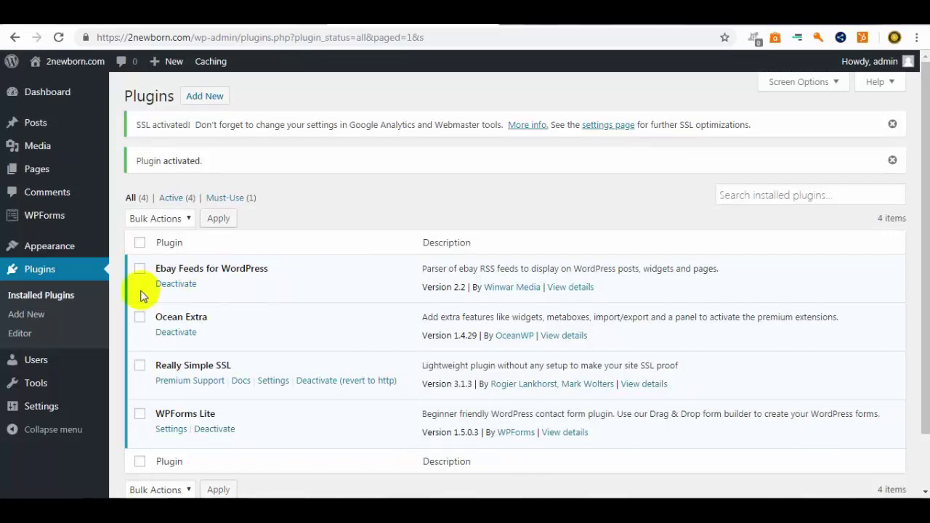
Check the site's permalink settings to see which common URL structure is selected.
click(70, 392)
mouse_move(58, 407)
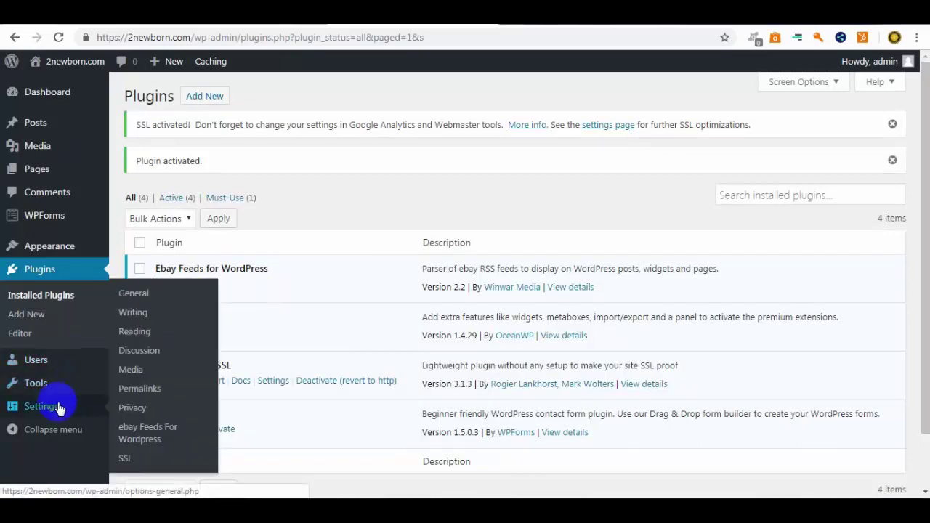
click(144, 392)
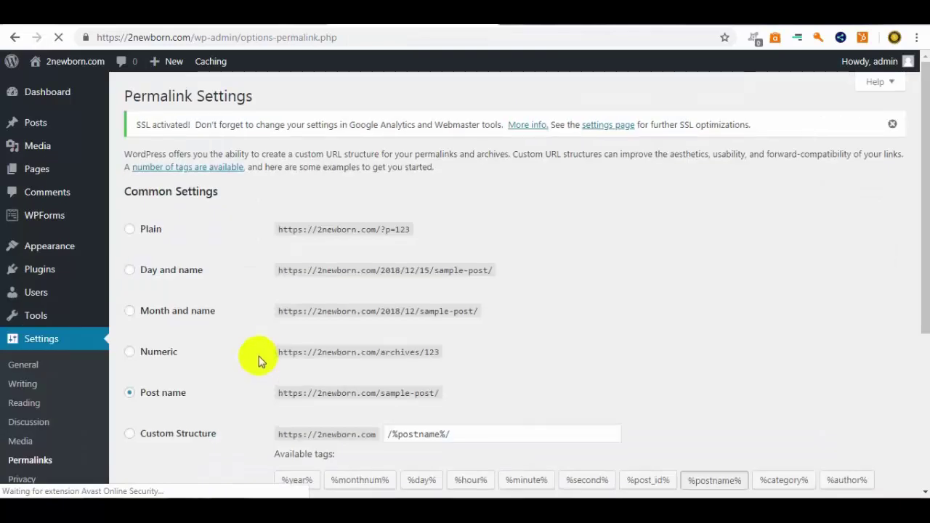
scroll(270, 340, down, 1)
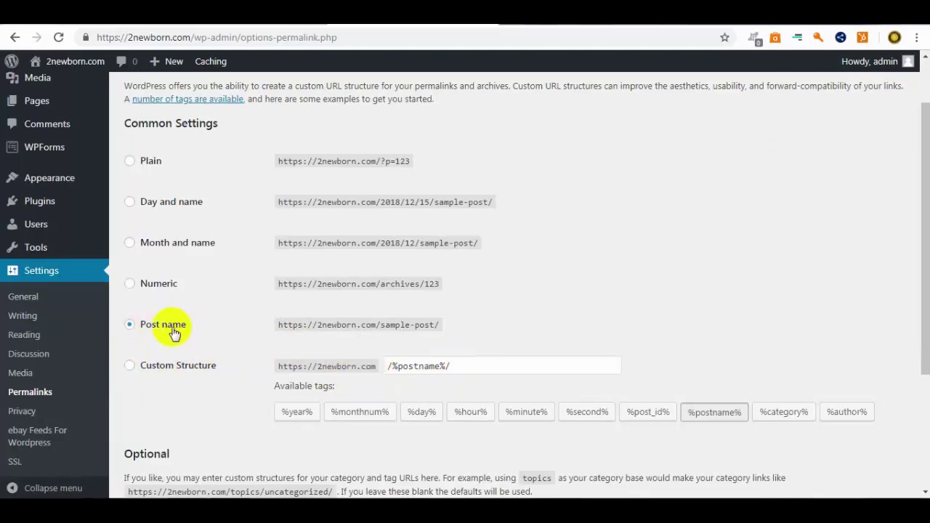
scroll(166, 393, down, 3)
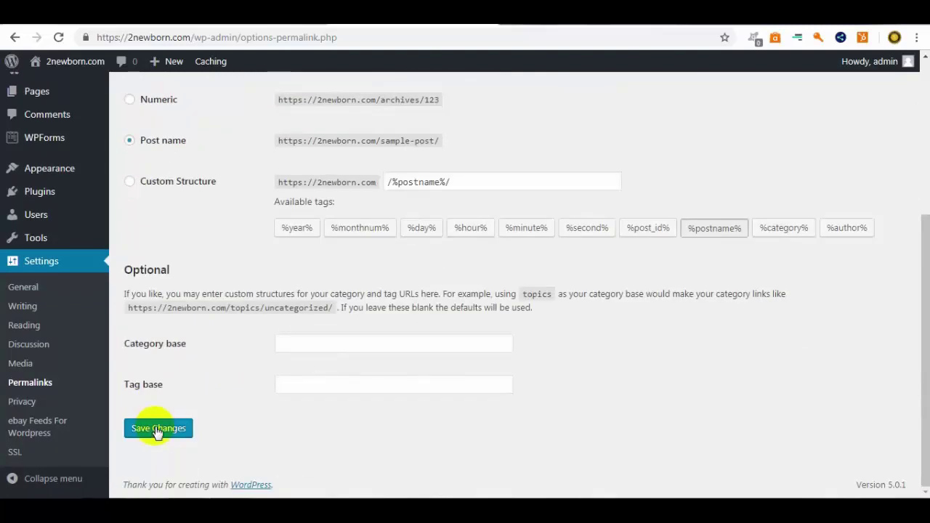
scroll(185, 325, up, 3)
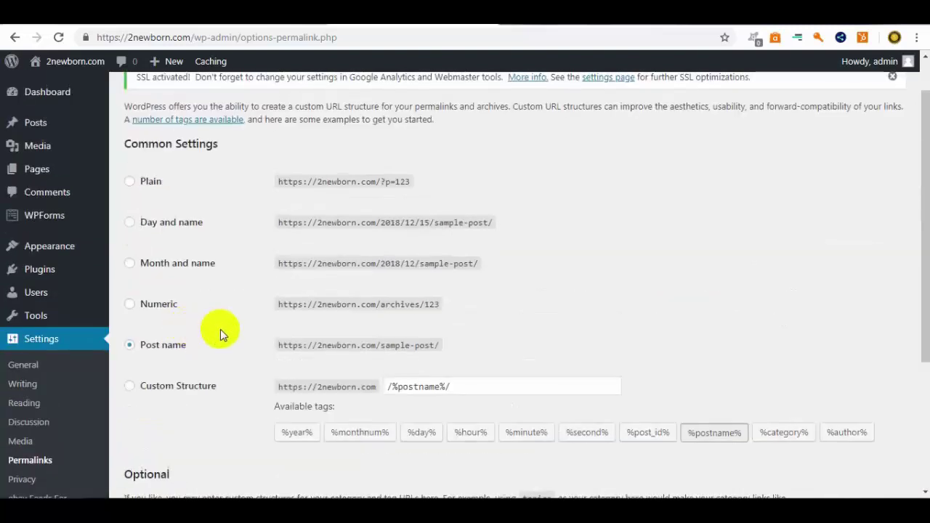
Browse the site's installed themes and activate the OceanWP theme.
mouse_move(25, 252)
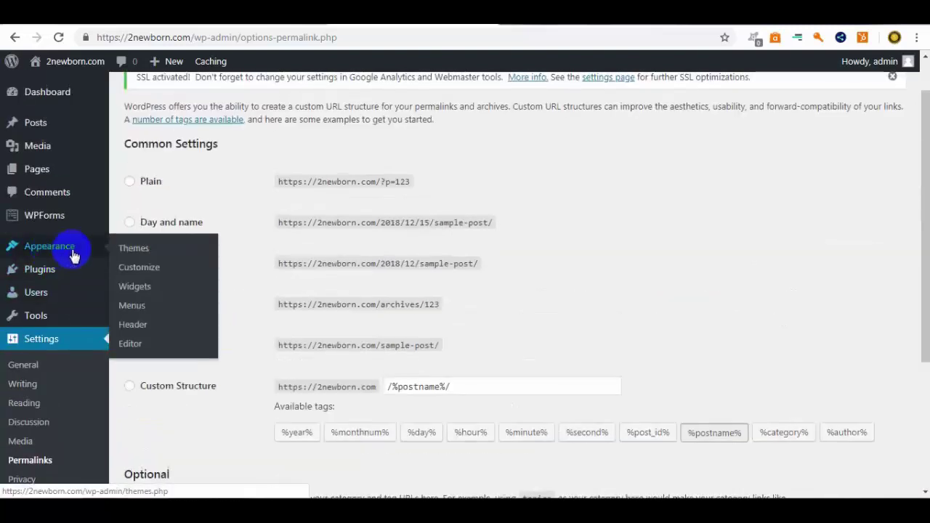
click(144, 261)
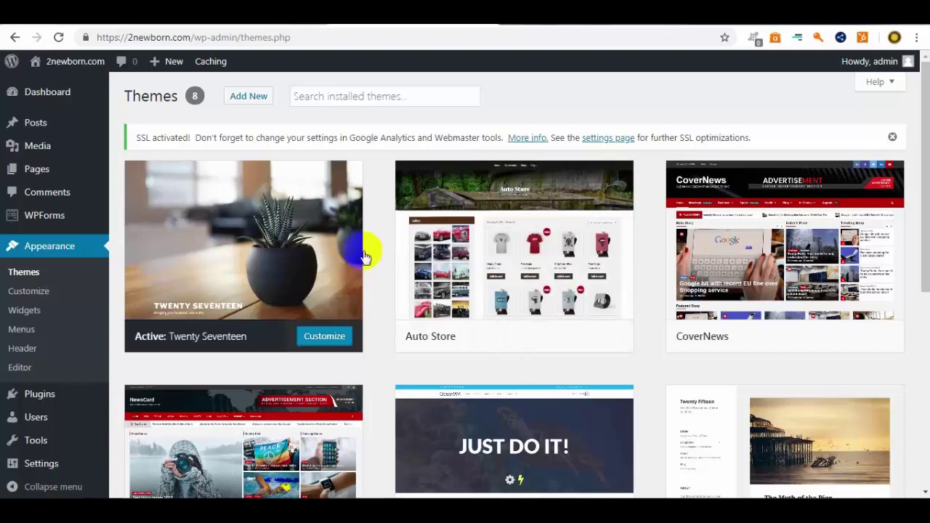
scroll(383, 253, down, 5)
scroll(383, 253, up, 4)
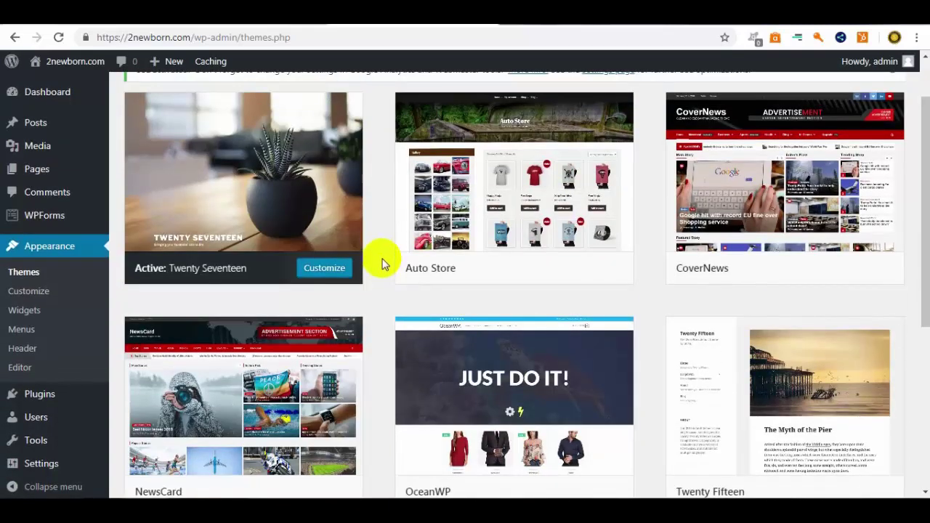
mouse_move(452, 254)
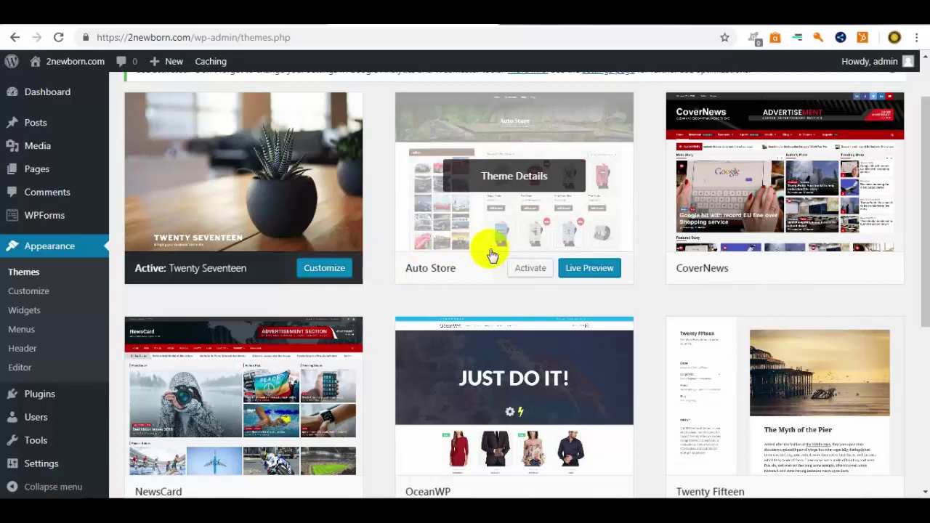
scroll(474, 250, up, 1)
scroll(469, 258, down, 2)
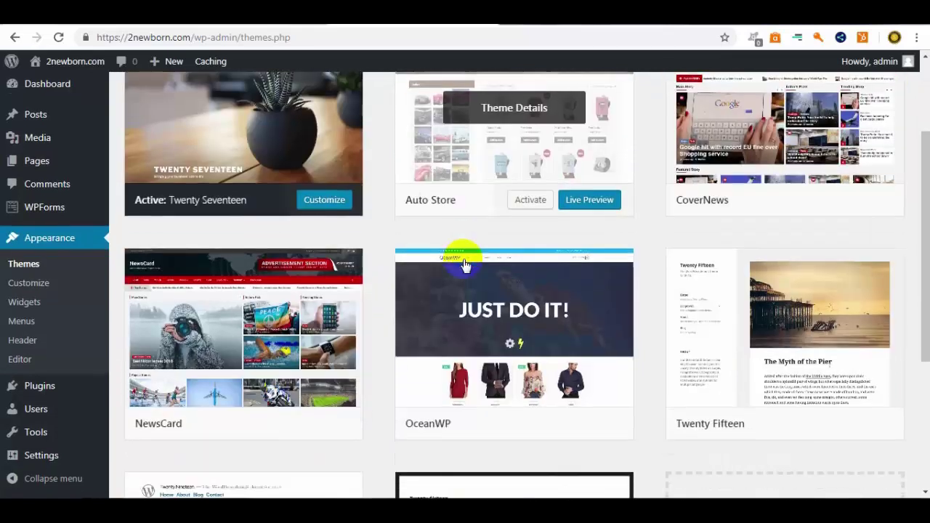
mouse_move(351, 304)
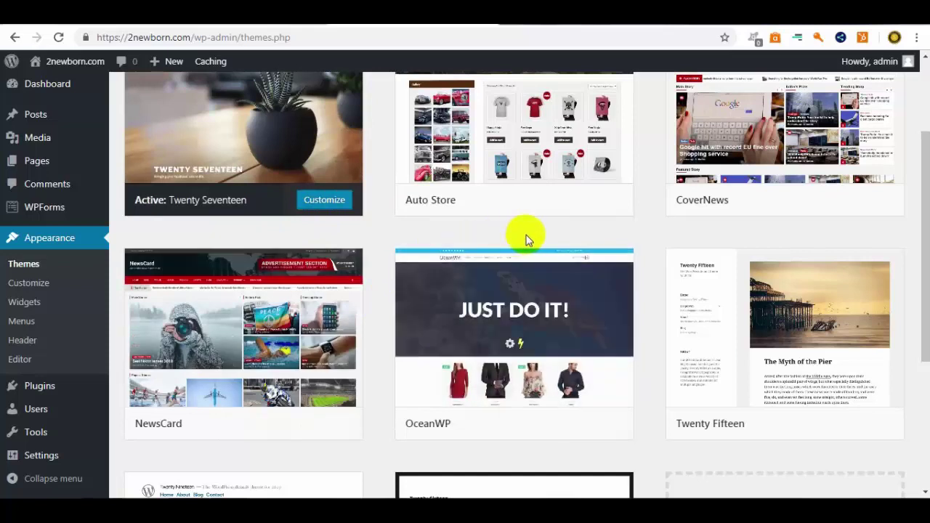
mouse_move(404, 269)
scroll(473, 240, down, 2)
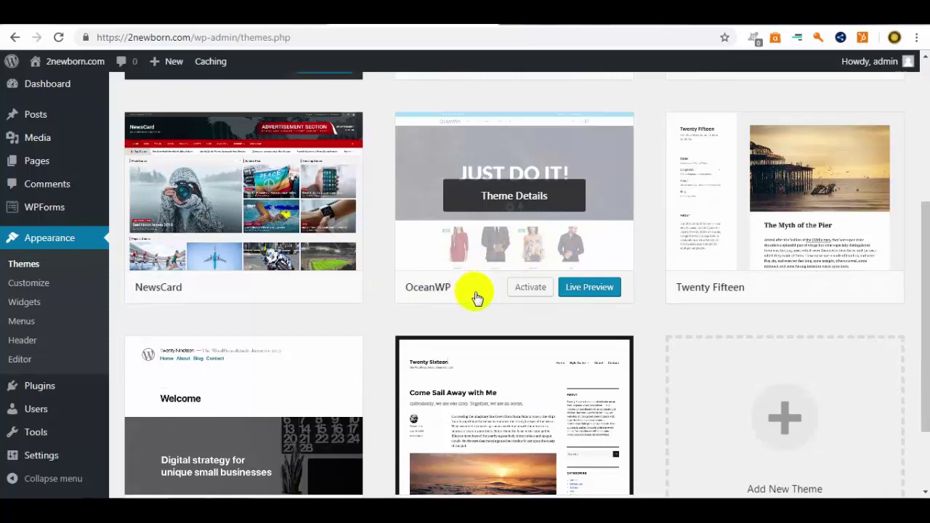
scroll(476, 287, down, 1)
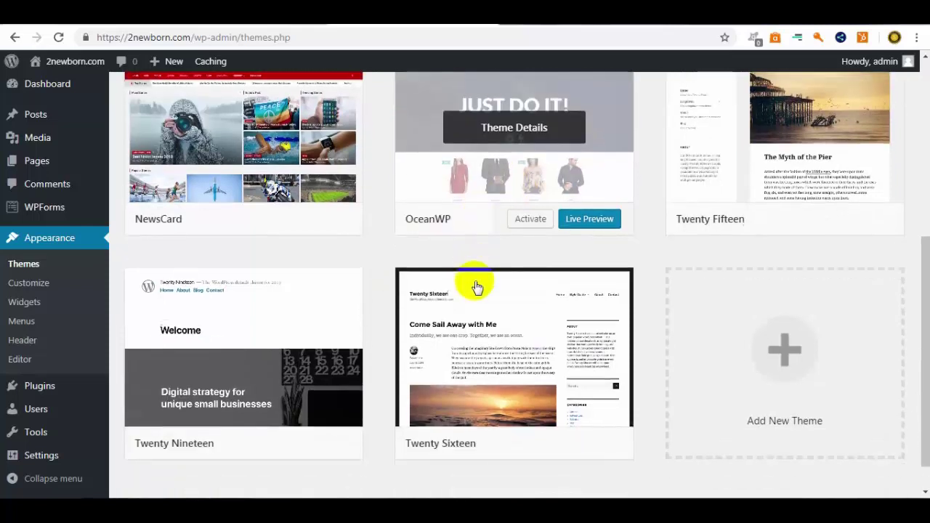
mouse_move(507, 226)
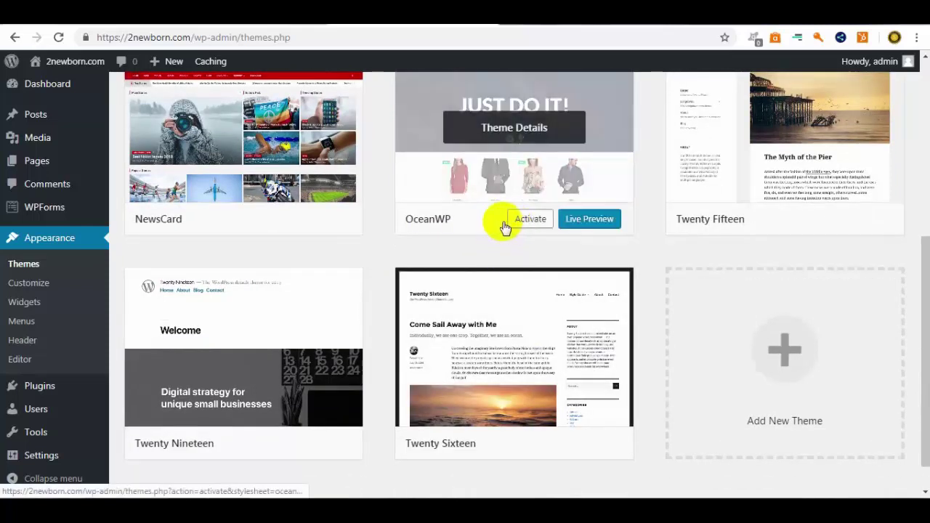
click(535, 230)
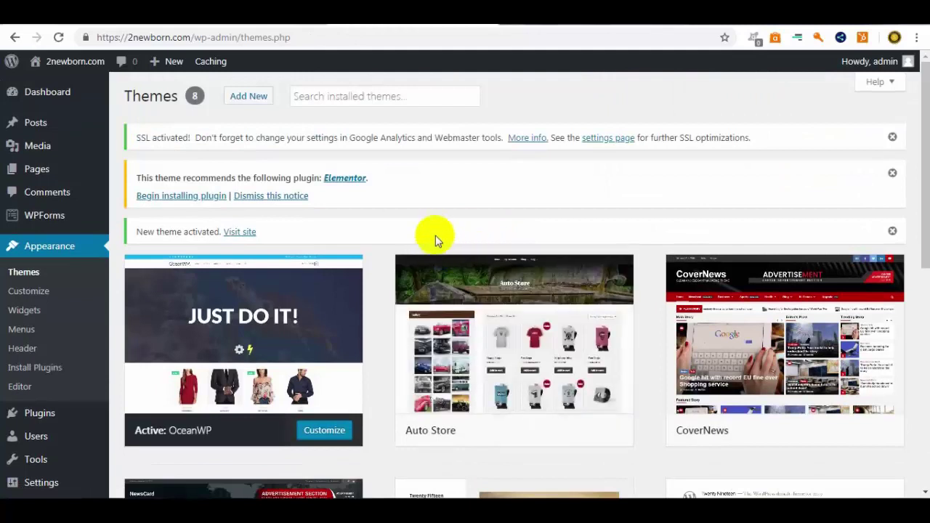
Install the Elementor plugin recommended by the OceanWP theme.
mouse_move(267, 307)
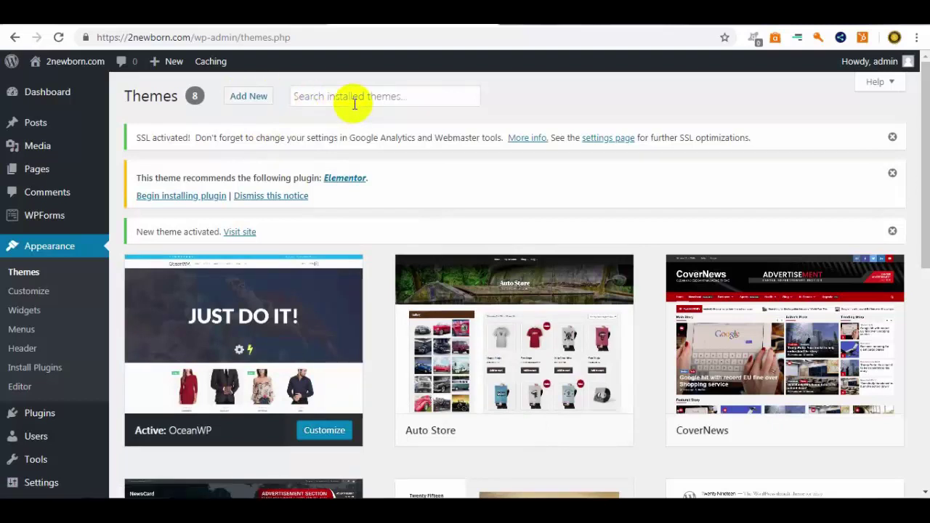
mouse_move(348, 321)
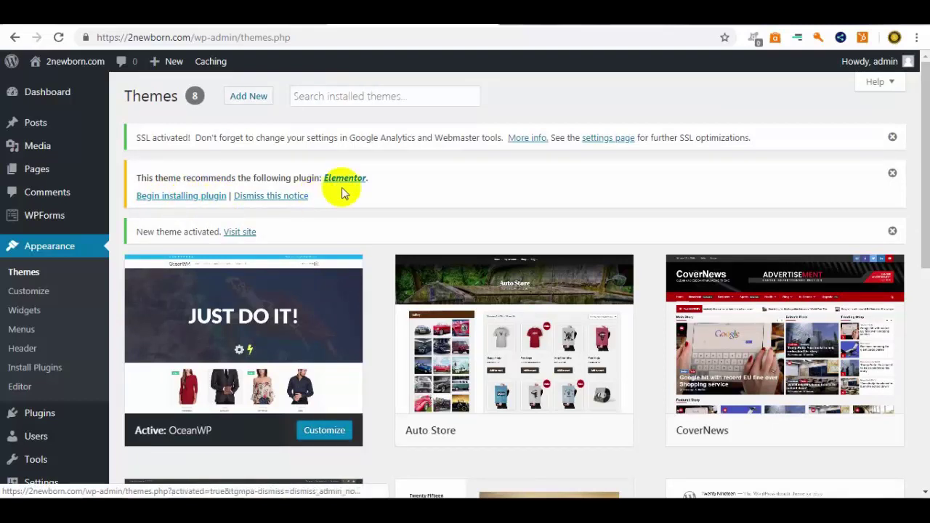
click(183, 197)
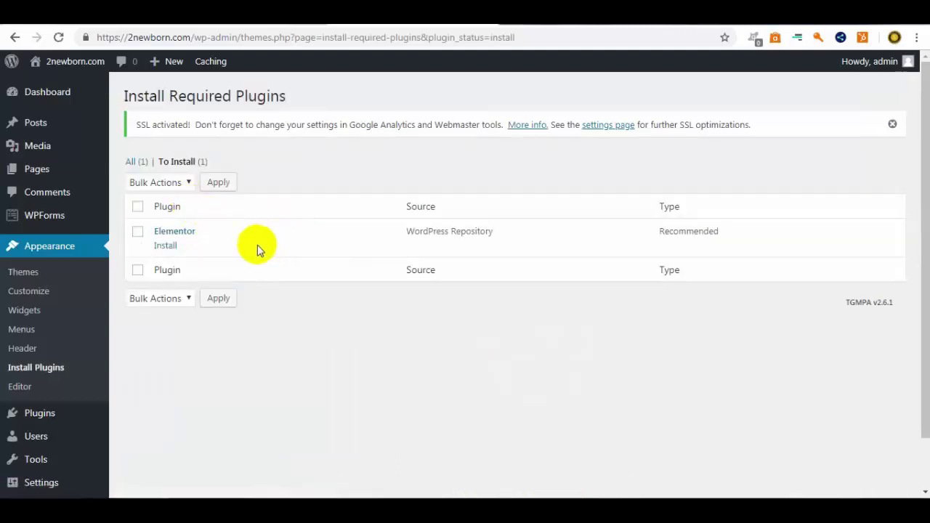
click(164, 245)
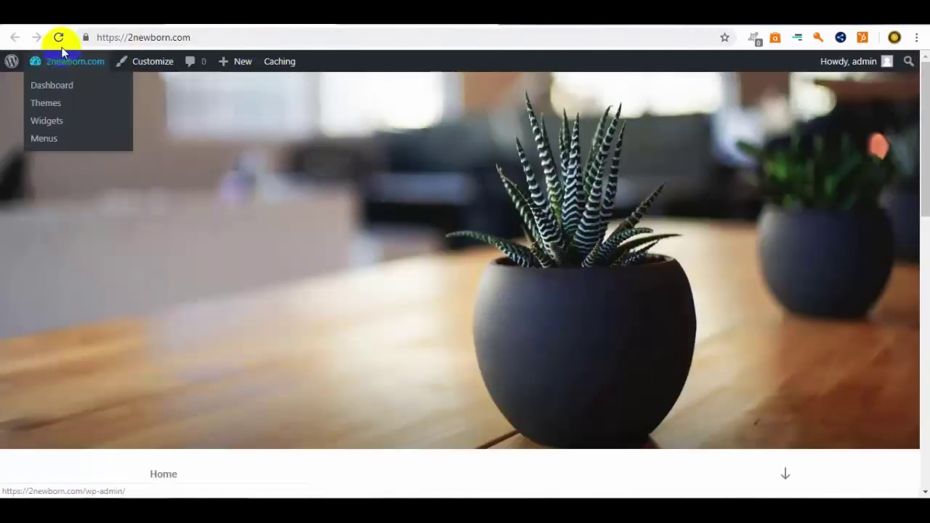
Reload the public home page to view the site with the new theme, and return to the Elementor installation page.
click(59, 38)
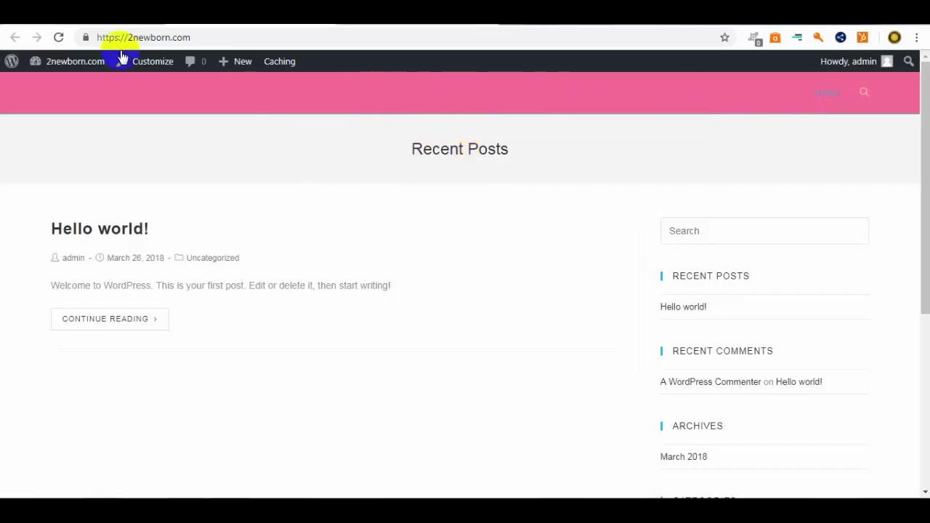
click(407, 26)
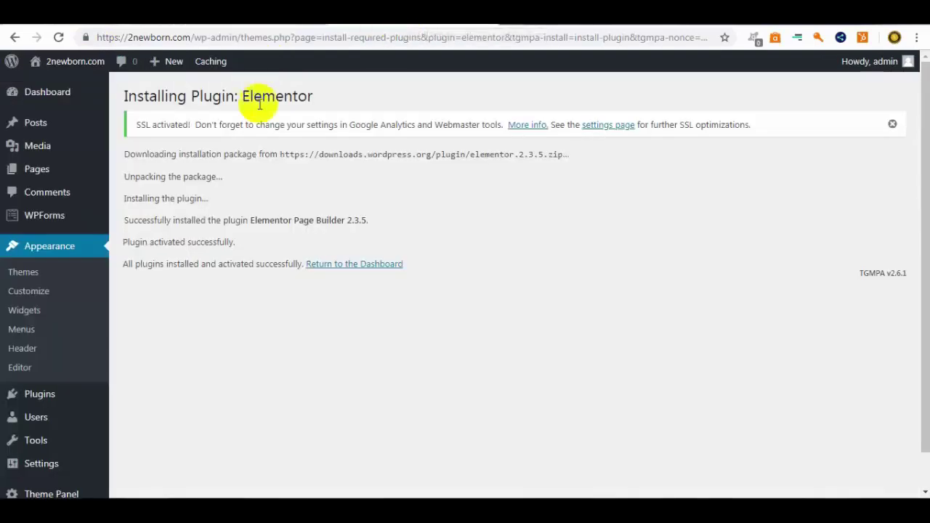
click(289, 24)
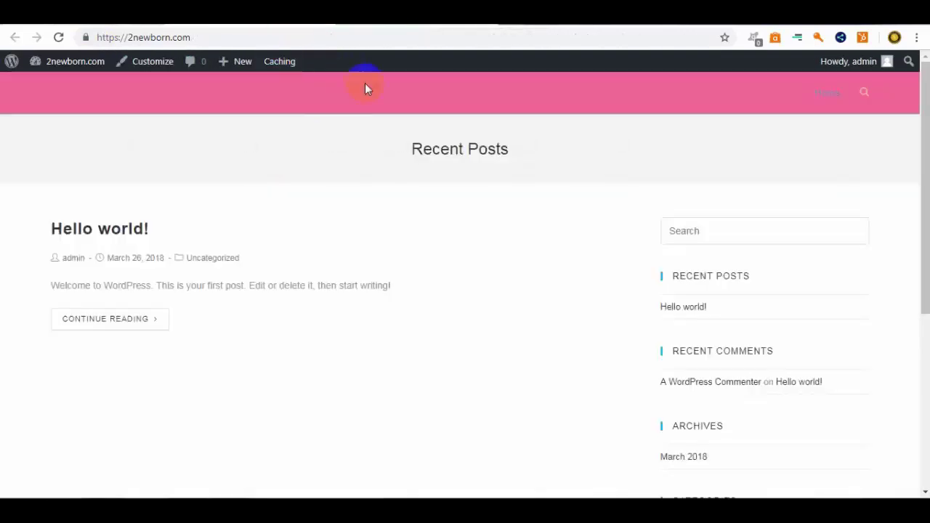
click(405, 26)
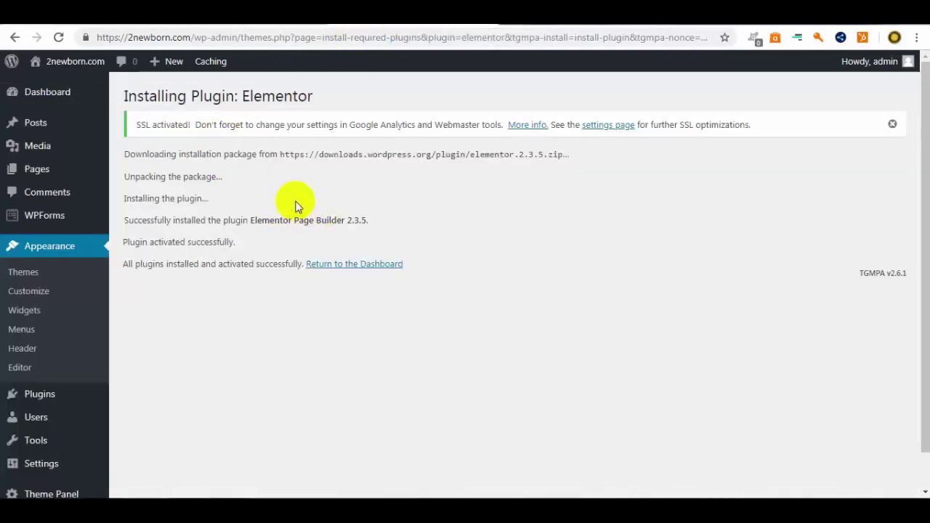
Move the Sample Page from the site's page list to the trash.
click(45, 173)
mouse_move(45, 173)
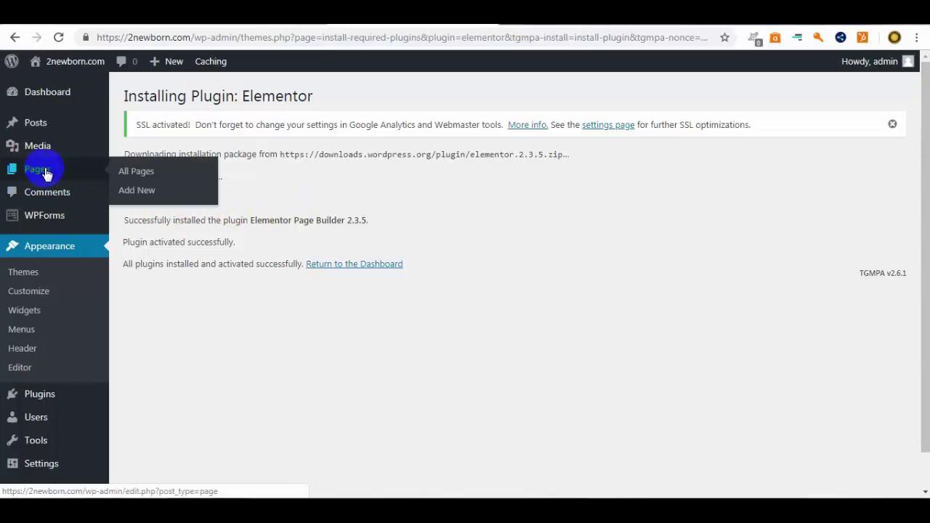
click(149, 180)
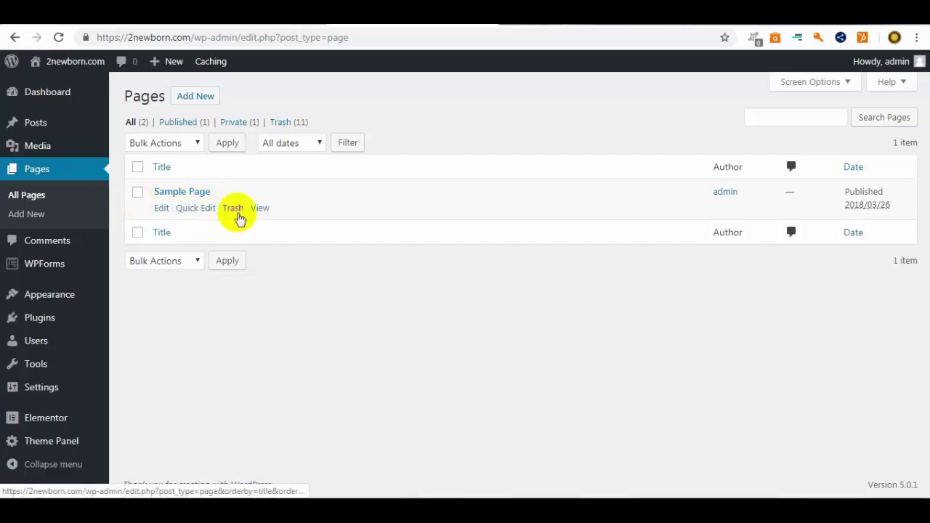
click(238, 213)
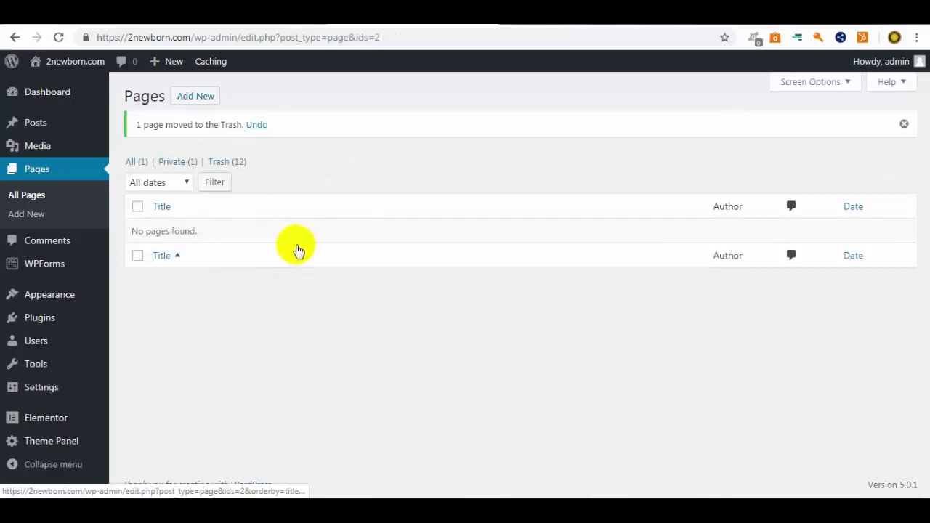
Create a new page titled Home, publish it, and select its page address.
click(196, 96)
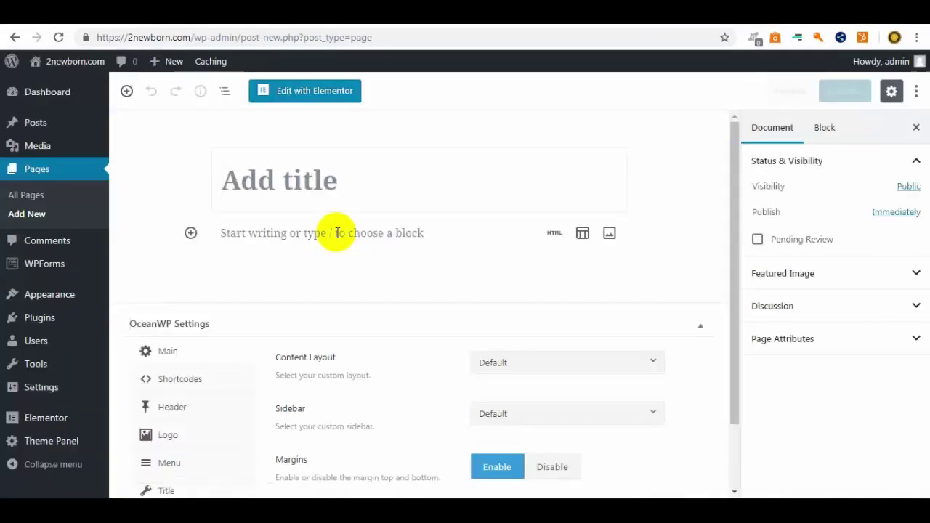
click(359, 201)
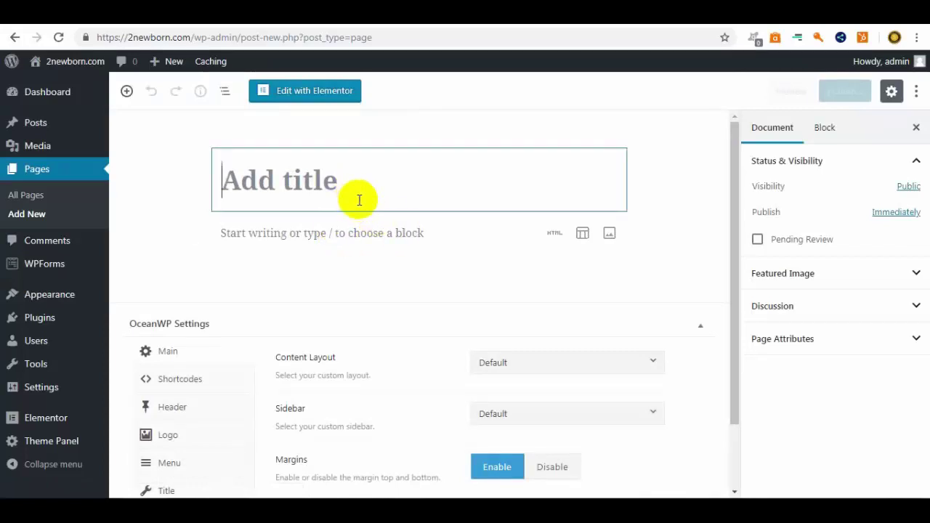
text(Home)
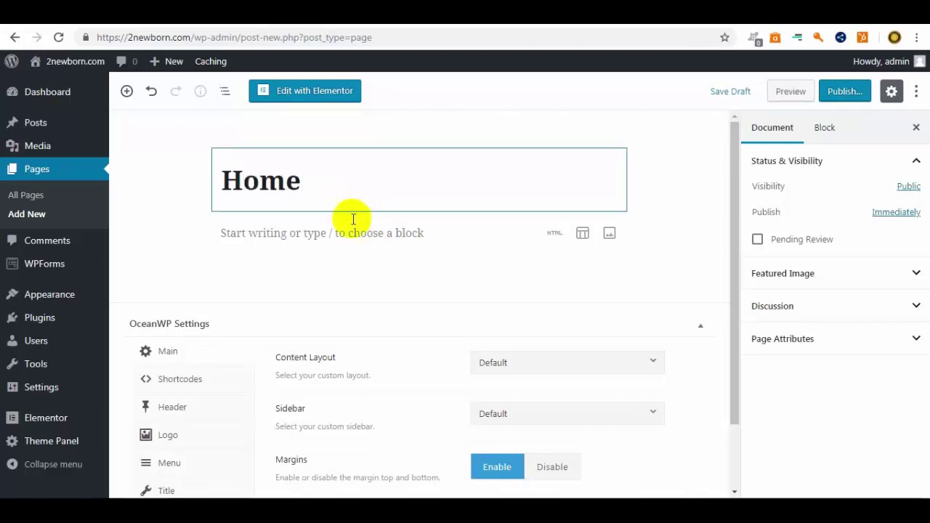
click(852, 97)
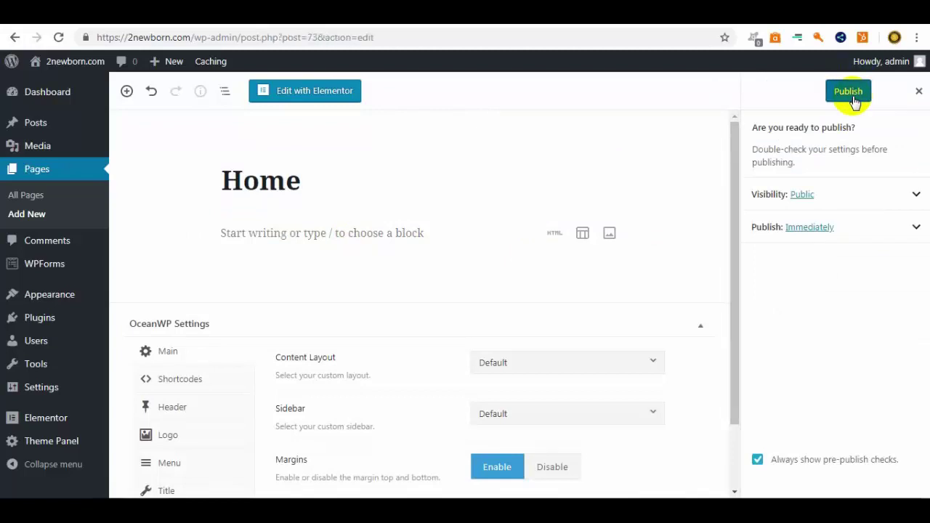
click(851, 97)
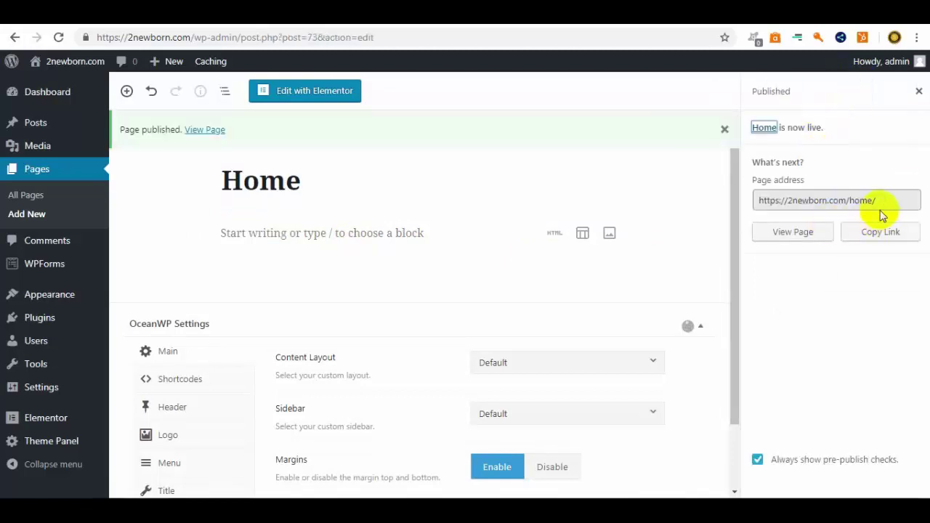
click(883, 202)
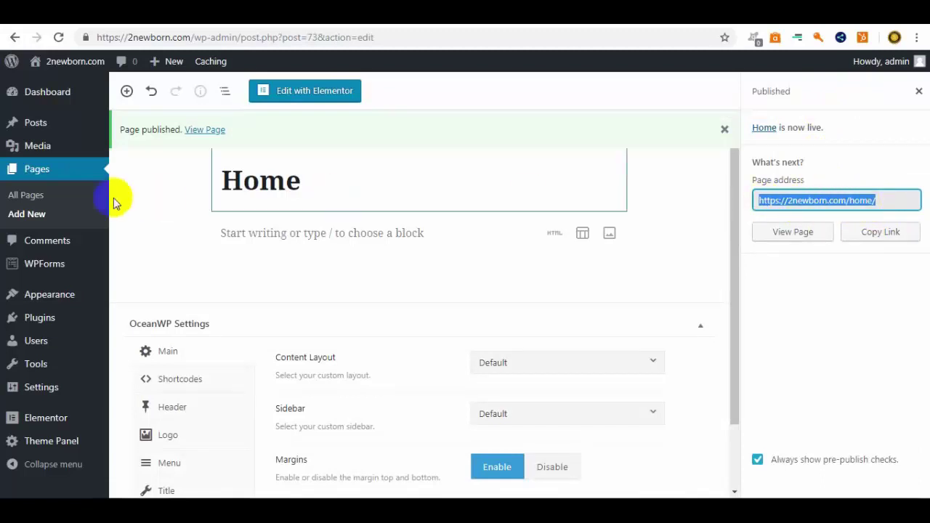
Create a new page titled About us and publish it.
click(40, 216)
click(344, 196)
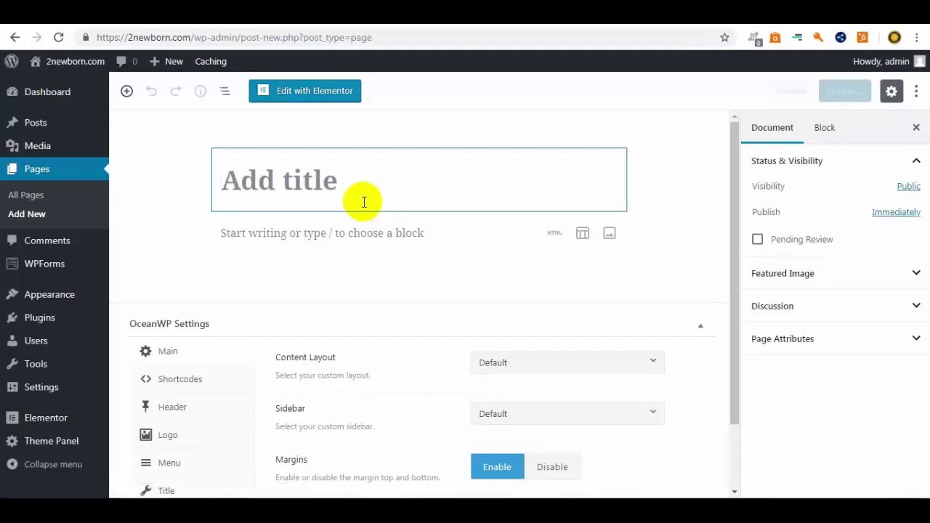
text(About us)
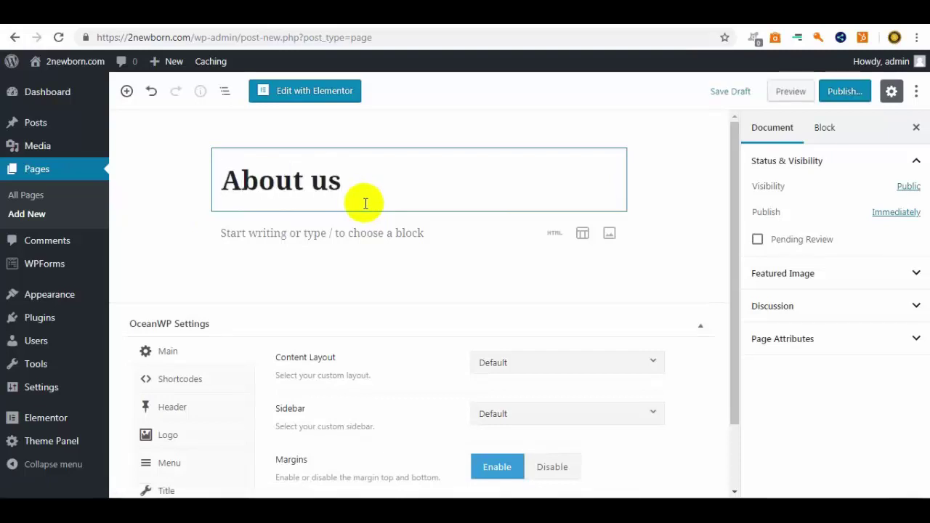
click(844, 94)
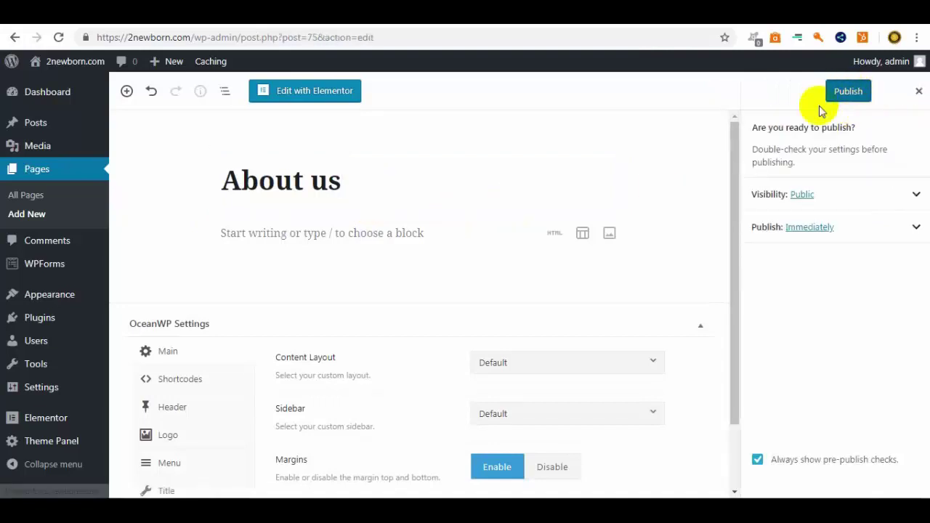
click(836, 95)
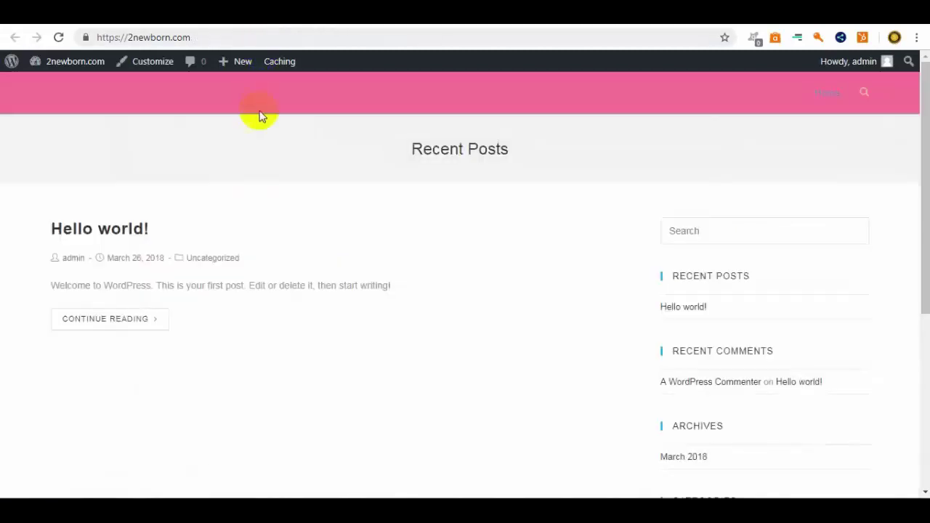
Open the menu settings in the site customizer and check the items of the existing main menu.
click(152, 66)
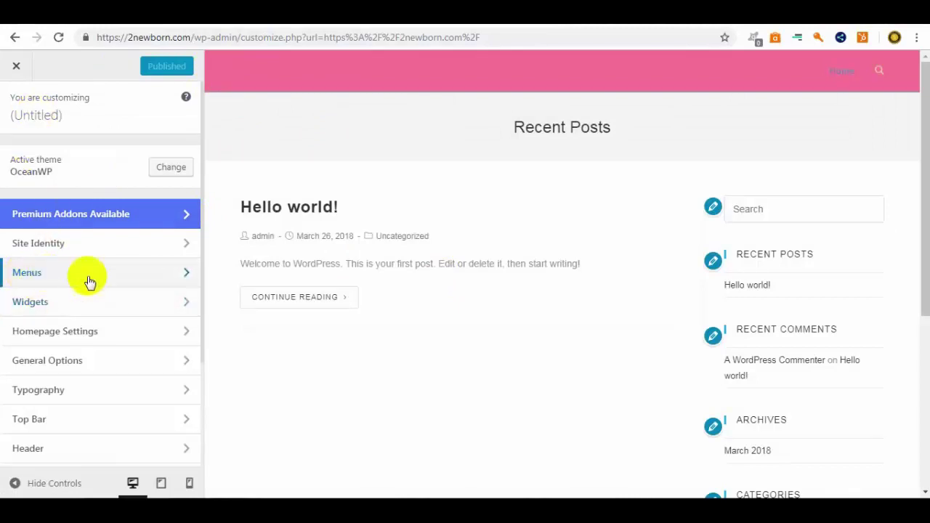
click(29, 280)
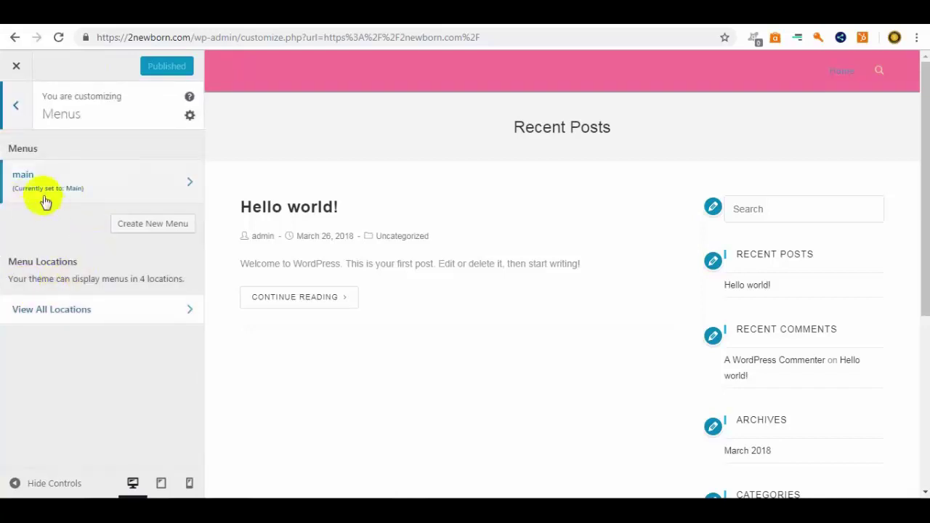
click(110, 194)
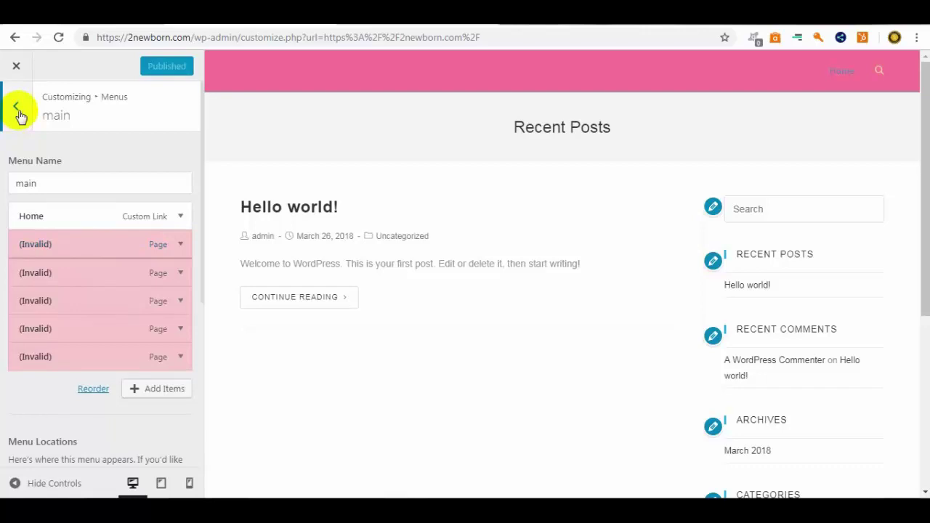
key(Escape)
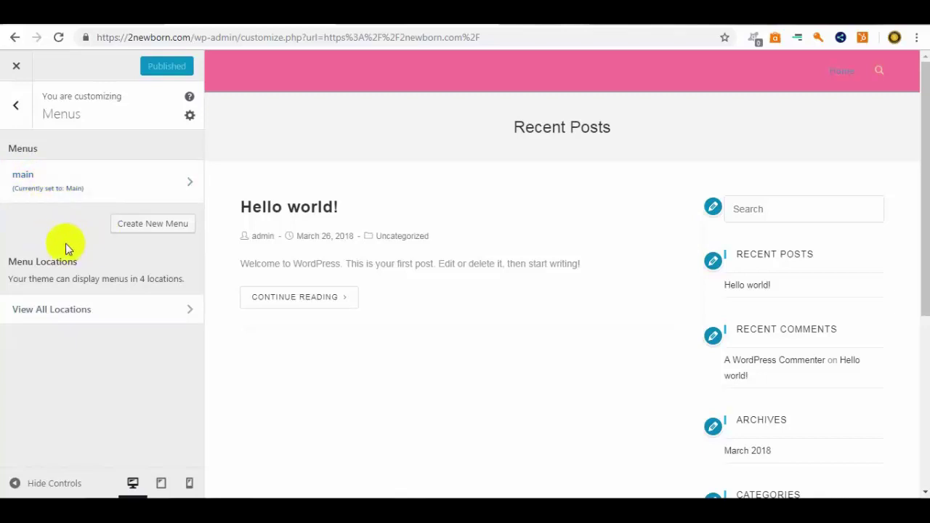
Create a new menu named main without assigning it to a menu location.
click(140, 225)
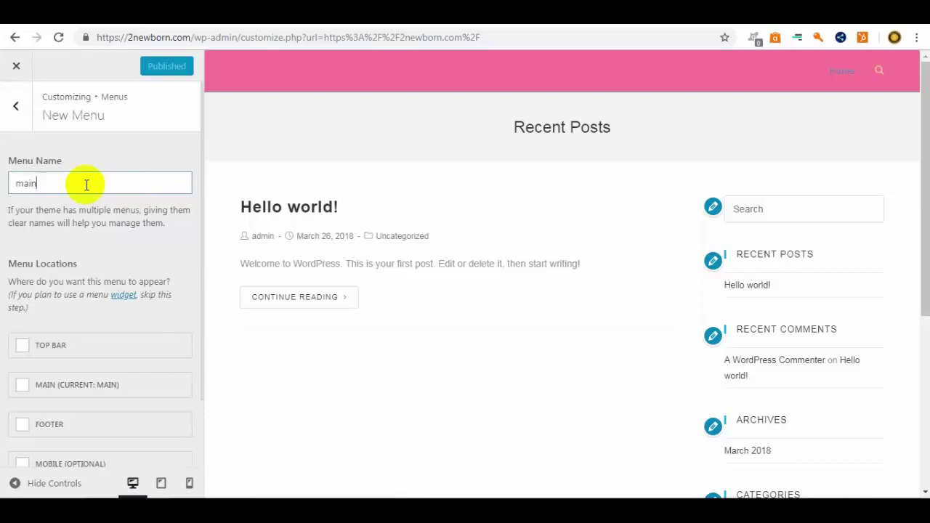
scroll(98, 301, down, 2)
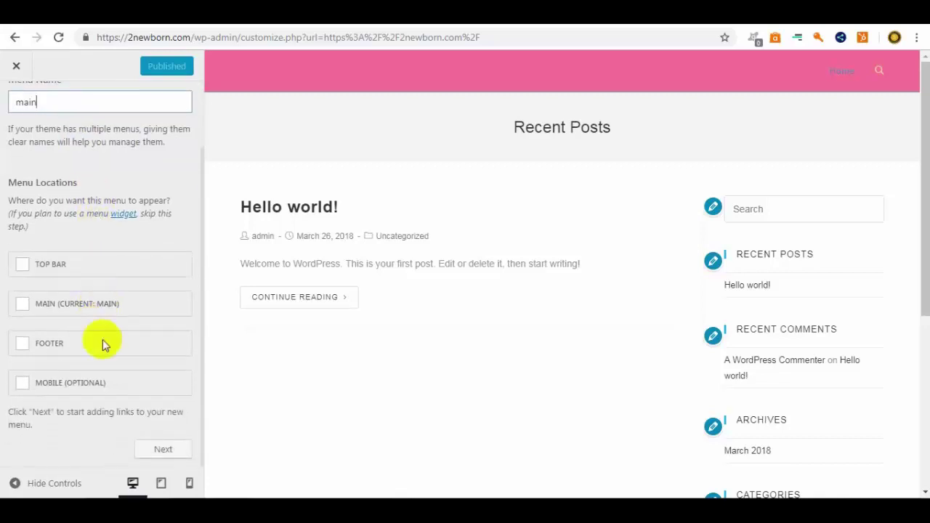
click(165, 449)
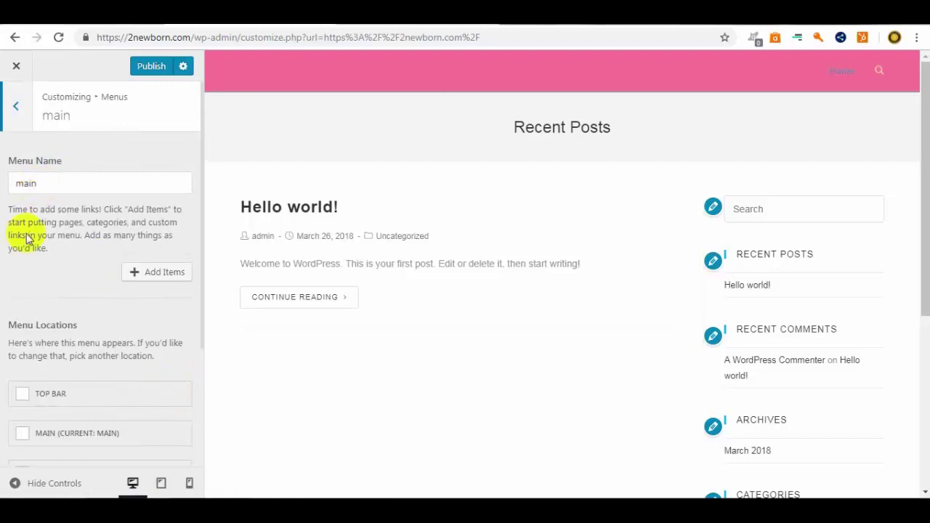
Add the Home custom link and the Blog, Terms and condition, Privacy policy, Contact us and About us pages to the new menu.
click(176, 276)
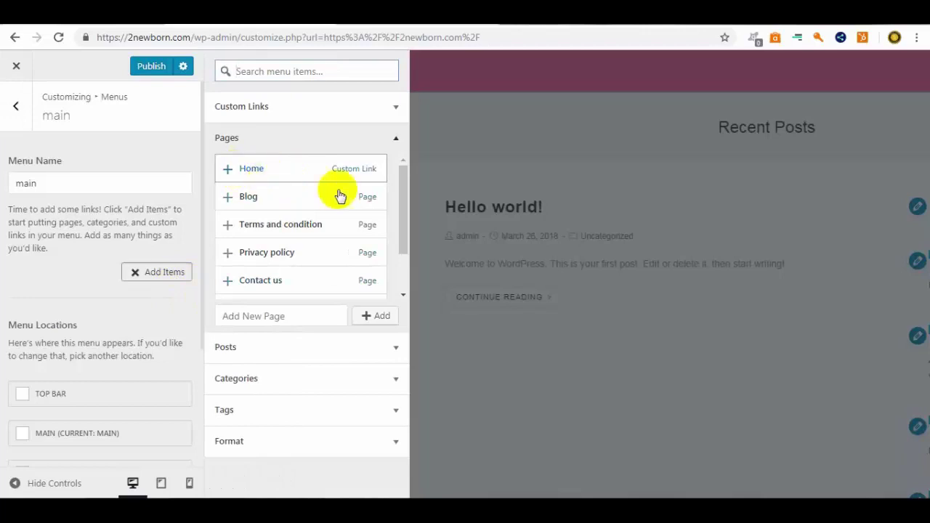
click(401, 195)
drag(401, 195, 398, 174)
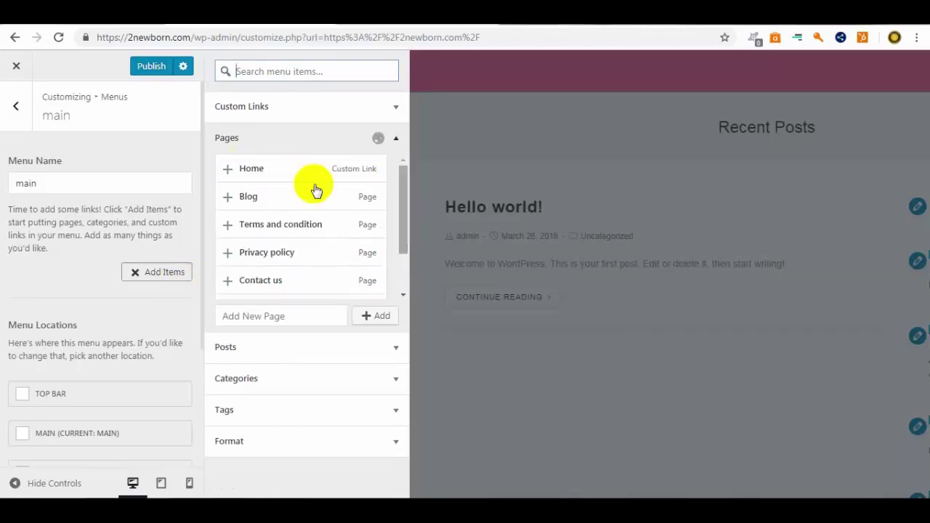
click(230, 173)
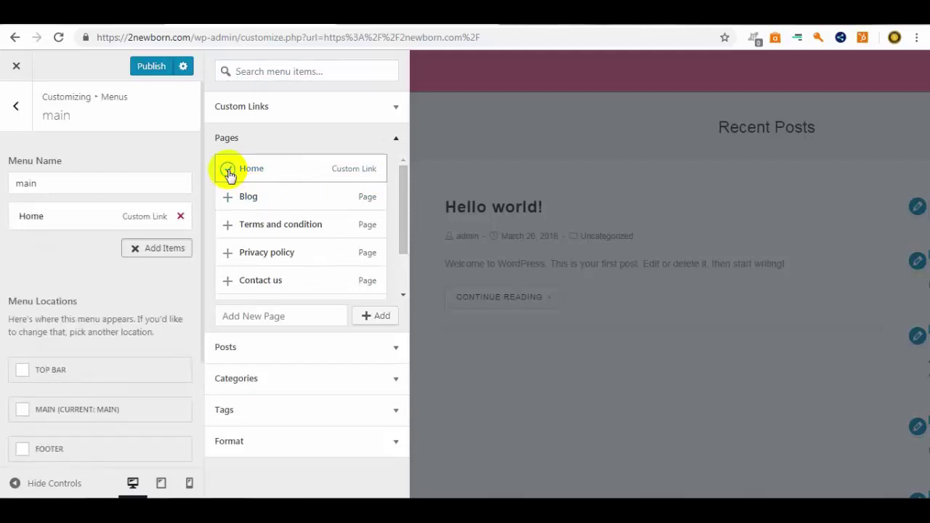
click(226, 197)
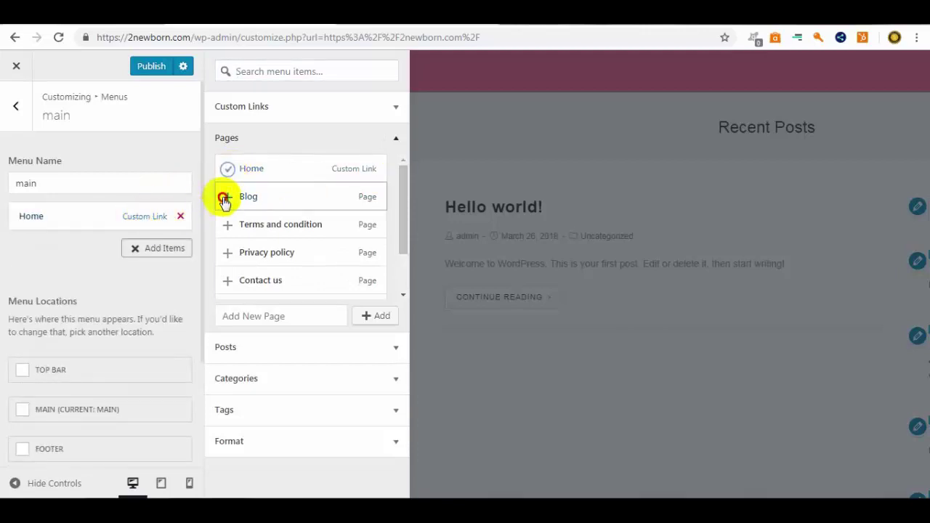
click(228, 227)
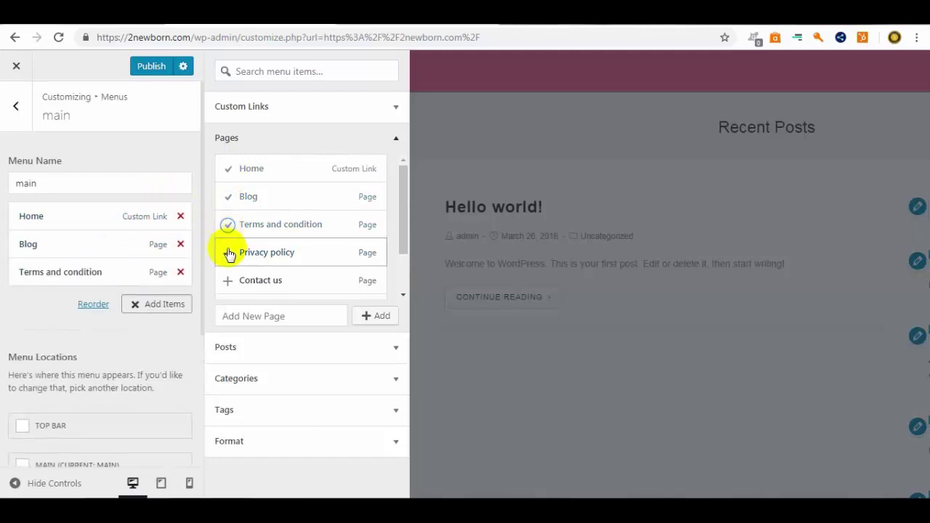
click(227, 253)
click(226, 281)
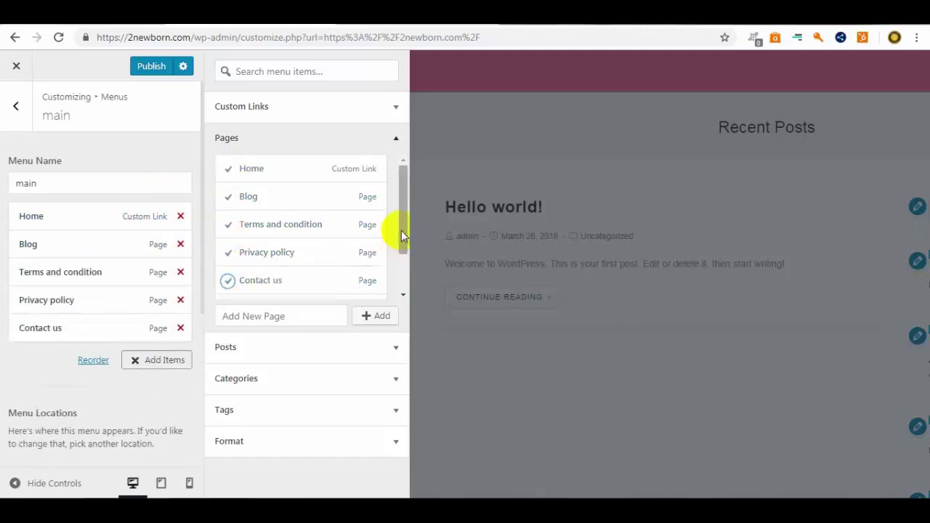
drag(401, 232, 382, 279)
click(228, 249)
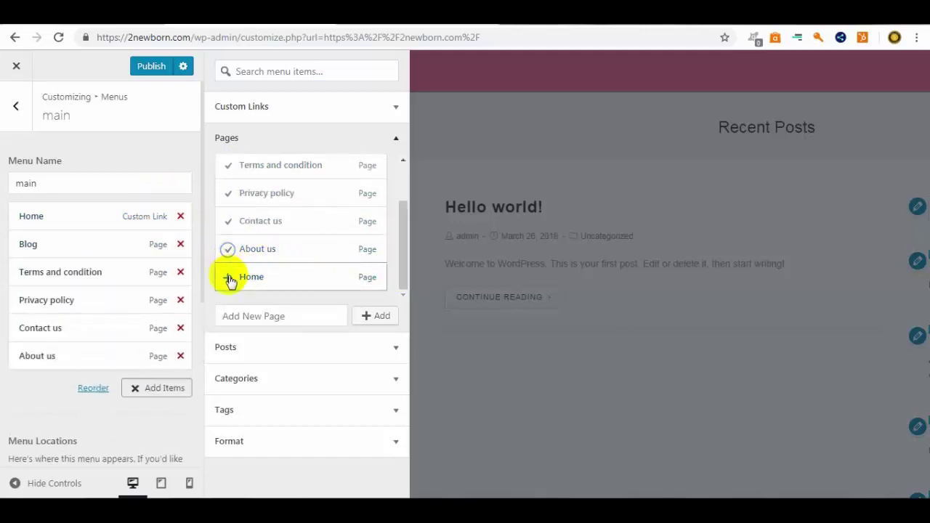
click(229, 280)
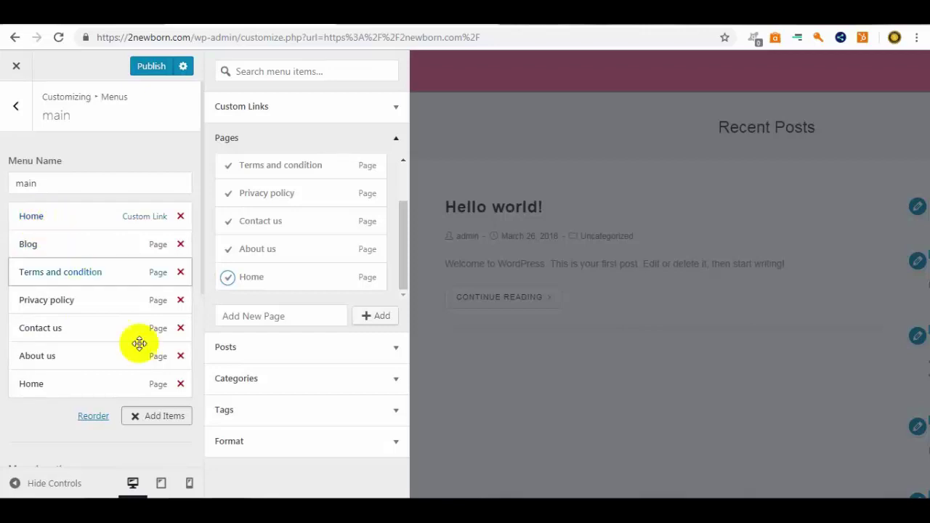
click(181, 385)
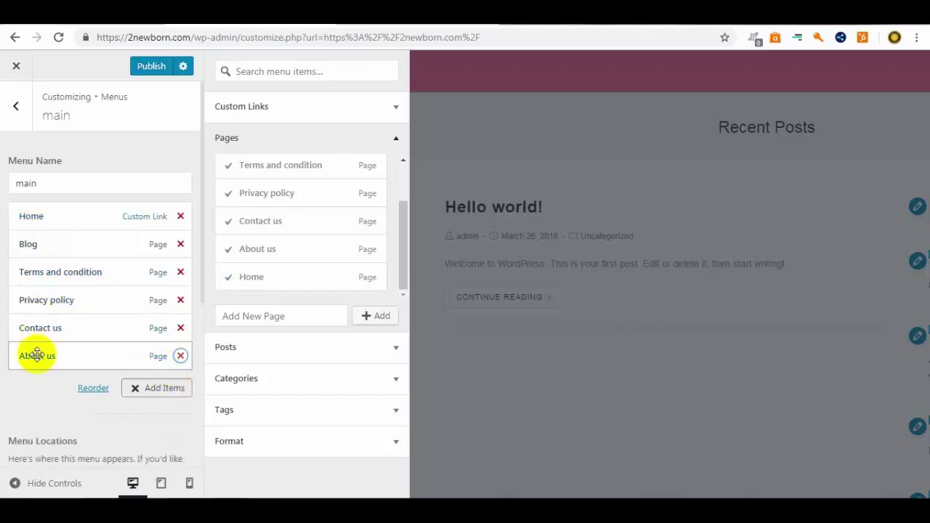
Move About us directly below Home and Privacy policy above Terms and condition in the menu, and publish the changes.
drag(37, 357, 35, 251)
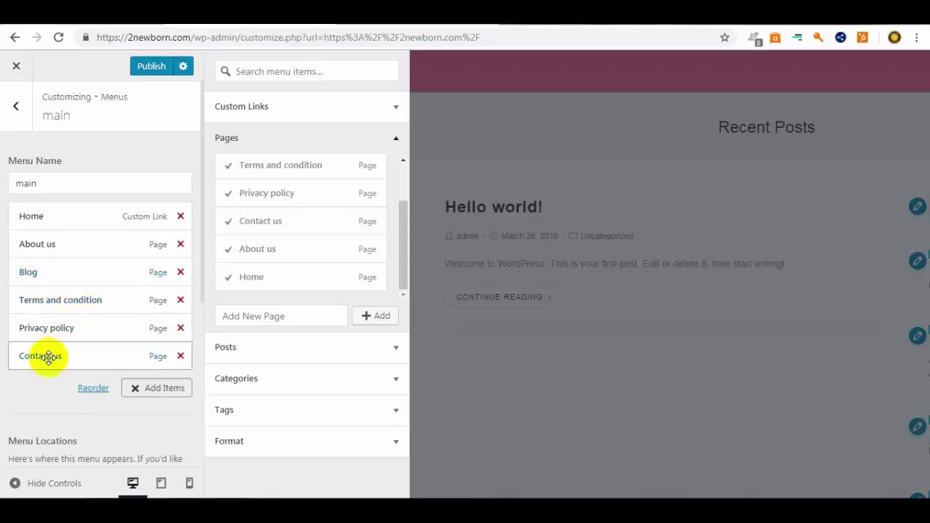
drag(46, 338, 42, 306)
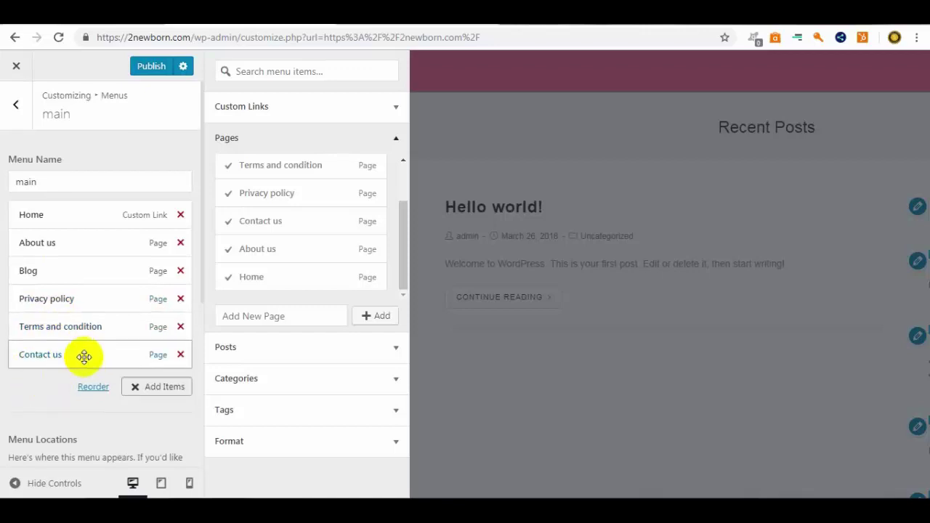
scroll(84, 356, down, 3)
scroll(84, 356, up, 3)
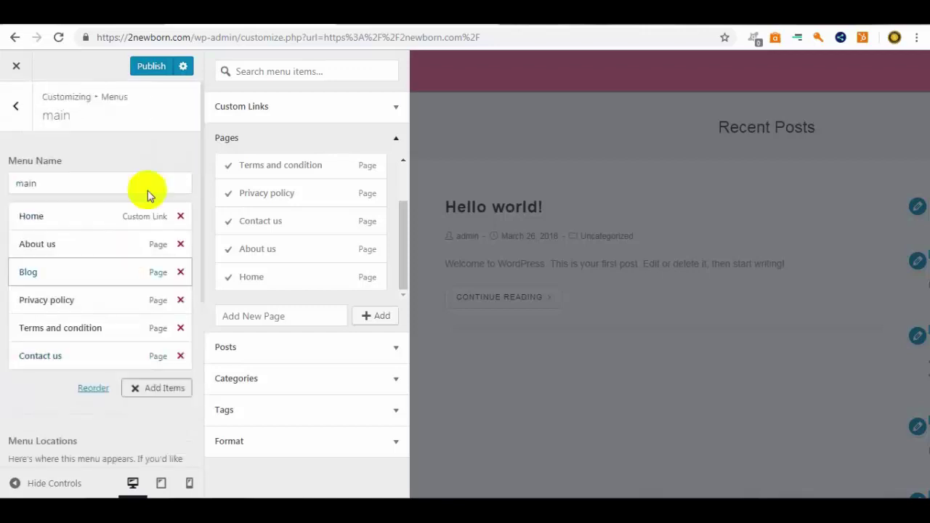
click(151, 71)
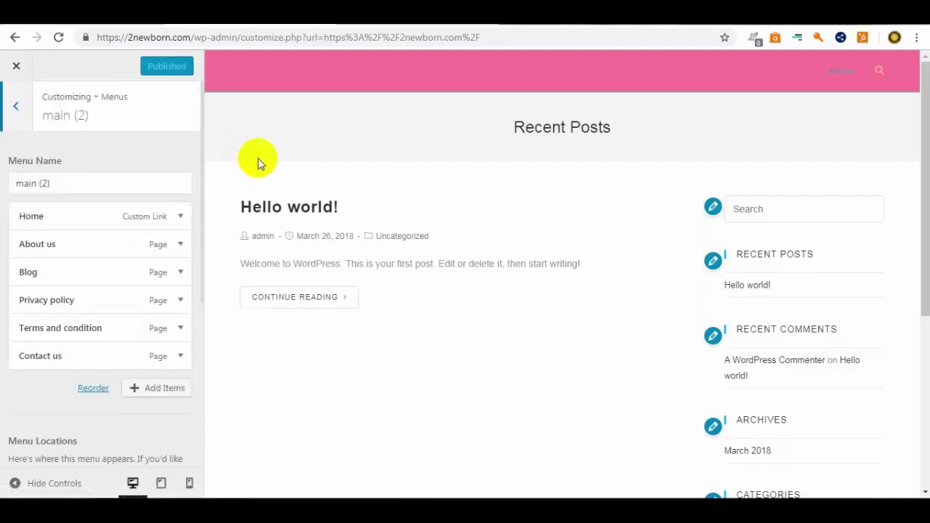
Assign the new menu to the Main menu location and publish the change.
scroll(85, 208, down, 1)
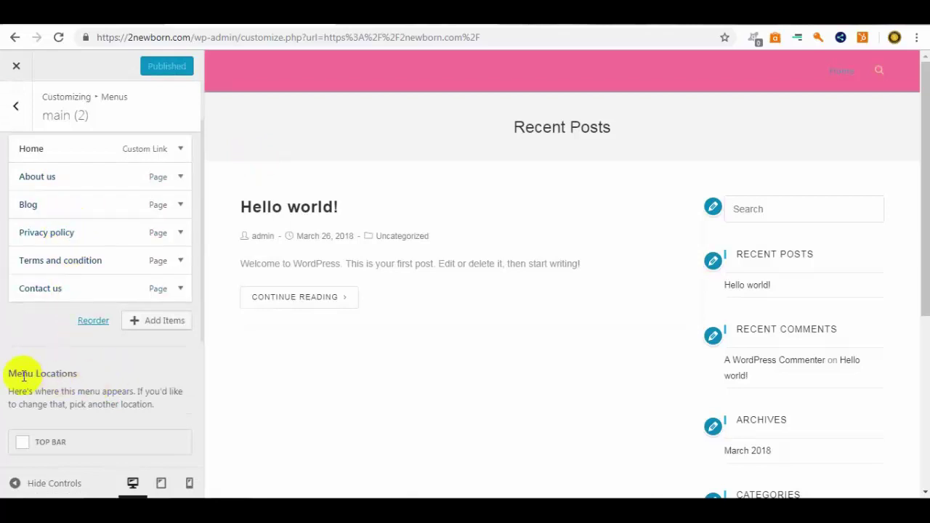
drag(11, 373, 97, 363)
scroll(97, 363, down, 2)
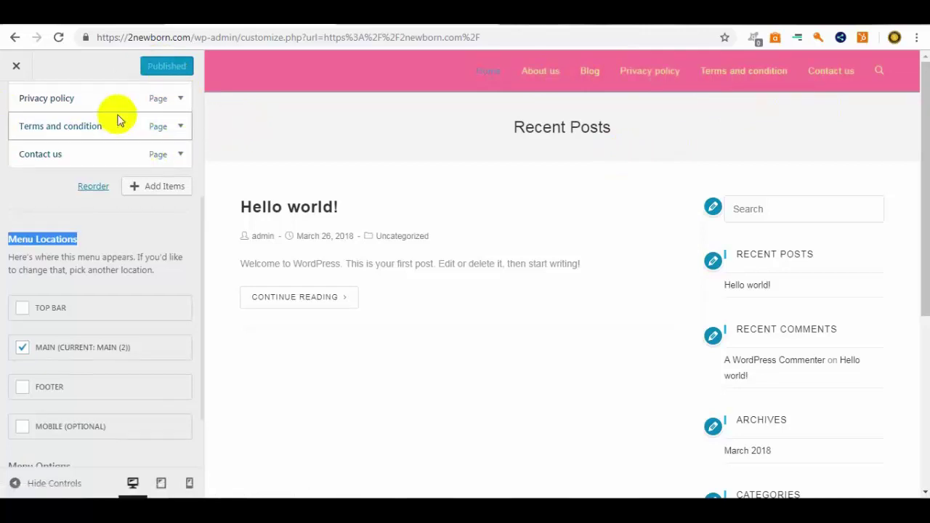
Open the general settings of the theme's header and set the header height to 65 px.
scroll(119, 121, up, 3)
click(15, 108)
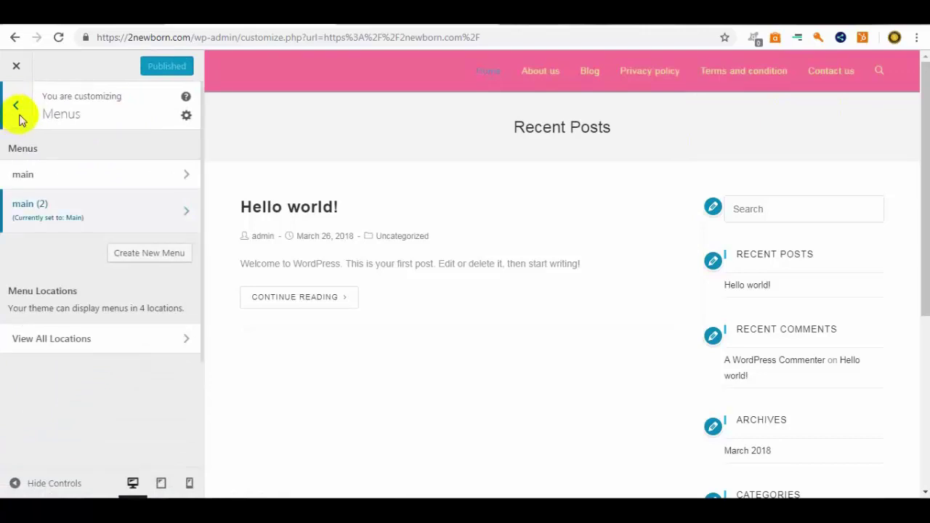
click(16, 109)
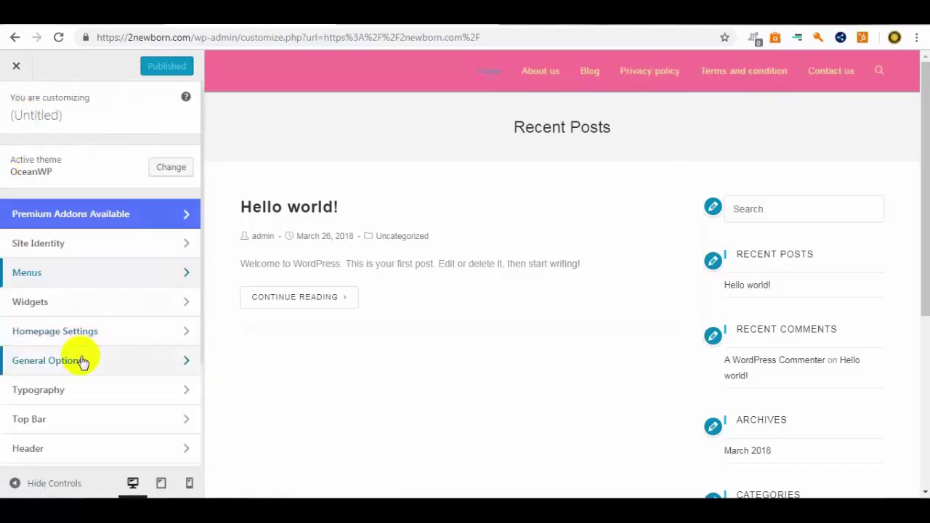
scroll(79, 361, down, 1)
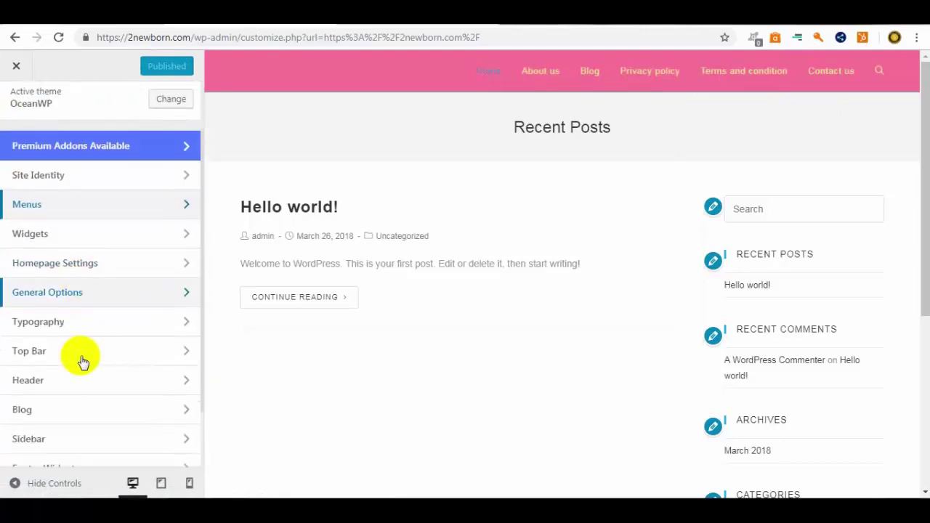
click(47, 388)
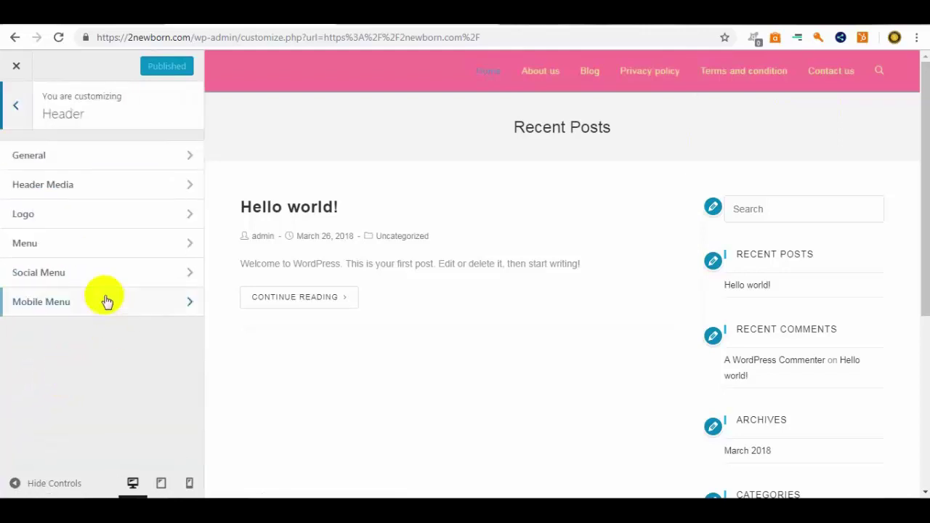
click(48, 168)
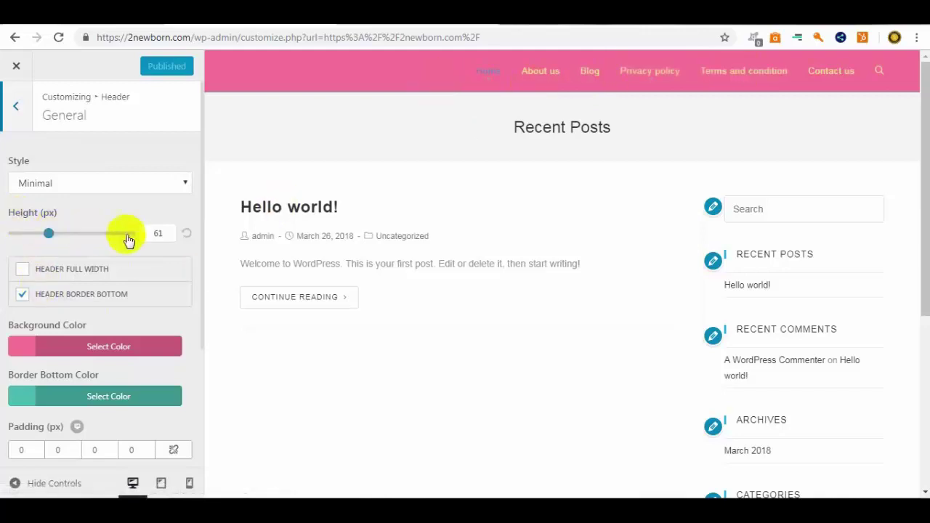
double_click(157, 233)
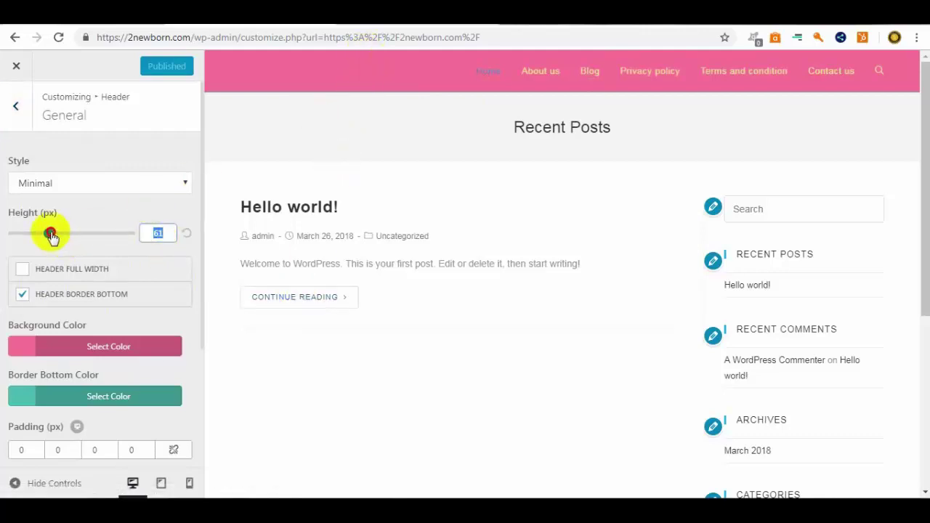
mouse_move(49, 233)
mouse_down()
mouse_move(115, 237)
mouse_move(40, 235)
mouse_move(57, 240)
mouse_up()
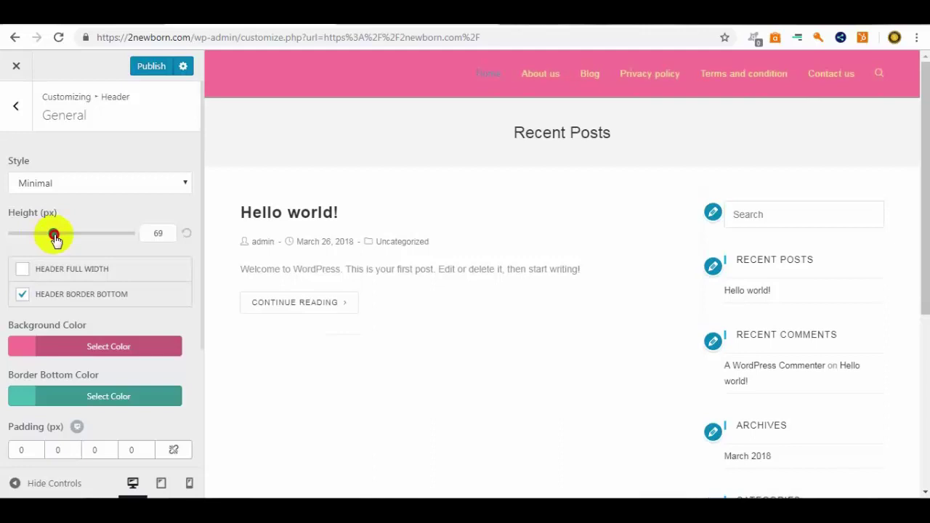
drag(56, 239, 52, 239)
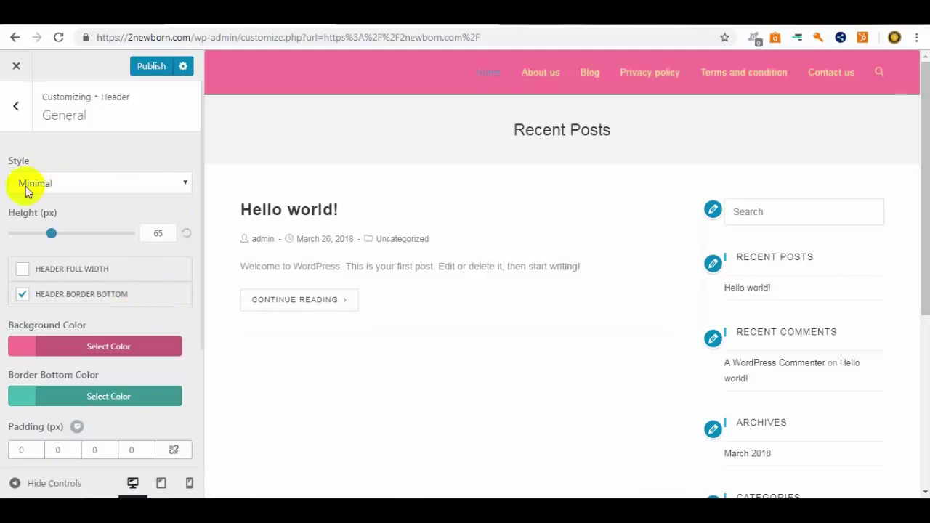
Review the available header styles and the header background color setting without changing them.
click(186, 188)
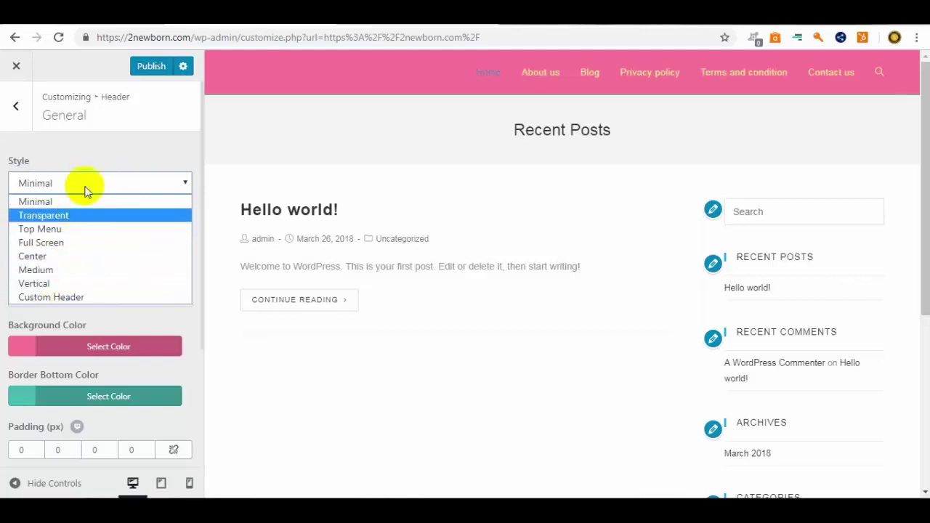
click(100, 137)
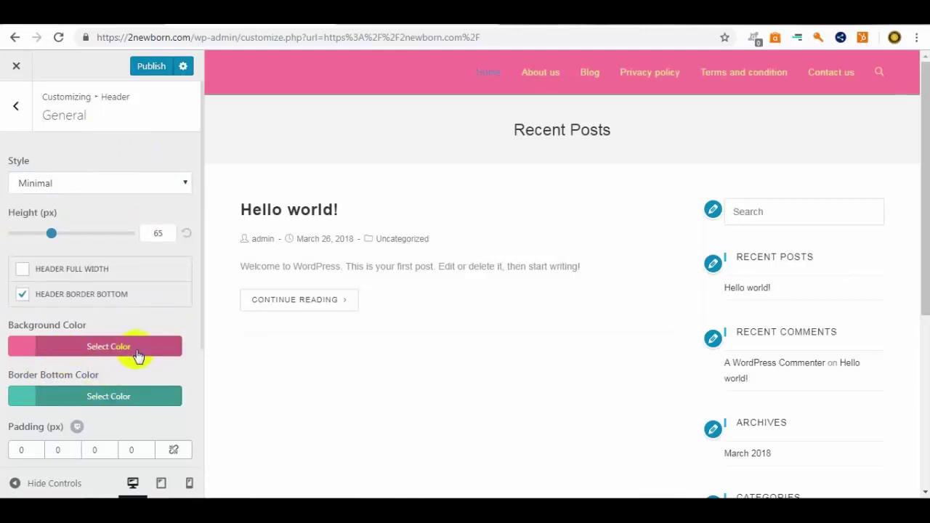
scroll(138, 356, down, 2)
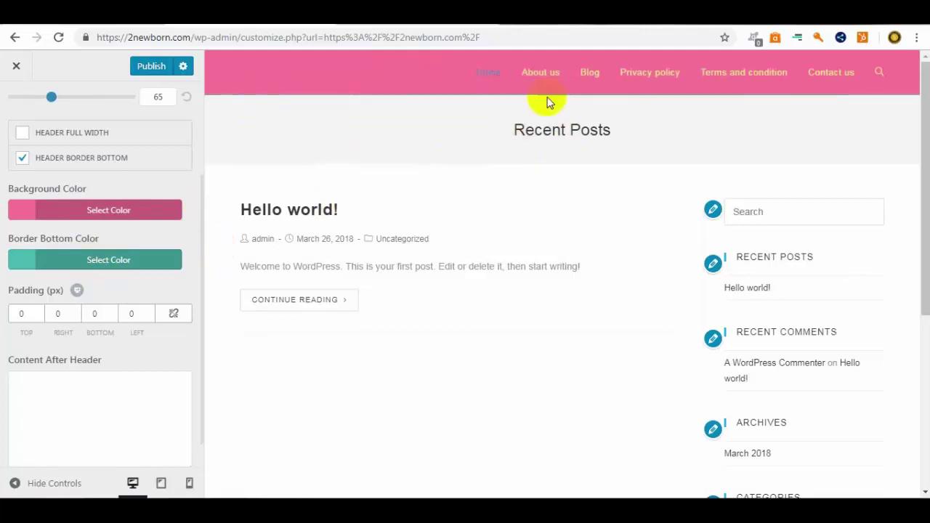
click(566, 77)
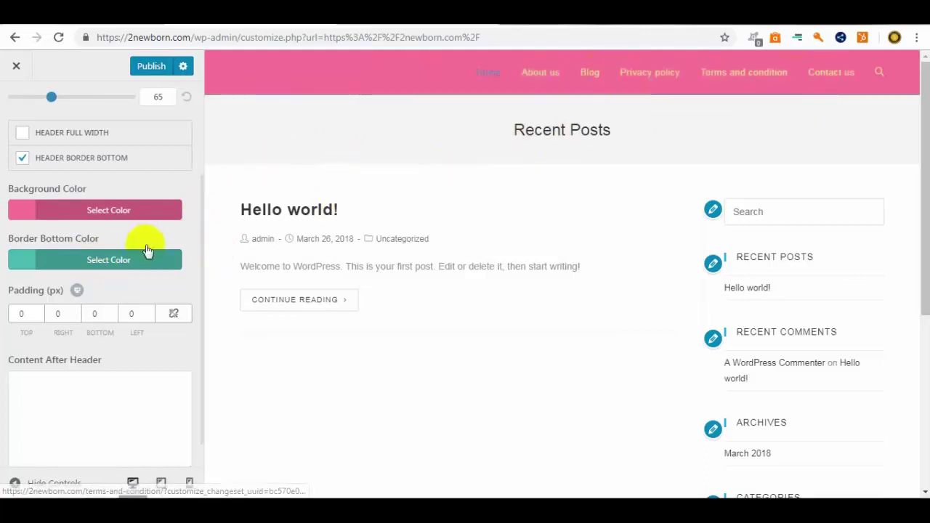
click(540, 72)
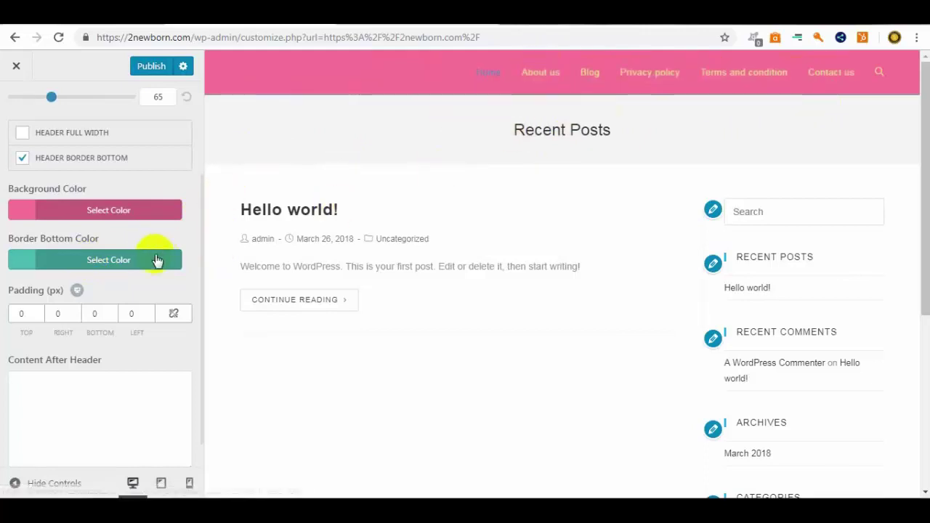
click(95, 215)
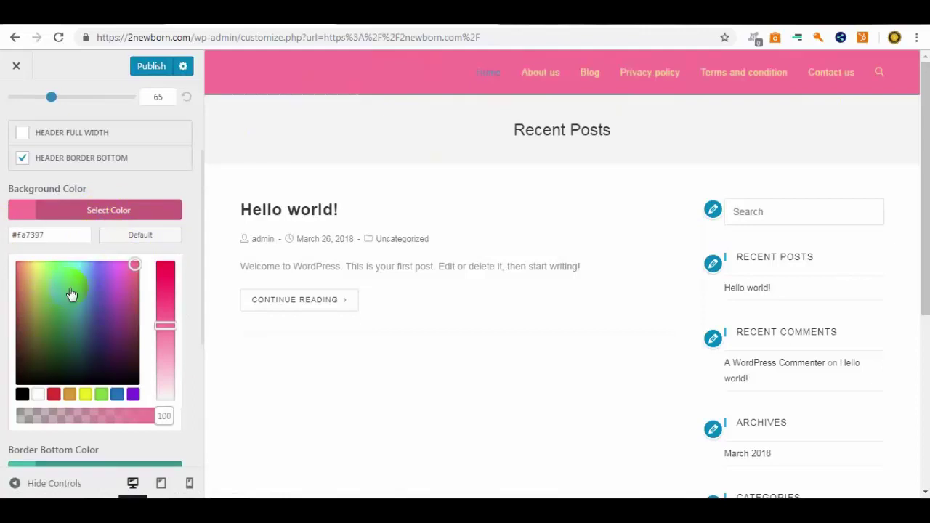
click(199, 181)
Copy the hex code of the header's border bottom color and publish the header changes.
click(143, 261)
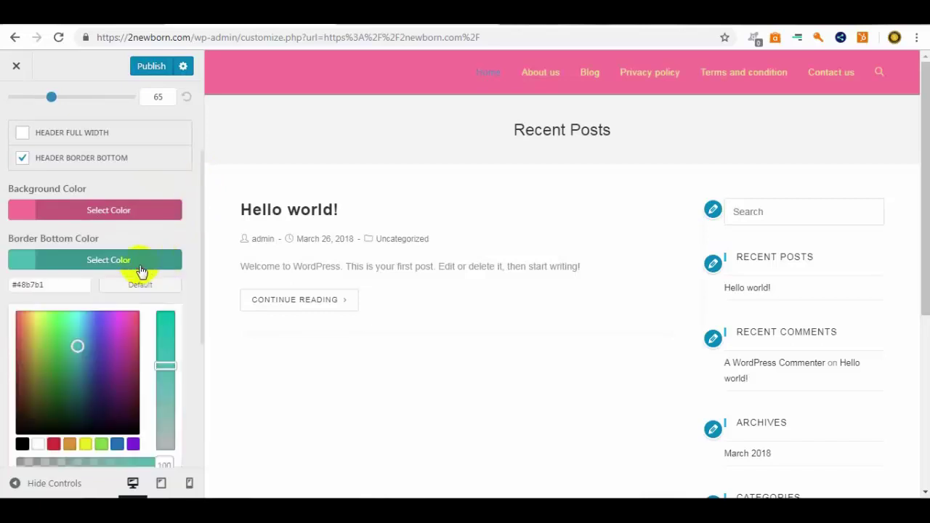
triple_click(24, 284)
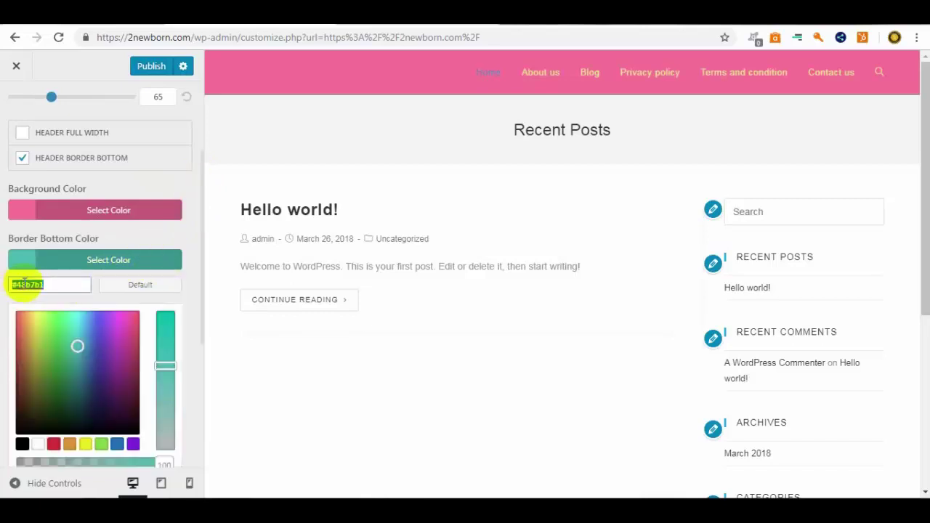
right_click(27, 284)
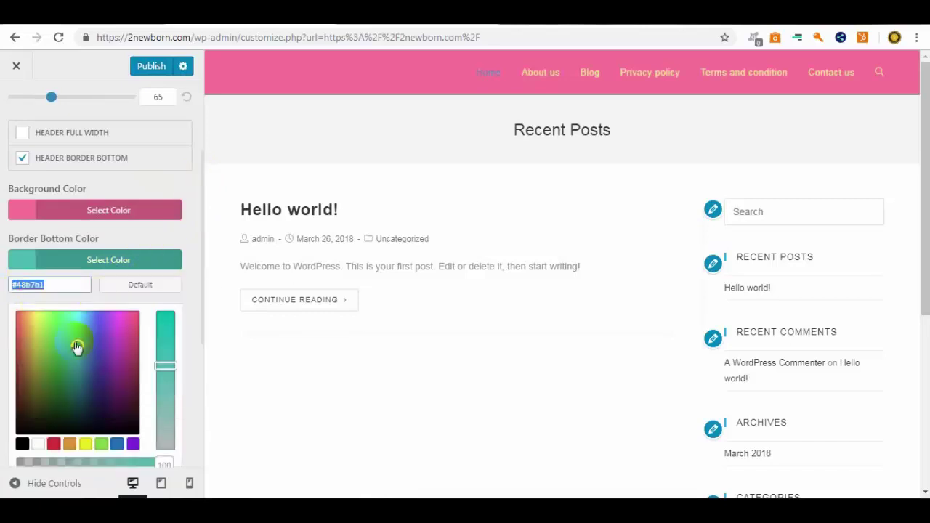
click(33, 367)
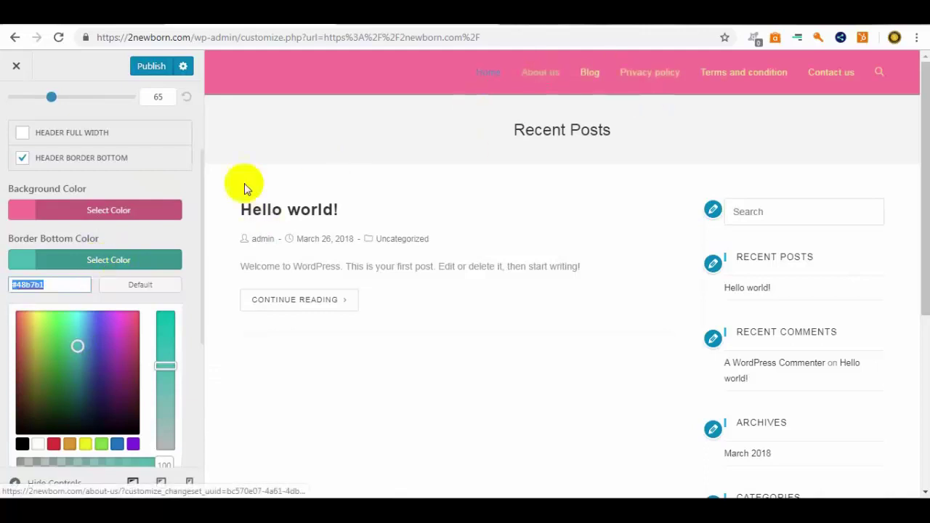
click(193, 187)
scroll(138, 324, down, 1)
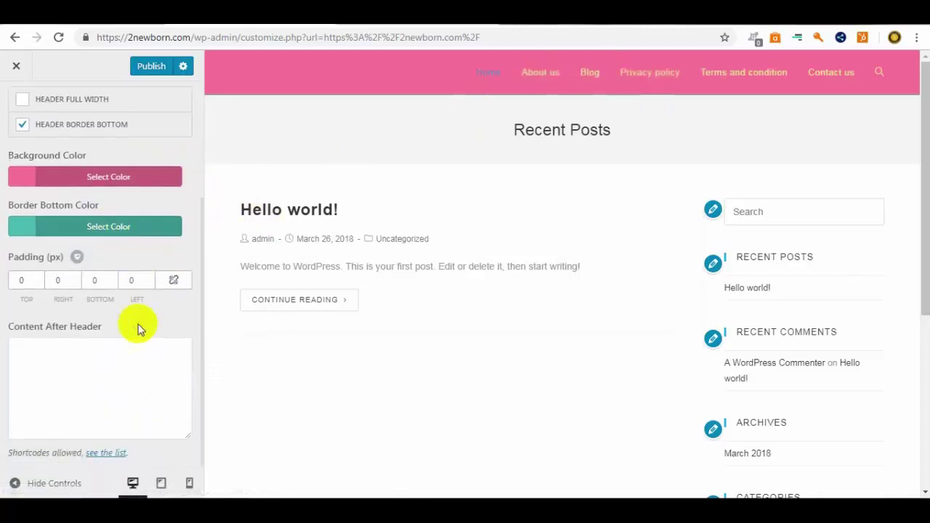
click(151, 68)
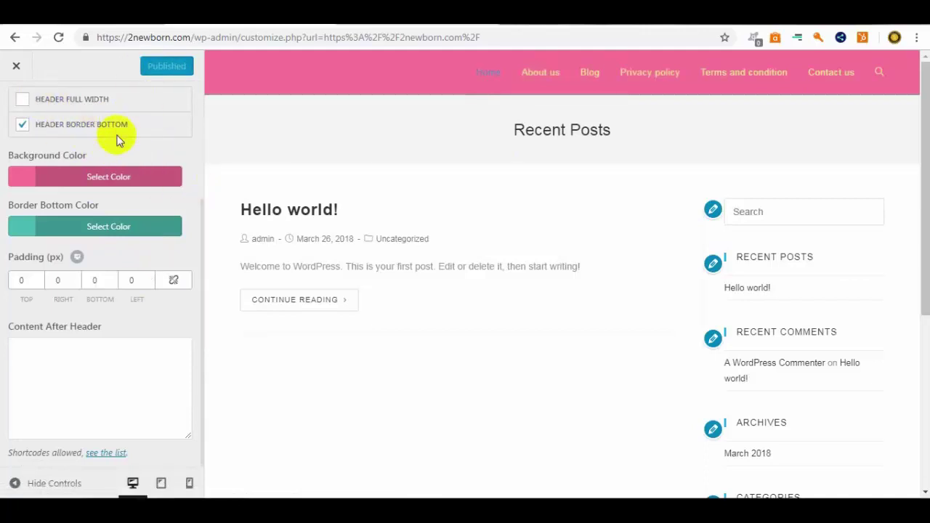
Return to the header sections and open the header's Menu settings at the position and links effect options.
scroll(118, 133, up, 3)
click(22, 110)
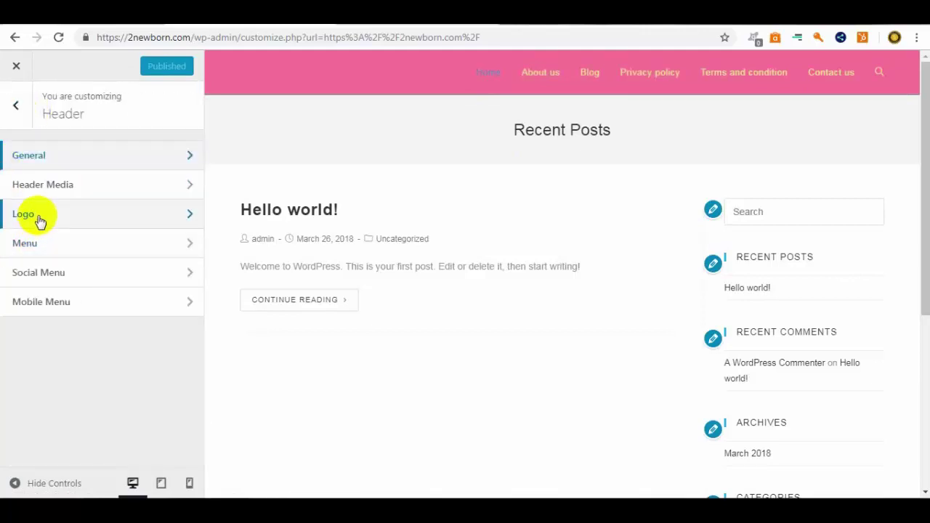
click(38, 251)
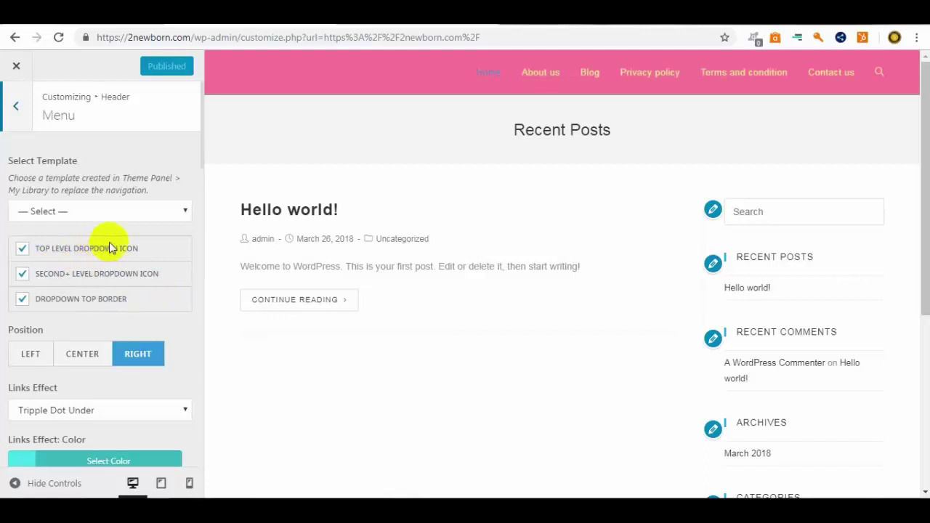
scroll(94, 289, down, 1)
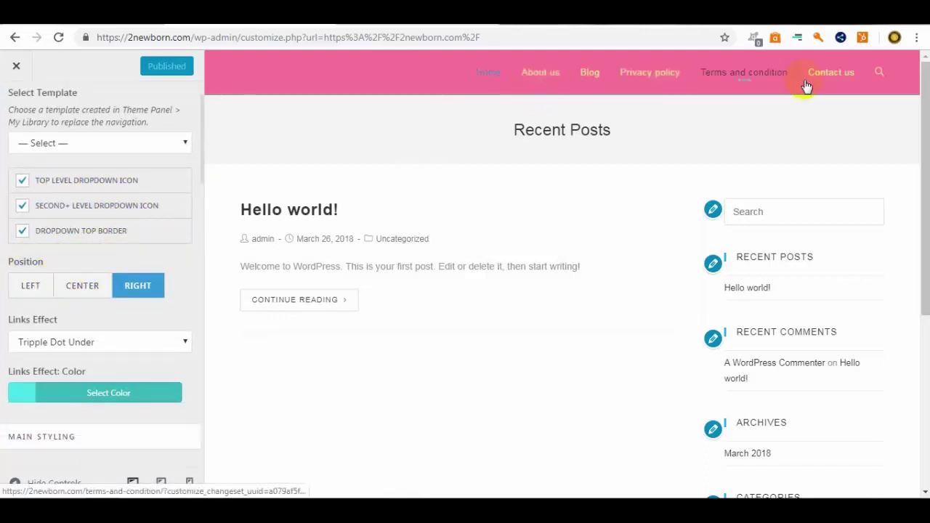
Try the Center and Left positions for the header menu and set the position back to Right.
click(75, 291)
click(31, 286)
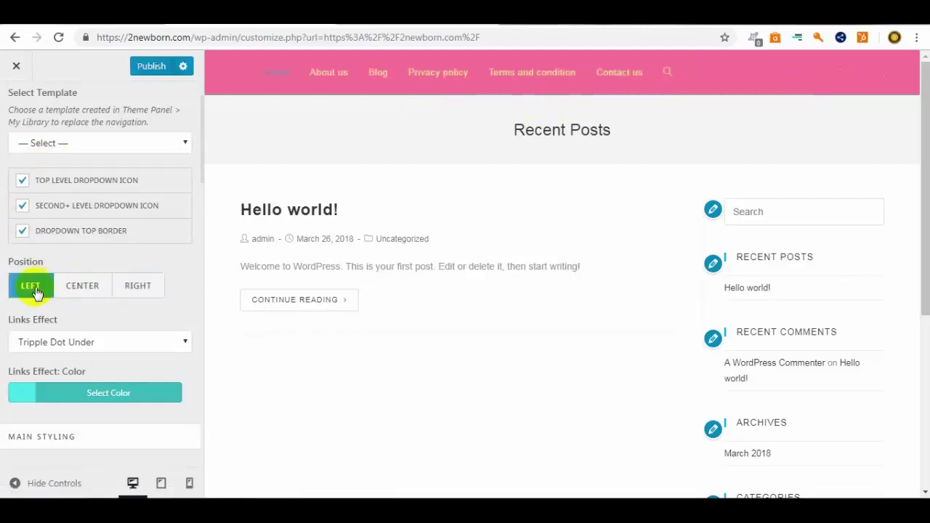
click(130, 292)
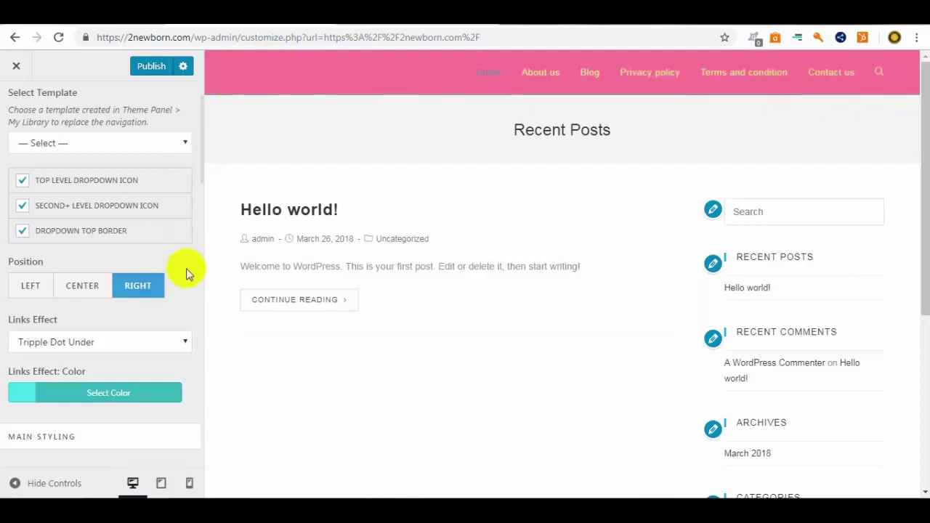
Replace the menu's links effect color with the copied border color #48b7b1.
scroll(178, 282, down, 1)
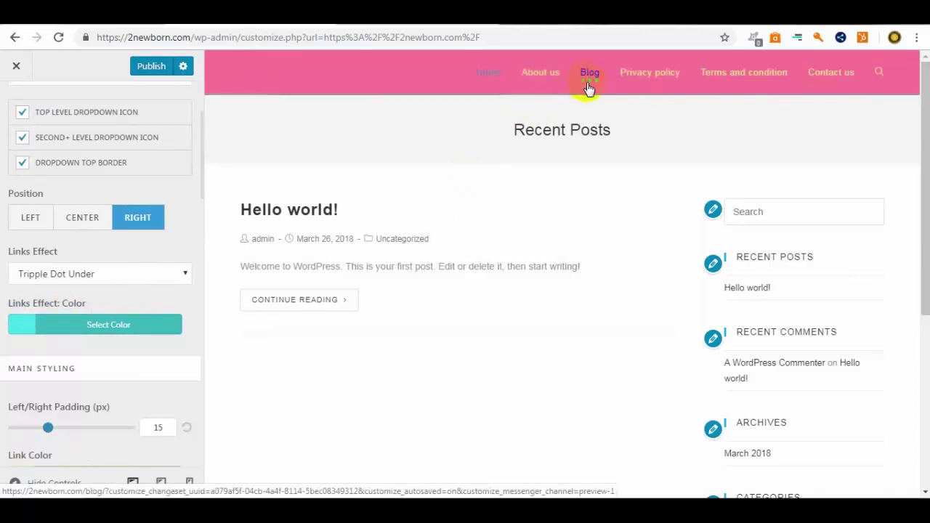
click(109, 324)
drag(58, 349, 26, 346)
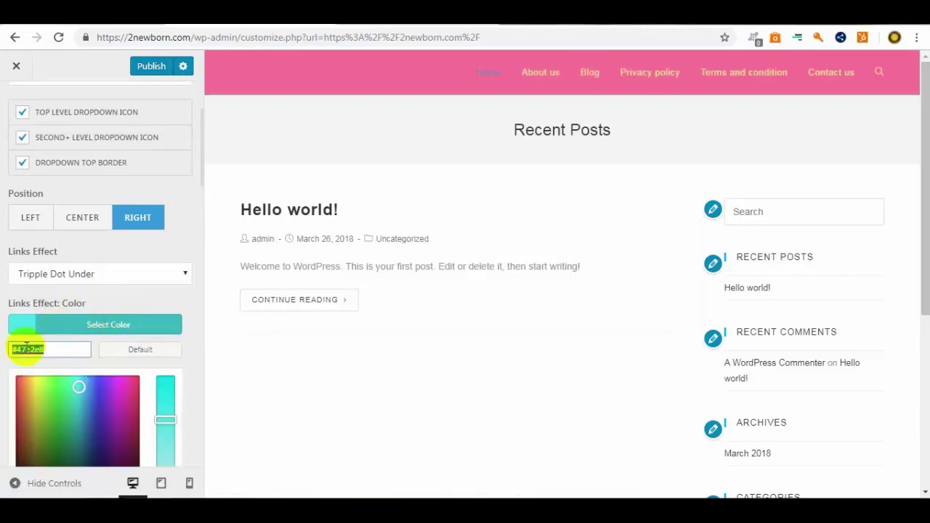
right_click(29, 349)
click(58, 446)
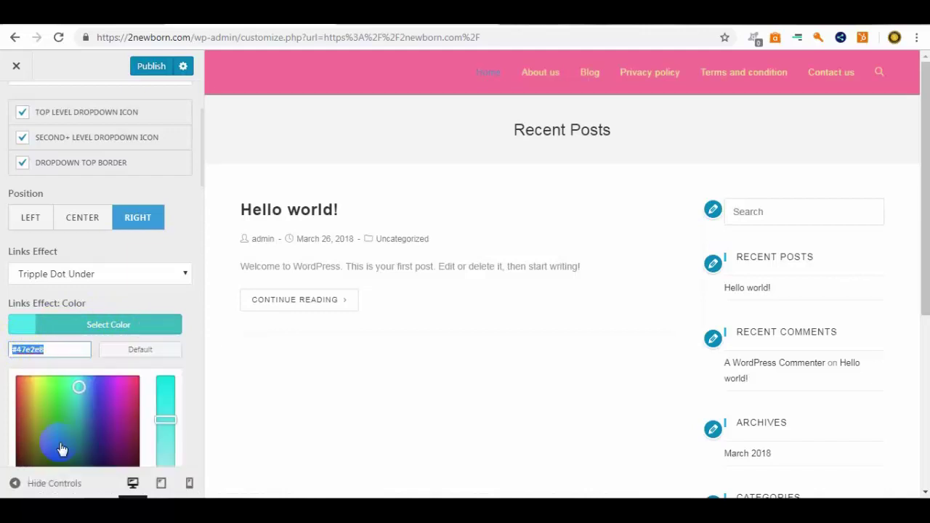
click(190, 302)
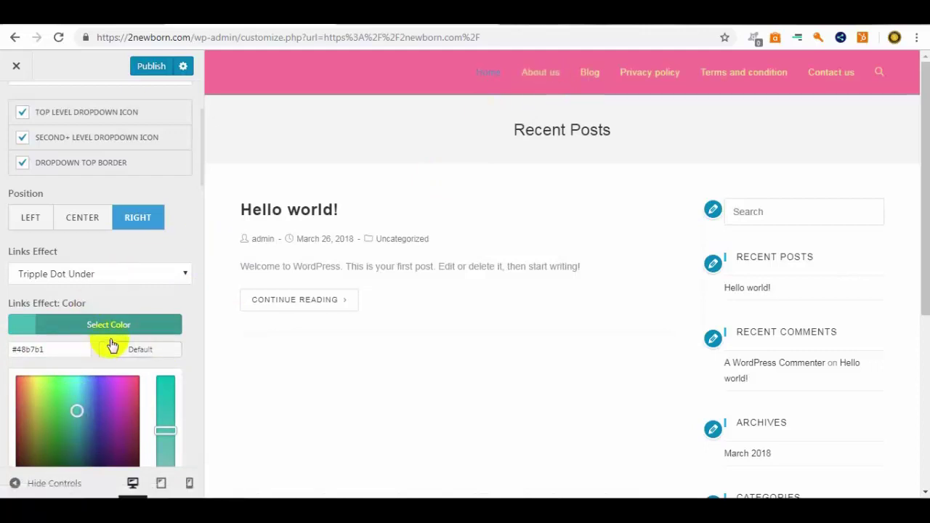
Set the left/right padding of the header menu links to 18 px in the main styling.
scroll(112, 342, down, 4)
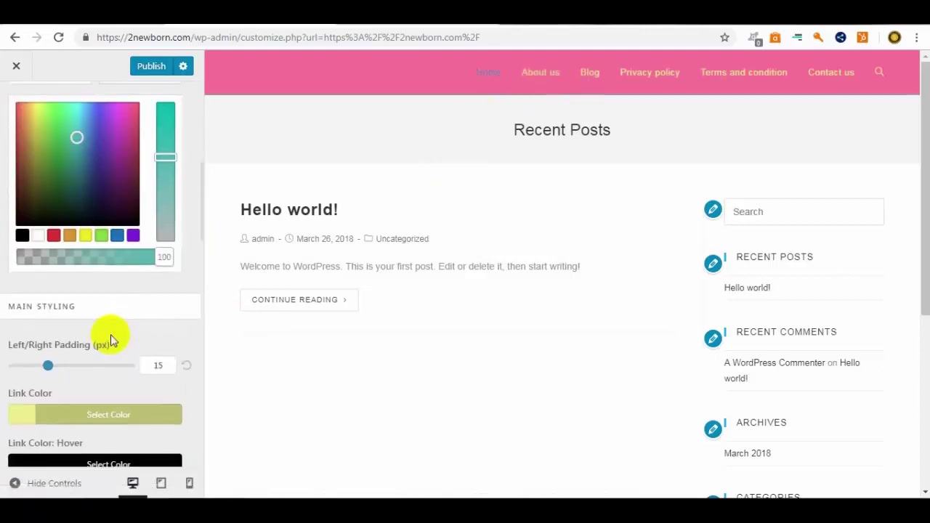
scroll(109, 340, down, 1)
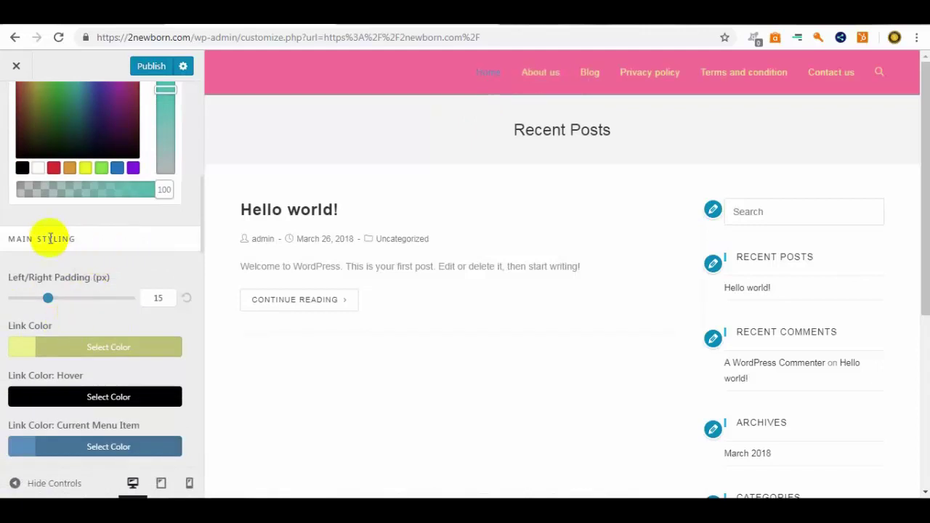
scroll(44, 240, down, 2)
scroll(131, 270, up, 3)
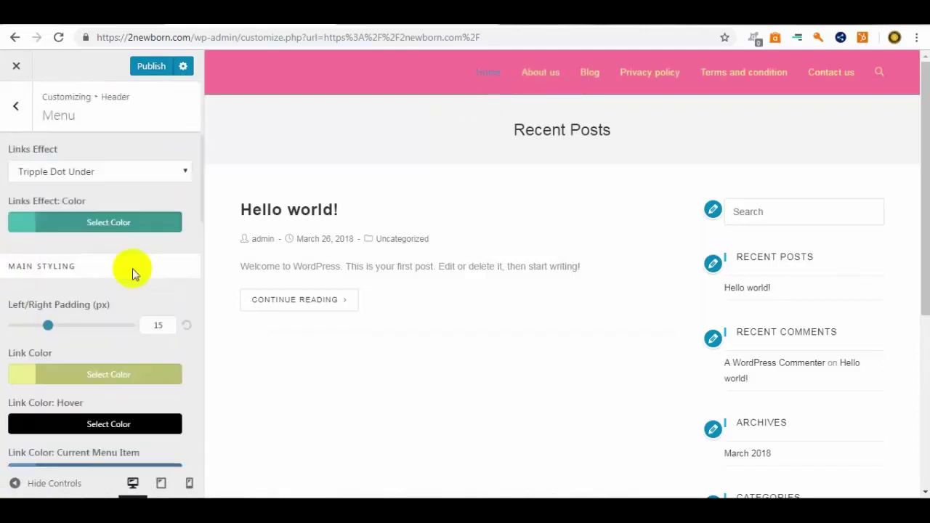
scroll(123, 278, up, 1)
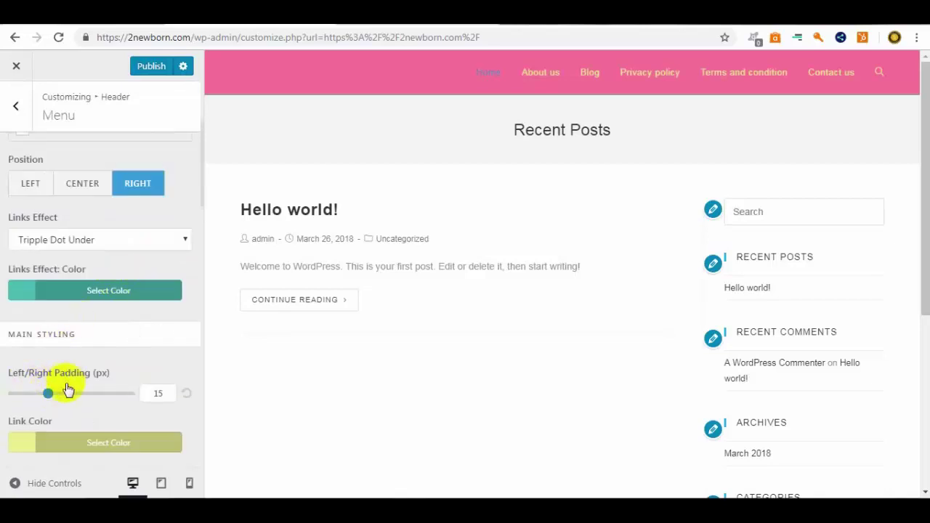
mouse_move(57, 394)
mouse_down()
mouse_move(92, 393)
mouse_move(55, 393)
mouse_up()
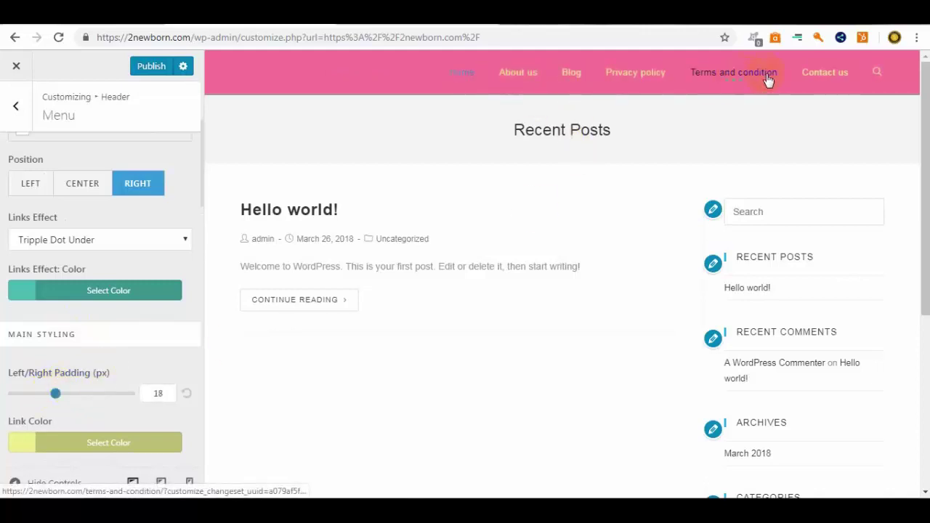
scroll(190, 331, down, 3)
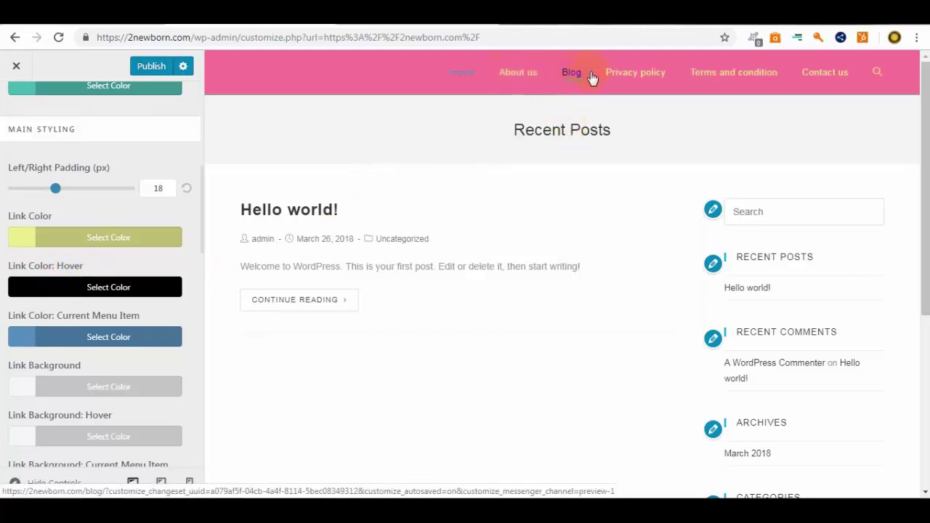
Replace the header menu's link color in the main styling with the copied color #48b7b1.
click(75, 239)
triple_click(44, 263)
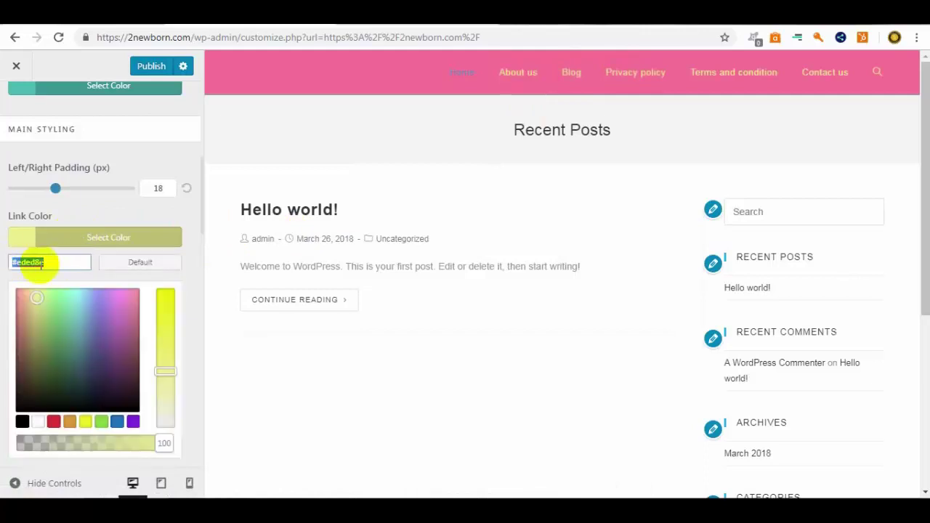
right_click(40, 266)
click(64, 384)
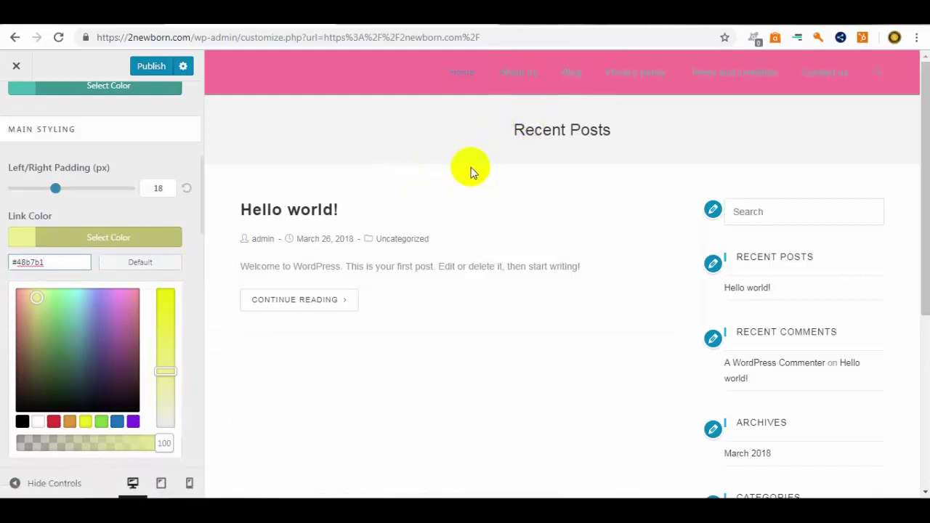
click(195, 285)
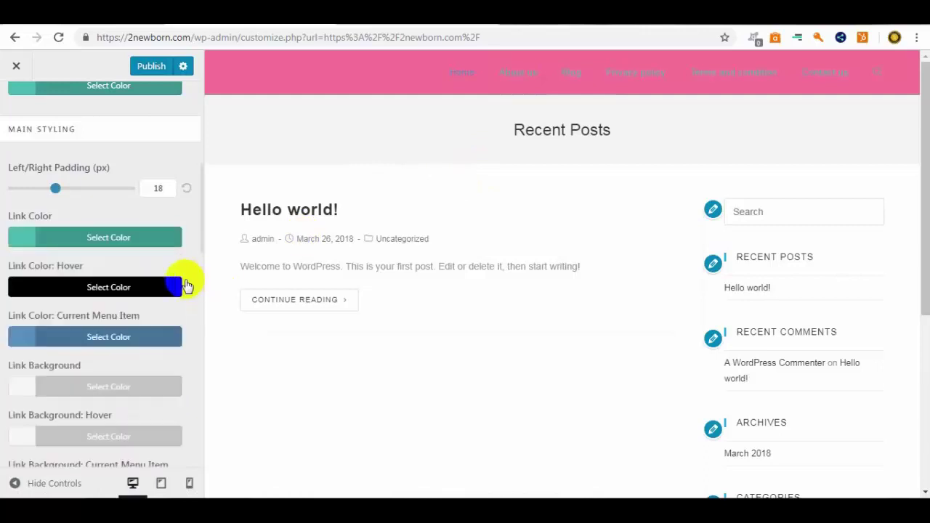
Increase the saturation of the menu's link color to get #1bb7af.
click(85, 242)
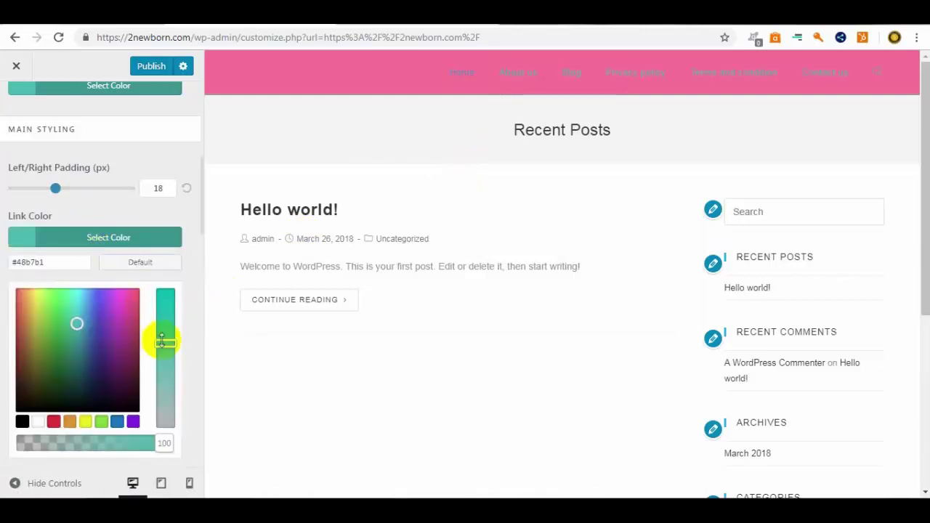
drag(166, 342, 171, 311)
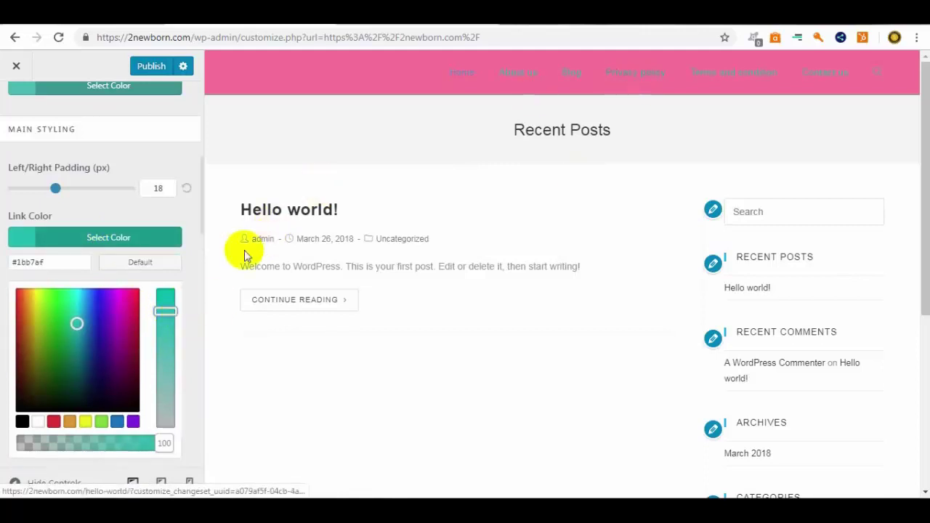
click(197, 277)
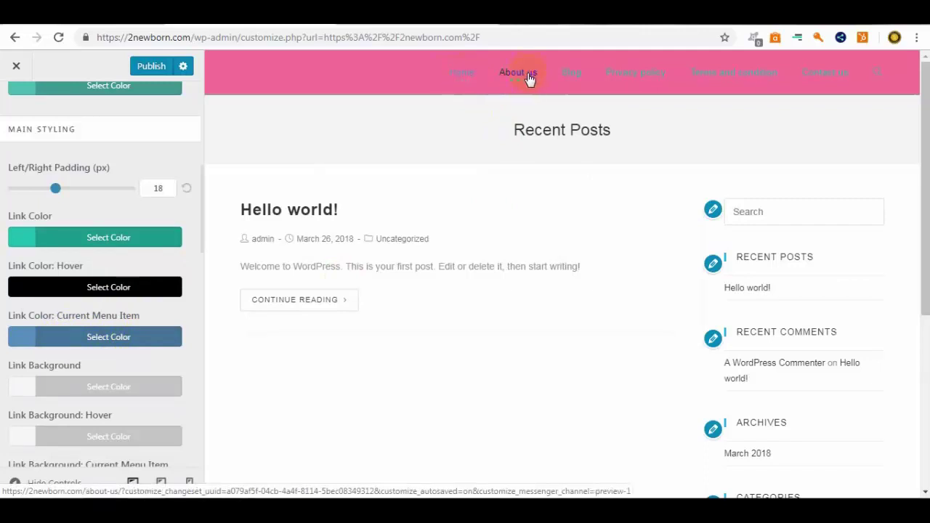
Preview the About us page and set the link color of the current menu item to yellow #eded42.
click(548, 98)
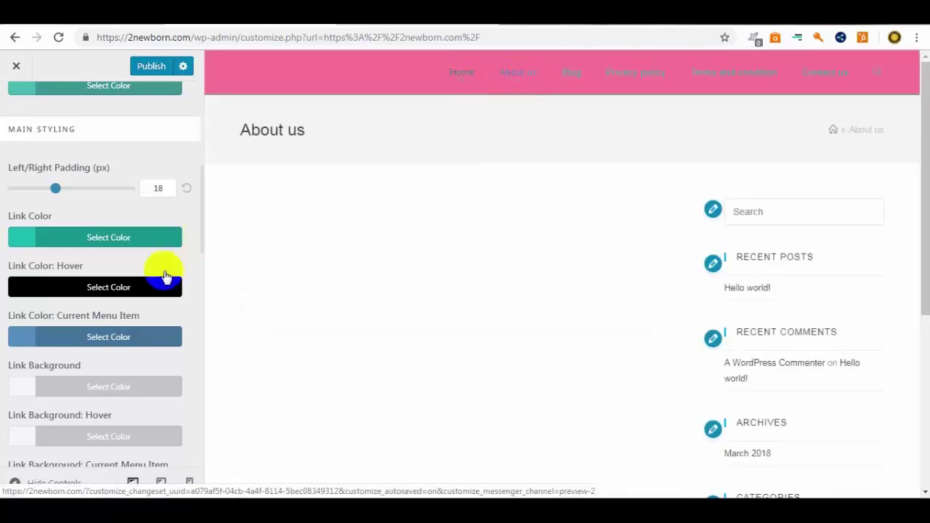
click(156, 338)
scroll(134, 356, down, 1)
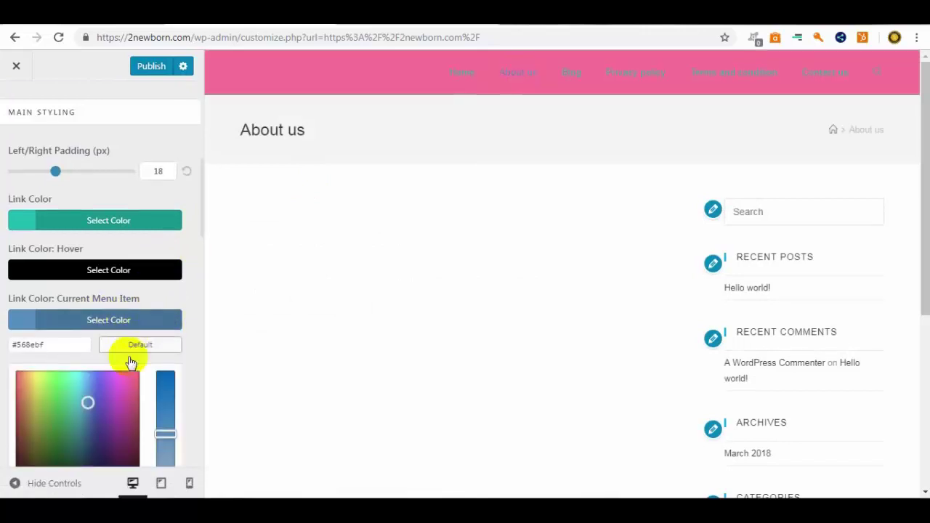
click(86, 455)
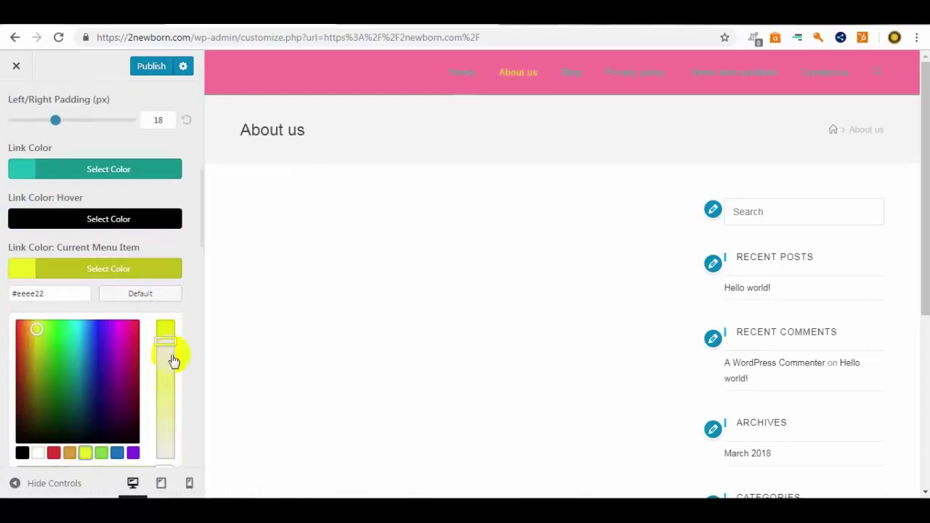
click(170, 348)
mouse_move(170, 350)
mouse_down()
mouse_move(166, 368)
mouse_move(166, 360)
mouse_up()
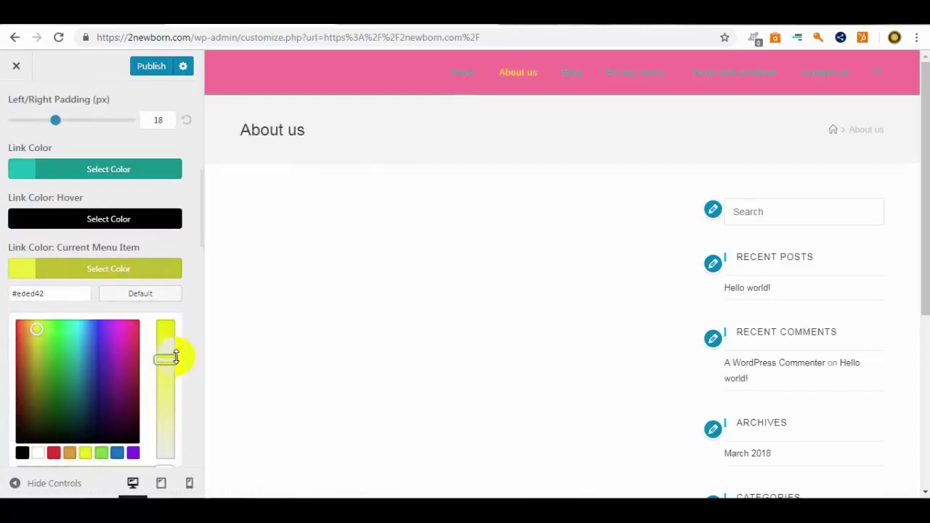
click(197, 331)
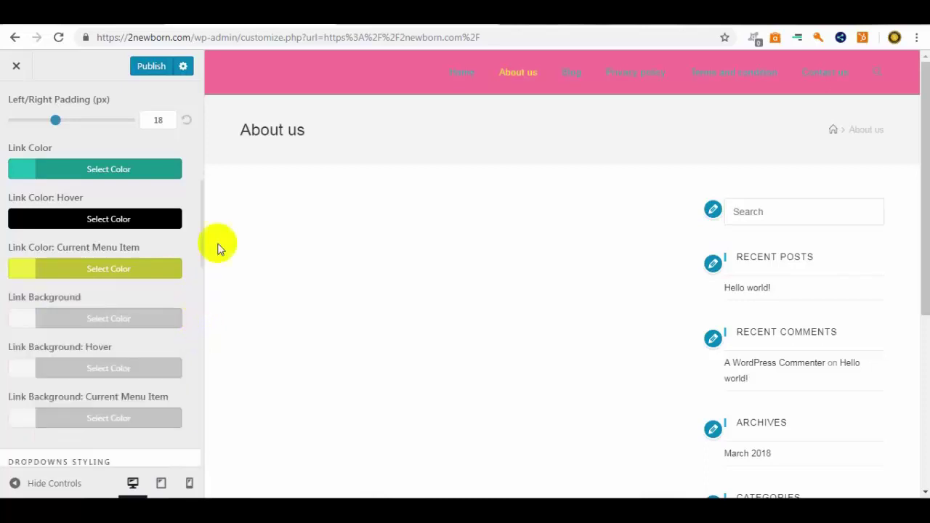
Publish the header menu styling changes.
drag(168, 37, 140, 37)
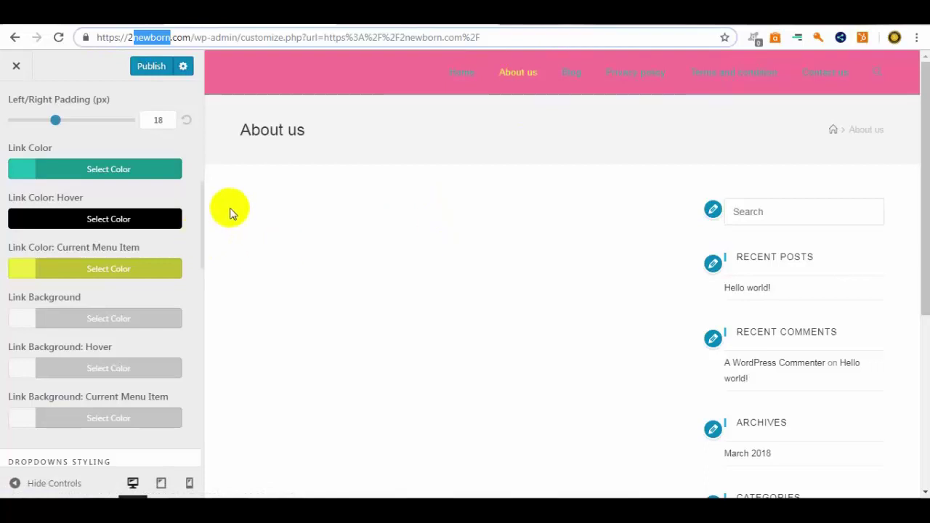
click(486, 76)
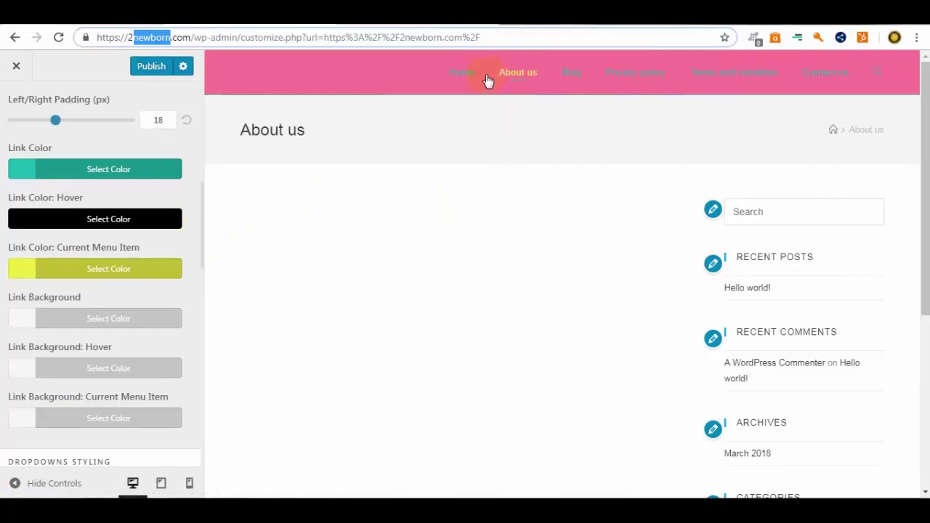
click(154, 70)
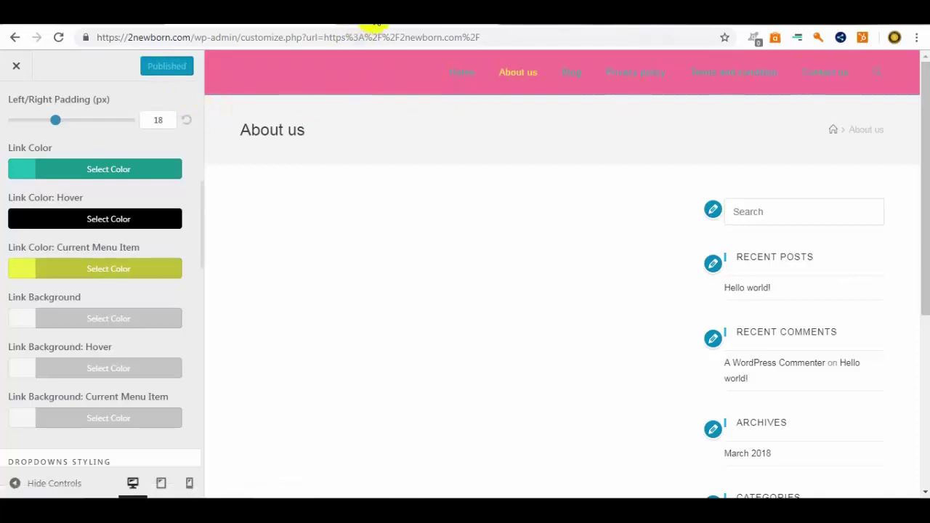
Open the live site in a new tab from the Pages admin screen, check its header menu, and return to the Customizer.
click(372, 28)
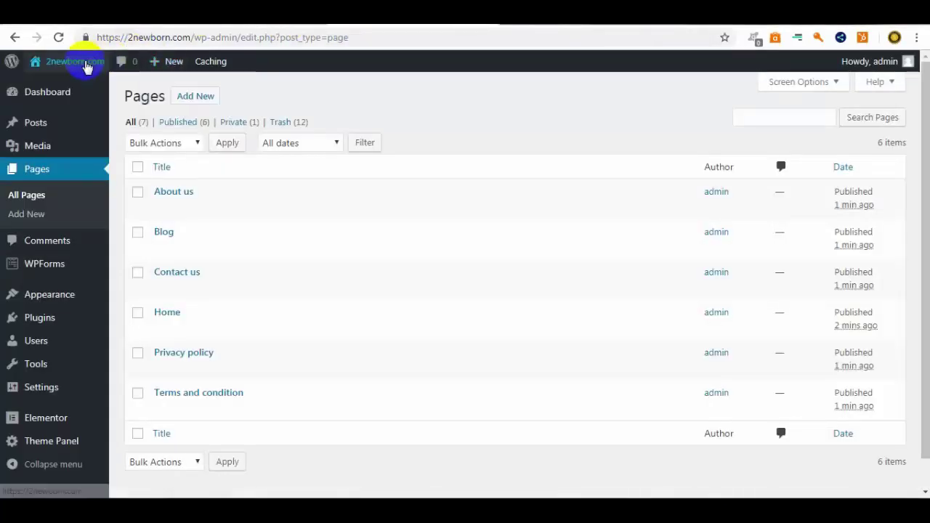
right_click(73, 82)
click(390, 64)
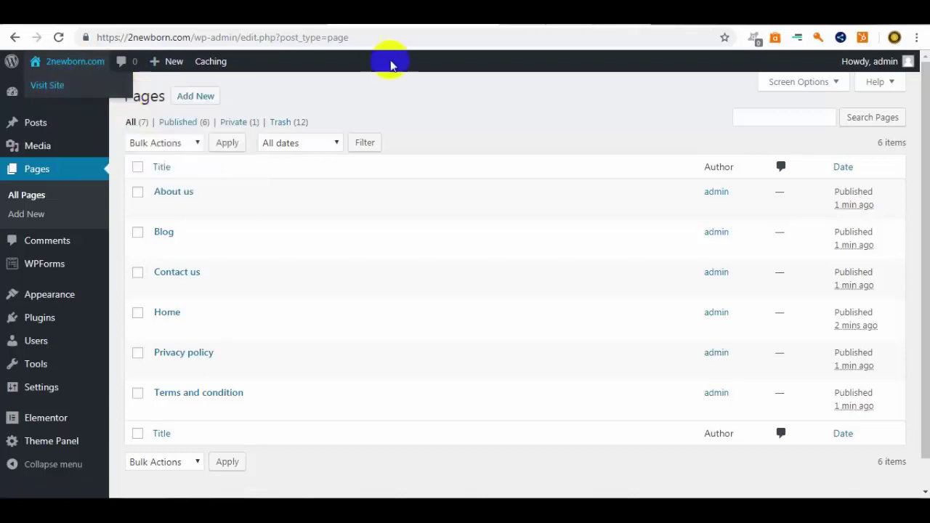
click(536, 24)
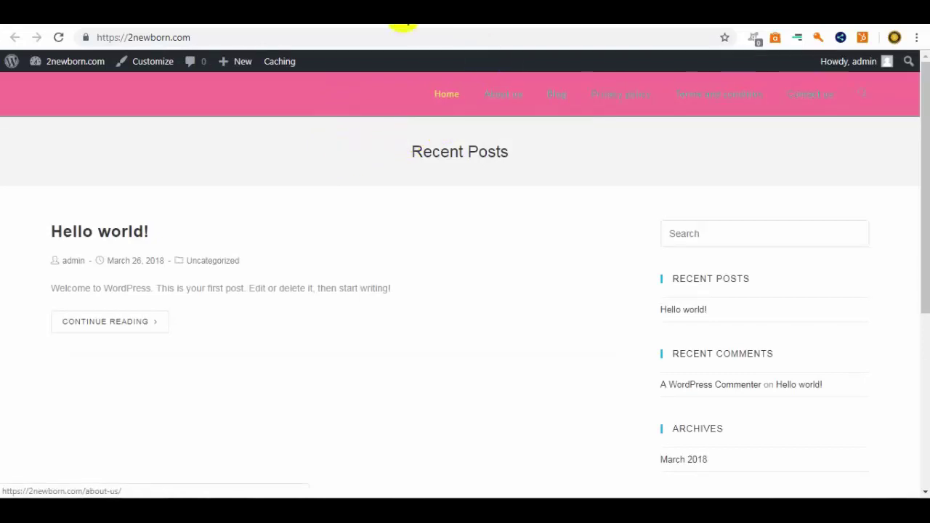
click(394, 28)
click(225, 21)
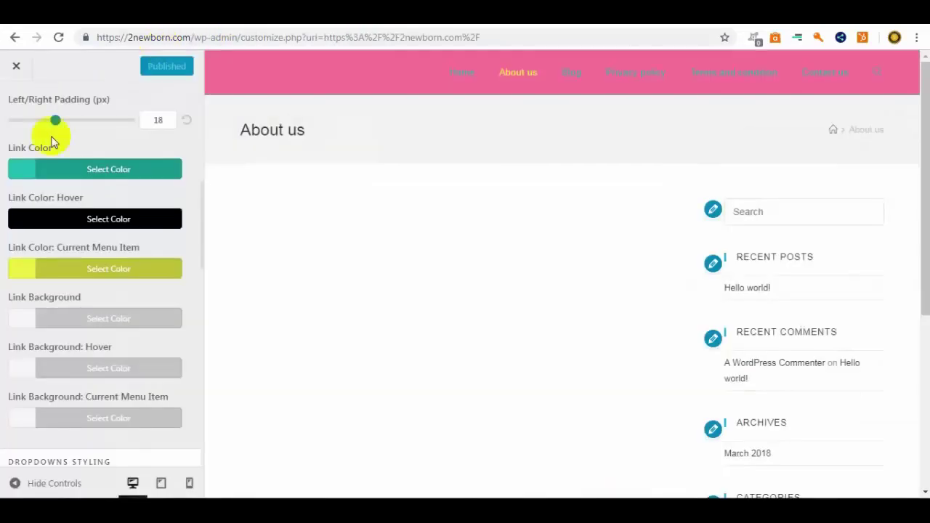
Try the Disabled and Drop Down styles for the menu's search icon and open the drop-down search field in the preview.
scroll(102, 246, down, 5)
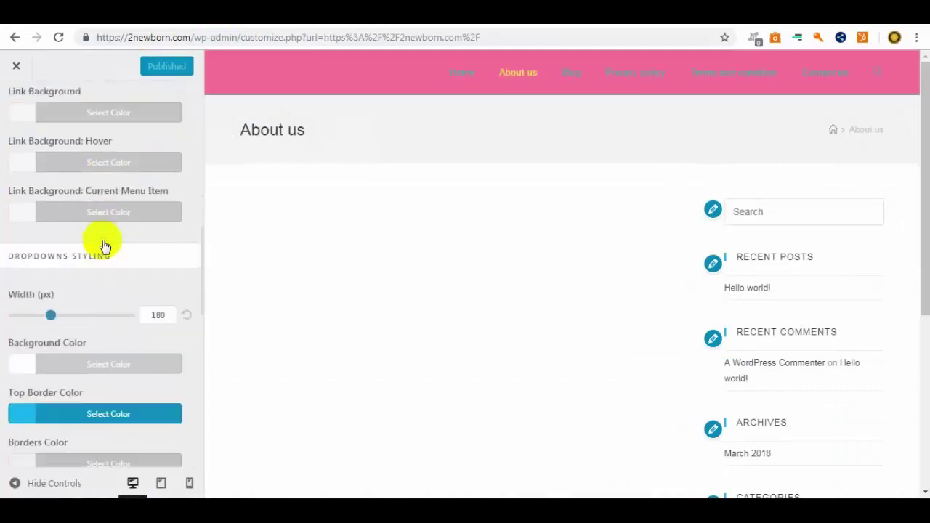
scroll(103, 239, down, 5)
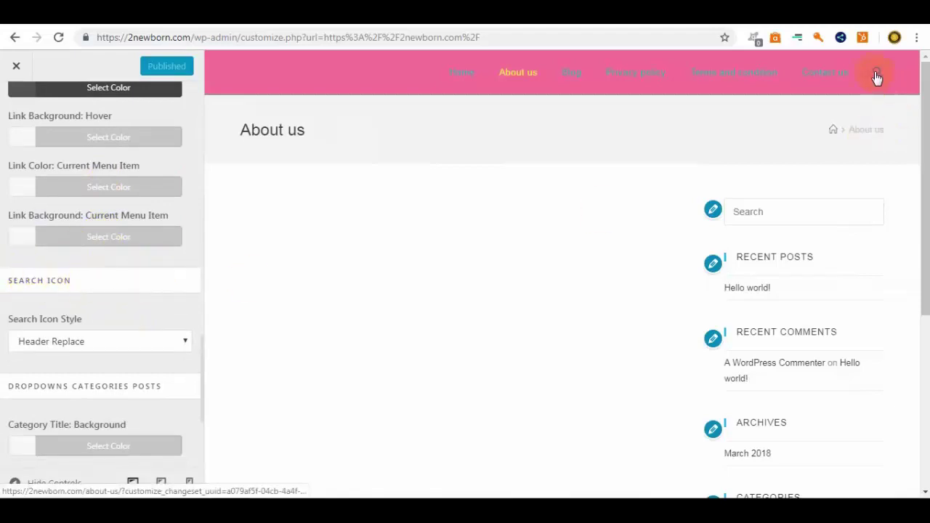
click(59, 348)
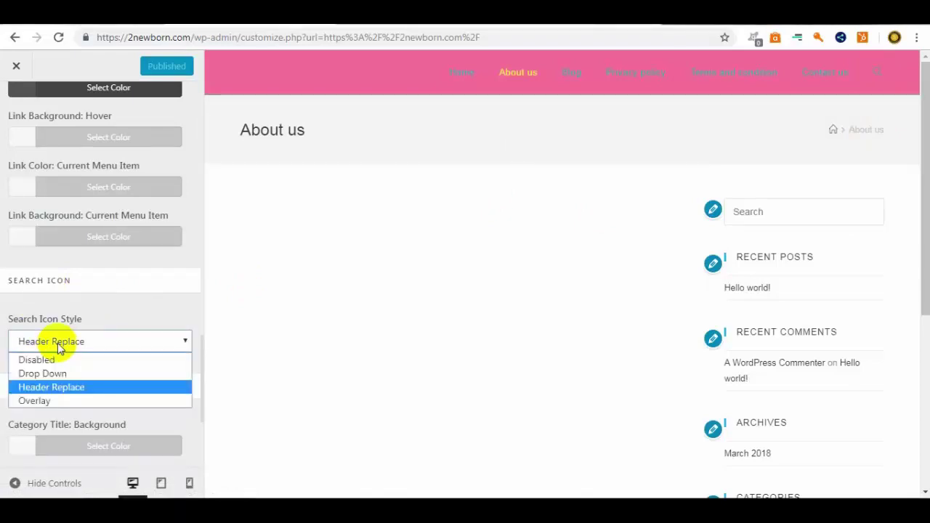
click(45, 360)
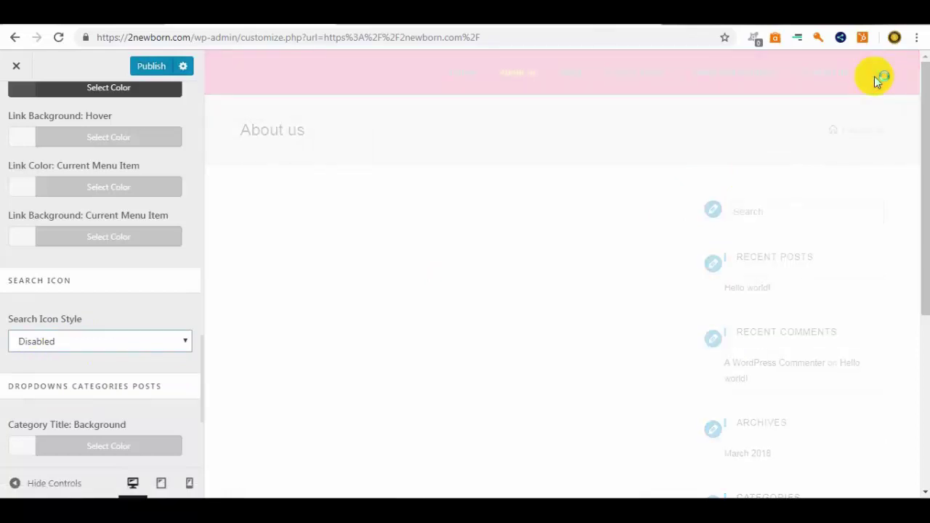
click(72, 349)
click(55, 375)
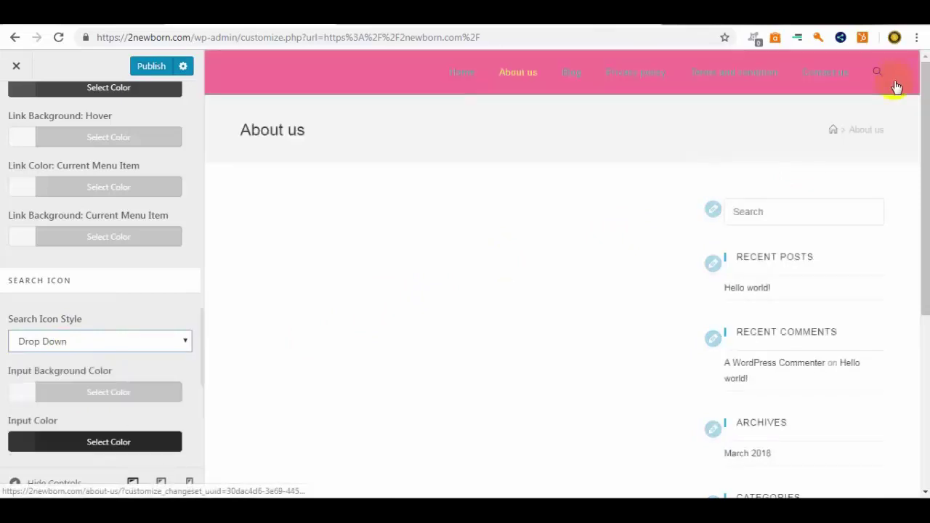
click(879, 76)
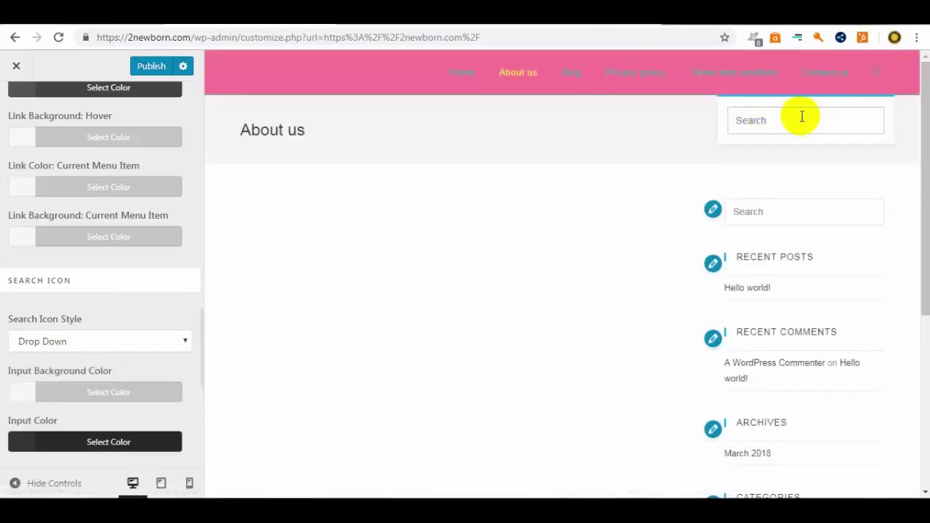
Set the search icon style back to Header Replace and test the header search in the preview with sample text.
click(133, 347)
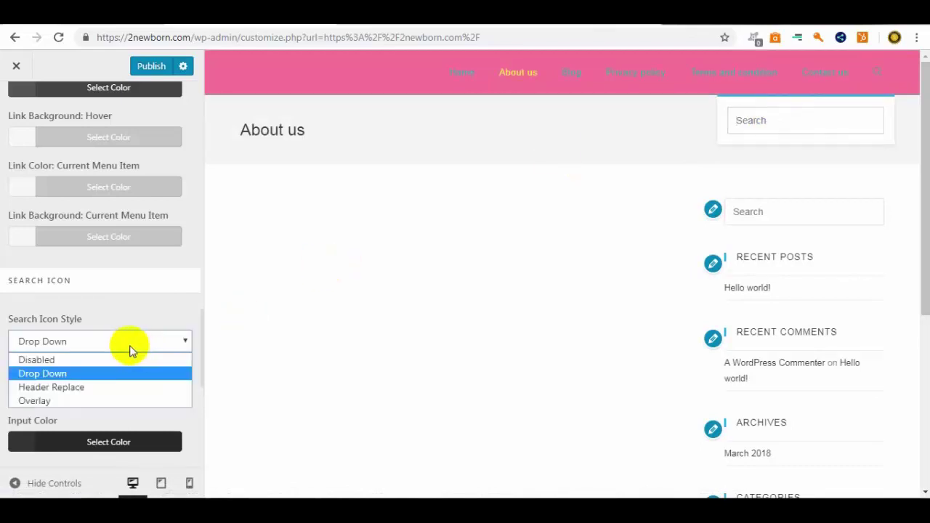
click(79, 389)
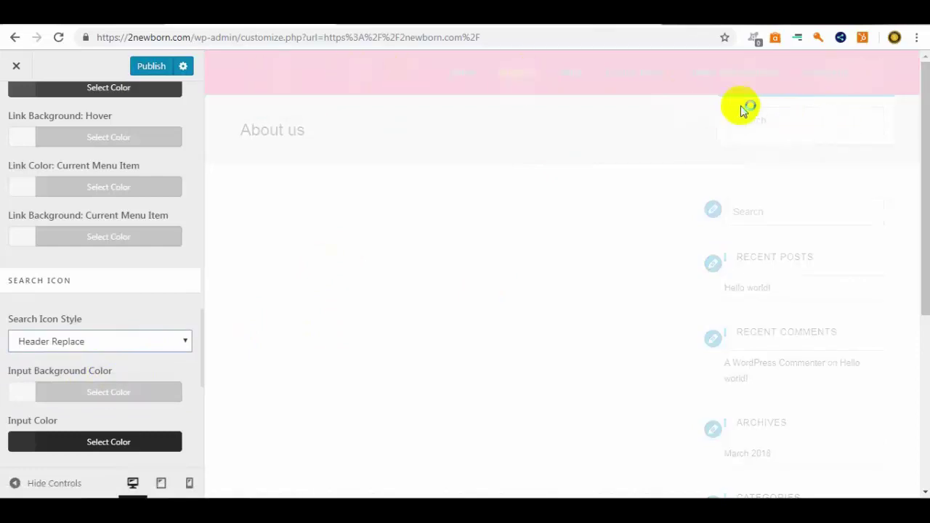
click(876, 77)
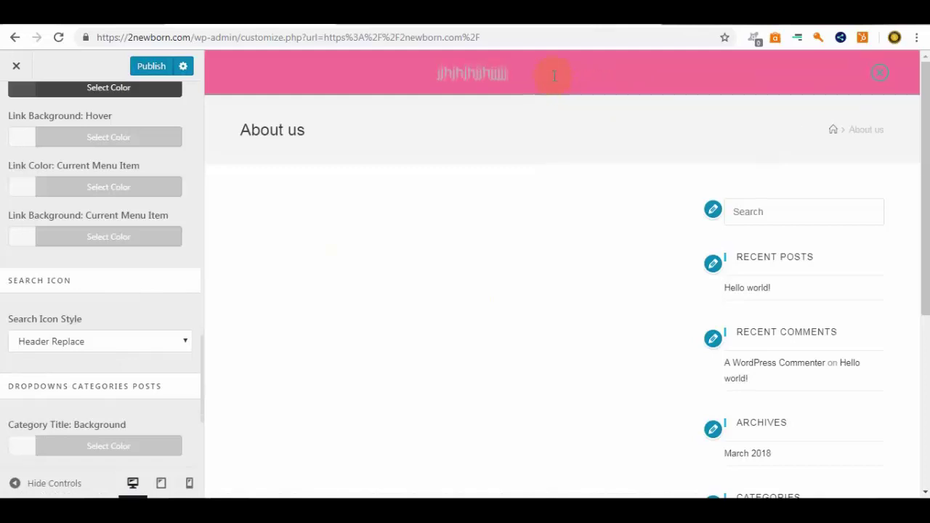
click(878, 76)
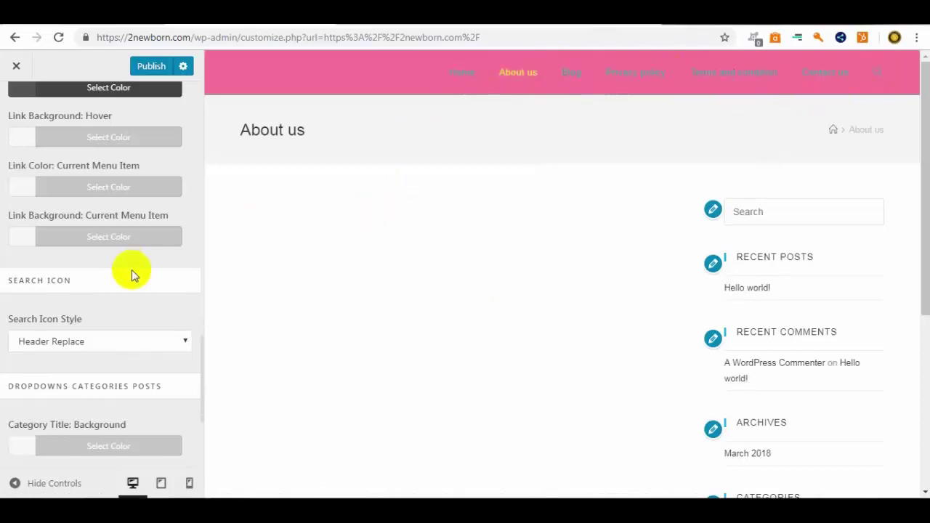
Change the header menu's links effect to Underline From Left.
scroll(125, 332, down, 3)
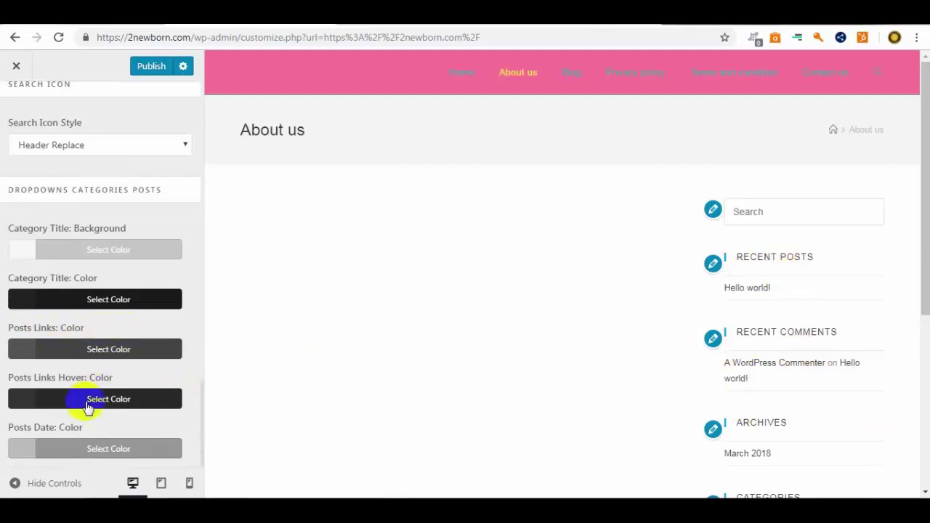
scroll(87, 418, up, 4)
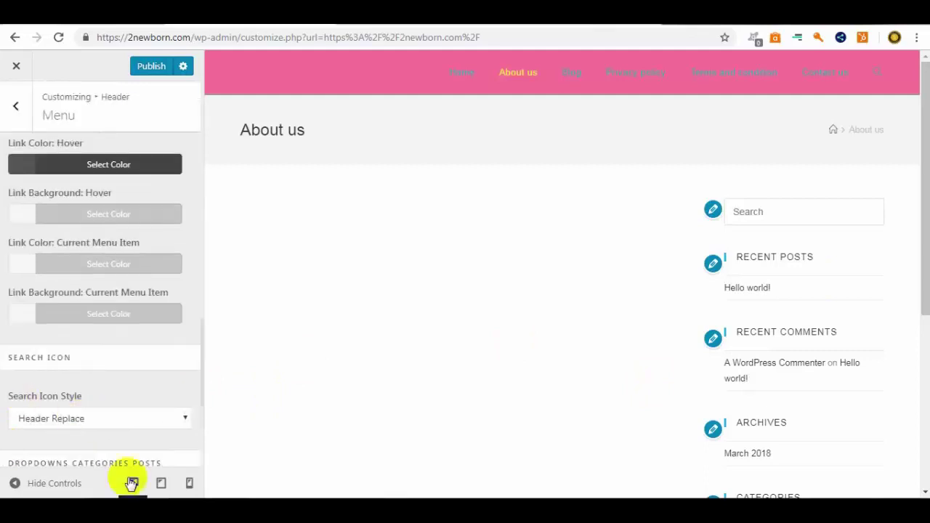
scroll(87, 436, down, 6)
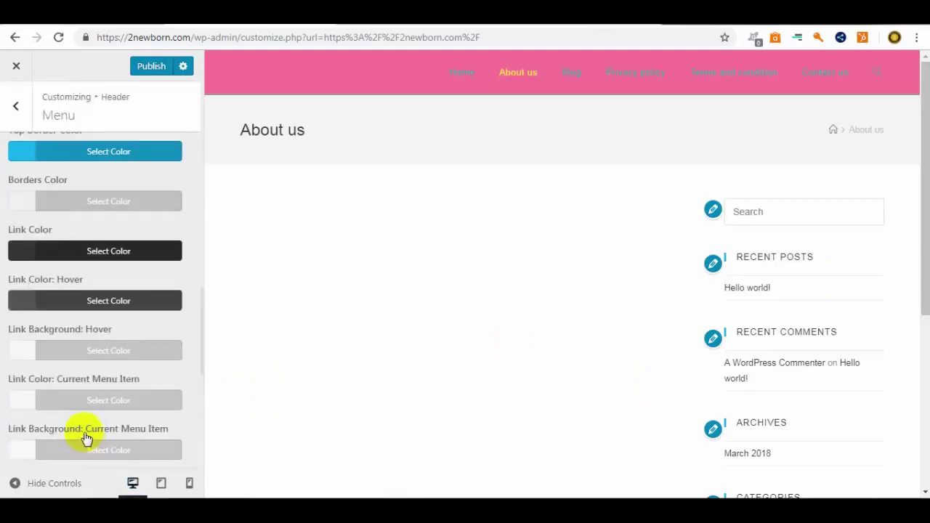
scroll(93, 438, up, 3)
scroll(93, 436, up, 3)
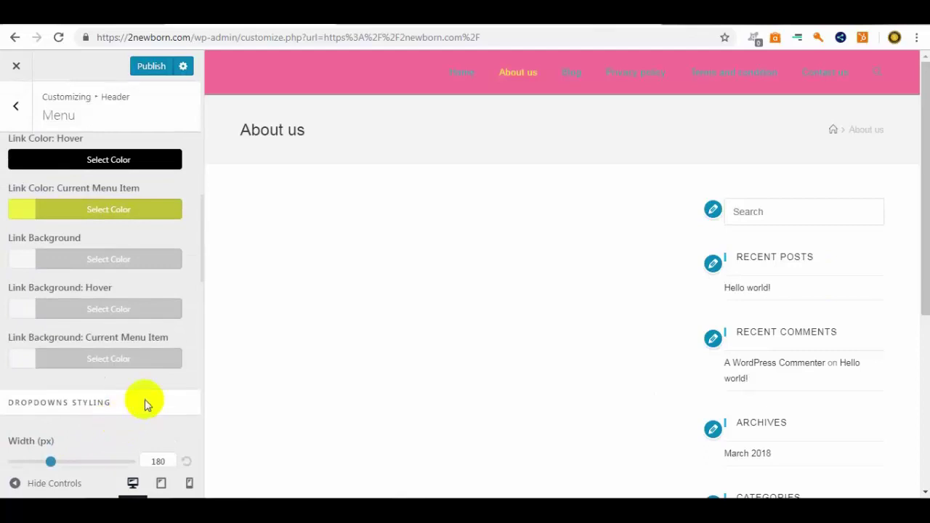
scroll(141, 412, up, 4)
scroll(143, 413, up, 1)
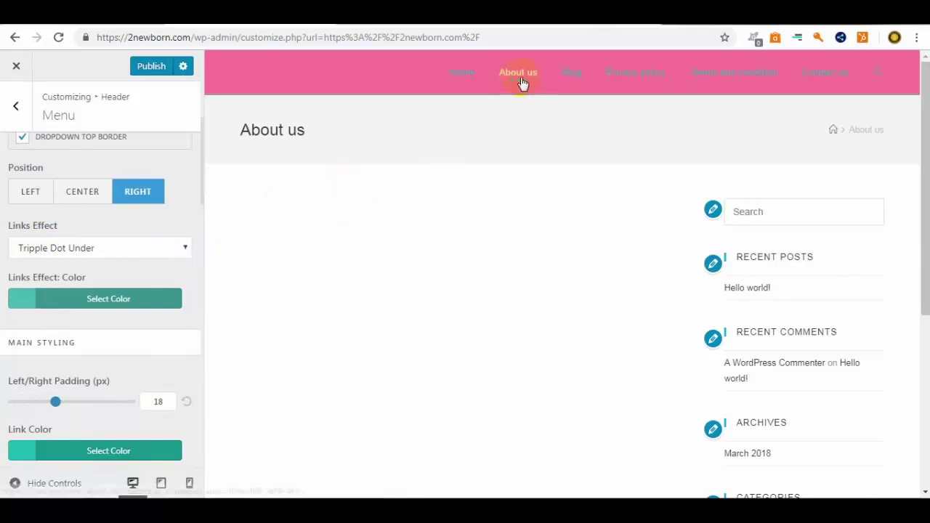
click(184, 247)
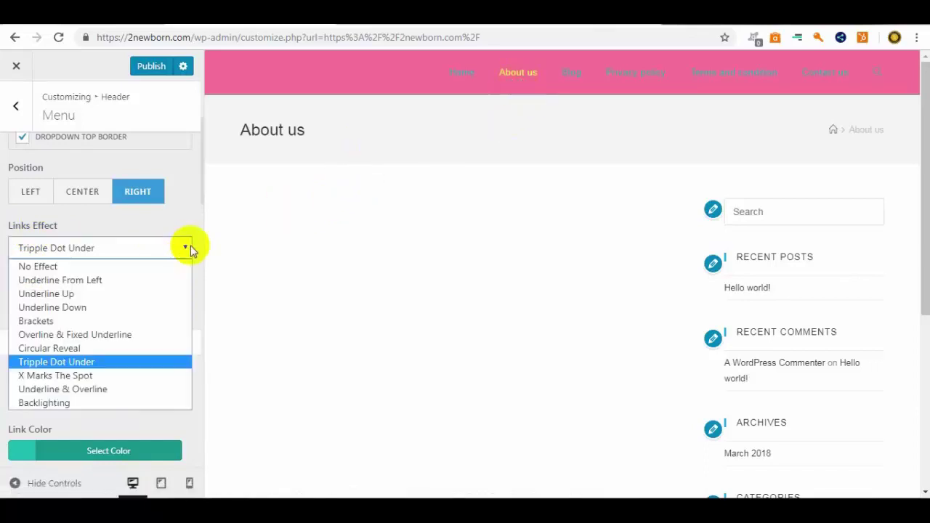
click(129, 280)
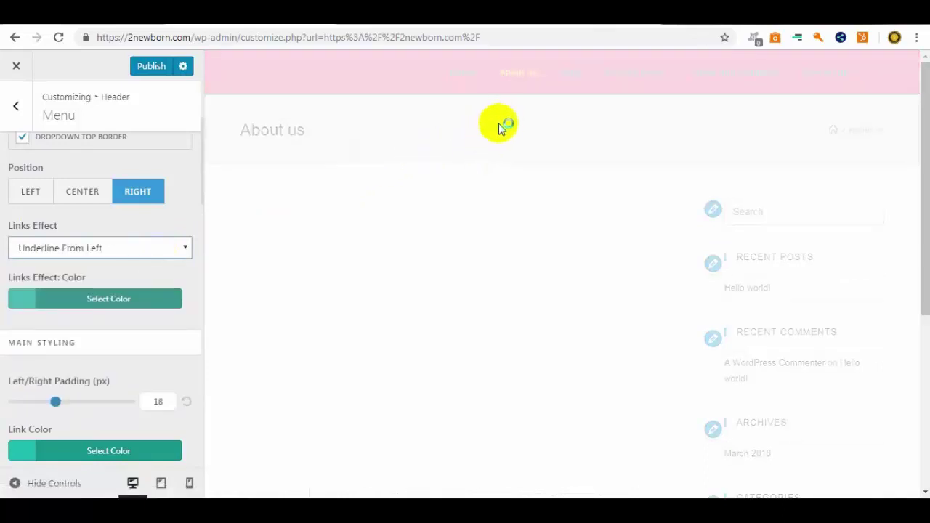
Try the Underline Up and Brackets links effects for the header menu and check them on the preview's menu links.
click(516, 77)
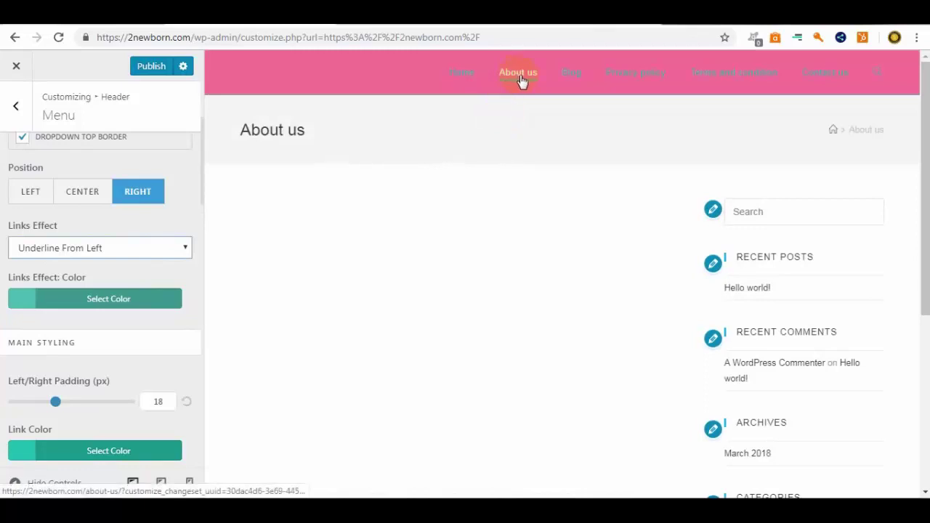
click(175, 249)
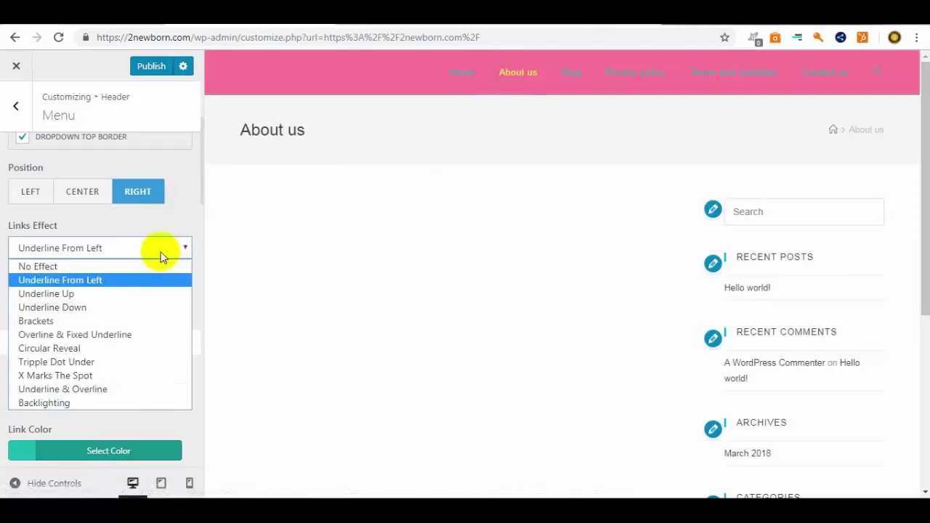
click(120, 293)
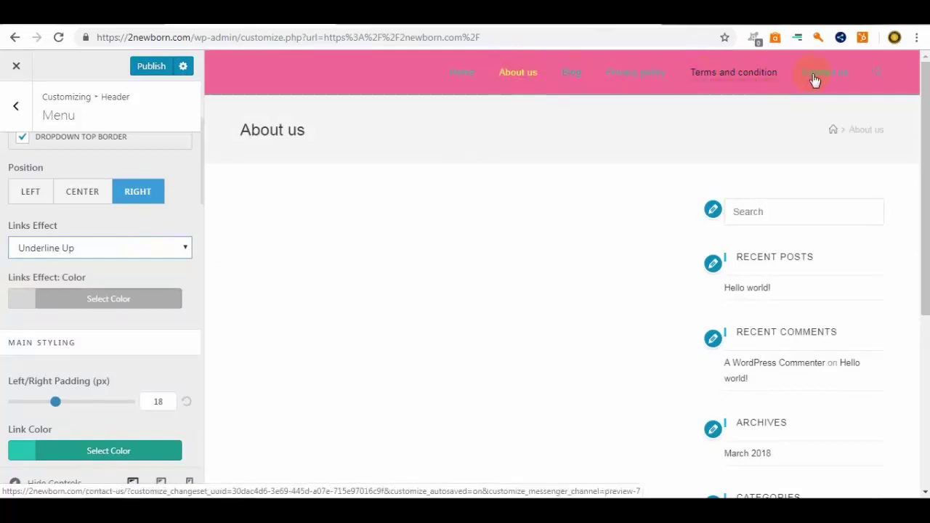
click(124, 254)
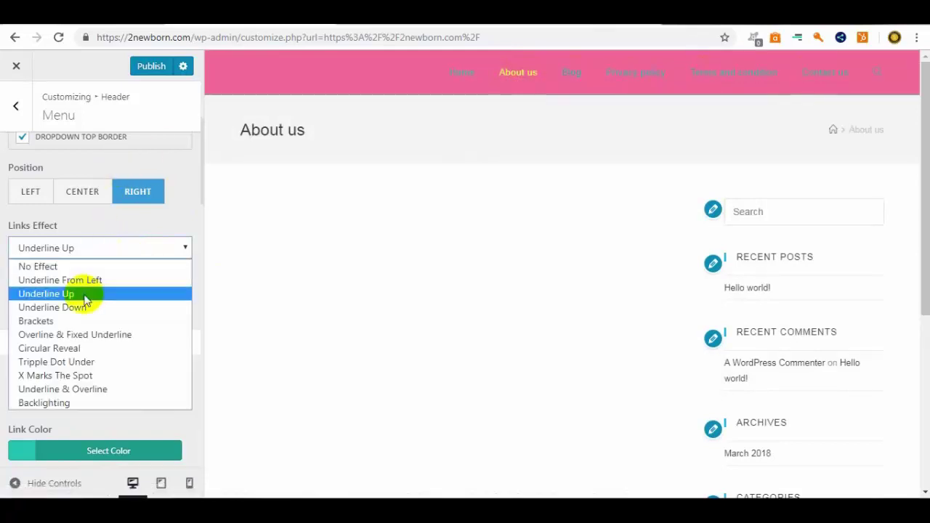
click(70, 321)
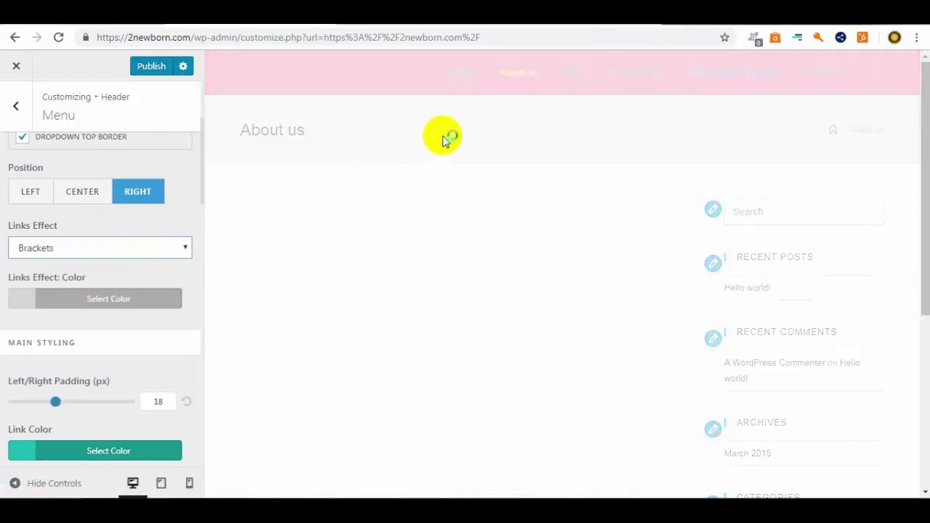
click(524, 77)
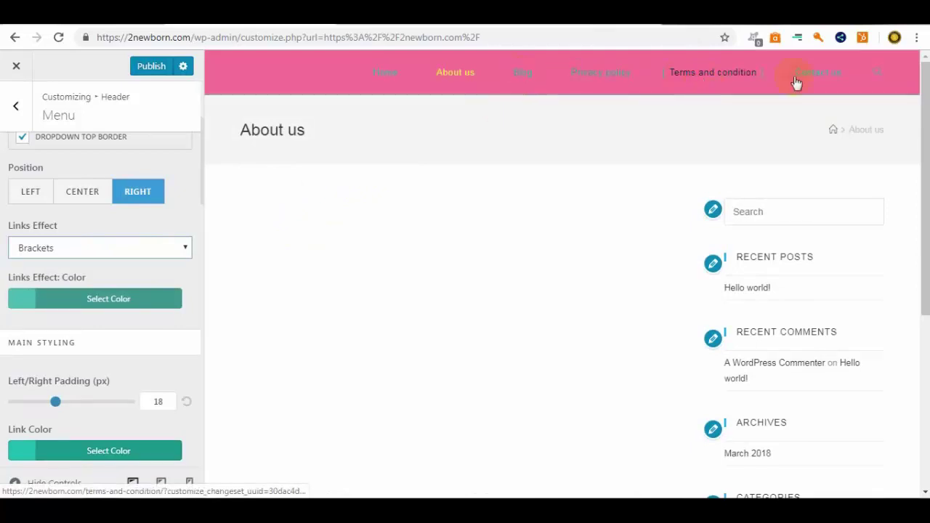
Set the header menu's links effect to Backlighting and publish the change.
click(164, 244)
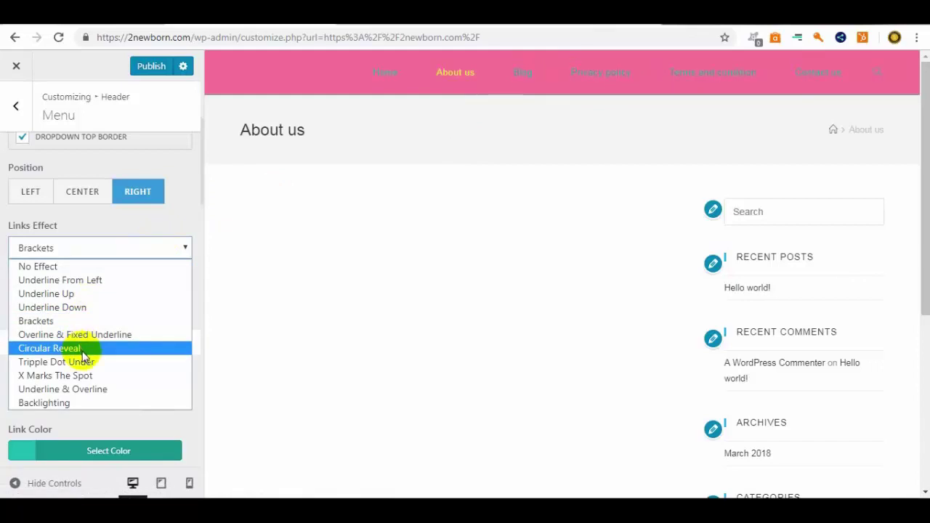
click(56, 412)
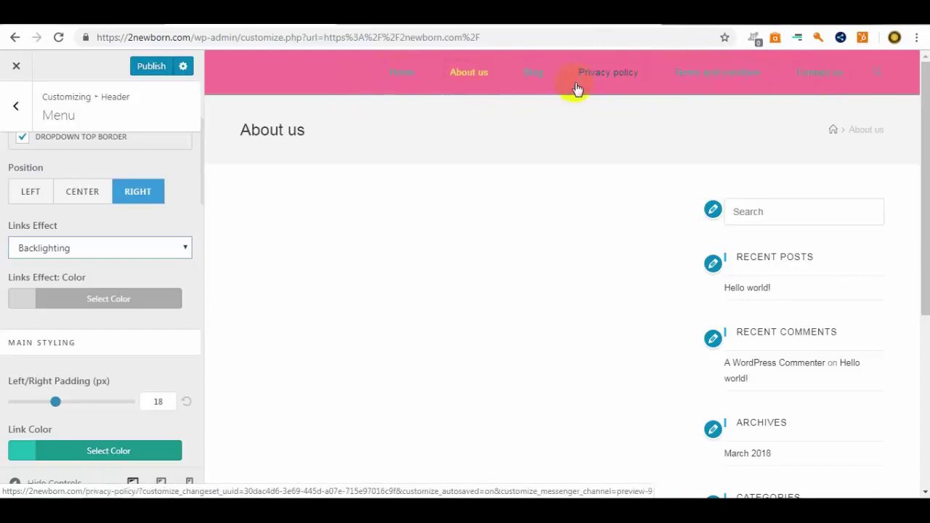
click(149, 69)
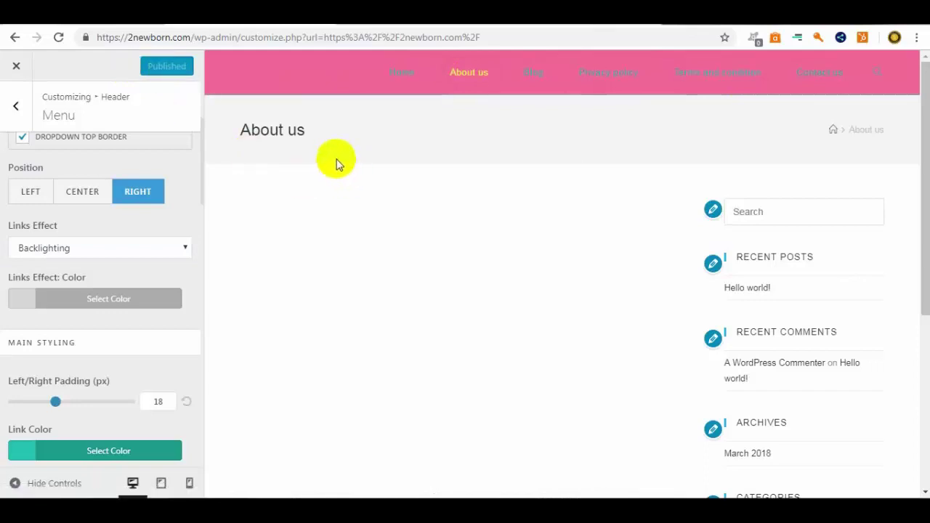
Upload 164.png in the header's Logo settings, select it as the site logo and crop it to the full image.
click(16, 107)
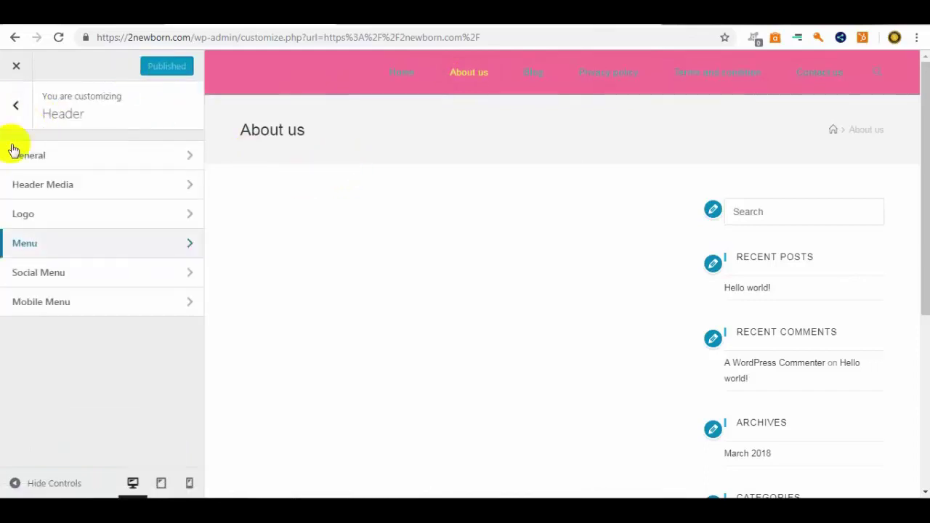
click(51, 218)
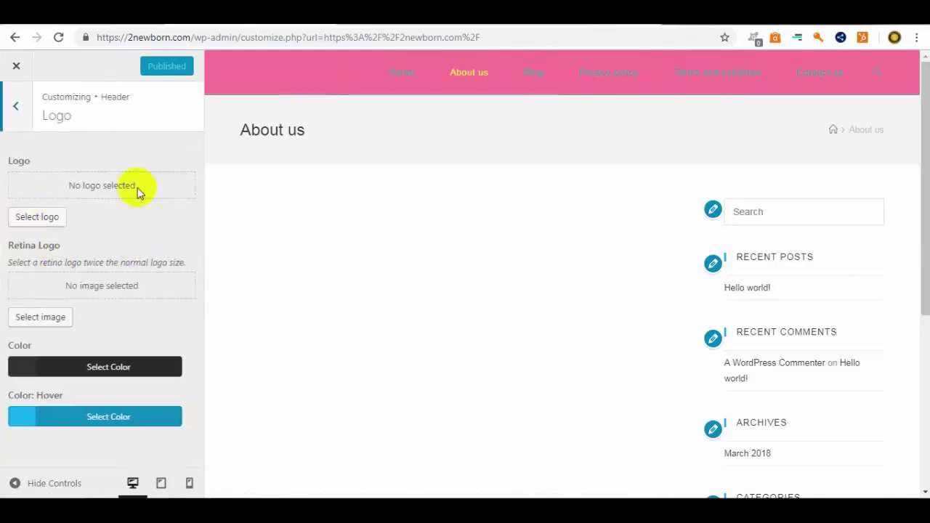
click(46, 226)
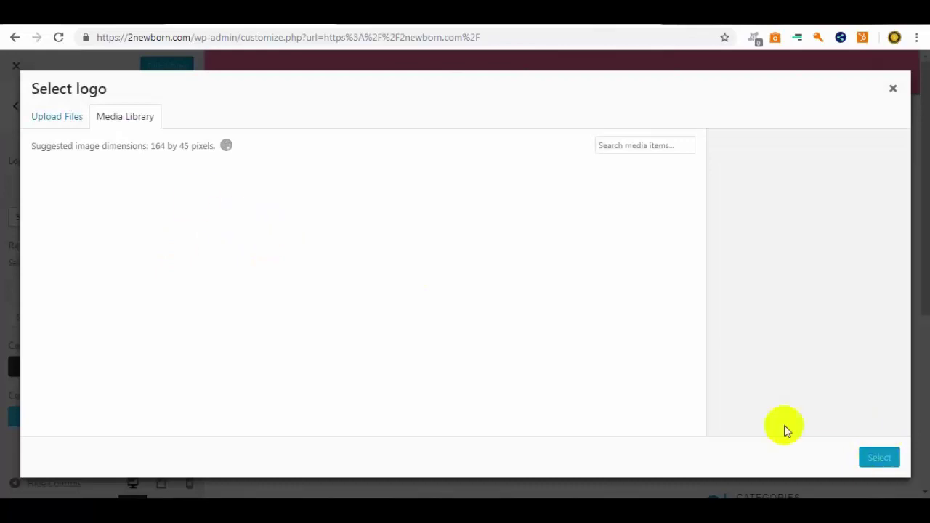
click(50, 124)
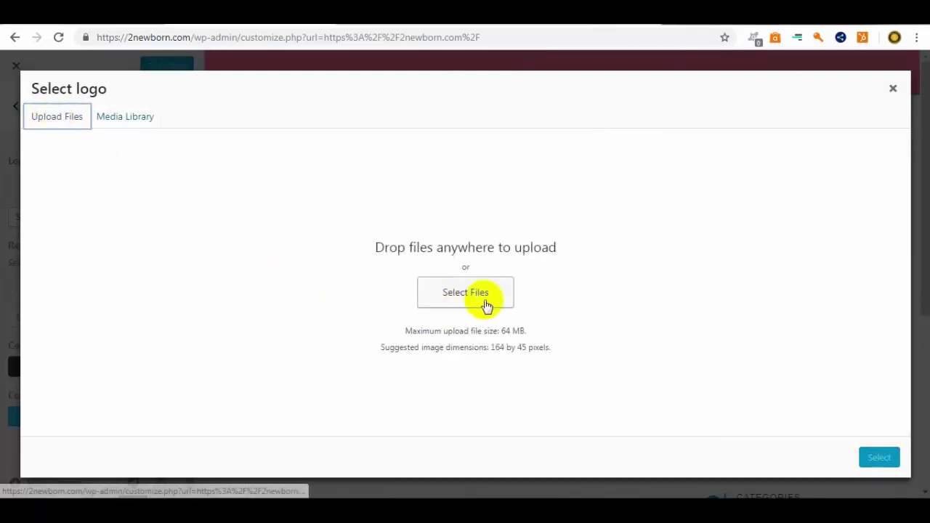
click(425, 292)
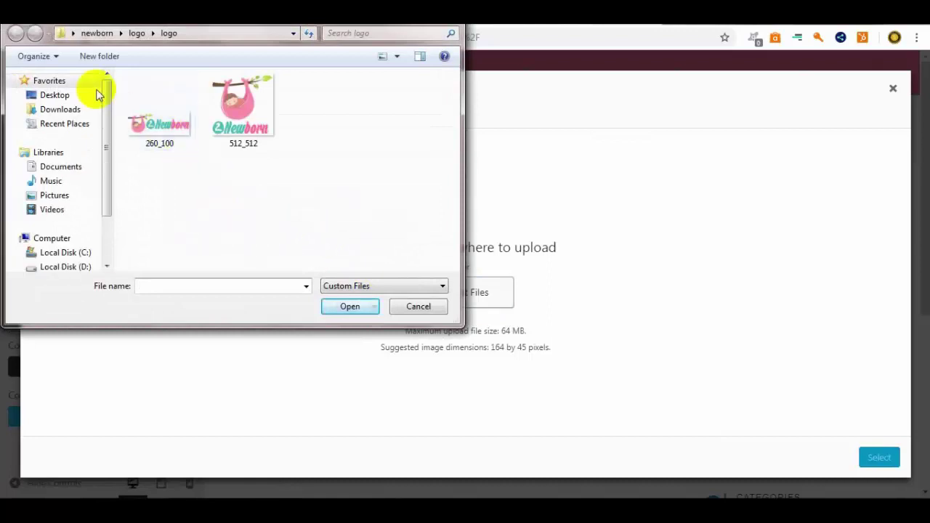
click(97, 34)
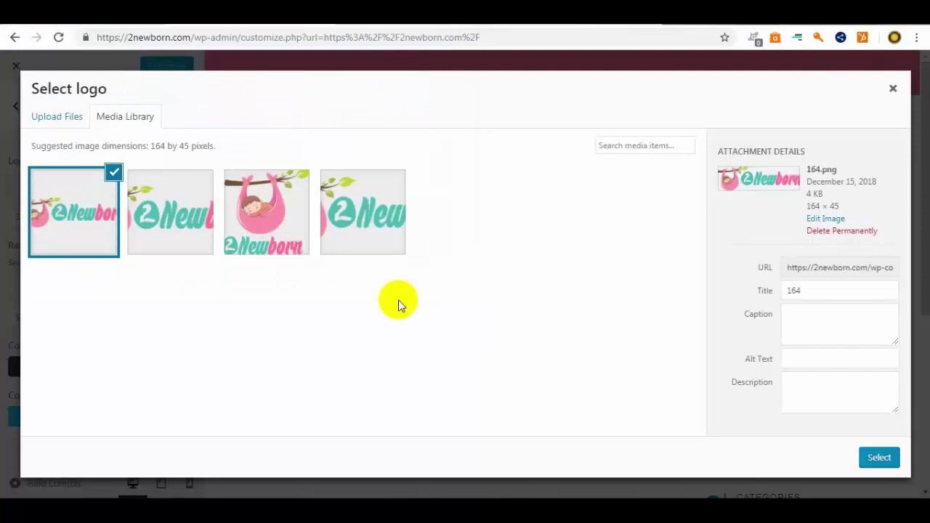
click(879, 457)
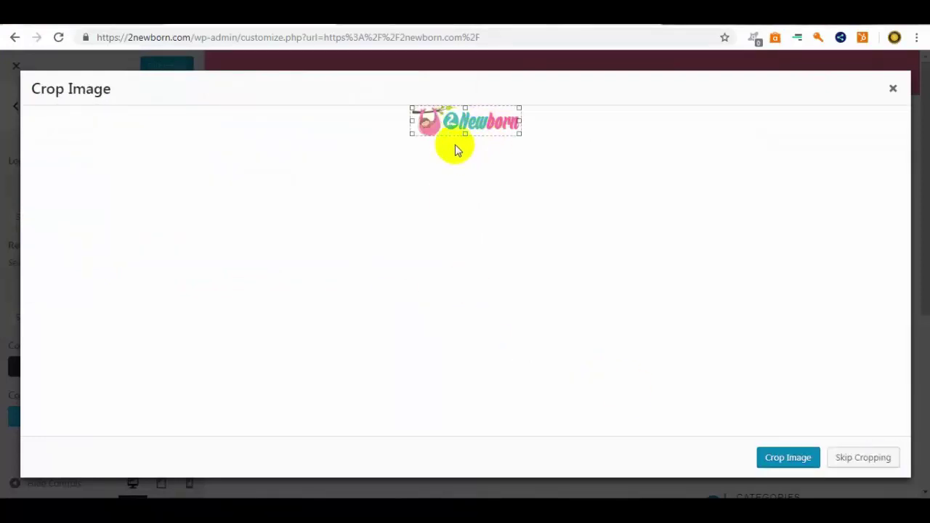
click(786, 459)
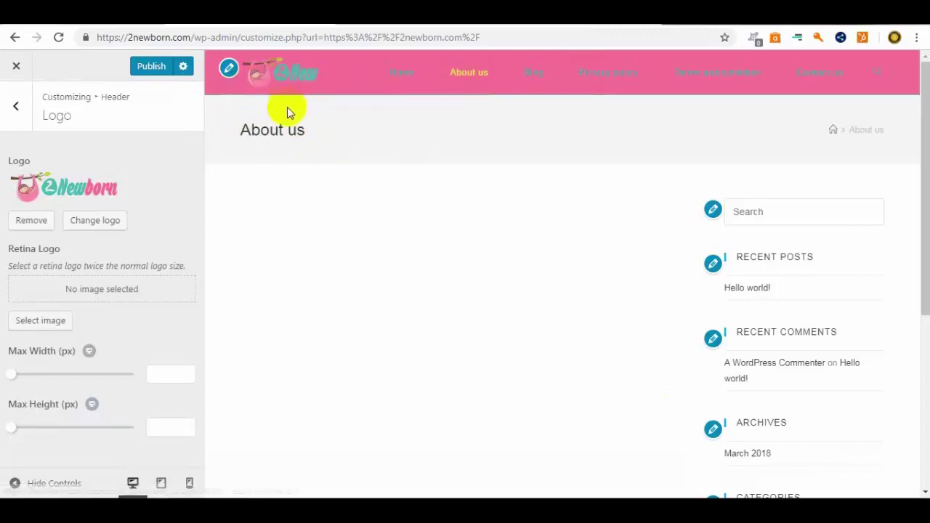
Publish the new logo, reload the live site to check it in the header, and return to the Customizer.
click(151, 66)
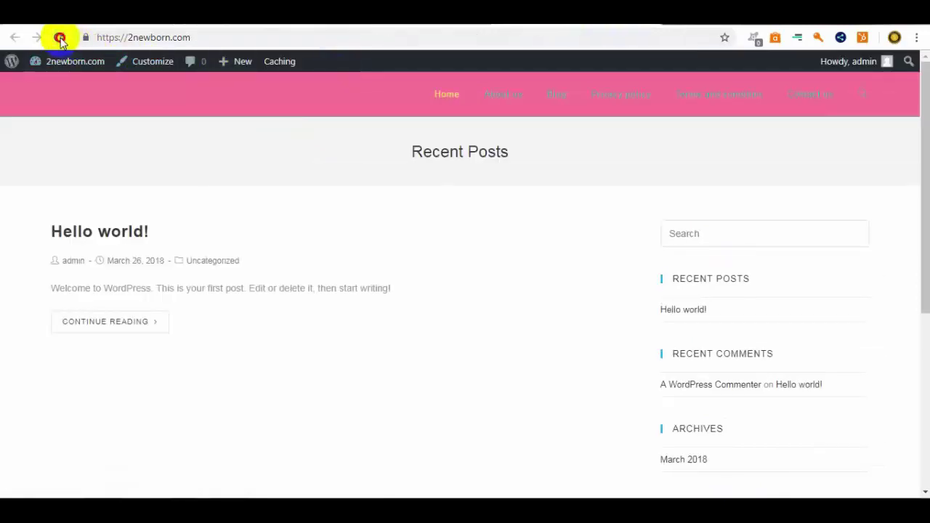
click(59, 37)
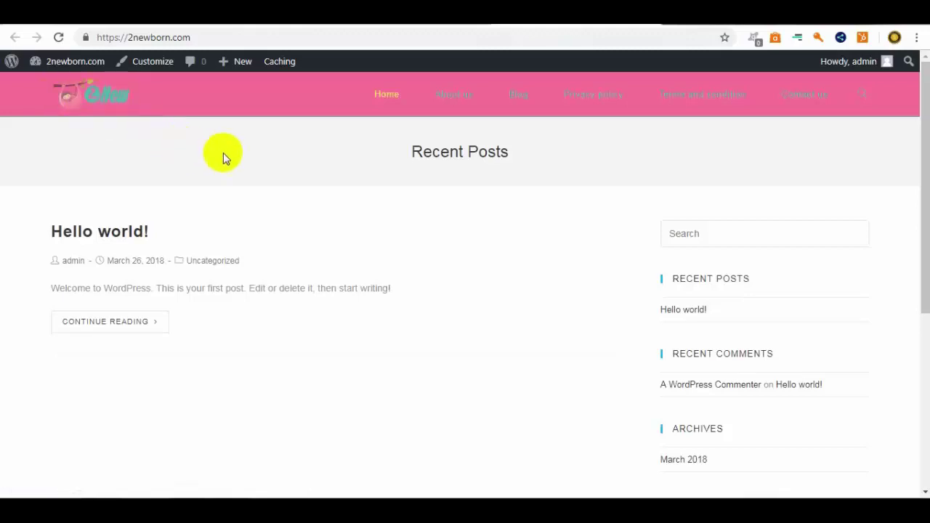
click(414, 24)
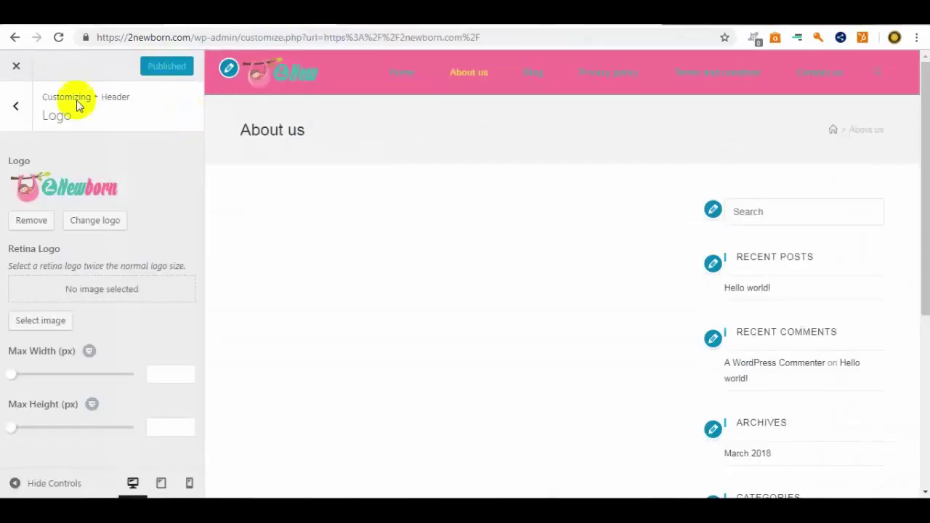
Open the Site Identity settings and set the site title to "2 NEWBORN".
key(Escape)
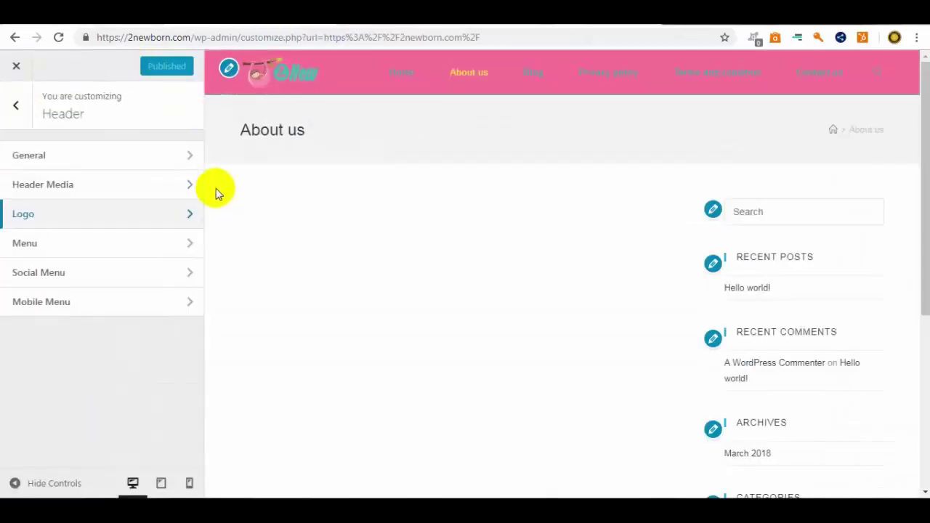
key(Escape)
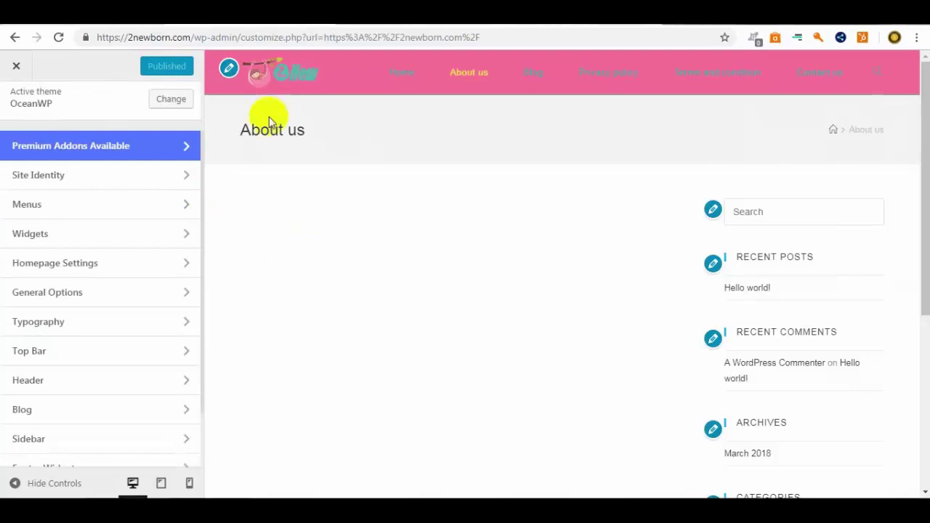
click(48, 182)
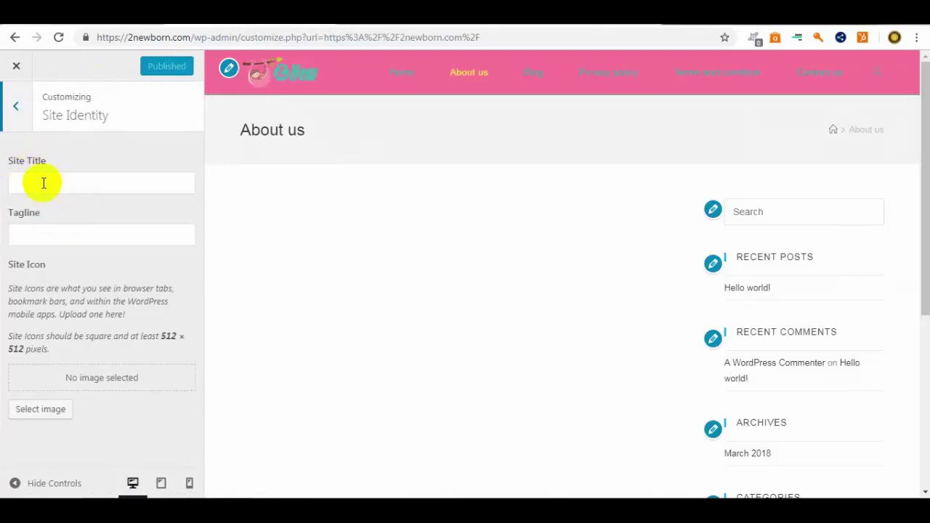
click(44, 182)
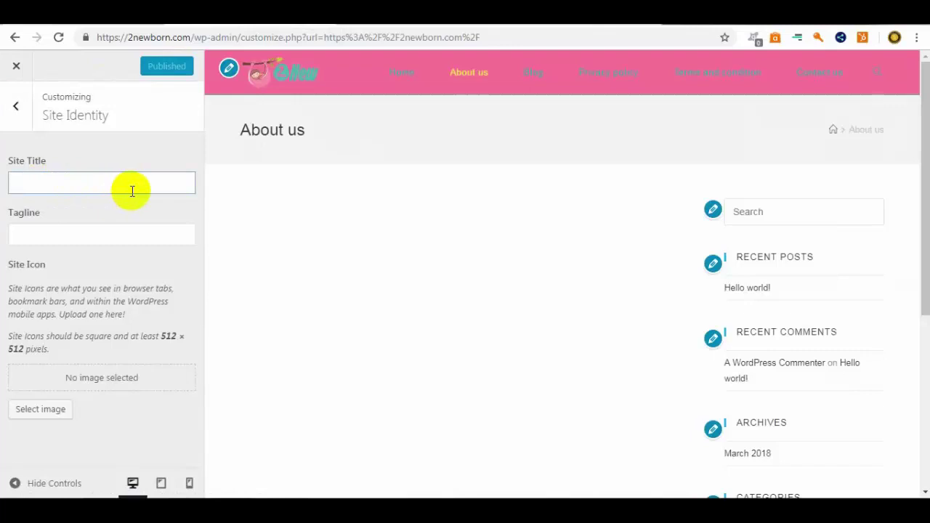
text(2 NEW BORN)
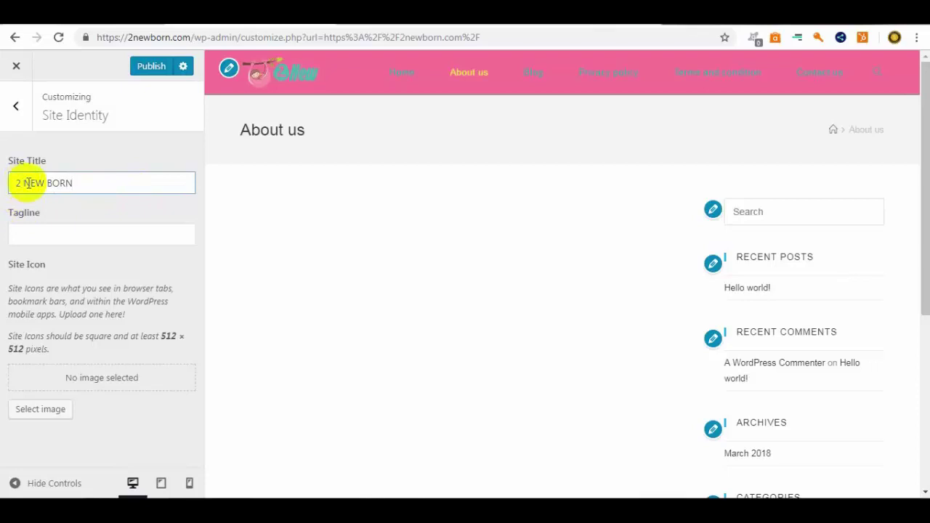
click(48, 183)
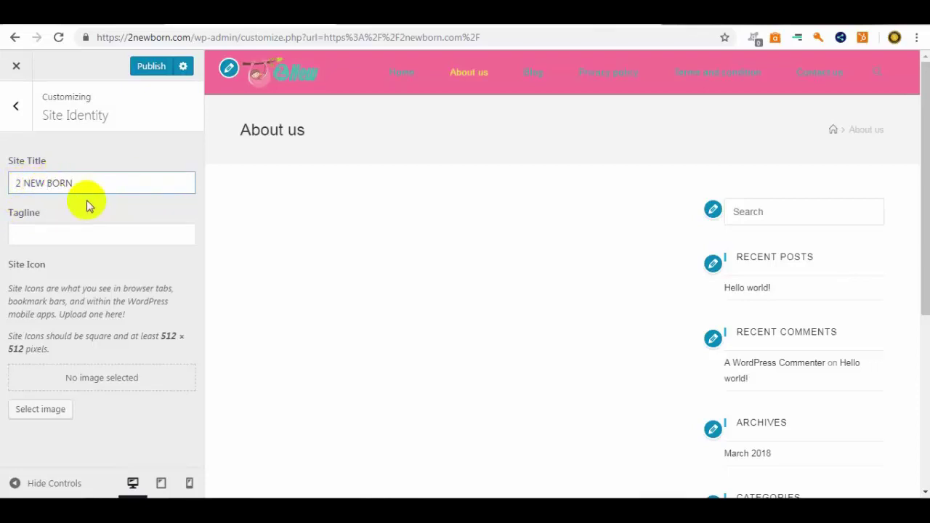
click(79, 183)
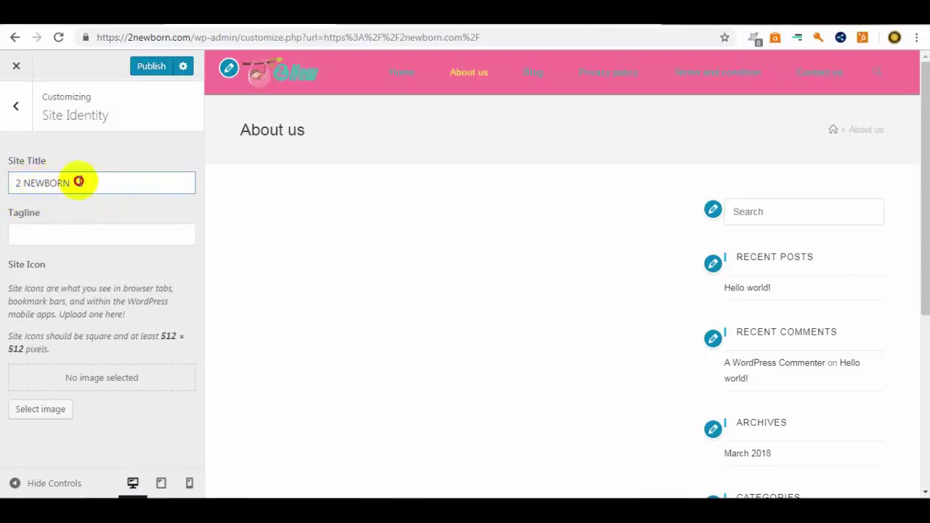
Paste the tagline "Our kids are the most important thing" and publish the site identity changes.
right_click(78, 232)
click(116, 313)
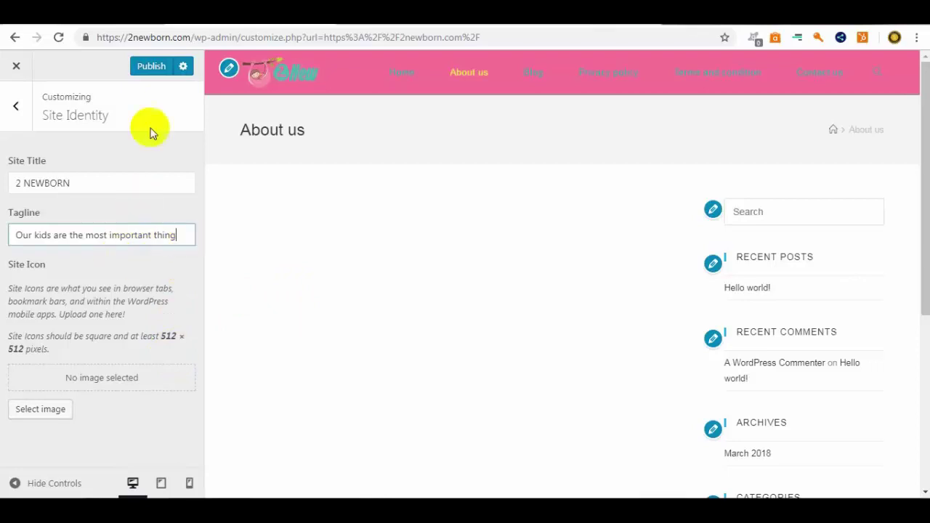
click(153, 70)
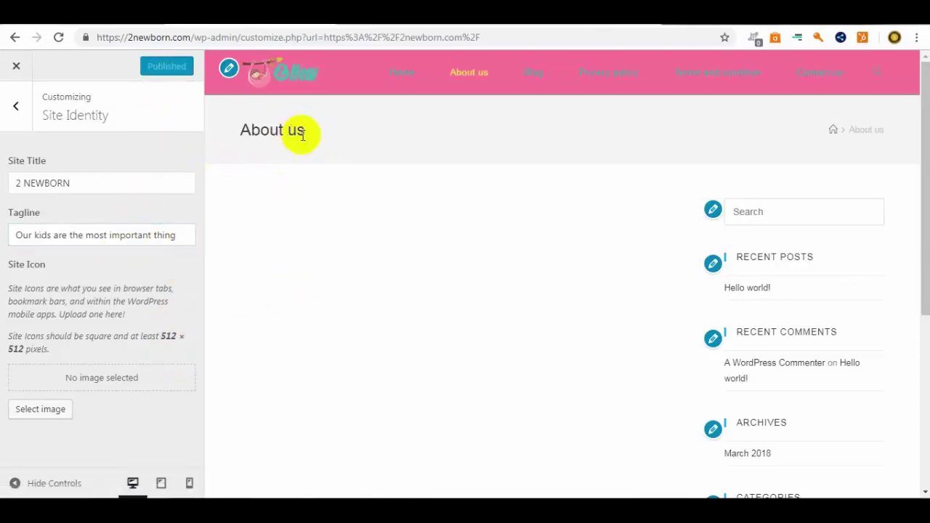
Open the Home page in the preview and examine the tagline in its title area.
click(396, 76)
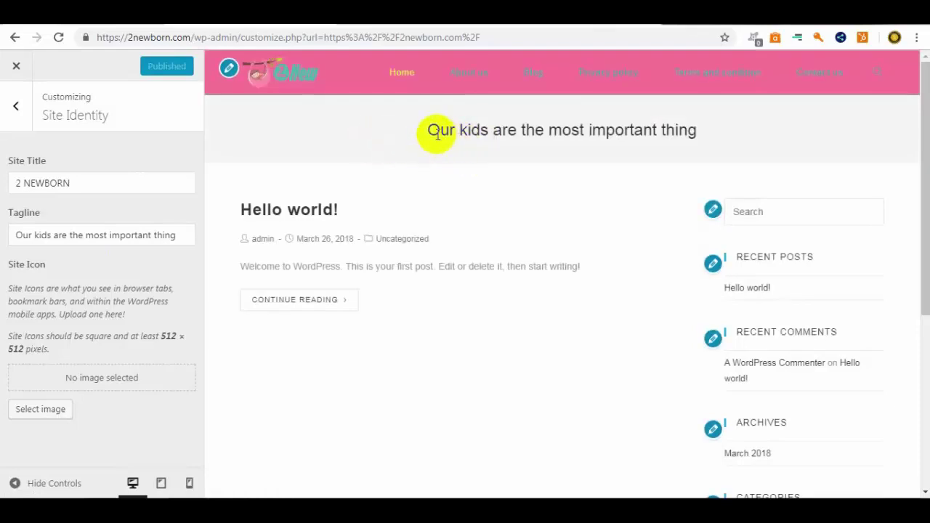
drag(428, 131, 703, 133)
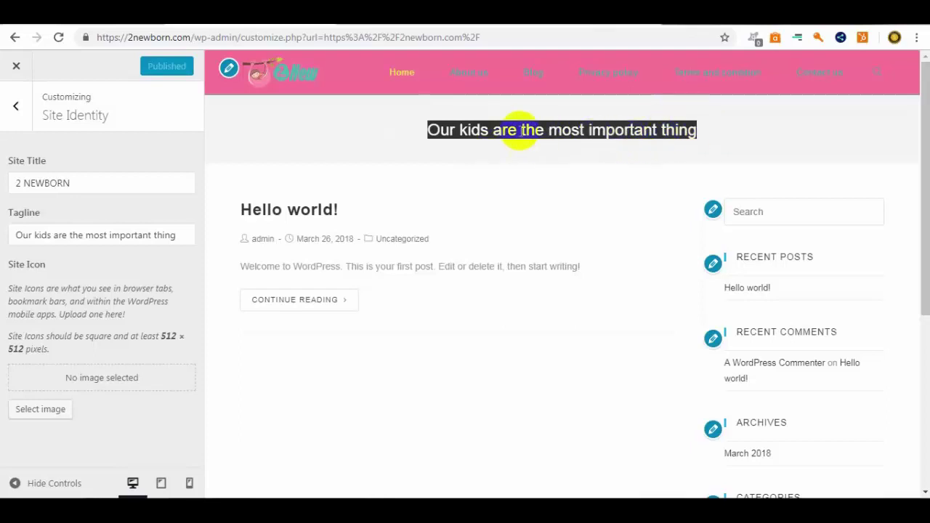
click(478, 142)
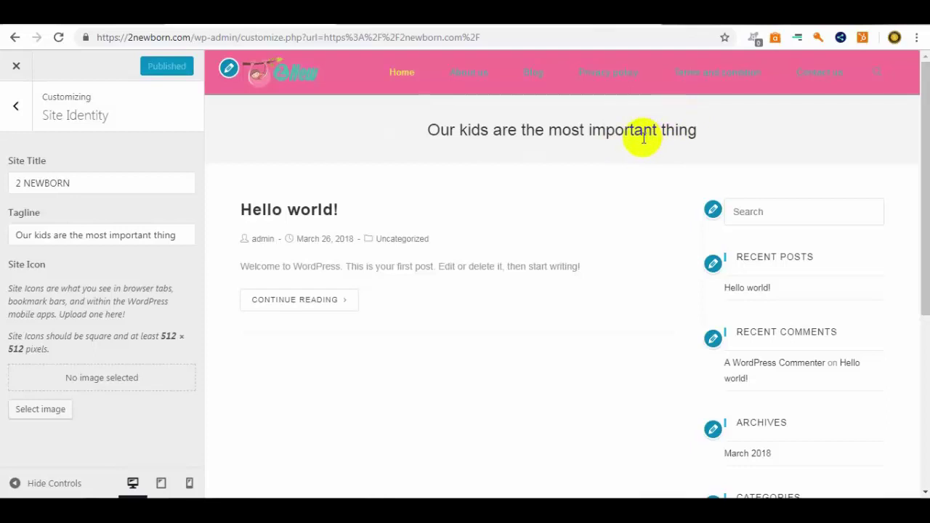
In the Homepage Settings, make the homepage display a static page, choose Home as the homepage, and publish the change.
click(16, 105)
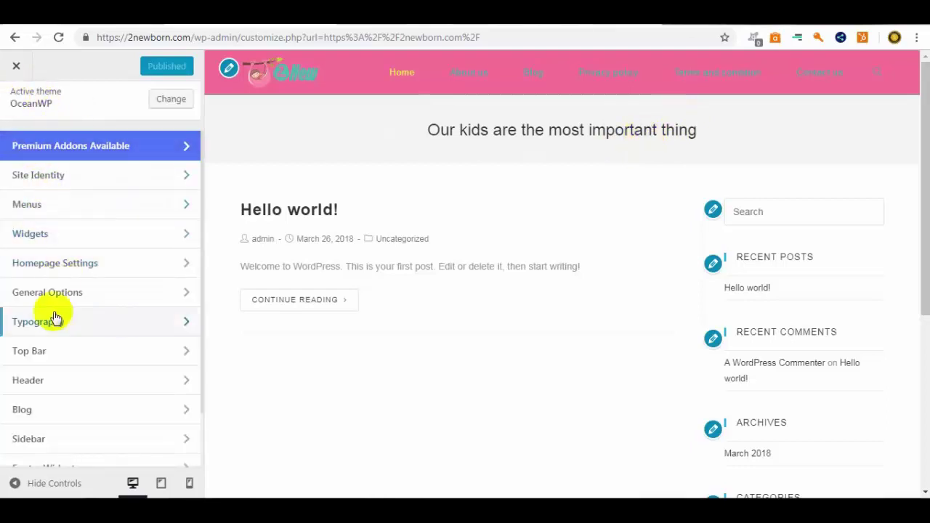
click(111, 274)
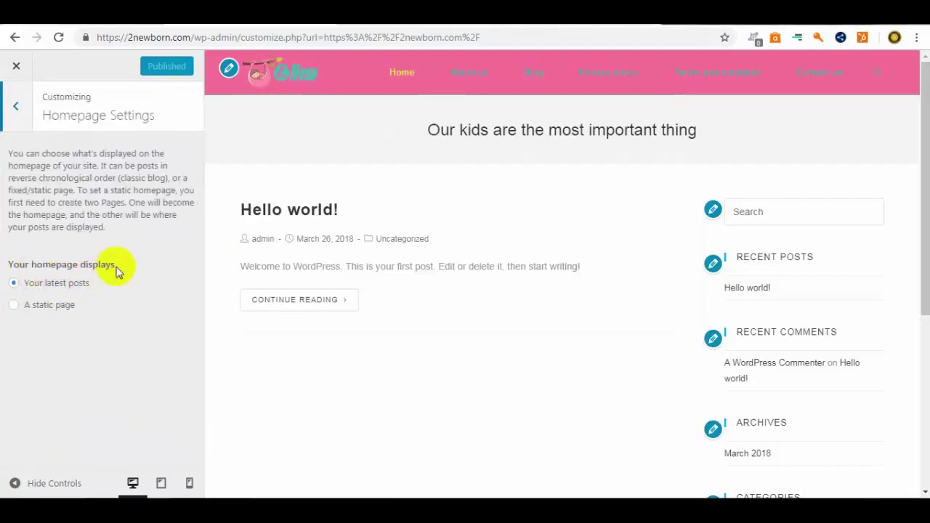
drag(116, 266, 7, 269)
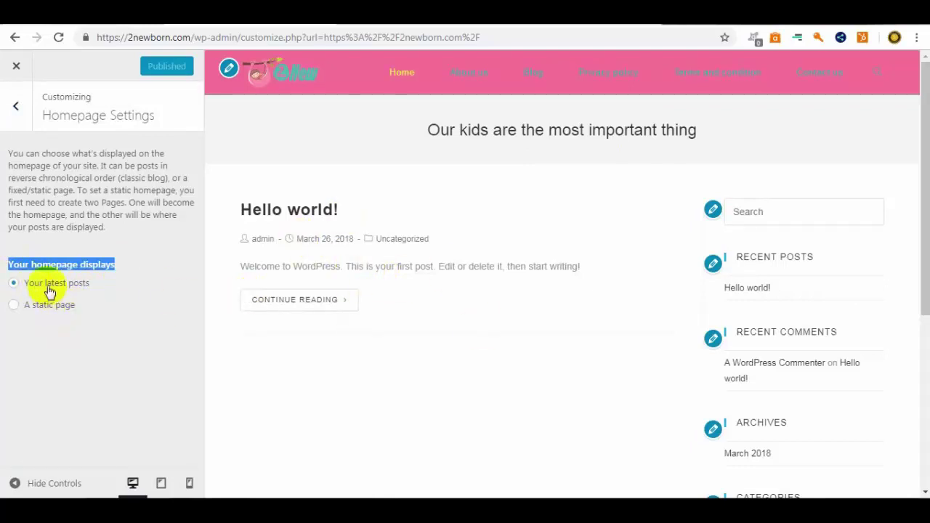
click(11, 308)
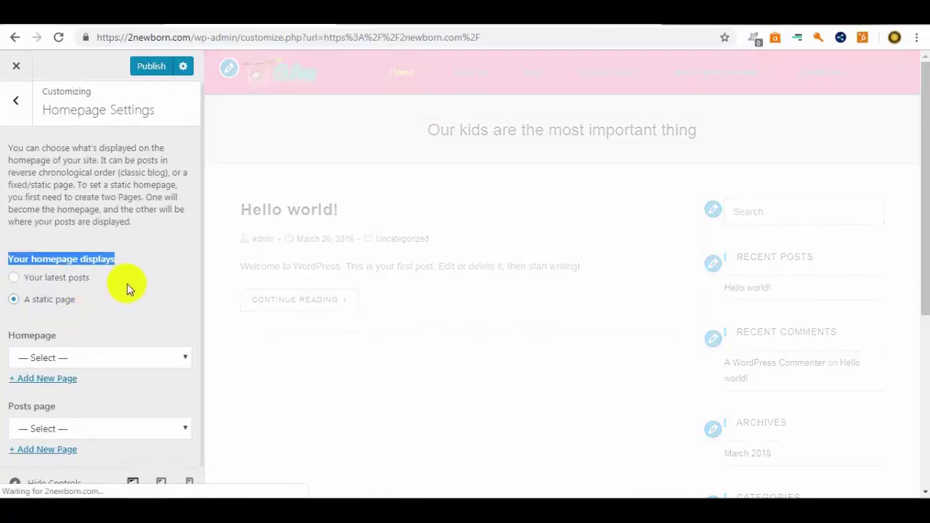
click(93, 356)
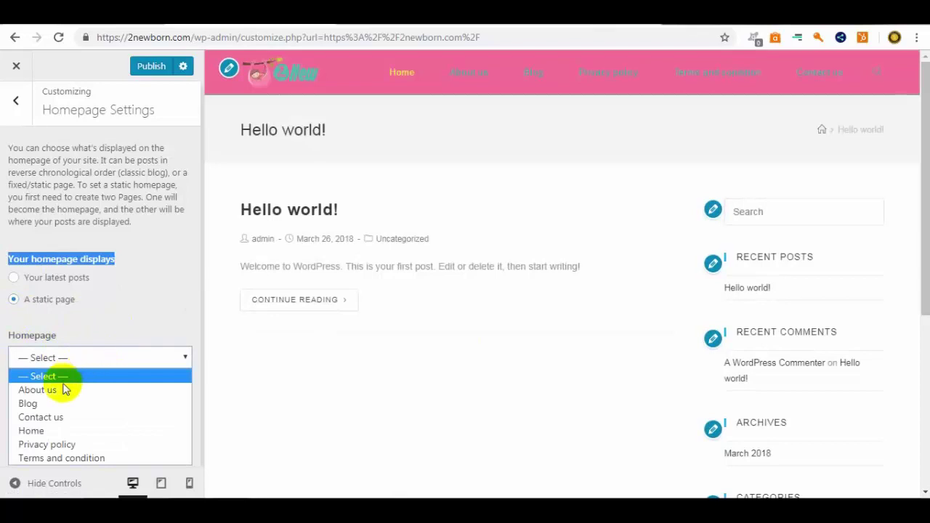
click(38, 433)
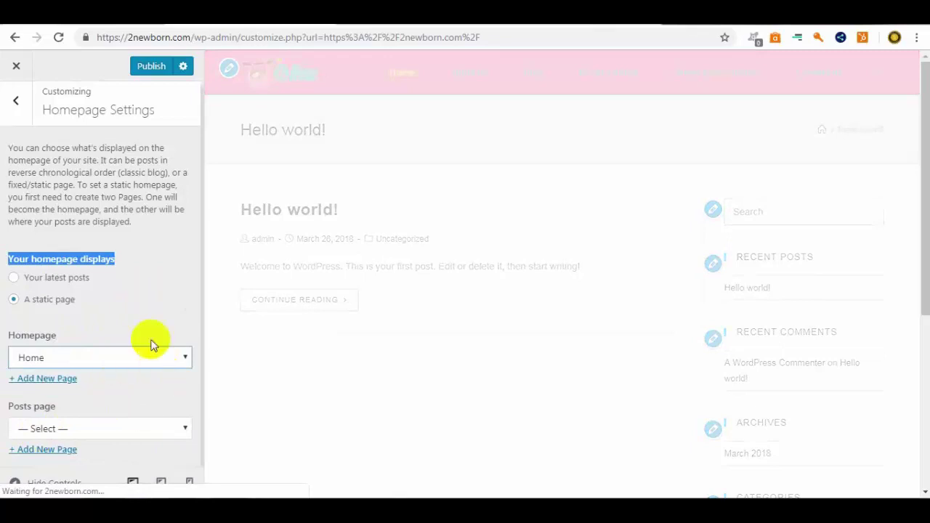
click(150, 70)
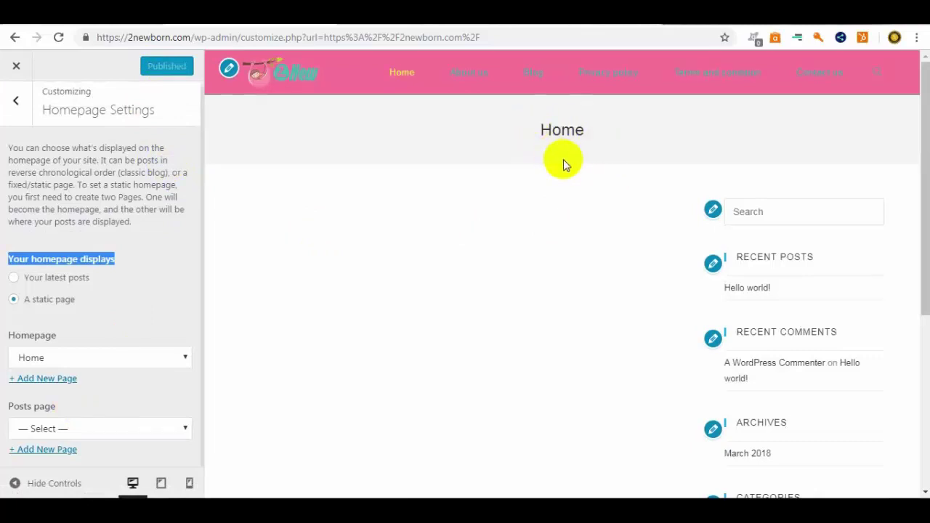
View the Home and Privacy policy pages in the Customizer preview and compare their title areas.
click(405, 76)
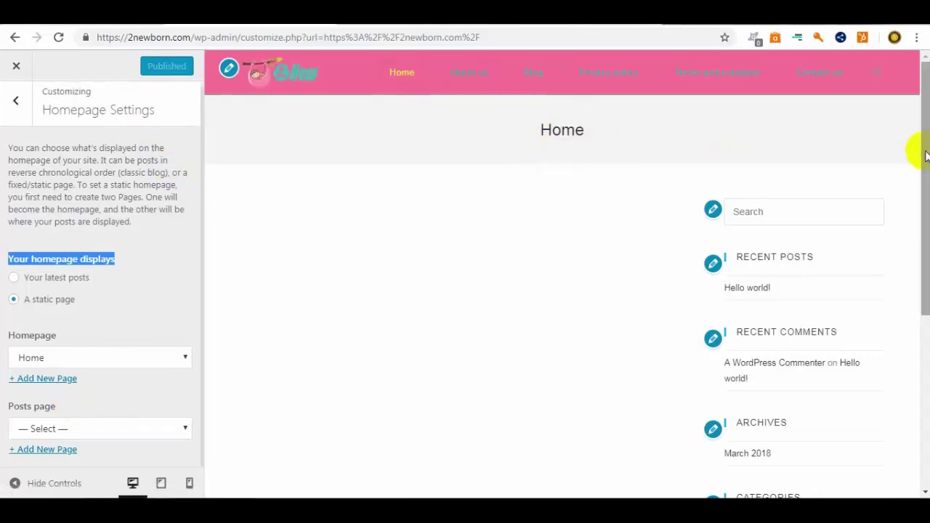
drag(920, 152, 917, 116)
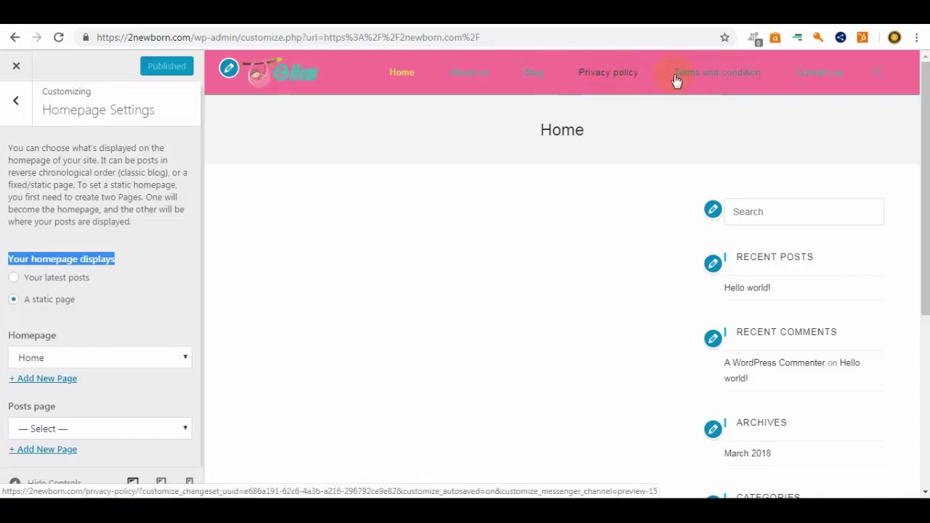
click(607, 72)
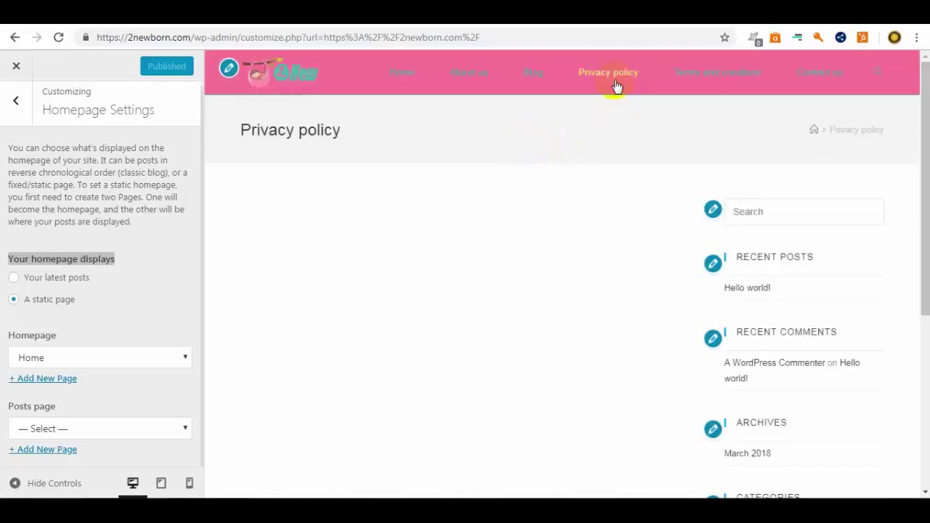
drag(349, 137, 239, 135)
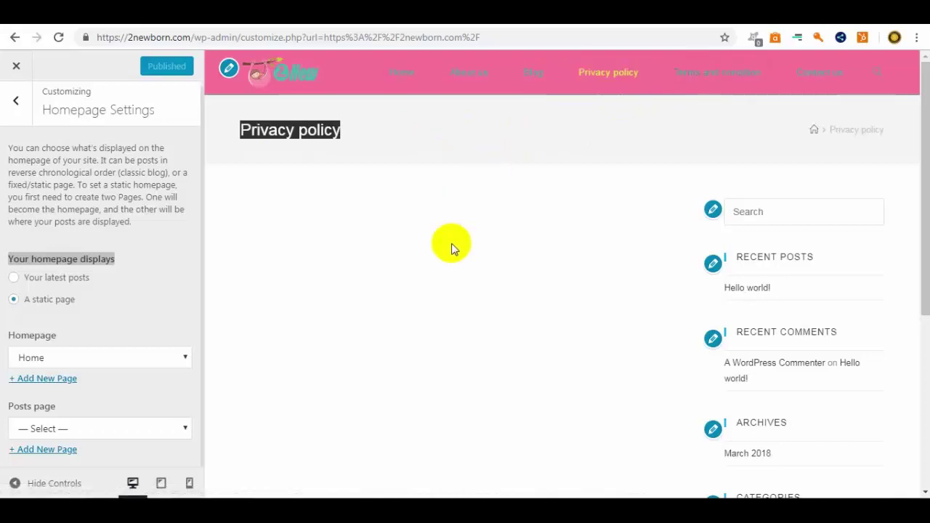
Switch to the live site, reload its Home page, and examine the page title and the sidebar widgets.
click(565, 25)
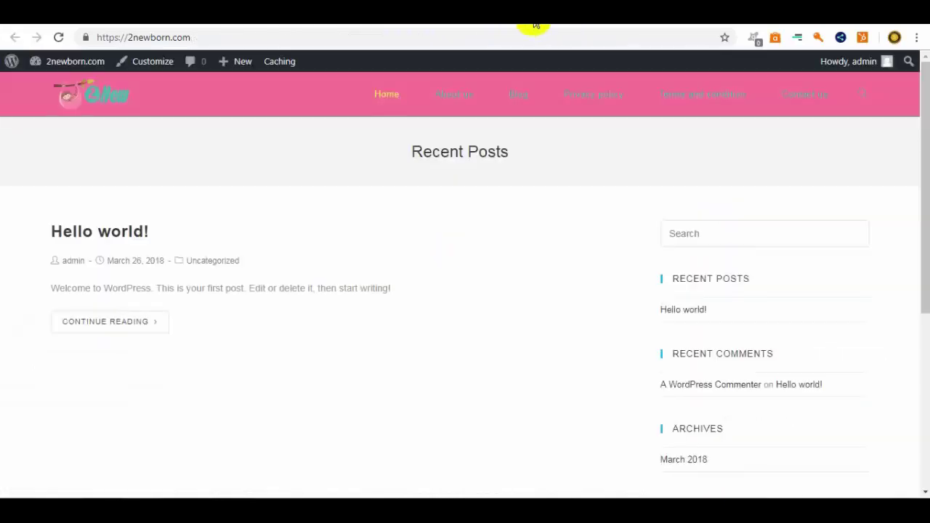
click(390, 98)
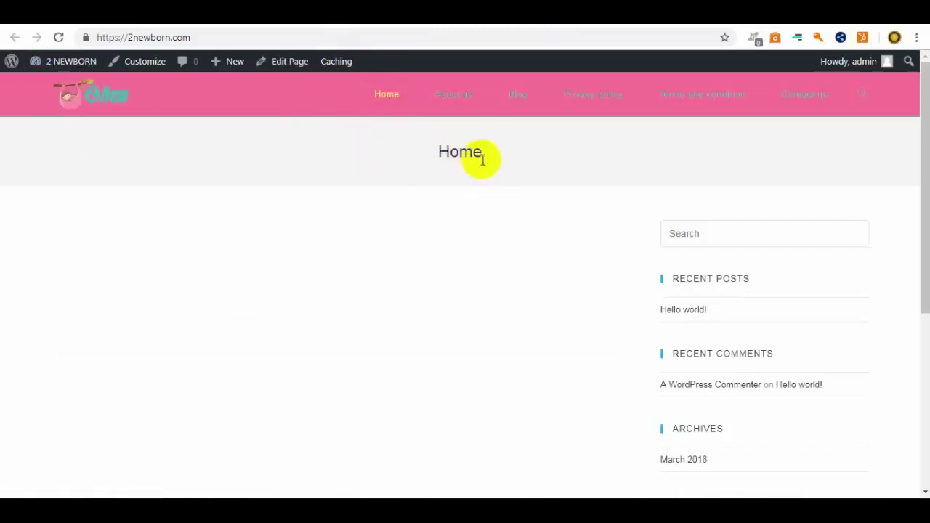
drag(484, 158, 424, 158)
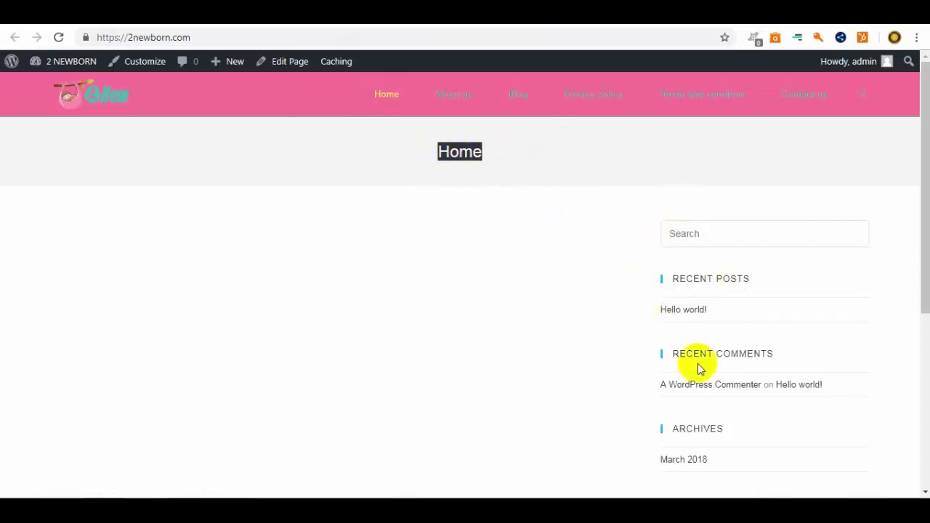
drag(920, 197, 918, 357)
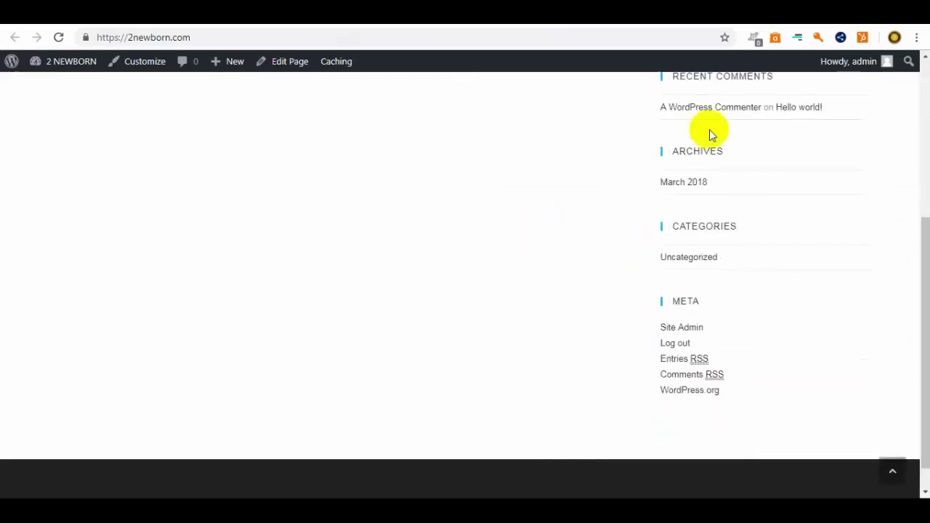
scroll(716, 201, up, 2)
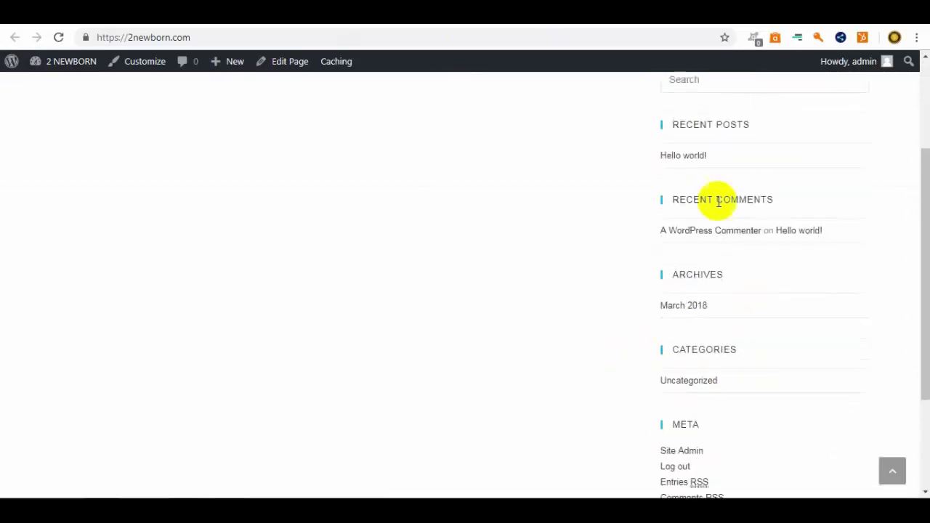
scroll(670, 197, up, 2)
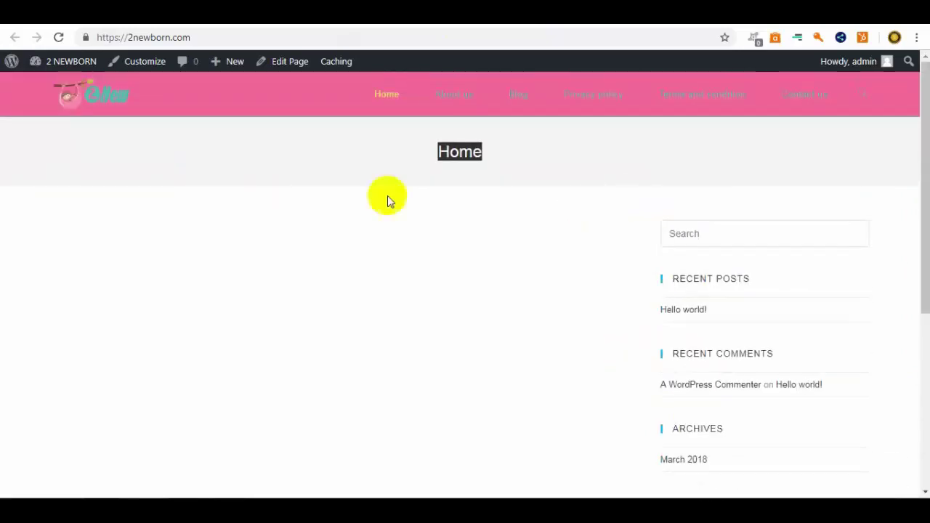
Open the Home page for editing and set its OceanWP content layout to Full Width.
click(276, 64)
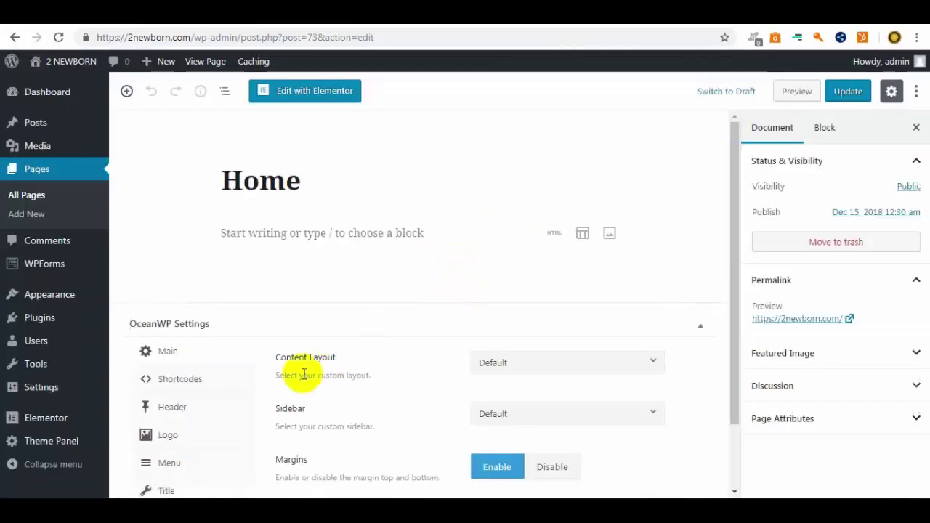
click(531, 372)
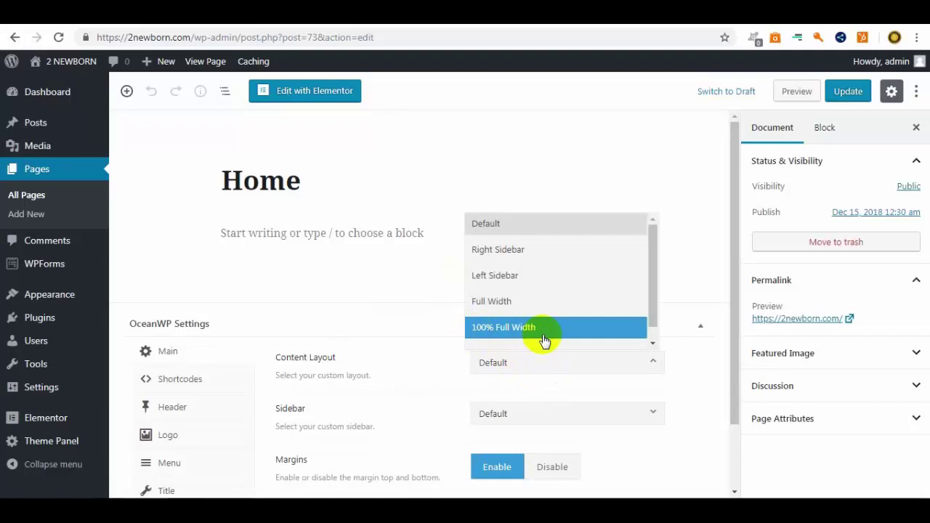
click(501, 305)
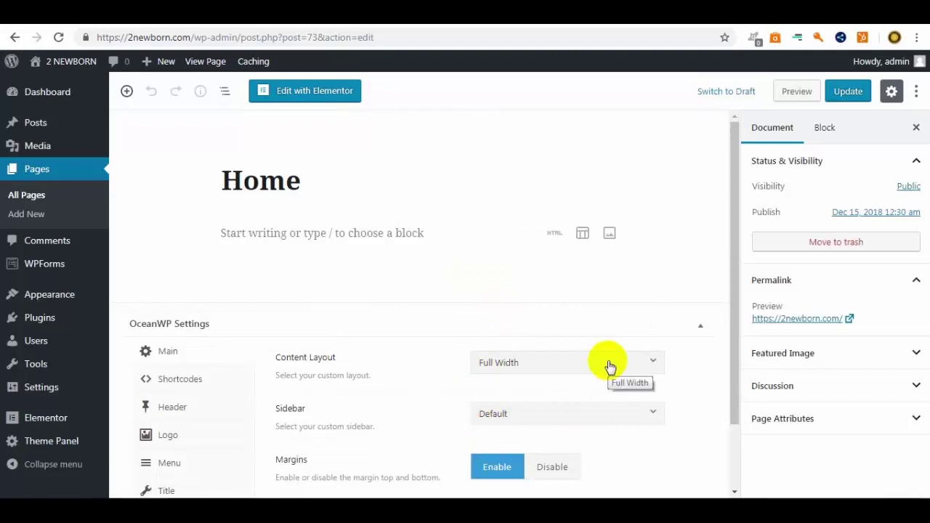
Disable the page title display in the Home page's OceanWP title settings and update the page.
click(190, 489)
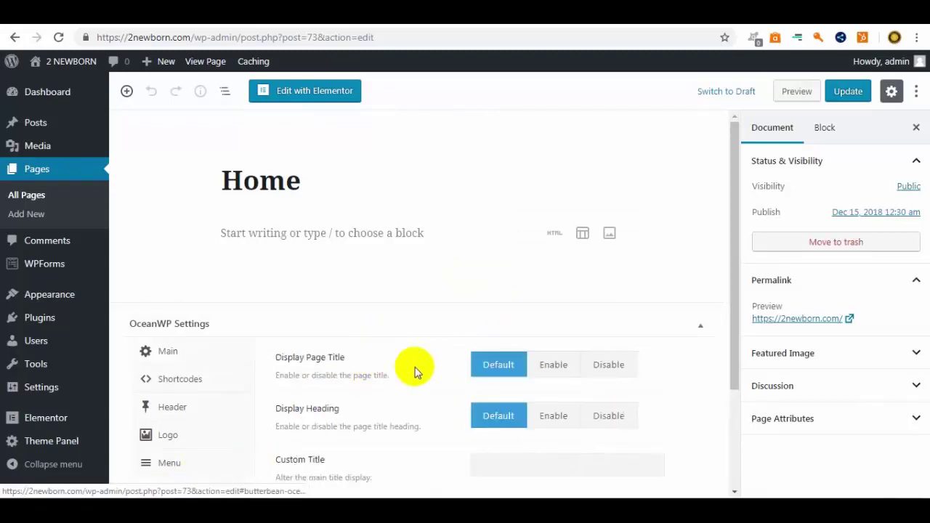
scroll(418, 377, down, 3)
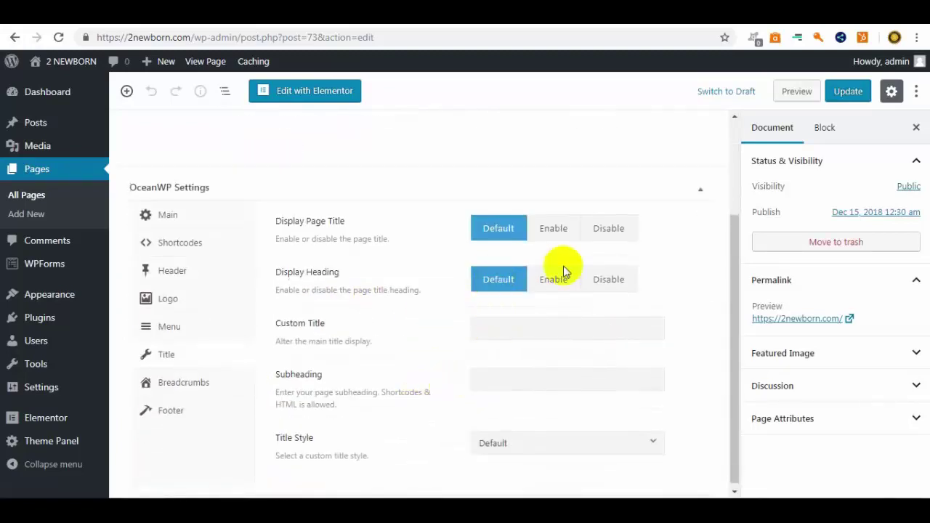
click(609, 230)
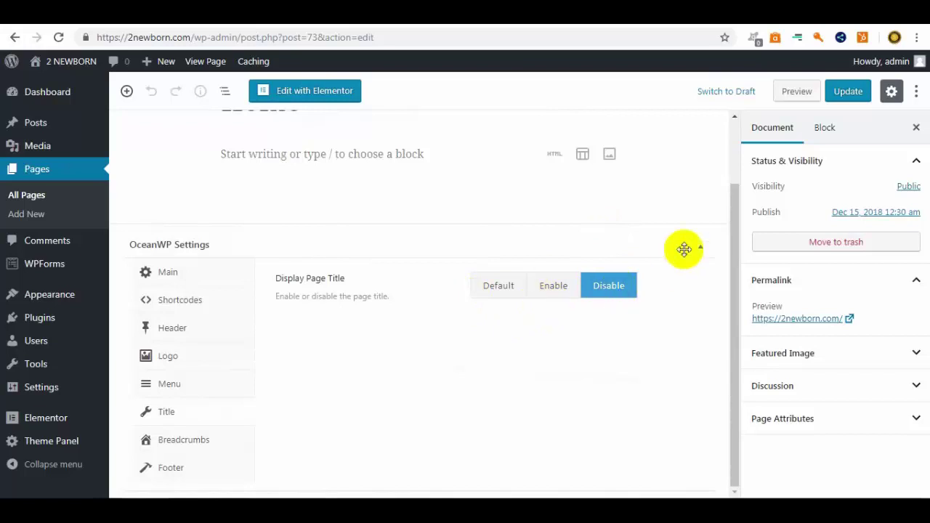
click(850, 97)
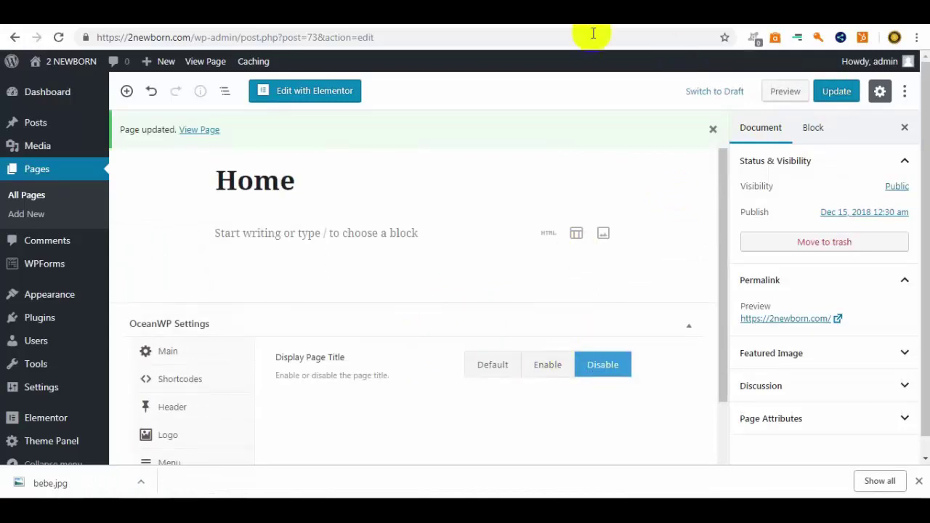
Load 2newborn.com to check the Home page's layout without title and sidebar, and return to the page editor.
click(291, 37)
text(2newborn.com)
key(Return)
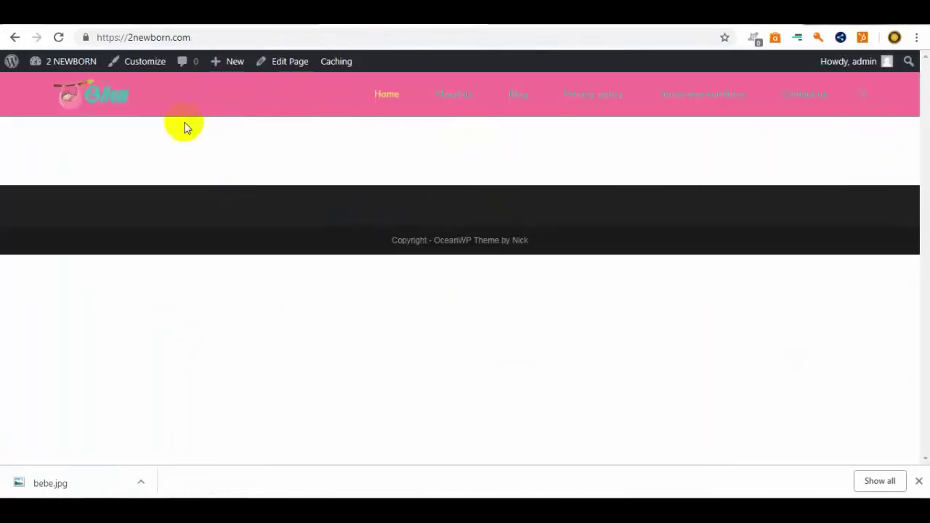
click(438, 235)
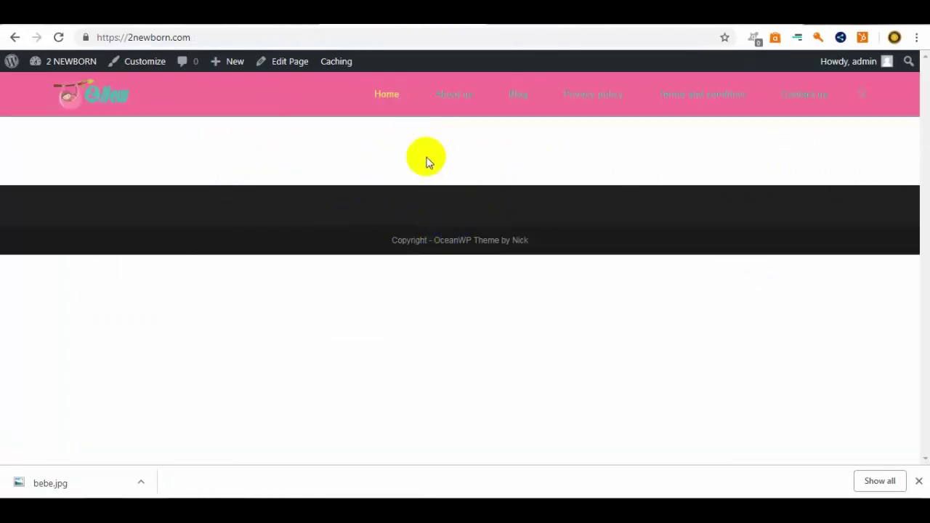
click(830, 213)
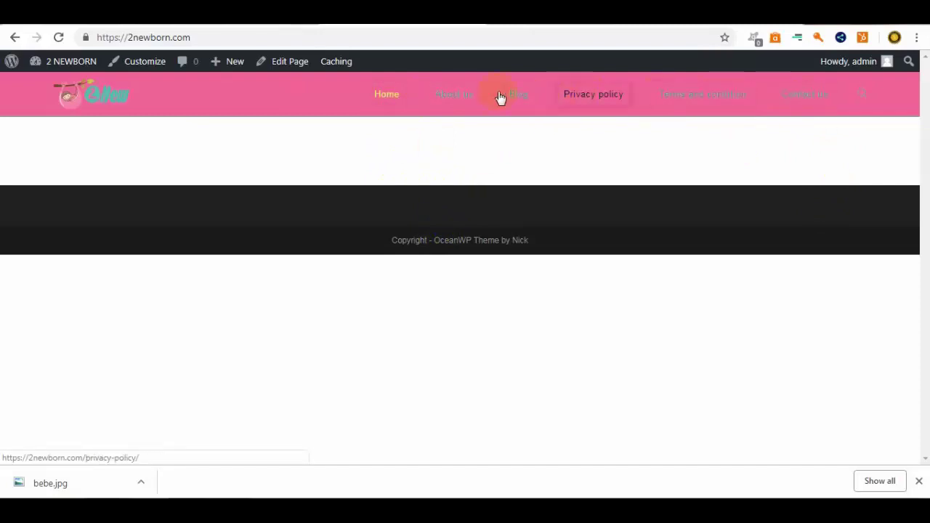
click(543, 63)
click(560, 25)
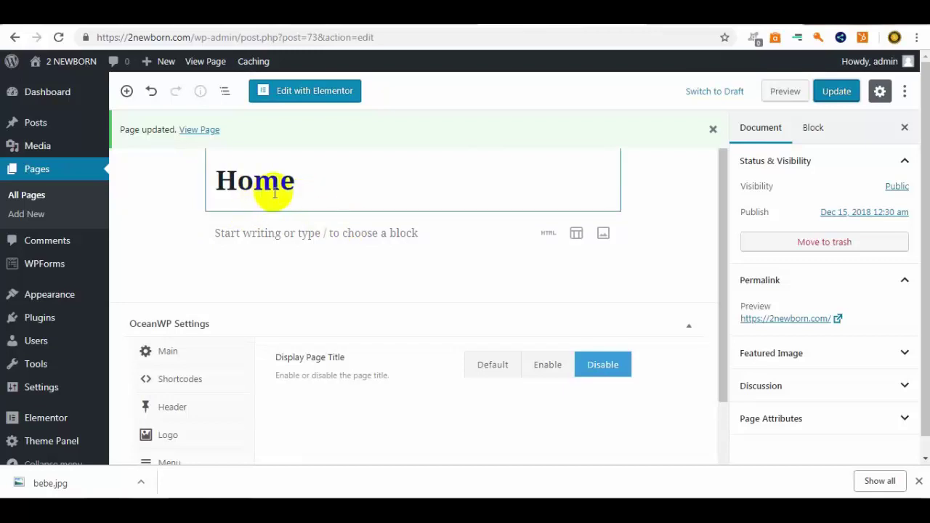
Open the Home page in Elementor, dismiss the browser's download bar, and look through the available widgets.
click(317, 94)
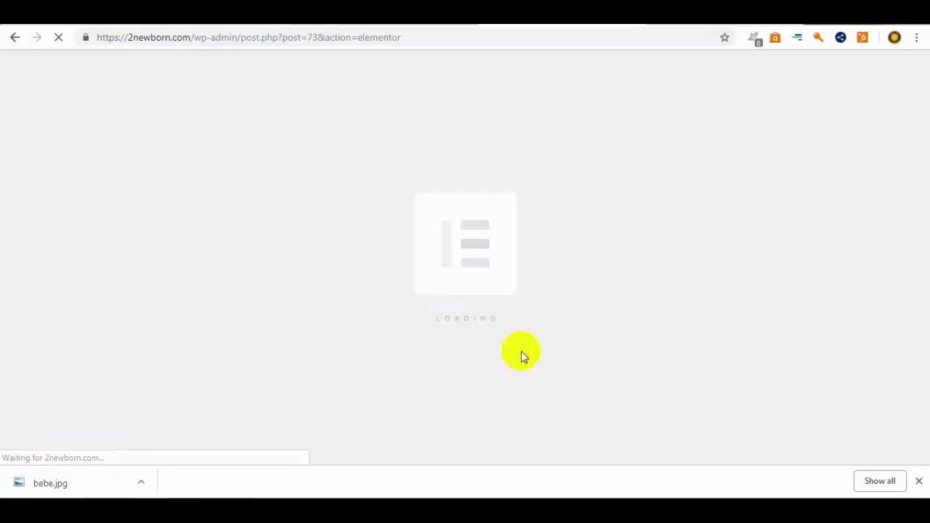
click(920, 483)
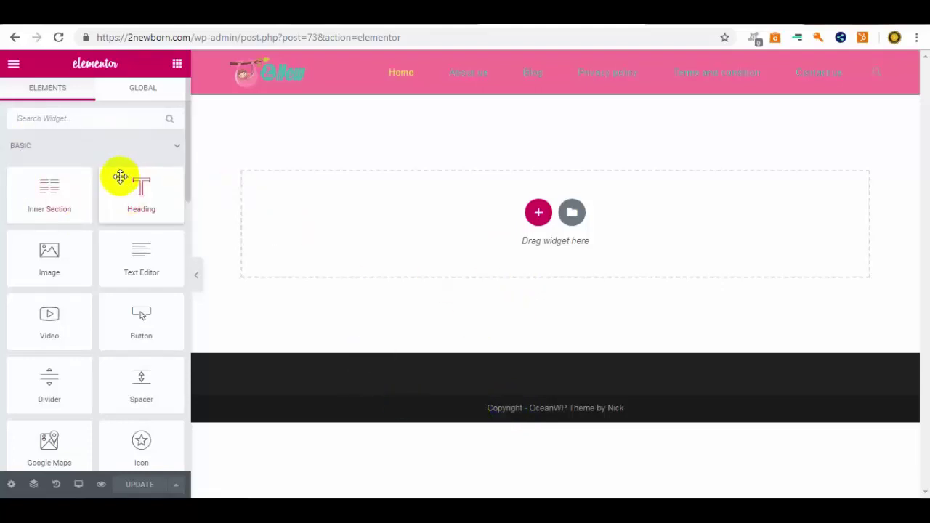
scroll(118, 235, down, 5)
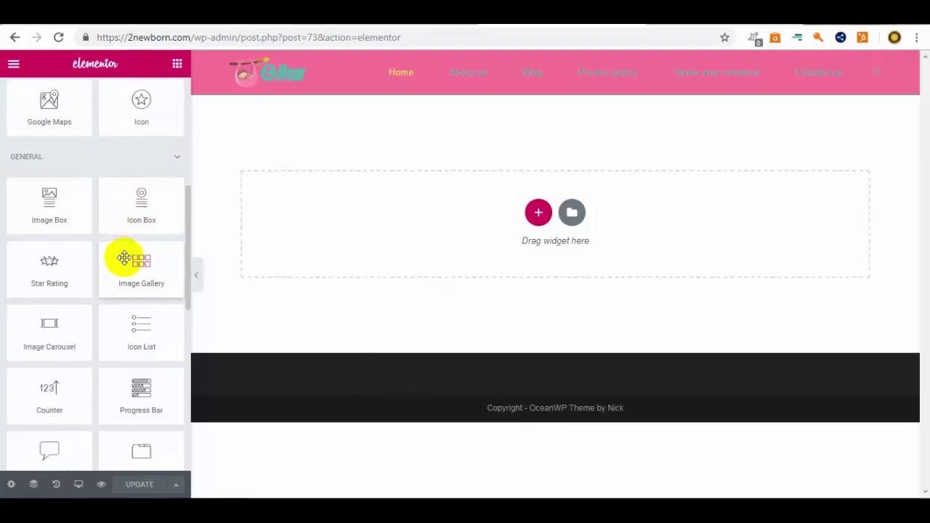
scroll(124, 259, down, 8)
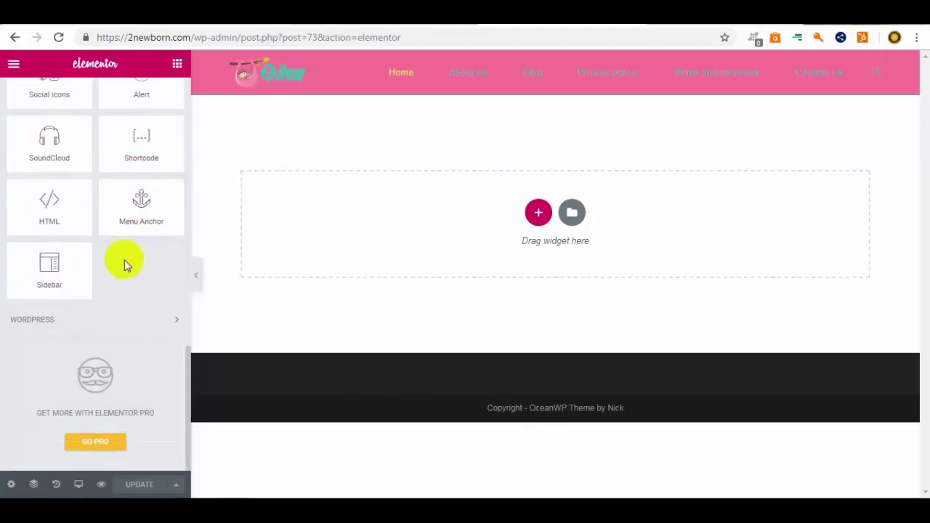
scroll(124, 261, up, 8)
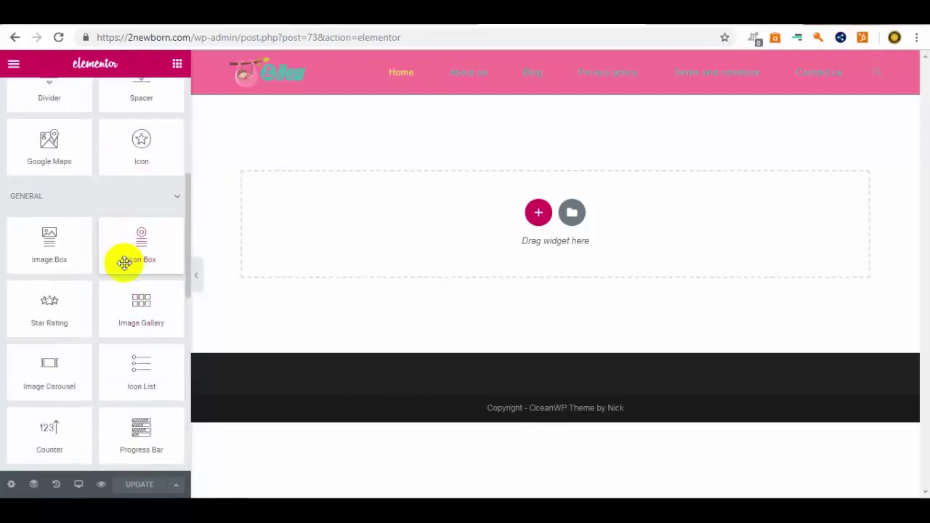
scroll(124, 263, up, 5)
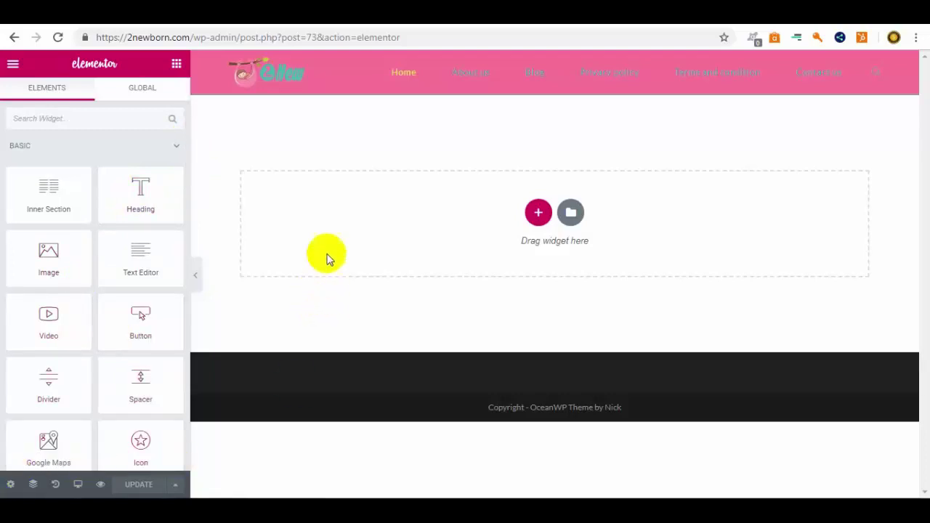
Add a single-column section to the page and place a Heading widget in it with the title "2 NEWBORN".
click(538, 218)
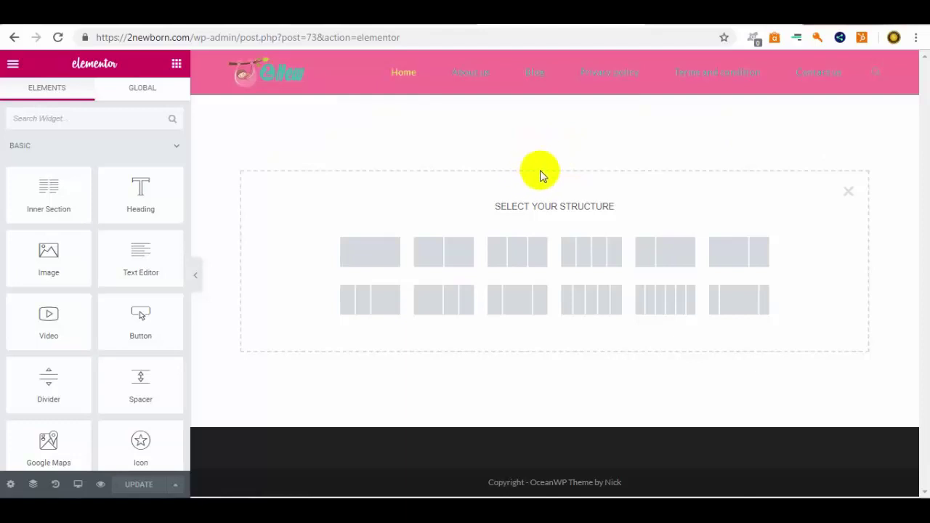
click(390, 260)
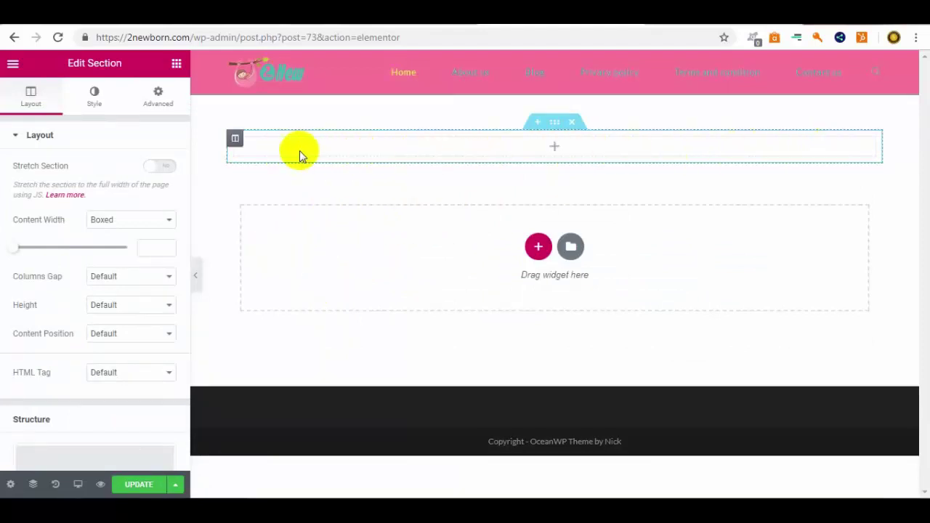
click(445, 149)
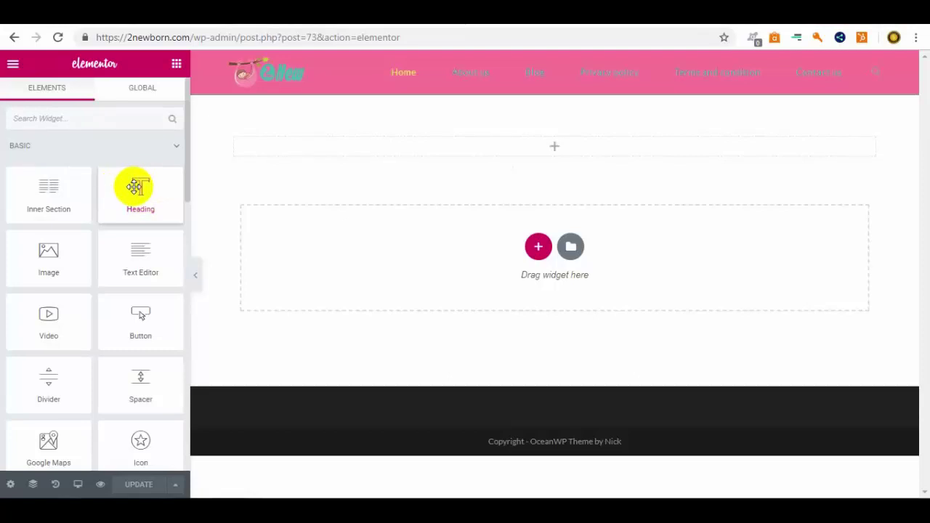
drag(136, 189, 507, 149)
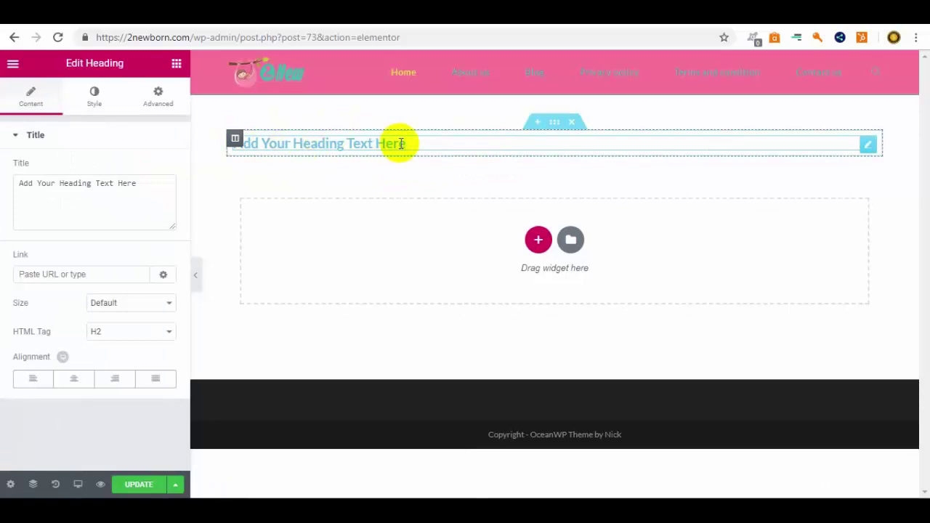
drag(141, 183, 17, 182)
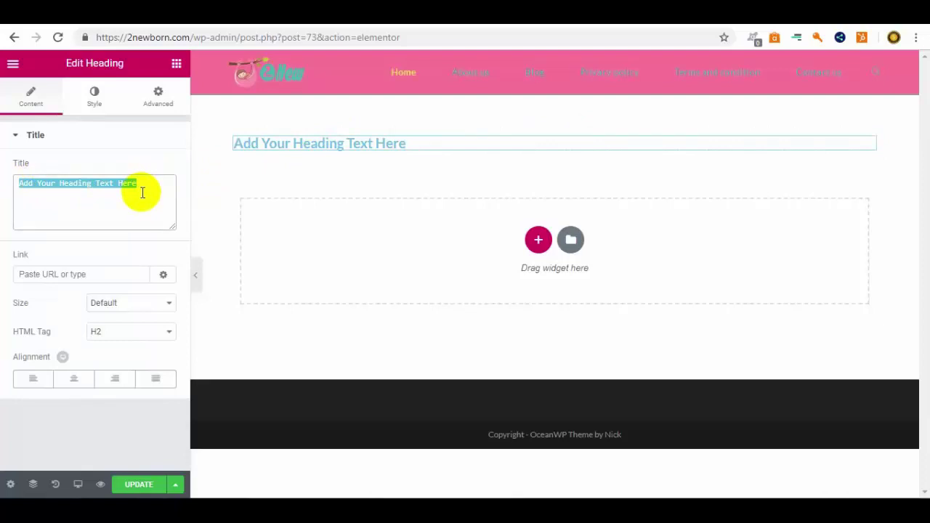
text(2 NEWBORN)
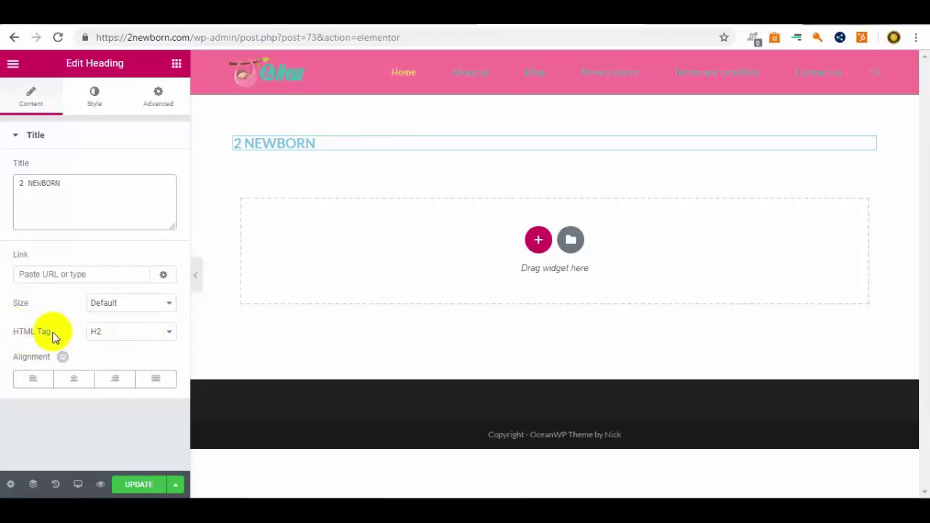
Set the heading's HTML tag to H1 and its size to XL.
click(168, 334)
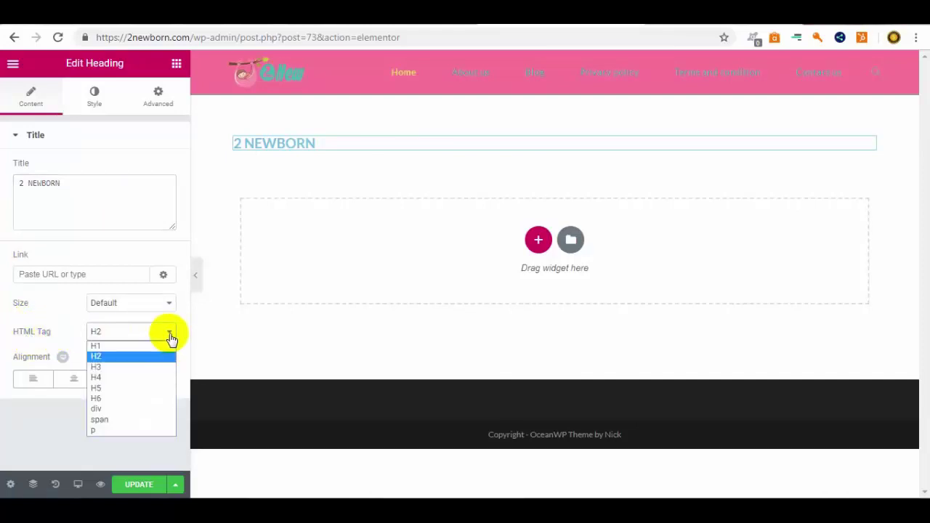
click(149, 346)
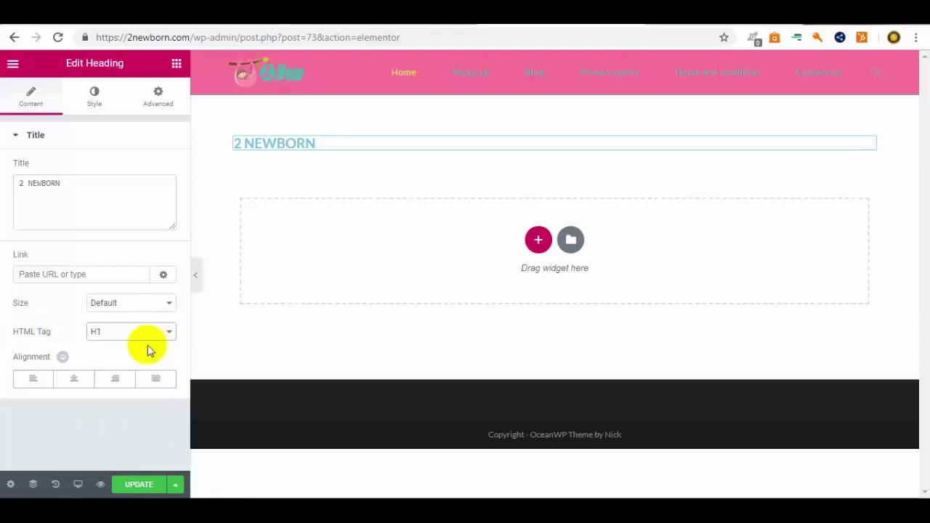
click(166, 335)
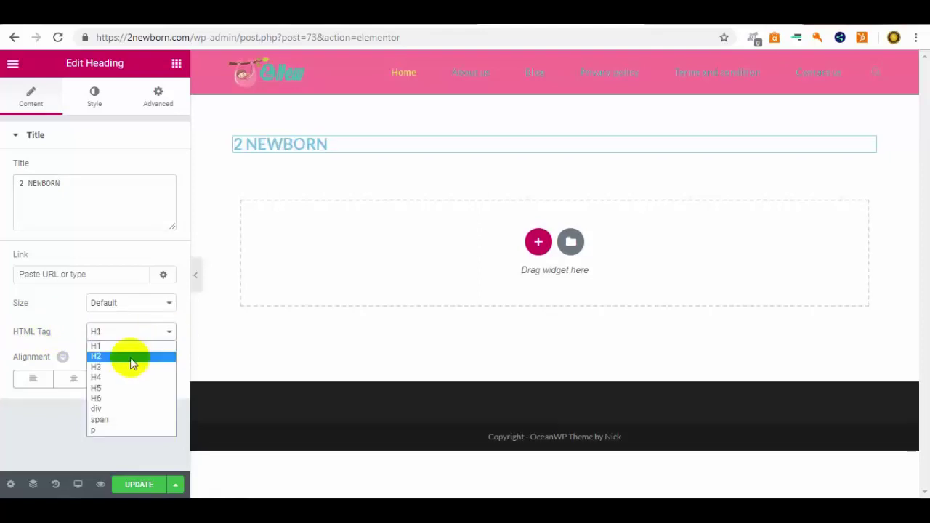
click(170, 310)
click(170, 309)
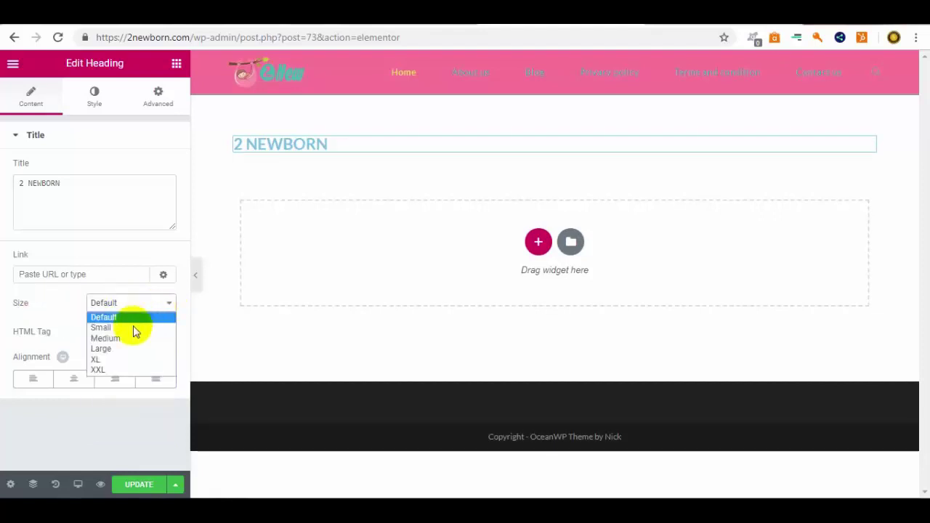
click(104, 360)
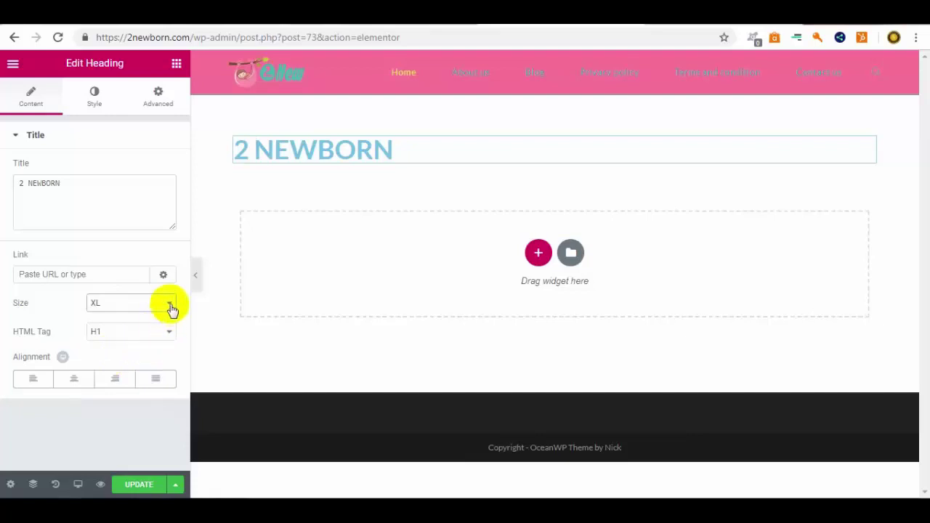
Set the heading's HTML tag to H2 and size to Large, and center-align it.
click(166, 332)
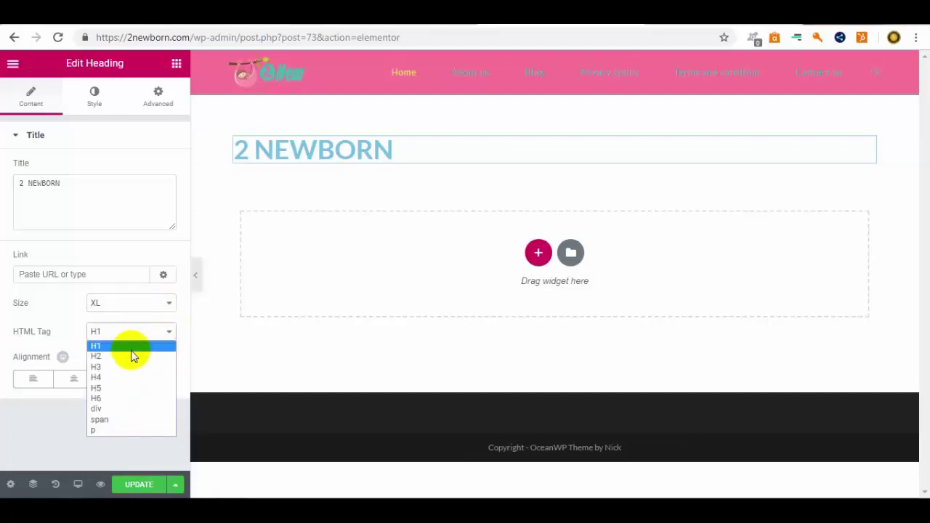
click(133, 356)
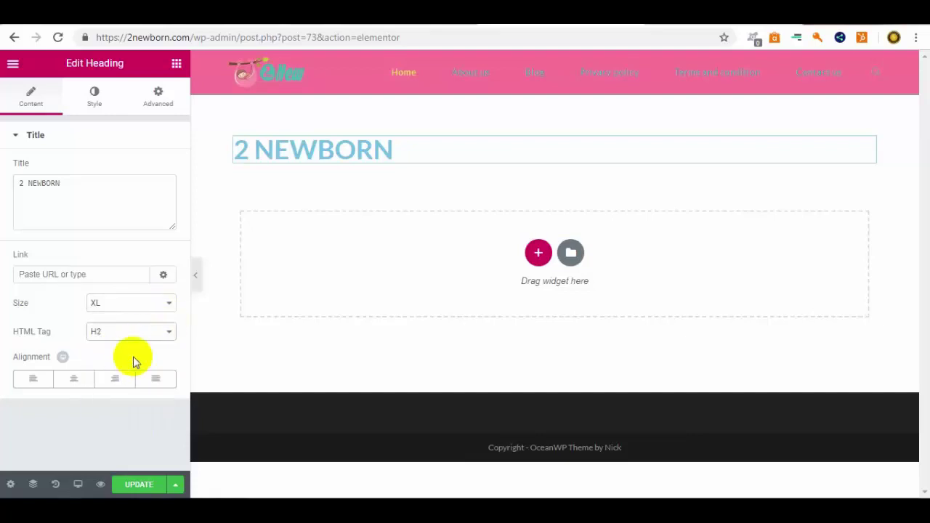
click(172, 304)
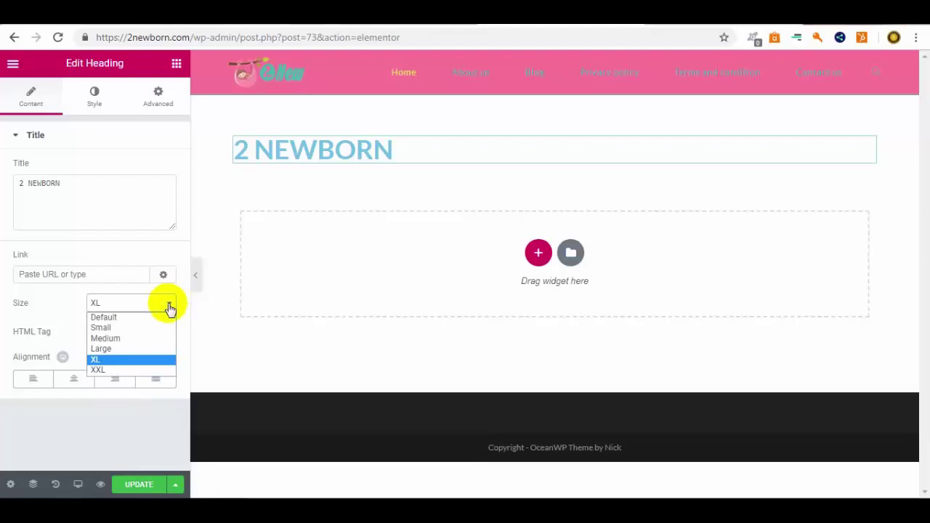
click(125, 349)
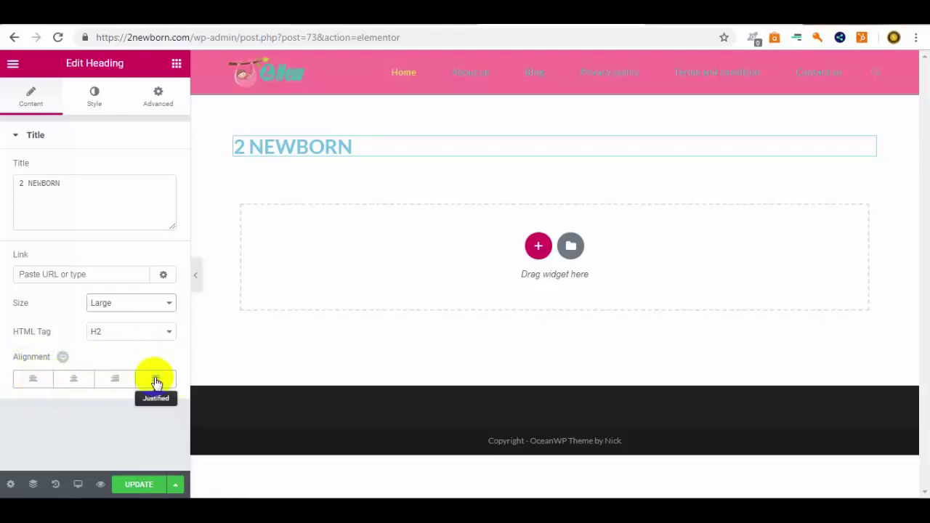
click(80, 385)
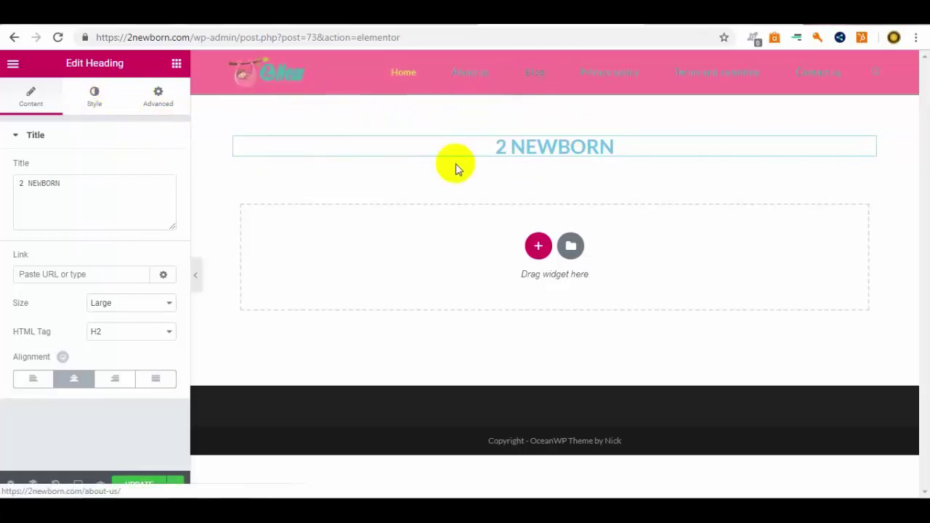
Try a few text colors on the 2 NEWBORN heading, ending with the pasted hex code #48b7b1.
click(95, 101)
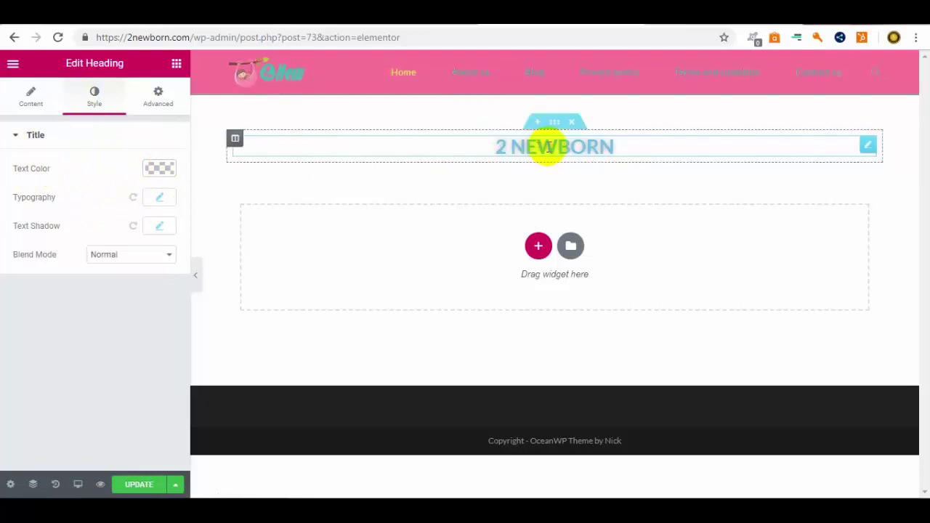
click(161, 172)
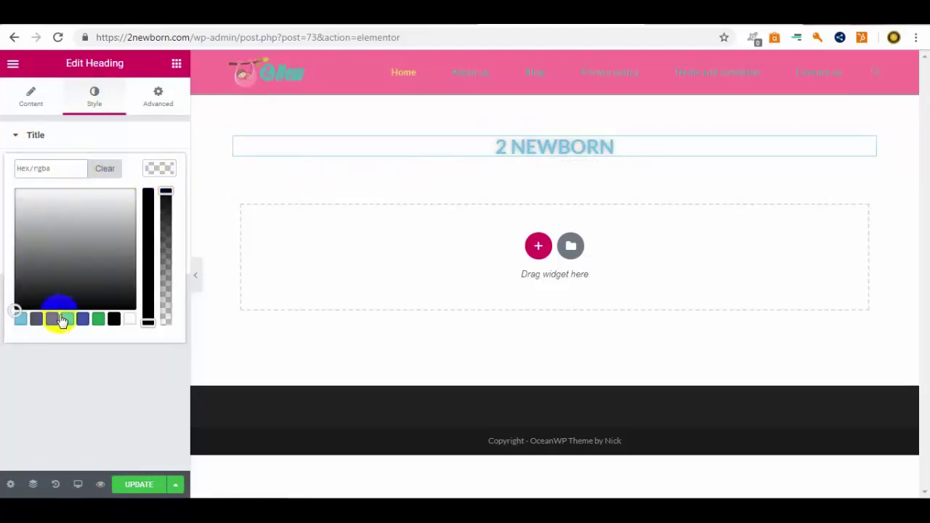
click(99, 319)
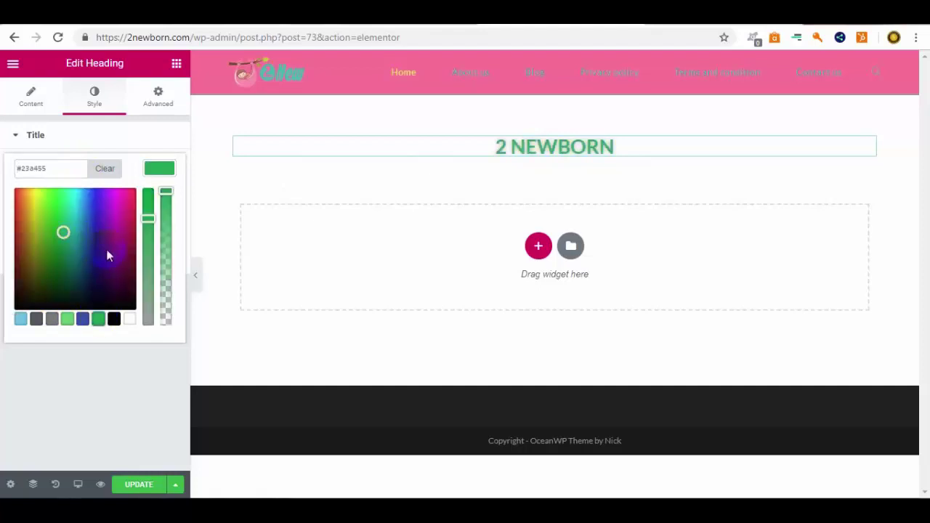
mouse_move(107, 211)
mouse_down()
mouse_move(62, 222)
mouse_move(65, 247)
mouse_move(84, 260)
mouse_move(124, 263)
mouse_move(131, 245)
mouse_up()
drag(50, 168, 8, 170)
right_click(26, 171)
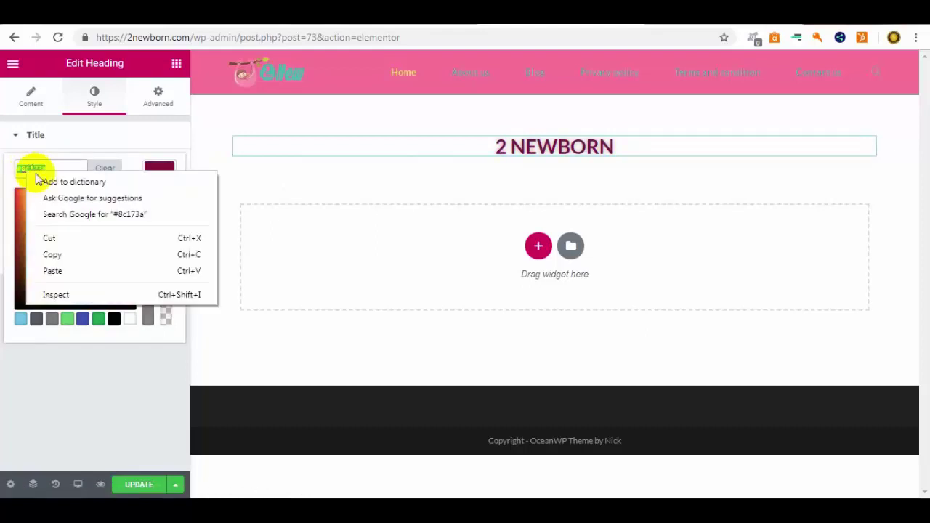
click(52, 269)
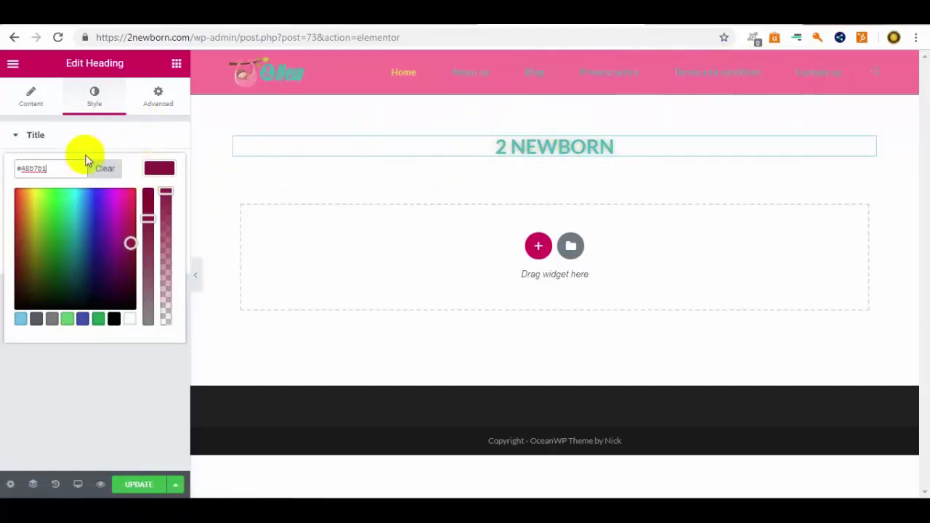
click(112, 137)
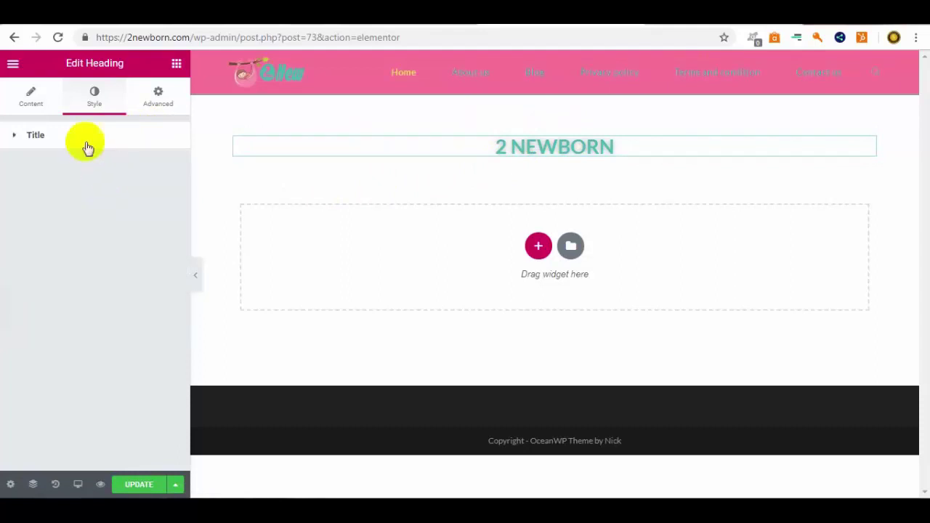
click(12, 135)
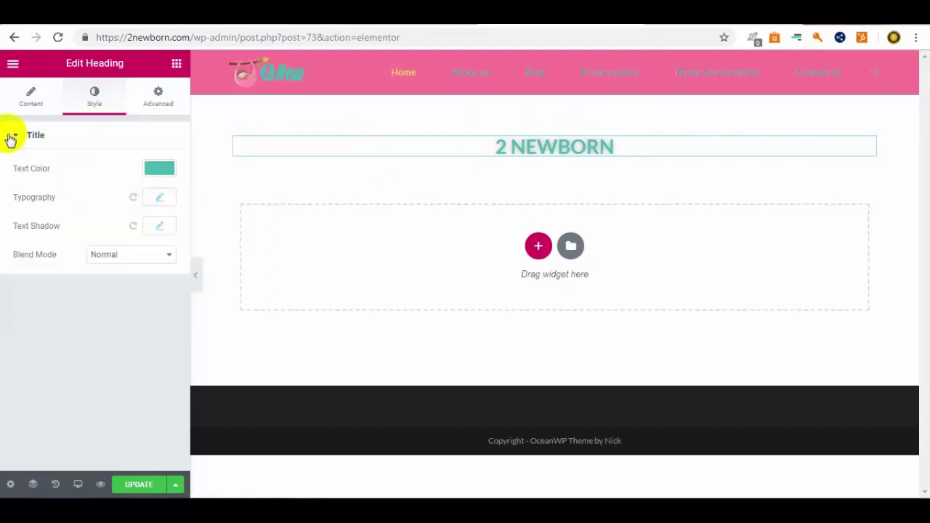
Give the heading a text shadow with blur 14, horizontal offset -7 and vertical offset -2.
click(167, 203)
click(166, 202)
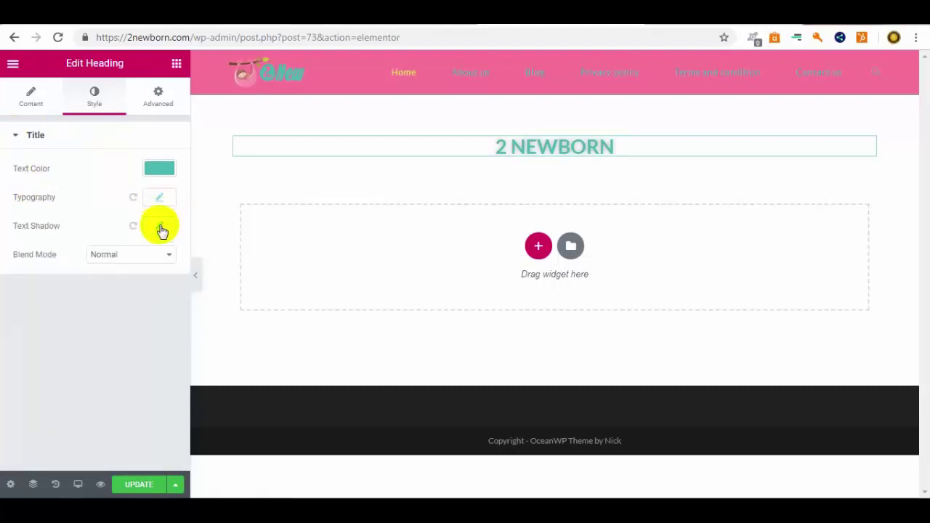
click(161, 230)
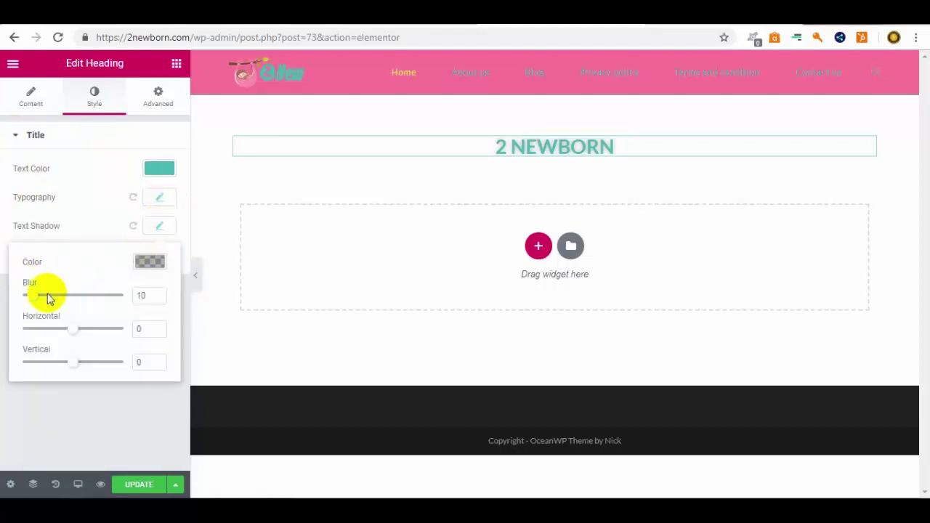
drag(33, 296, 88, 295)
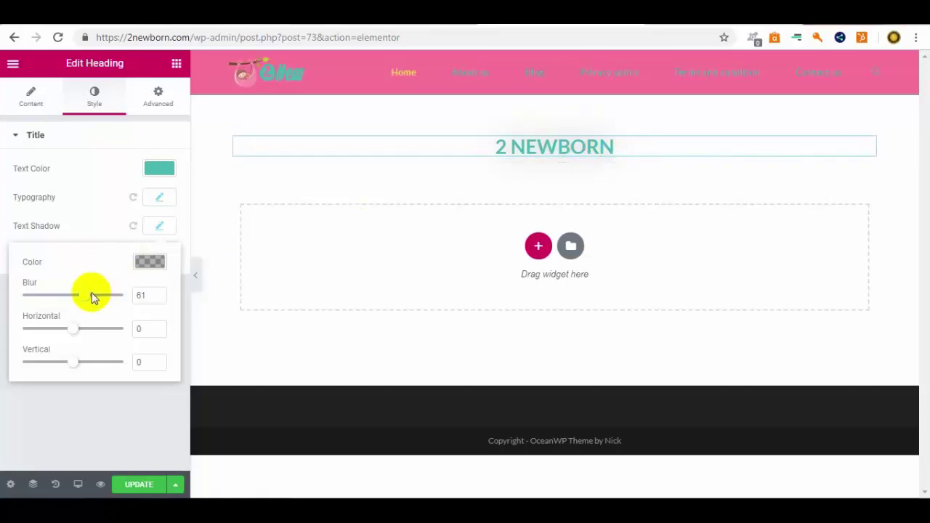
drag(88, 297, 68, 294)
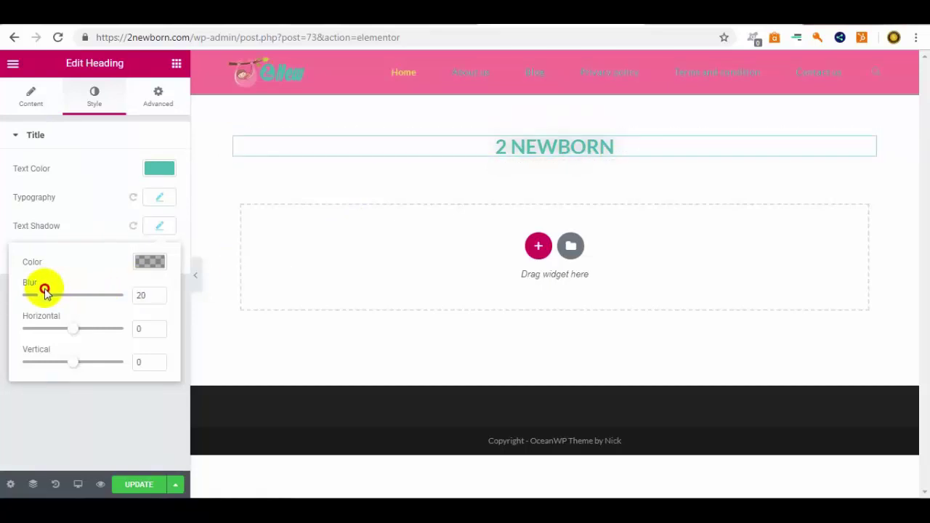
drag(40, 294, 38, 295)
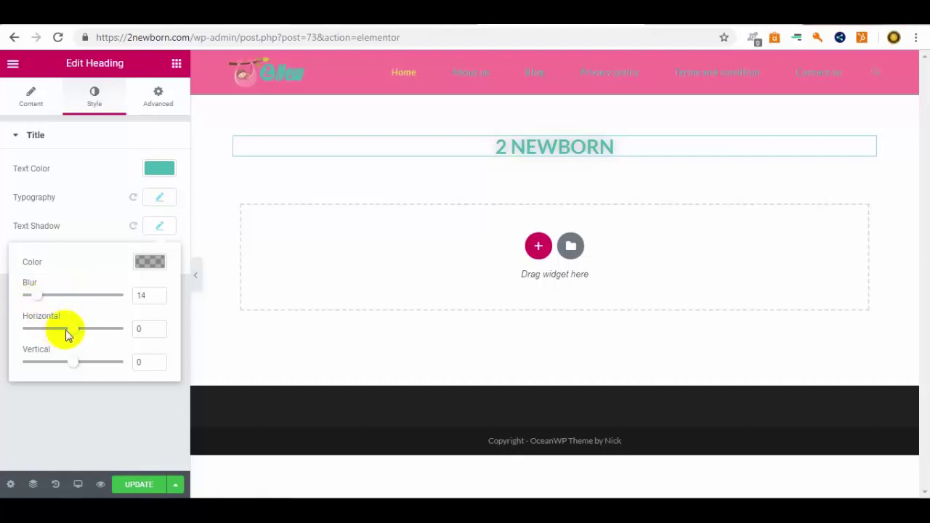
mouse_move(73, 333)
mouse_down()
mouse_move(82, 331)
mouse_move(64, 332)
mouse_up()
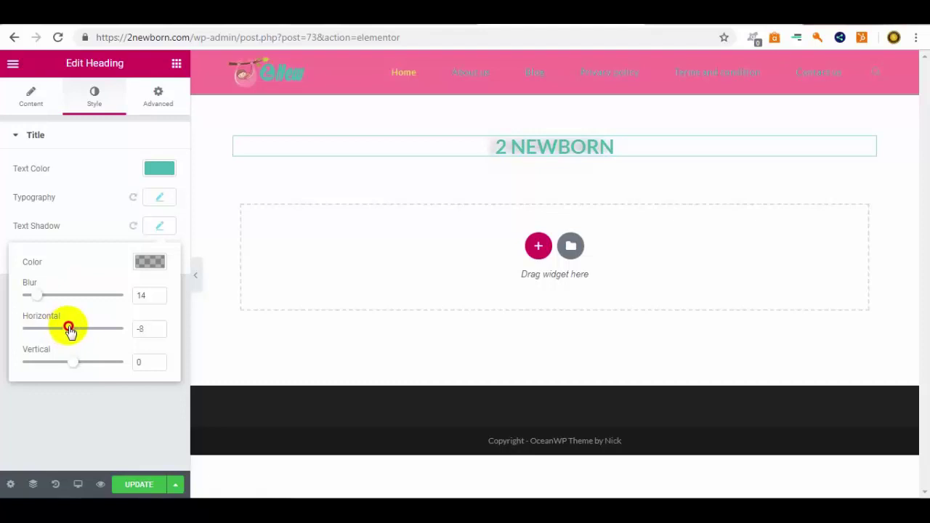
drag(74, 365, 72, 366)
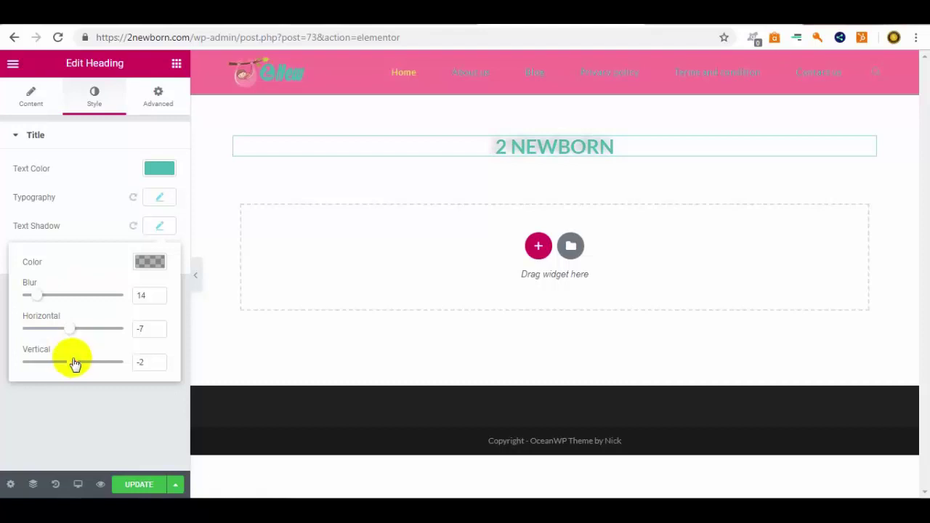
Set the heading's text shadow color to #fa7397, copied from the FONTCOLOR Notepad file.
click(149, 261)
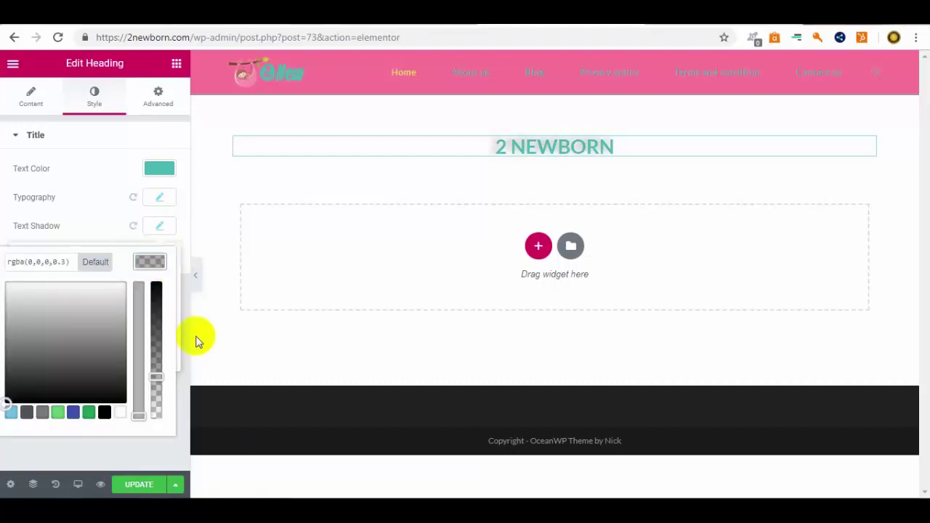
right_click(292, 419)
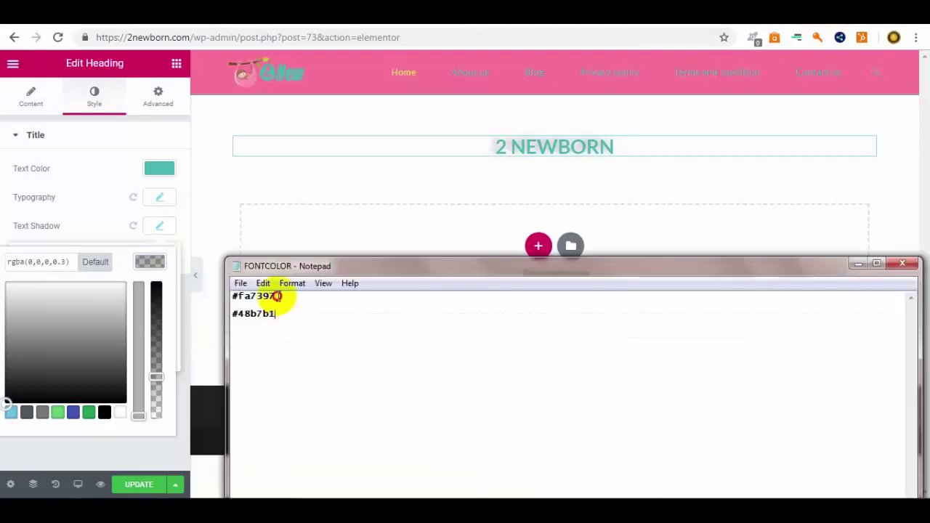
drag(276, 296, 229, 298)
right_click(232, 296)
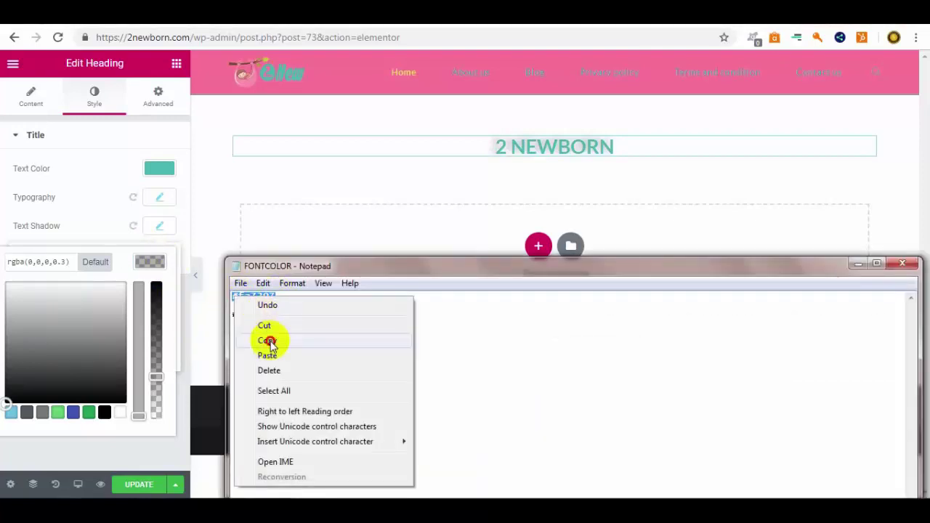
click(266, 339)
click(62, 262)
right_click(63, 263)
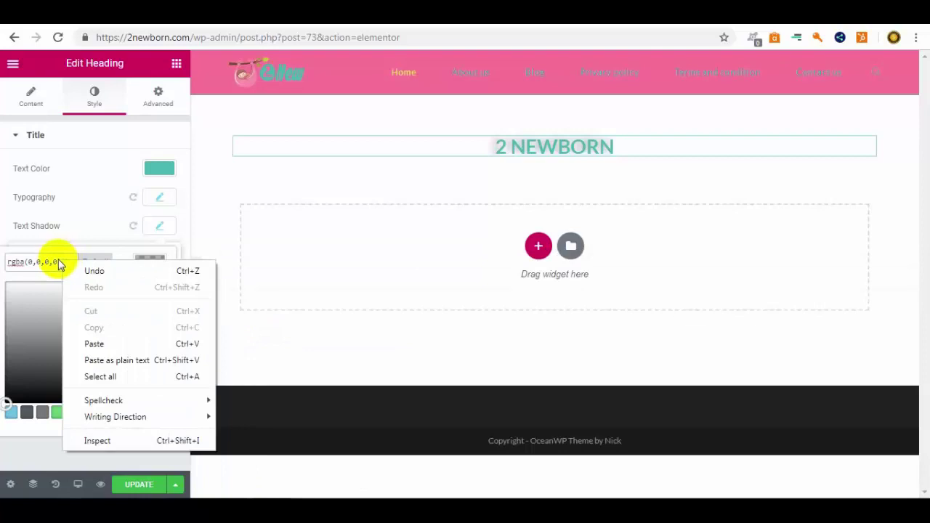
click(62, 260)
drag(68, 259, 13, 264)
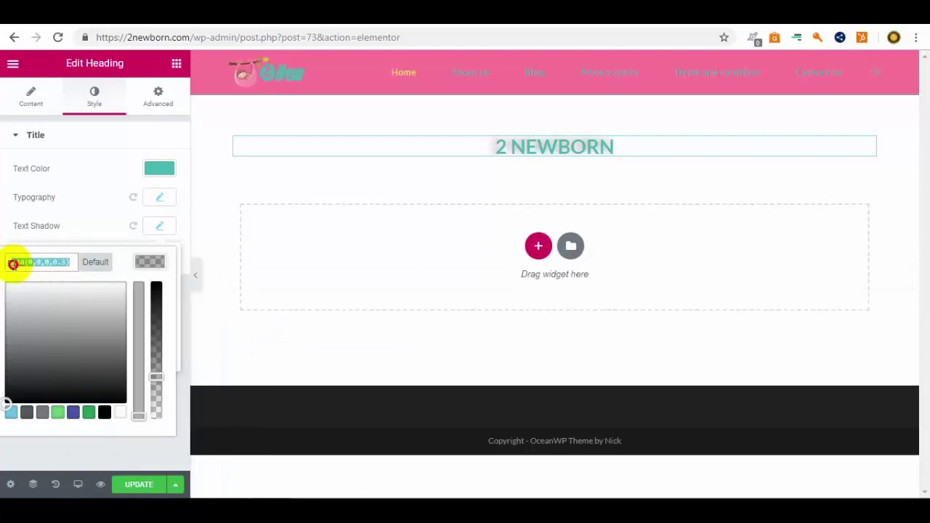
right_click(17, 261)
click(46, 303)
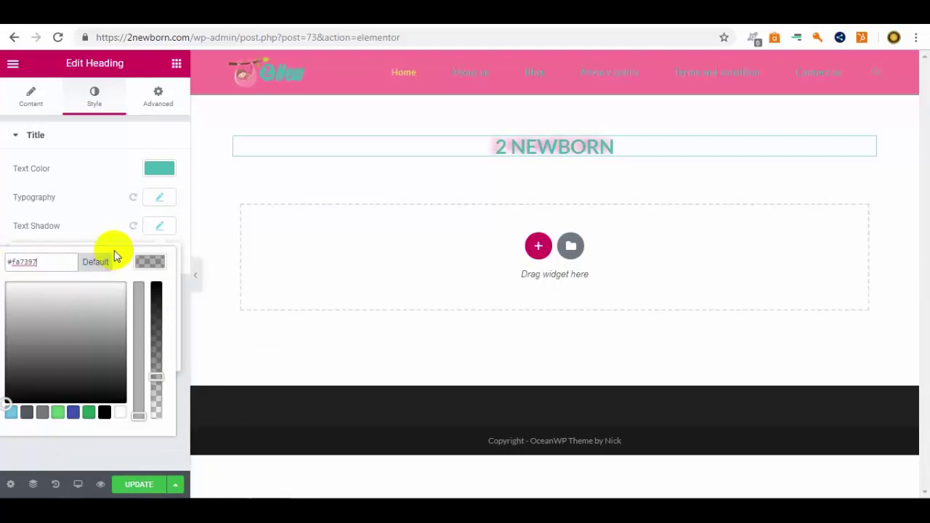
click(145, 261)
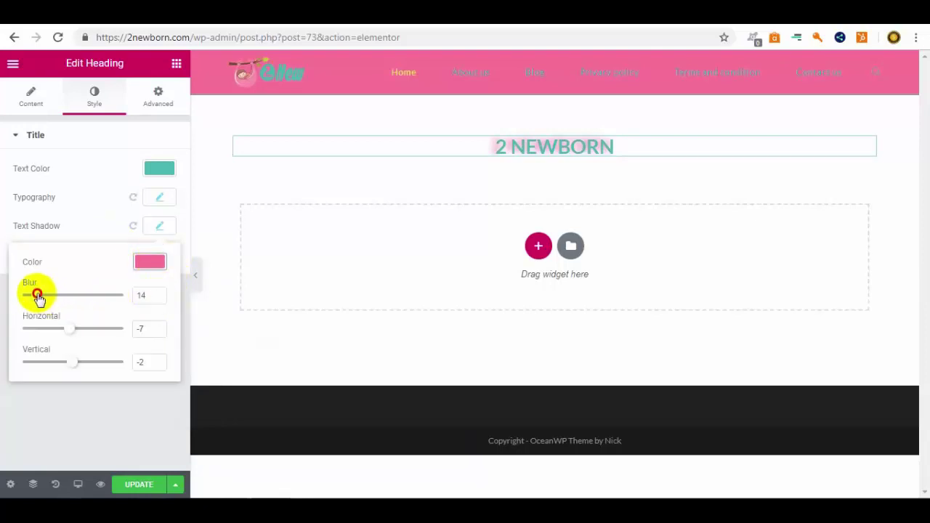
Adjust the heading's text shadow to blur 10, horizontal offset -5 and vertical offset -3.
drag(31, 295, 27, 295)
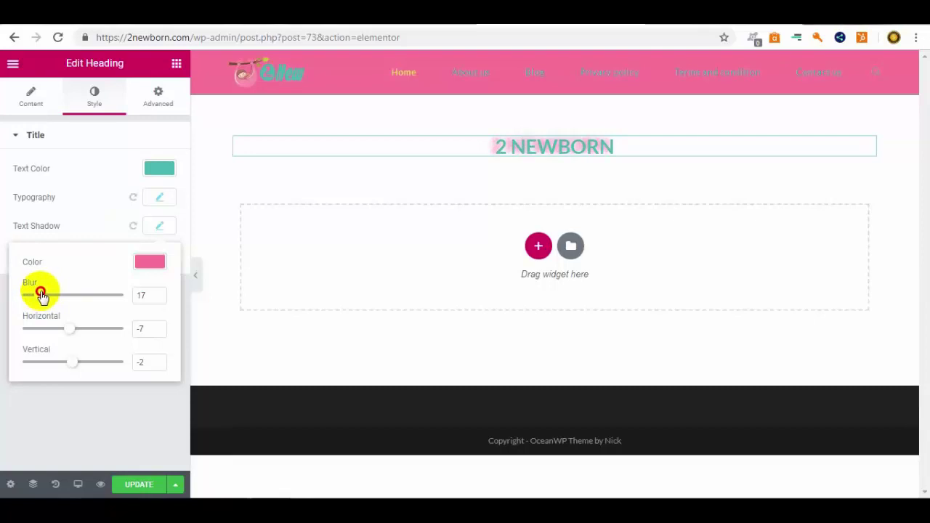
drag(36, 294, 33, 295)
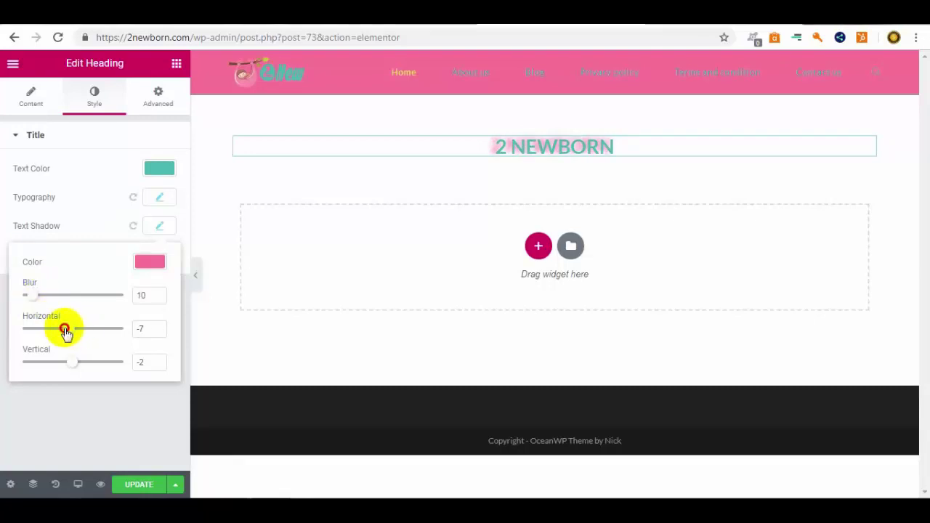
drag(63, 331, 67, 331)
drag(73, 365, 72, 364)
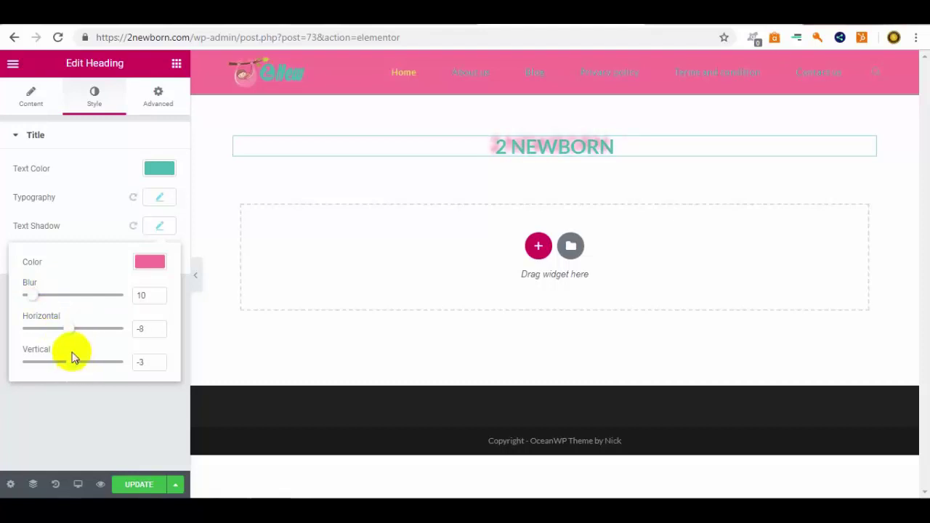
drag(73, 330, 75, 333)
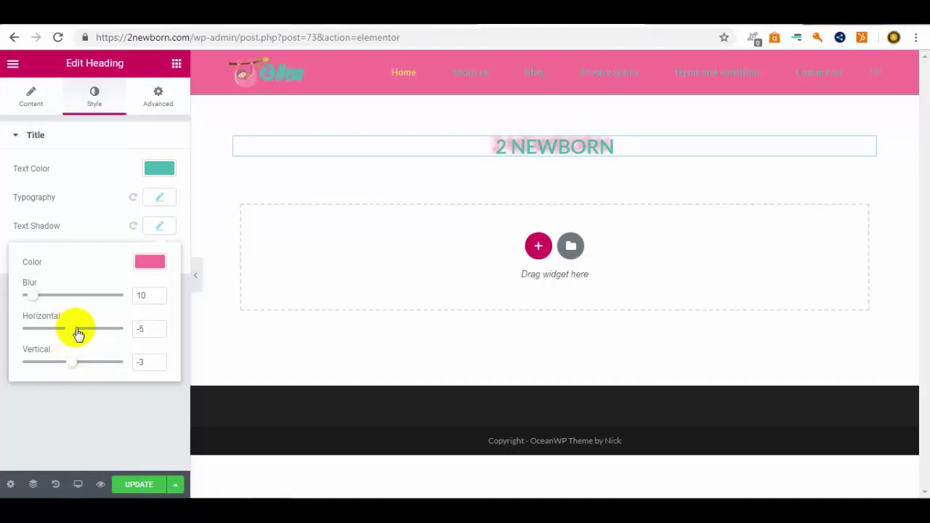
click(135, 410)
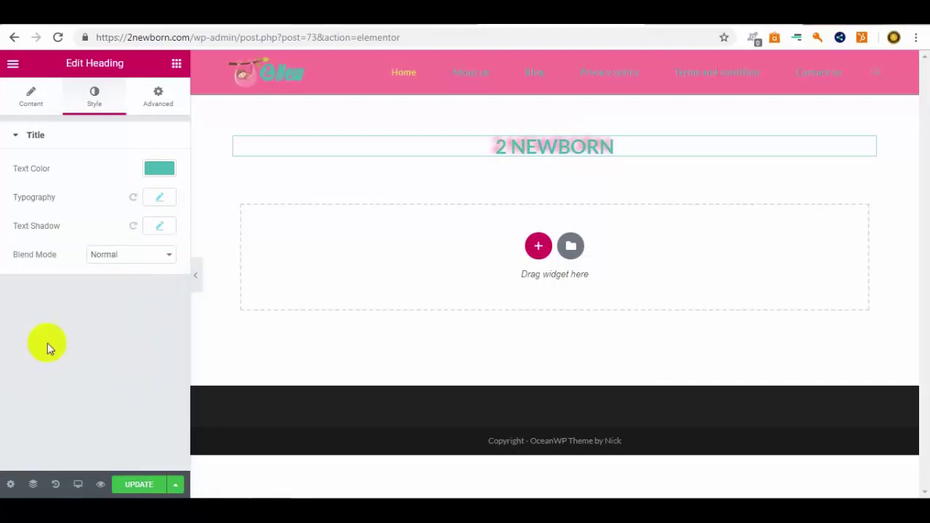
Unlink the heading's margin values, set the top margin to 10 px, and set the padding to 0 on all sides.
click(157, 98)
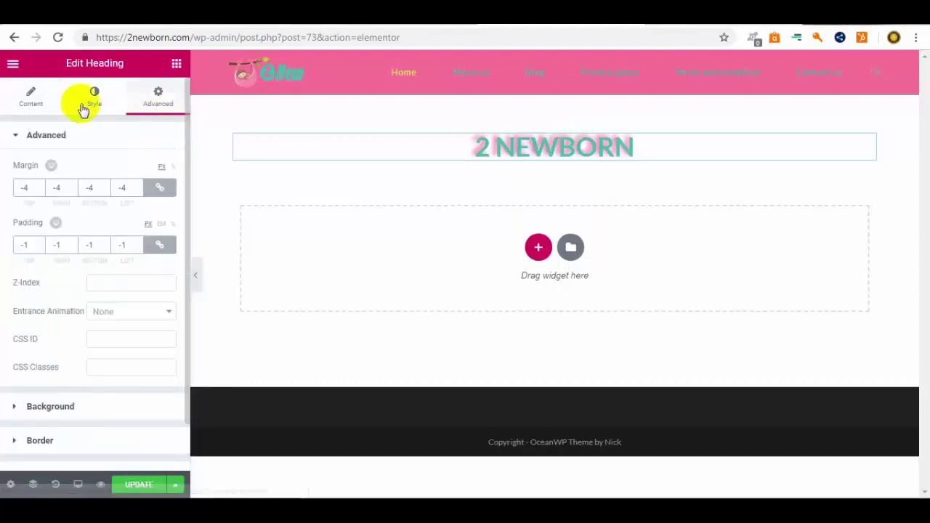
click(160, 189)
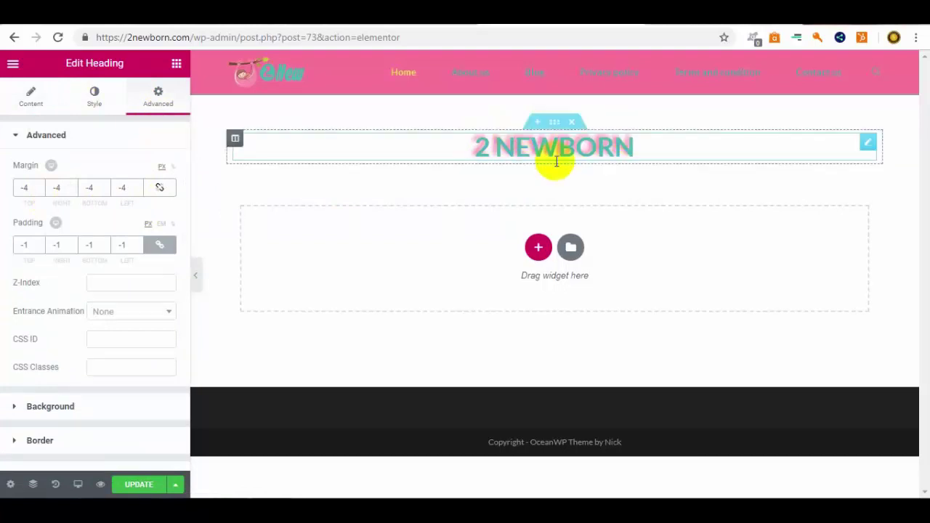
click(42, 186)
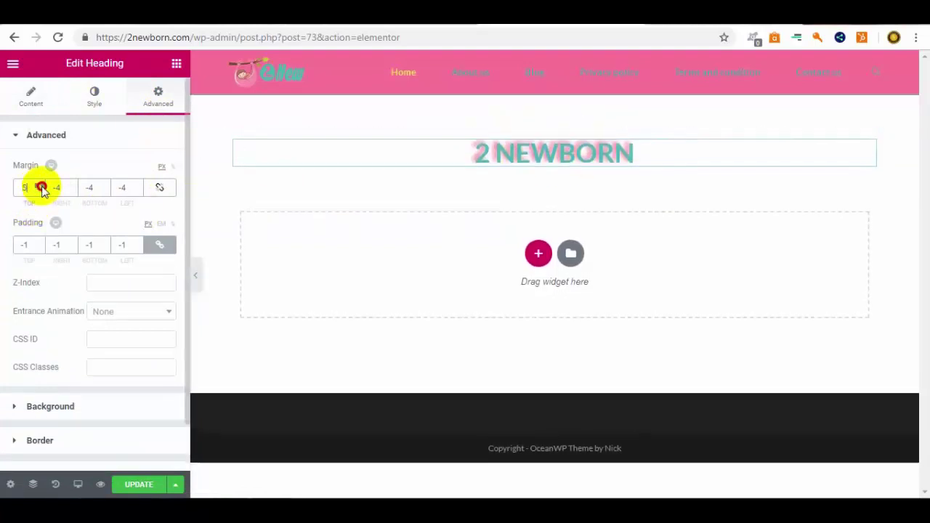
drag(42, 187, 41, 191)
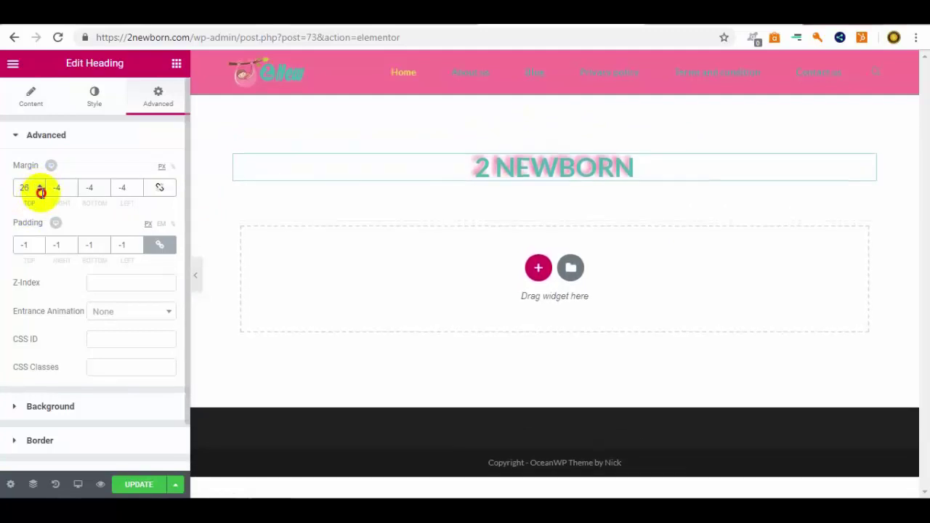
click(40, 191)
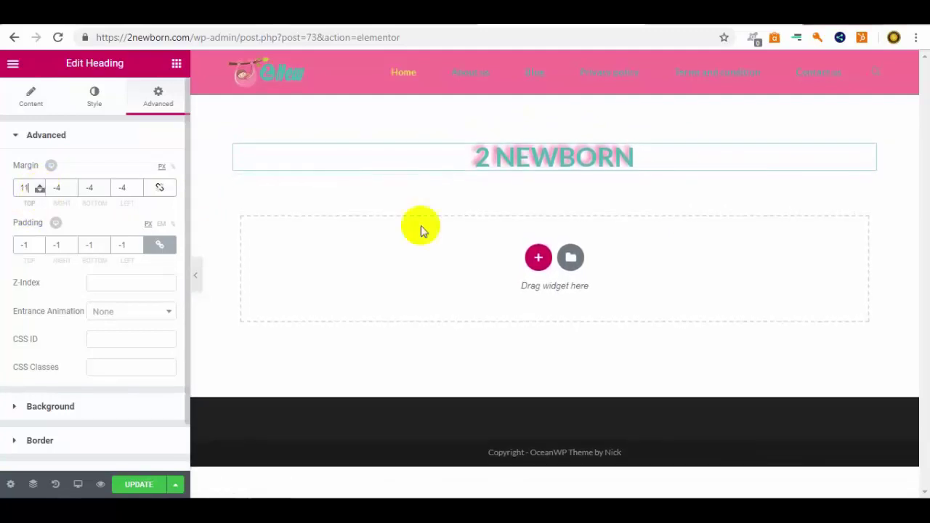
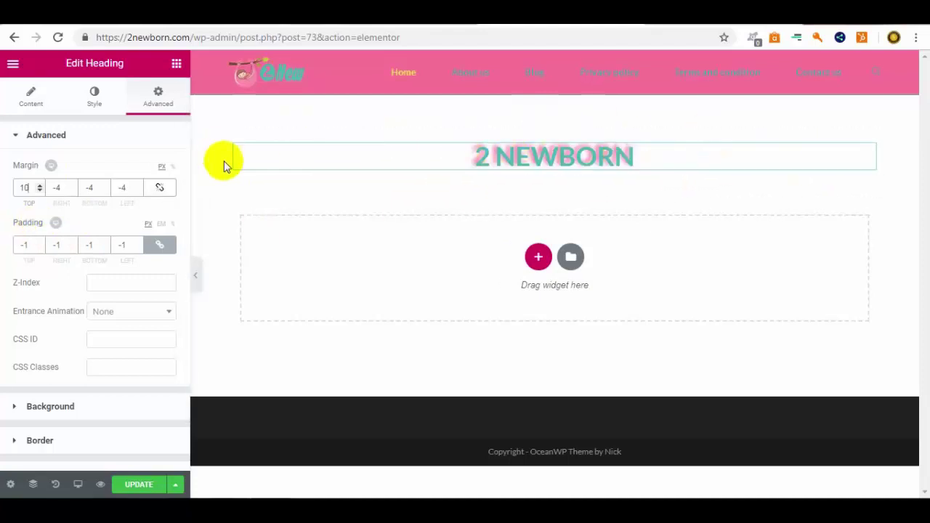
click(40, 249)
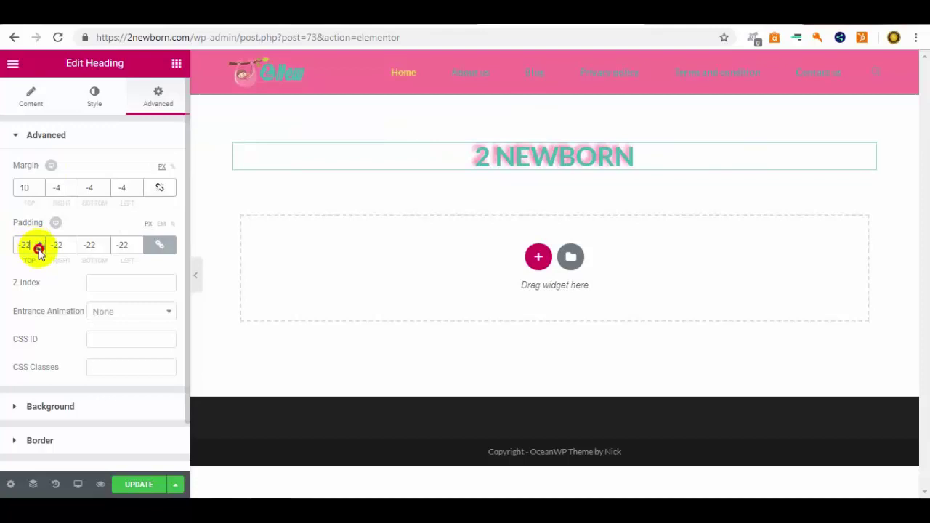
click(38, 249)
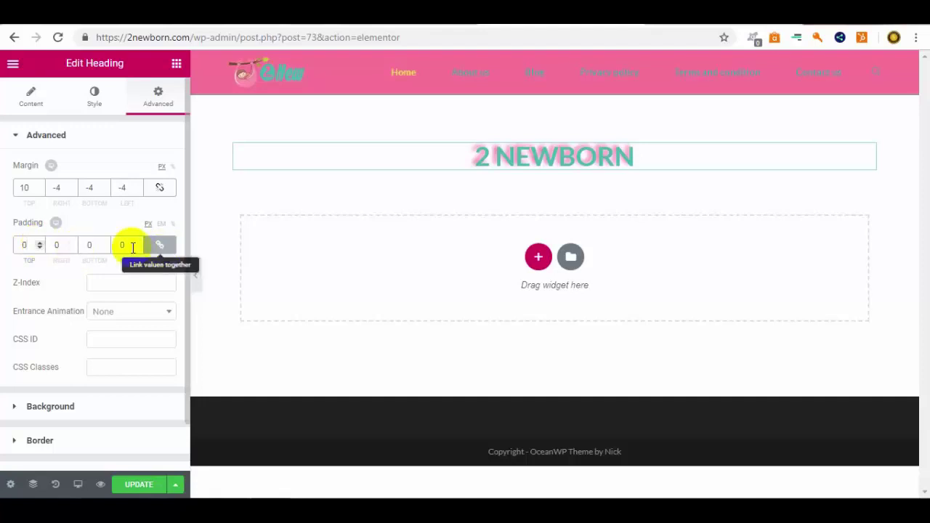
Set the 2 NEWBORN heading's top margin to 7 px and update the page.
click(42, 190)
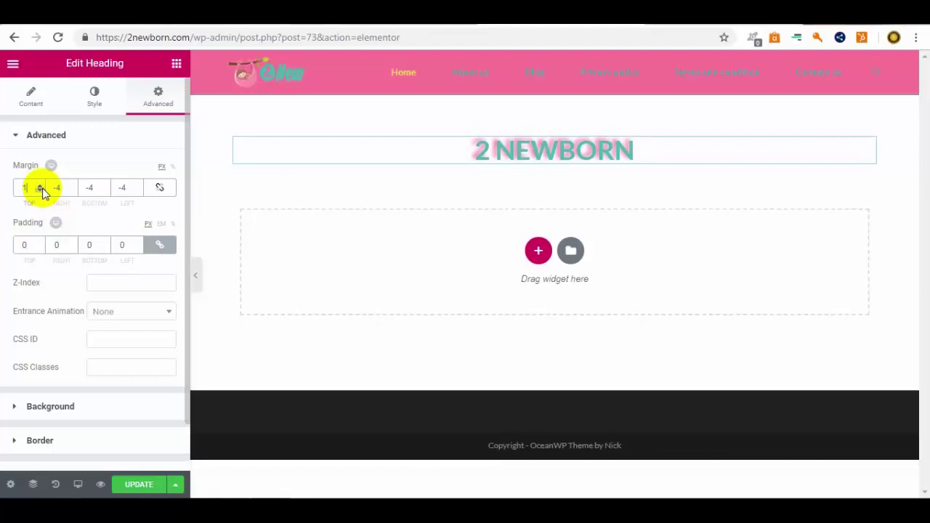
click(40, 186)
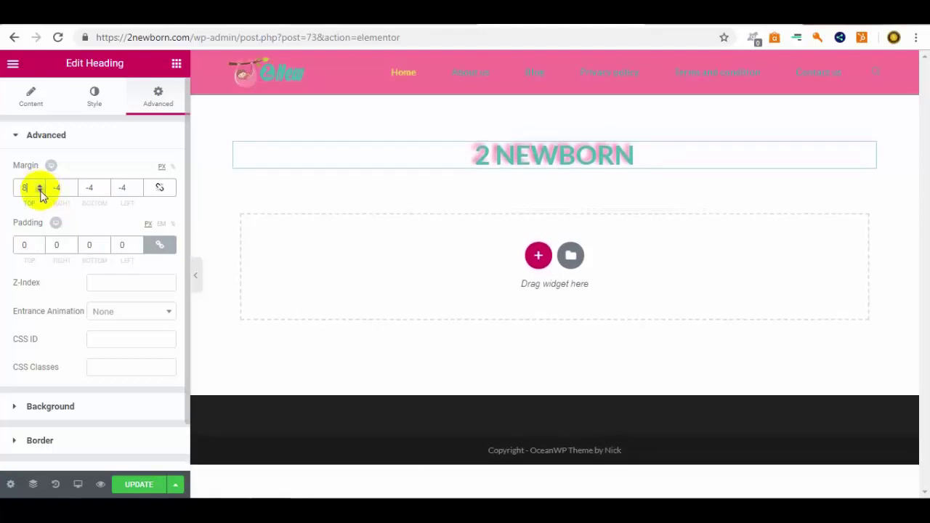
click(41, 191)
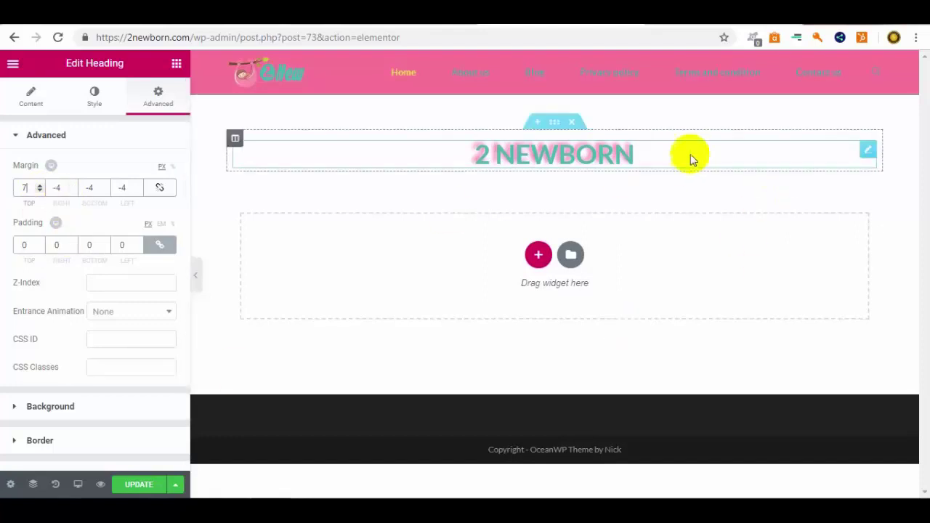
click(151, 487)
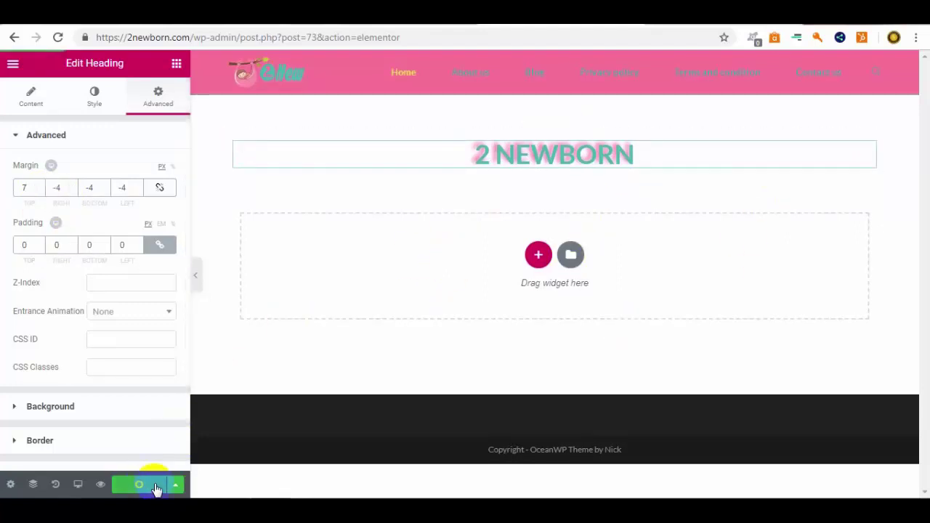
click(281, 448)
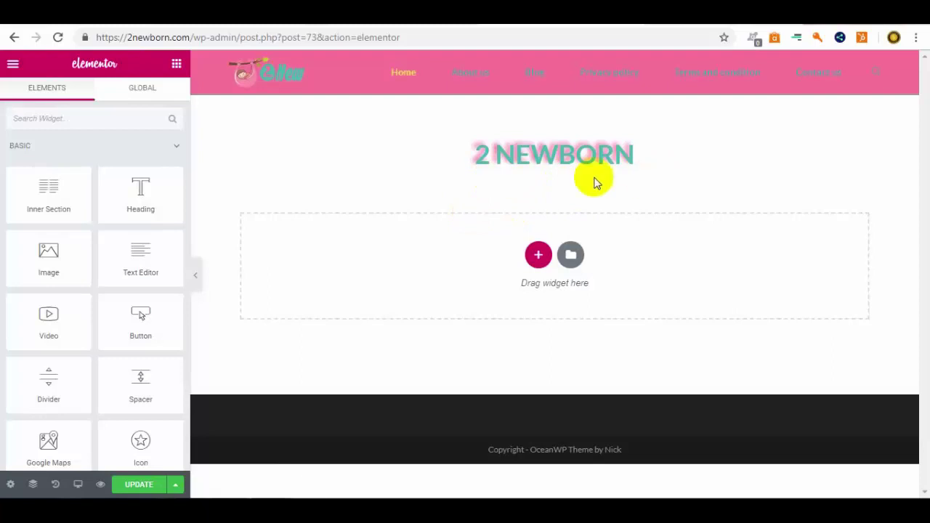
Add a single-column section below the 2 NEWBORN heading and update the page.
click(548, 253)
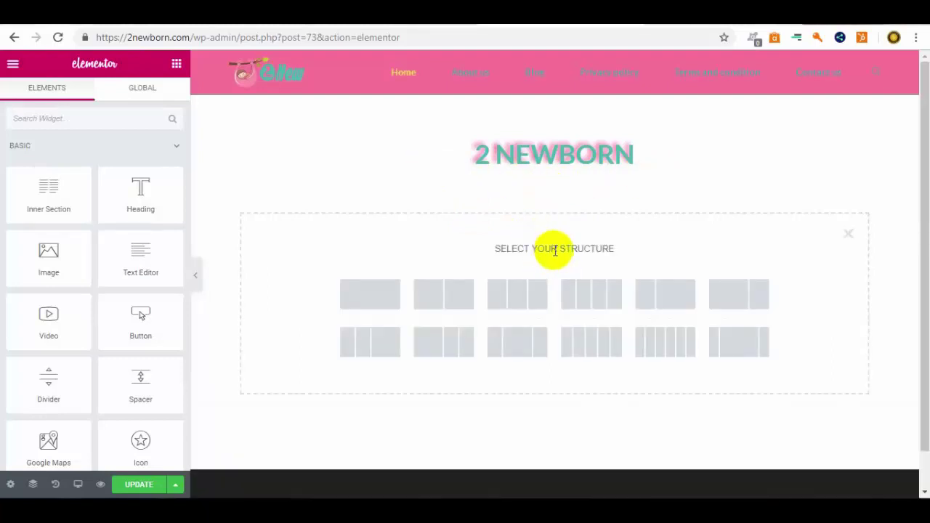
click(366, 299)
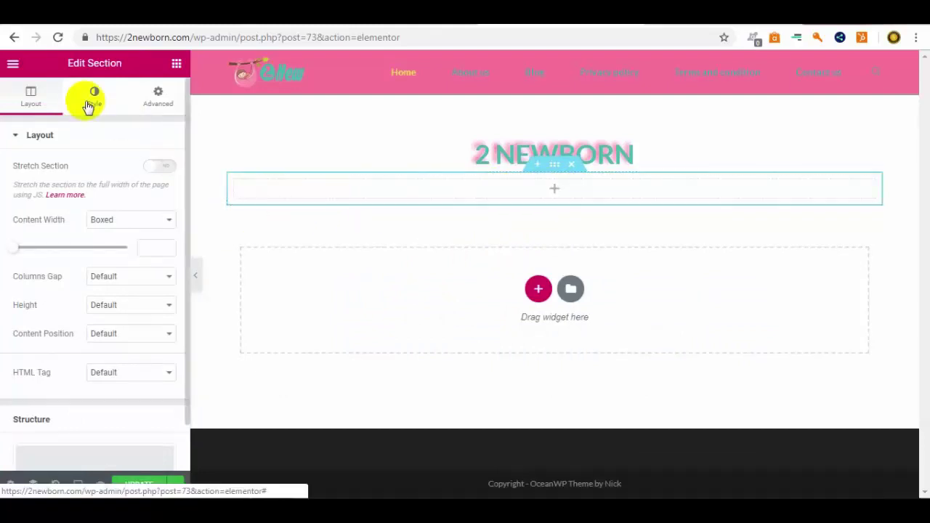
scroll(141, 276, down, 1)
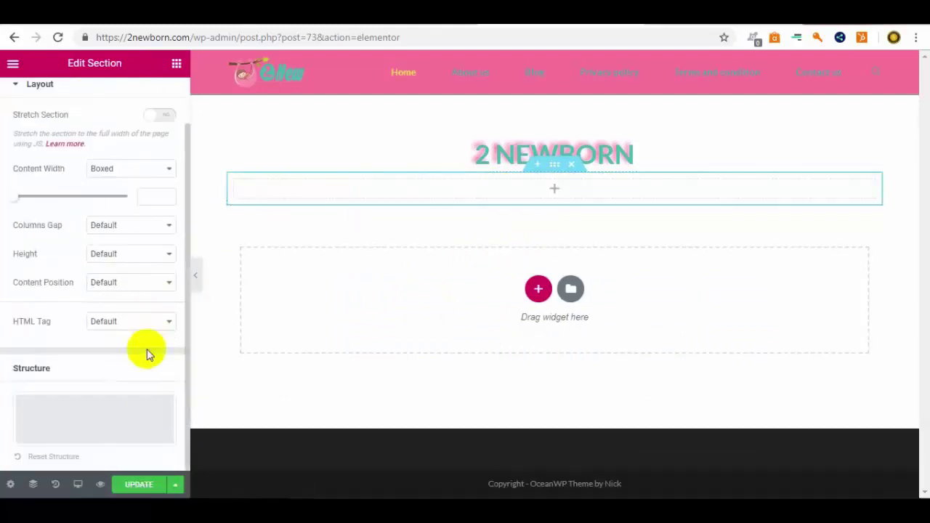
click(138, 484)
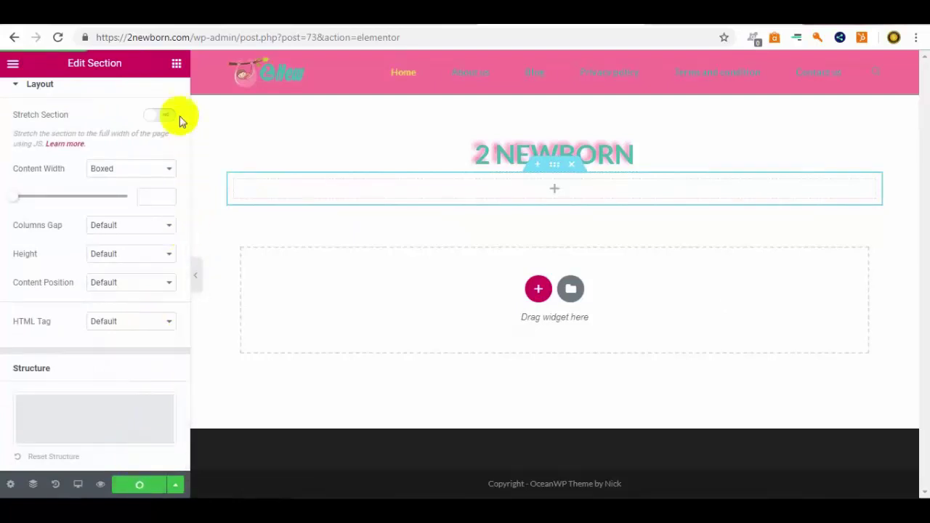
Add a Heading widget to the new section with the title "Our kids are the most important thing in our life".
click(176, 64)
drag(137, 195, 542, 201)
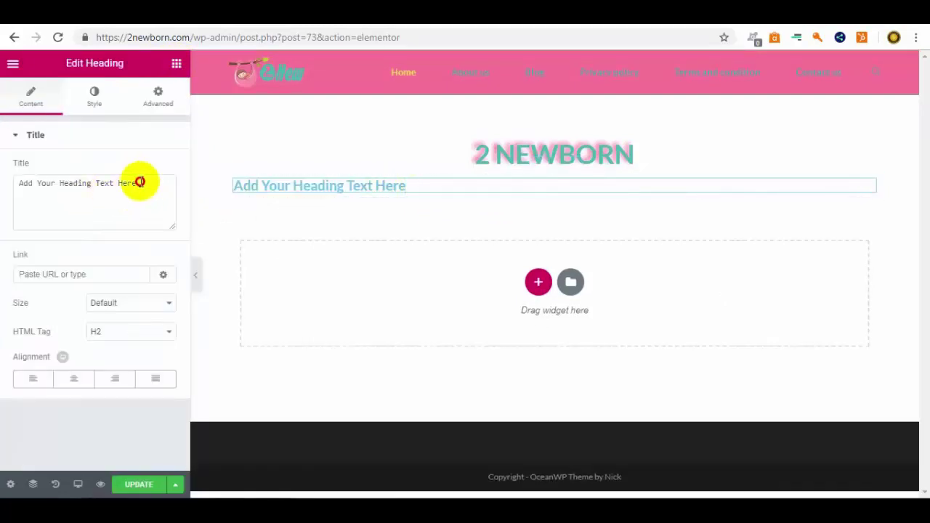
drag(138, 183, 8, 183)
right_click(43, 182)
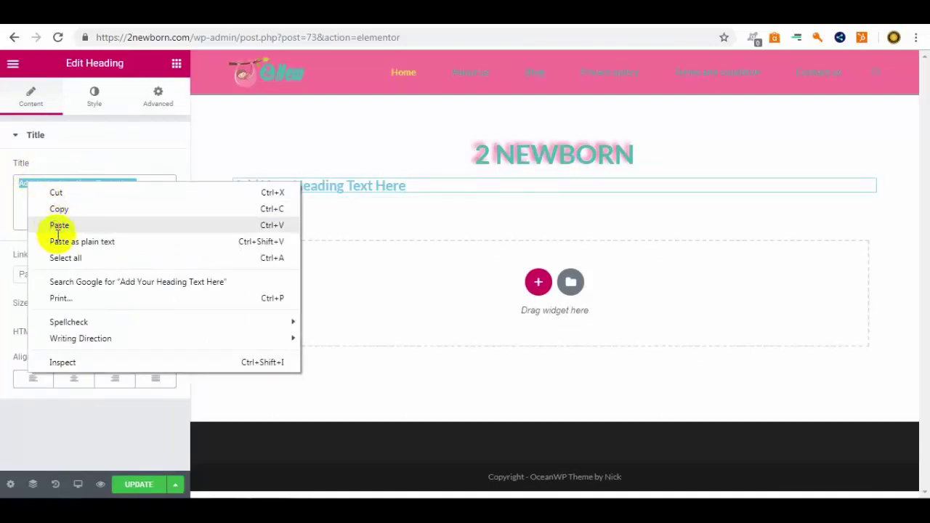
click(62, 223)
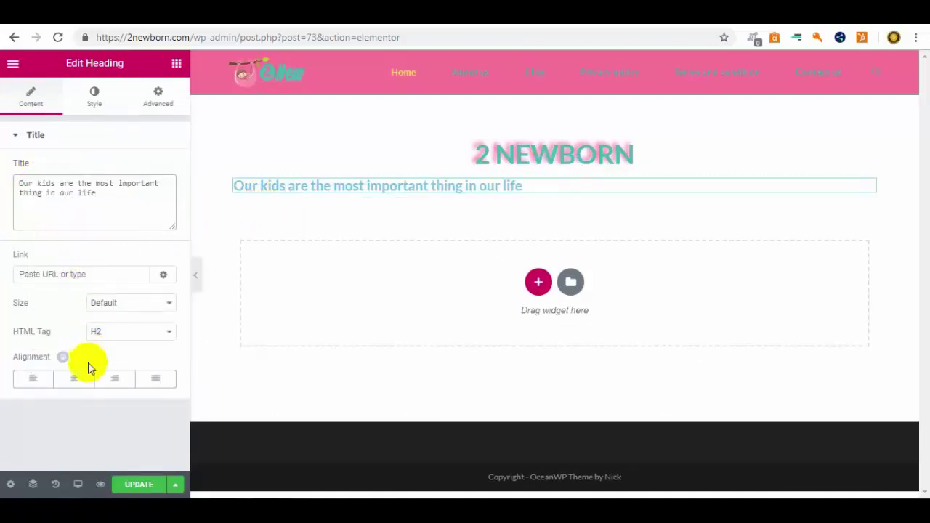
Center-align the "Our kids are the most important thing in our life" heading and set its size to Small.
click(82, 382)
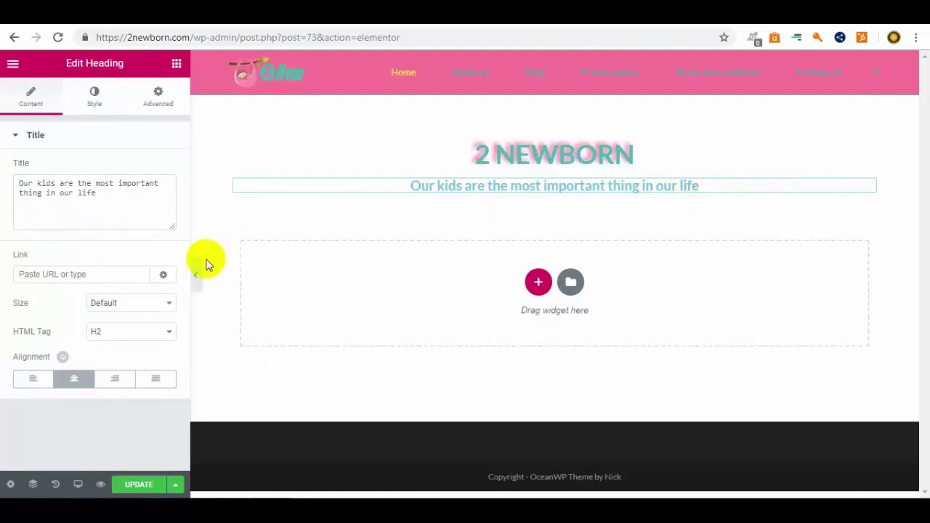
click(169, 309)
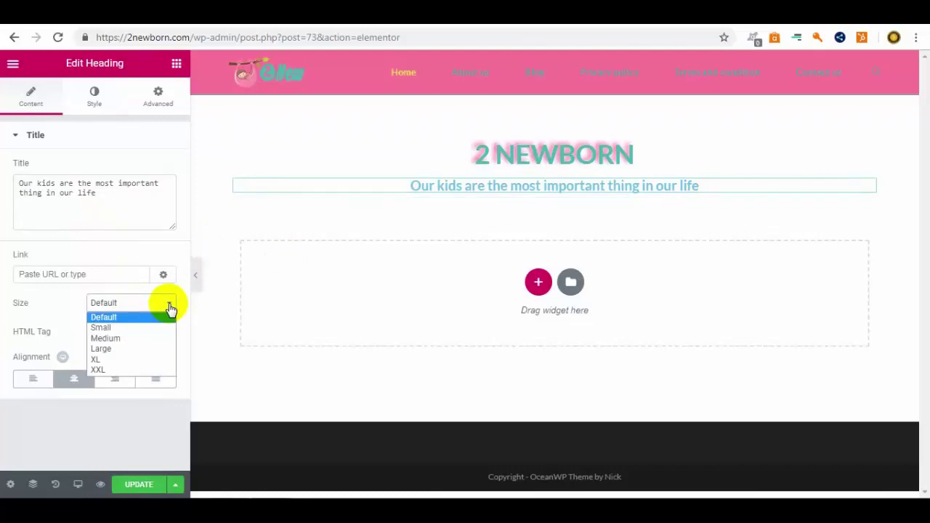
click(140, 327)
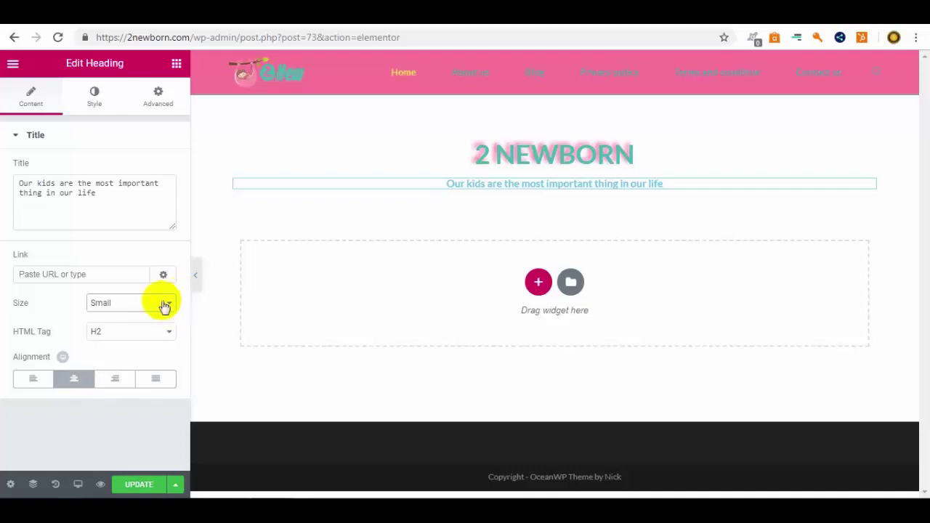
Set the tagline heading's text color to #fa7397, copied from the FONTCOLOR Notepad file.
click(106, 106)
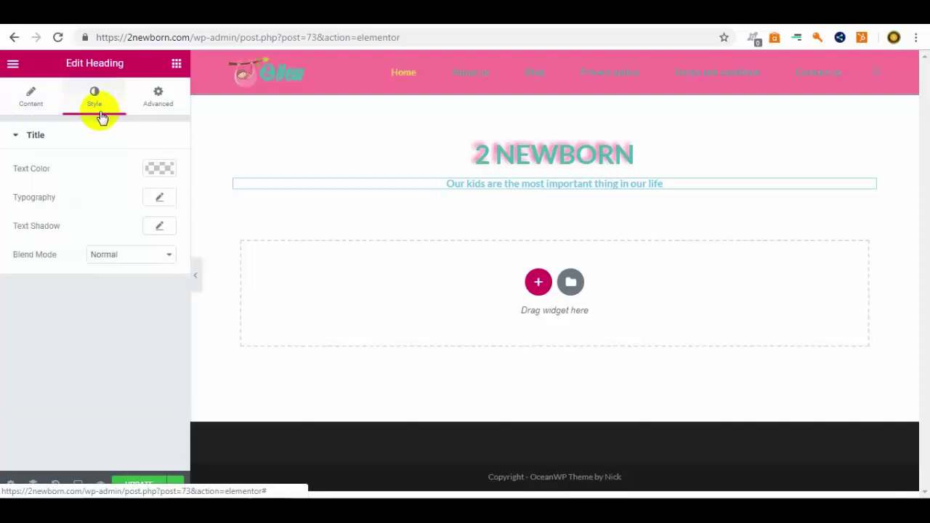
click(158, 169)
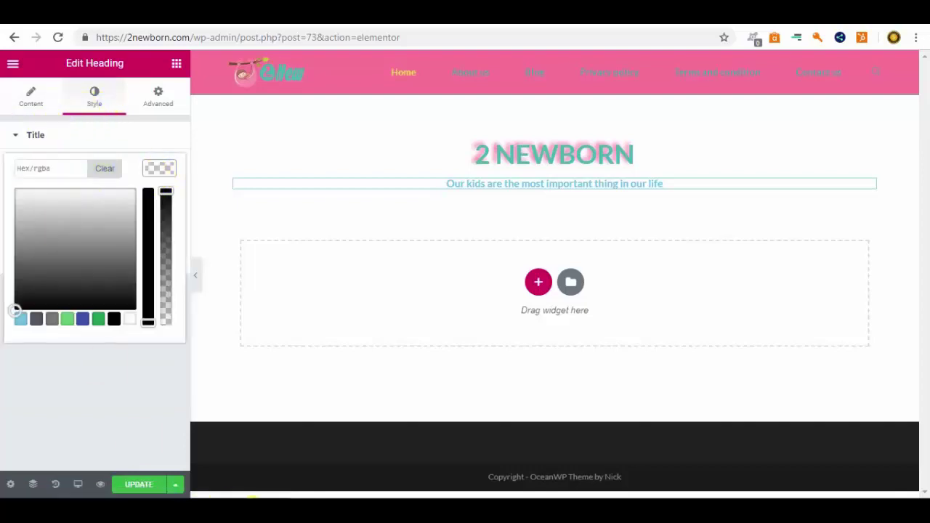
click(239, 432)
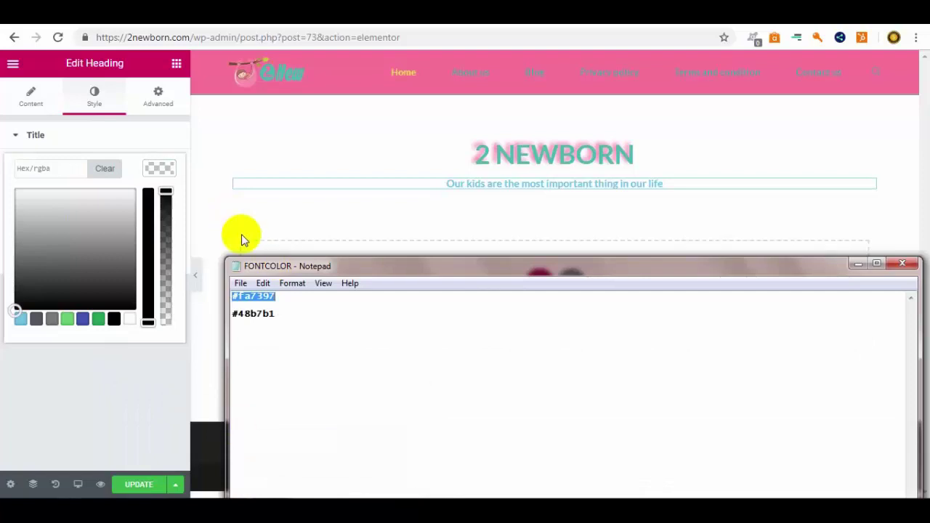
click(261, 285)
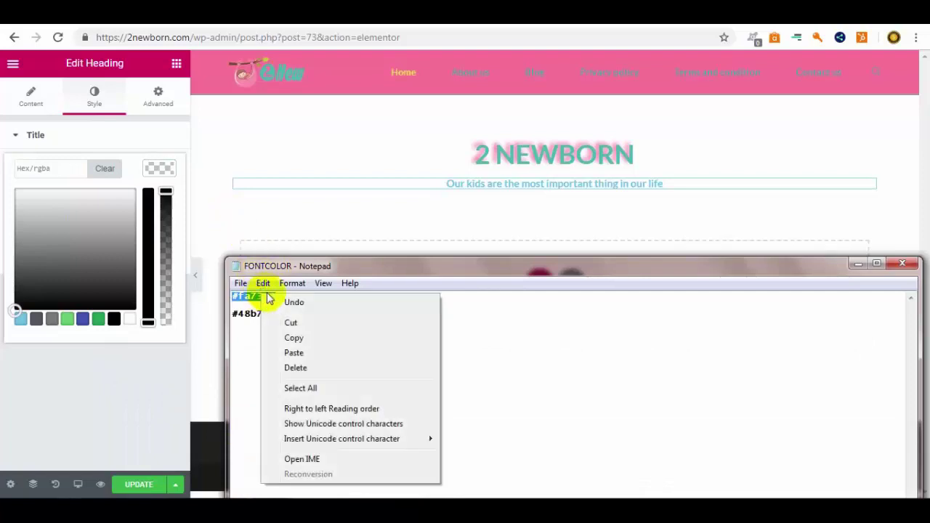
click(294, 336)
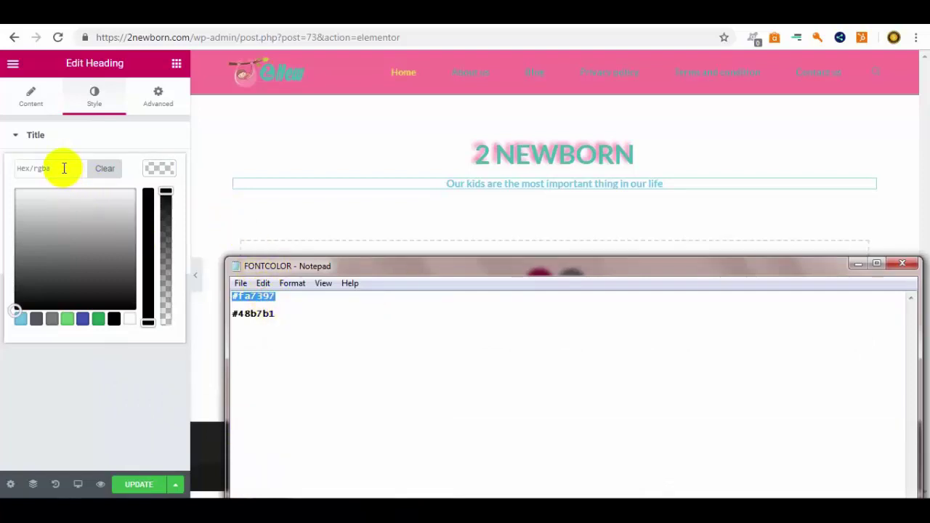
click(64, 167)
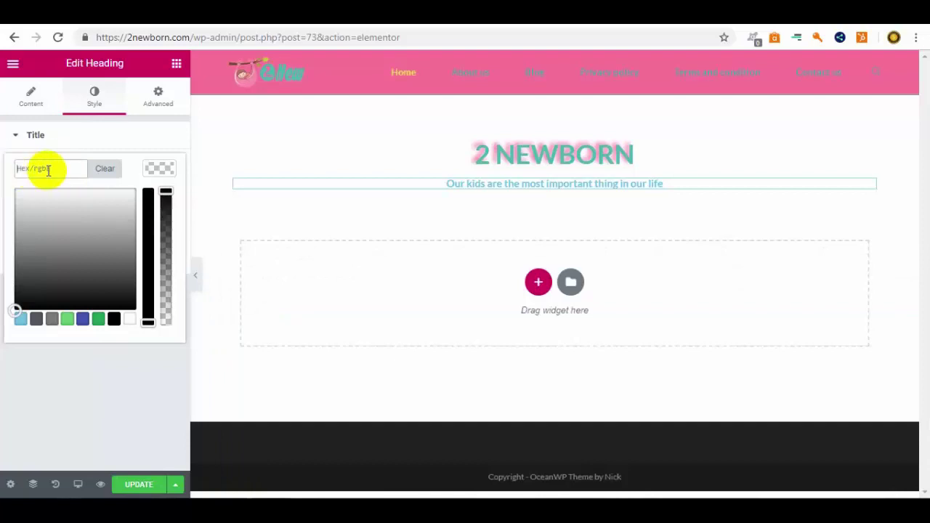
right_click(49, 169)
click(96, 244)
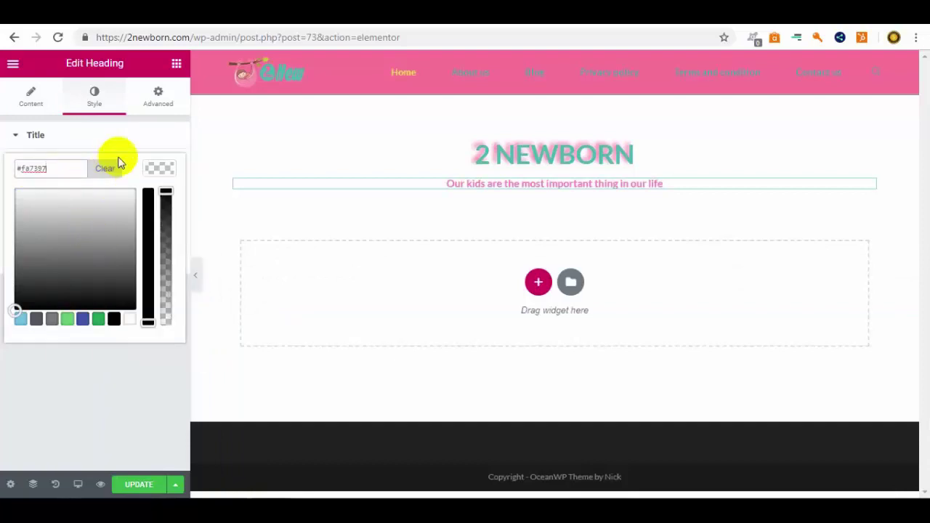
click(164, 172)
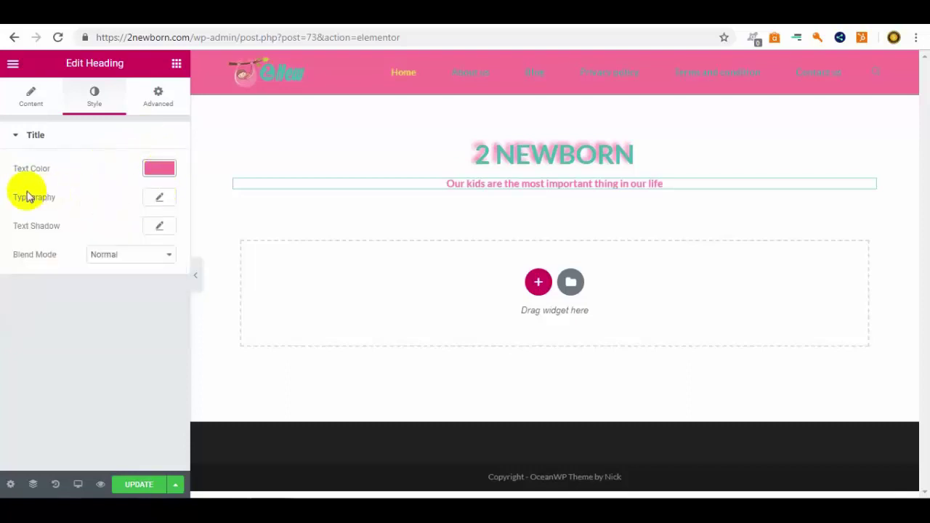
Set the tagline heading's font family to Kaushan Script in its typography settings.
click(160, 201)
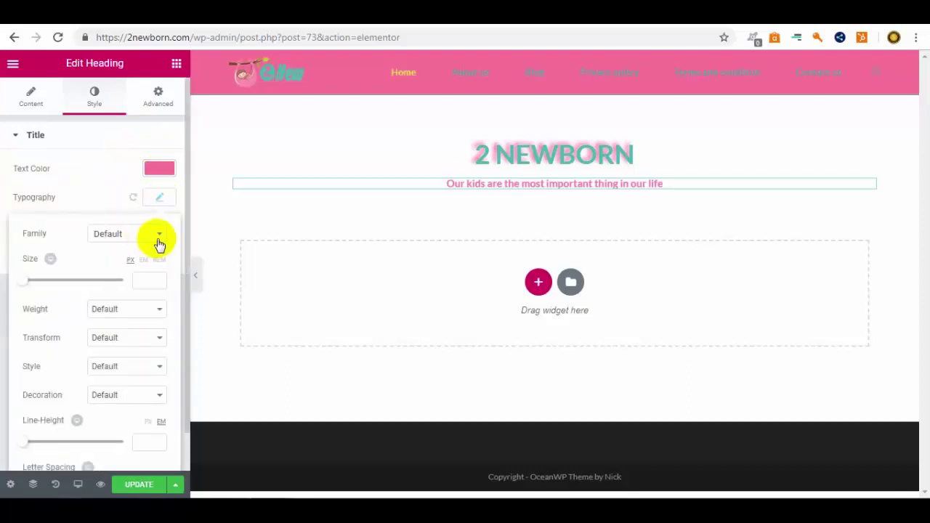
click(160, 236)
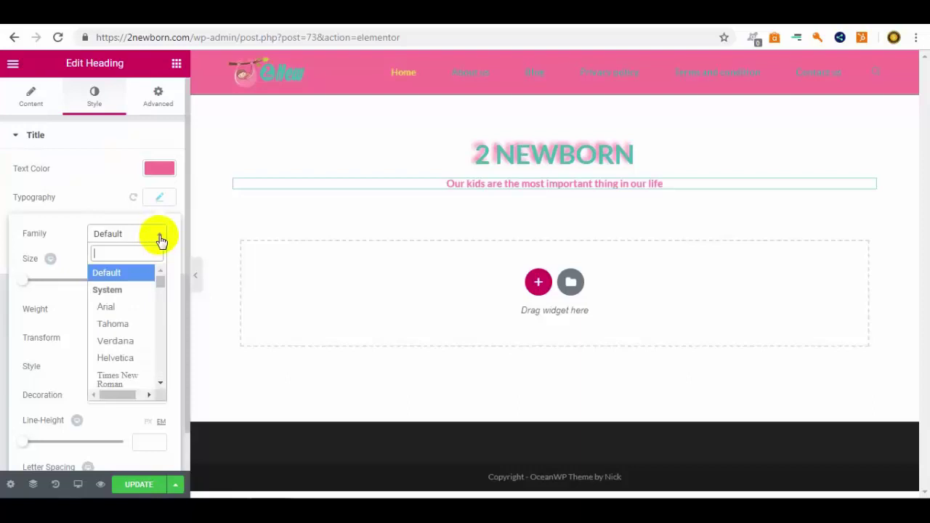
drag(162, 284, 161, 327)
scroll(140, 321, down, 3)
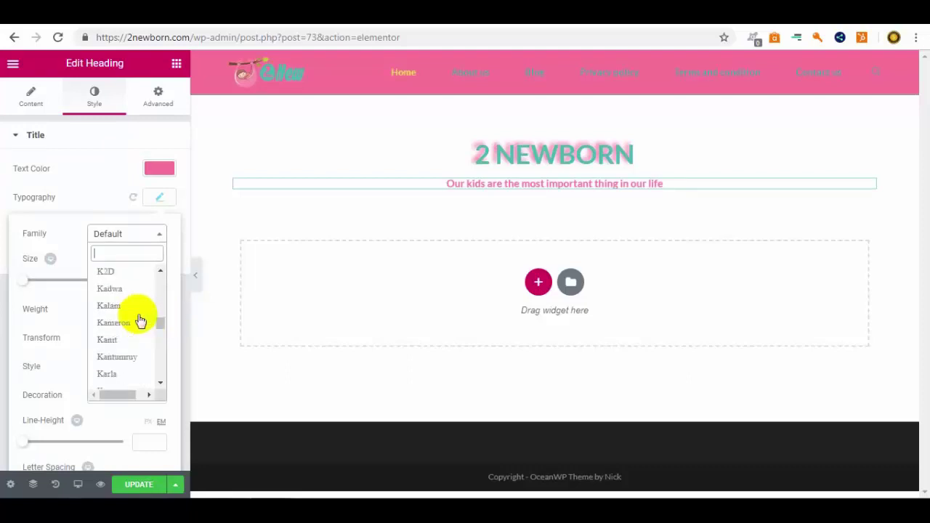
scroll(140, 321, down, 5)
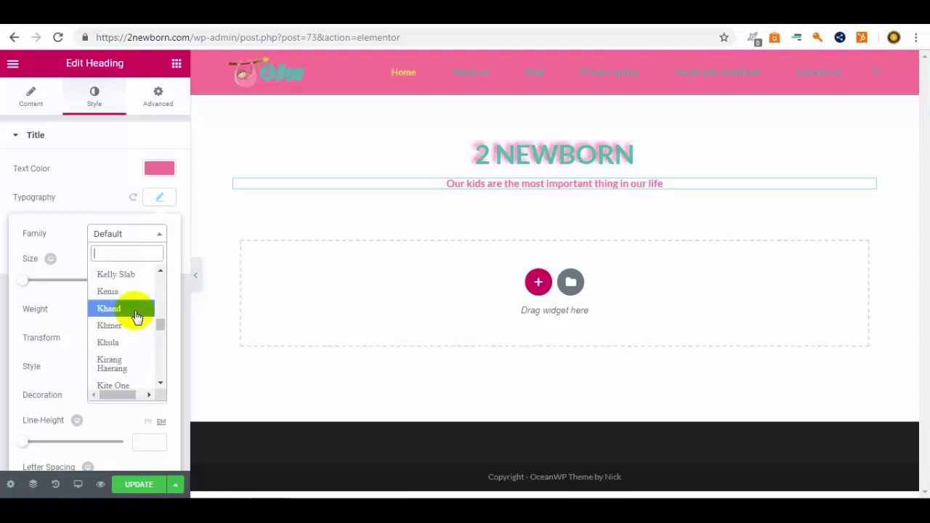
scroll(136, 317, up, 2)
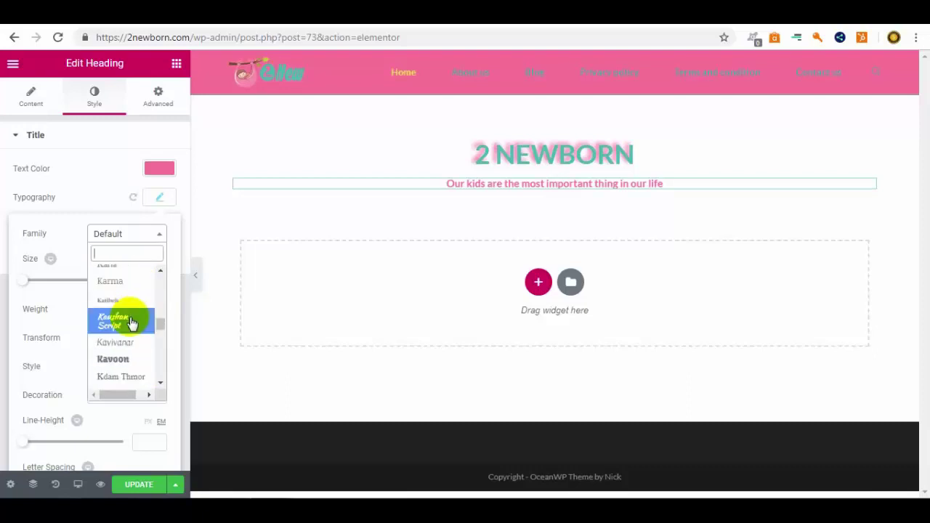
click(132, 324)
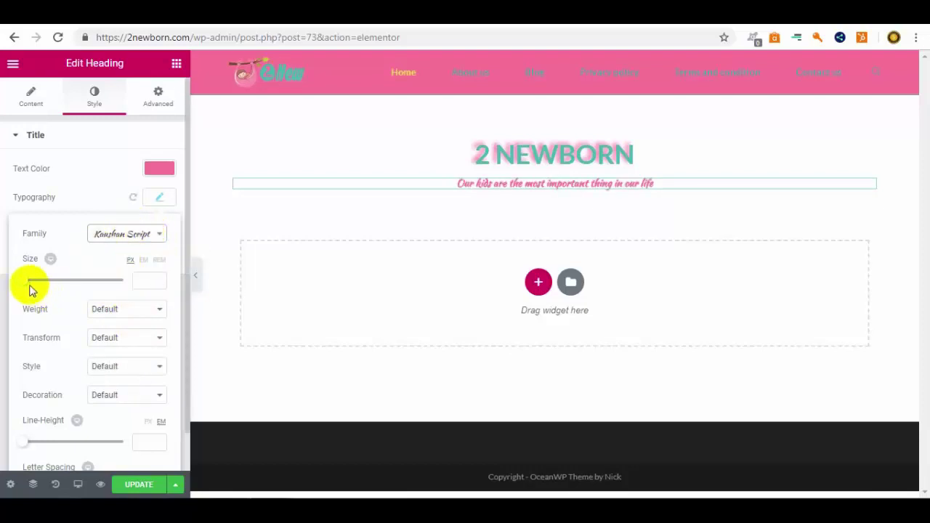
Set the tagline heading's font size to 26 px.
drag(25, 284, 41, 283)
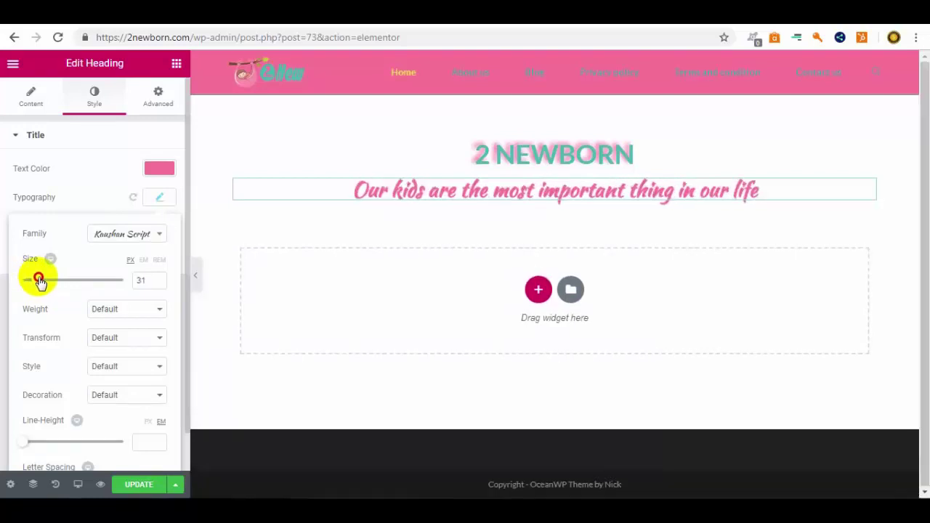
drag(39, 282, 41, 284)
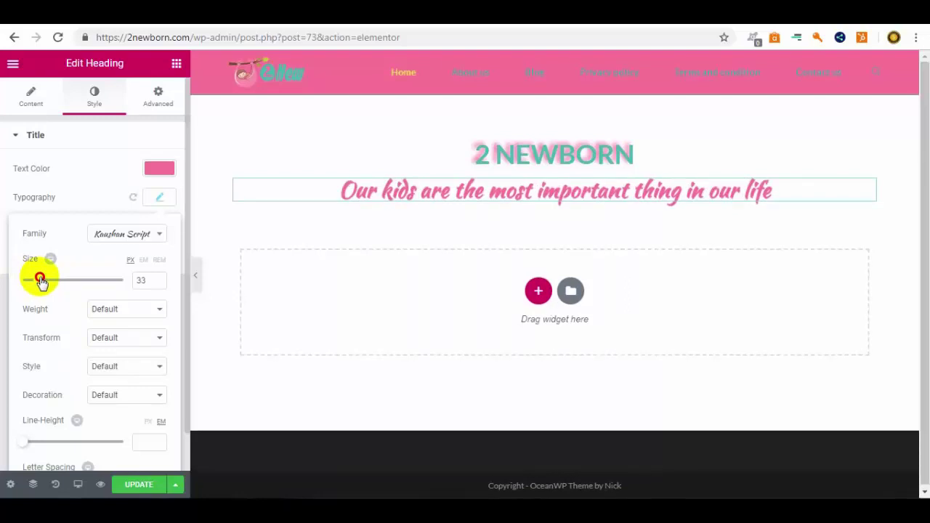
drag(40, 282, 39, 283)
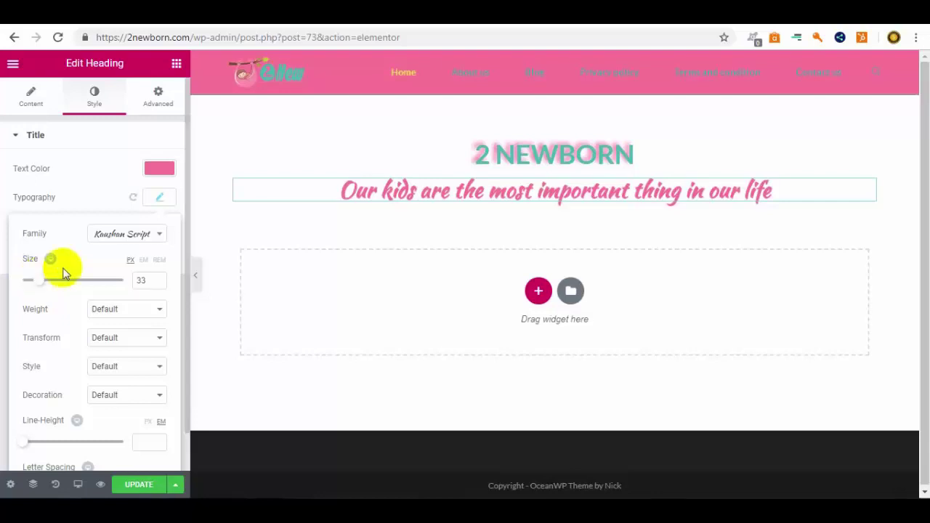
double_click(137, 284)
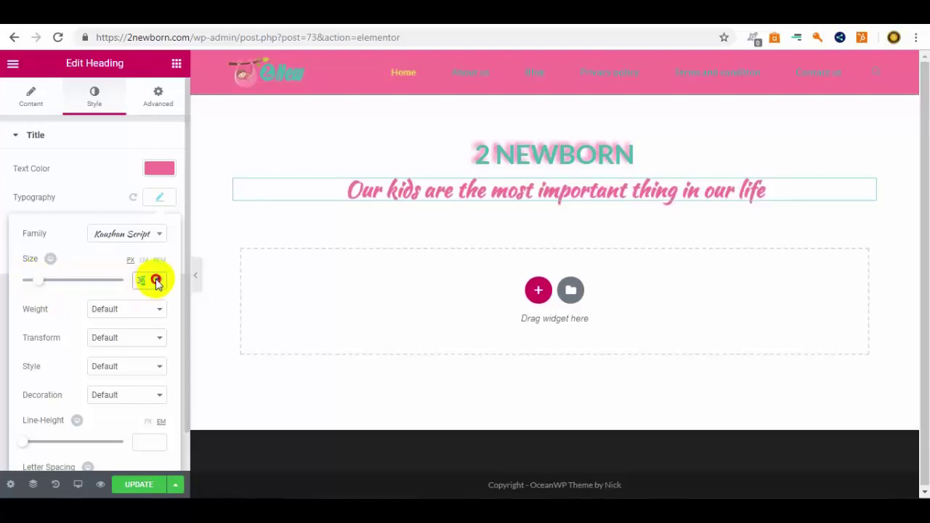
click(157, 281)
click(157, 285)
click(157, 285)
click(157, 285)
click(158, 285)
click(157, 285)
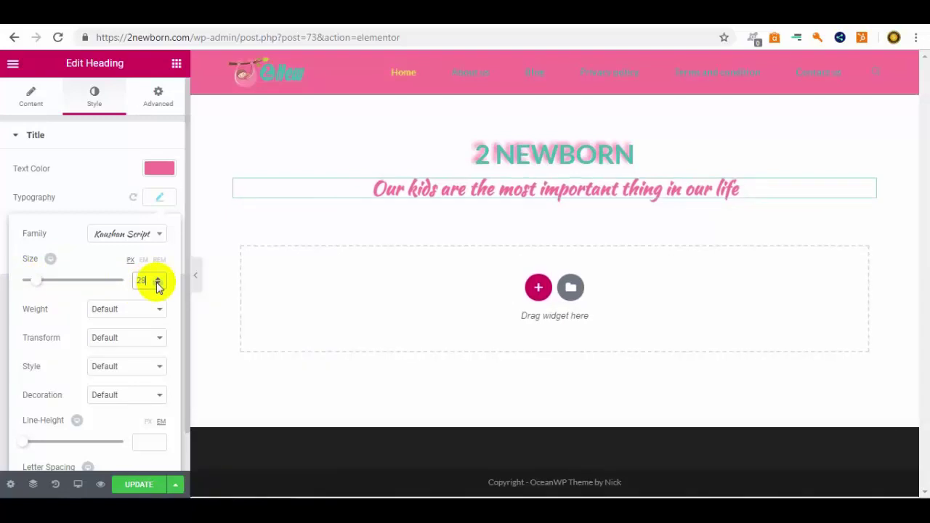
click(157, 285)
click(158, 285)
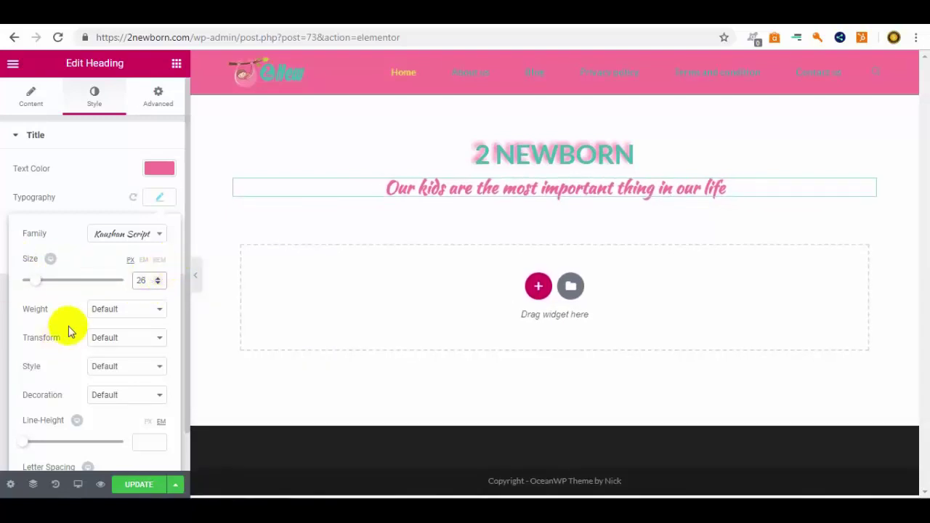
click(160, 314)
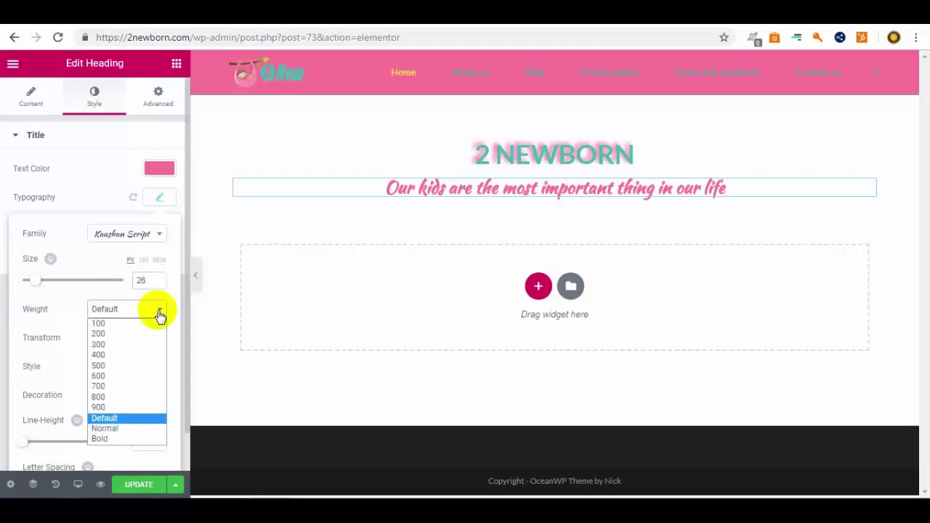
click(160, 314)
click(153, 339)
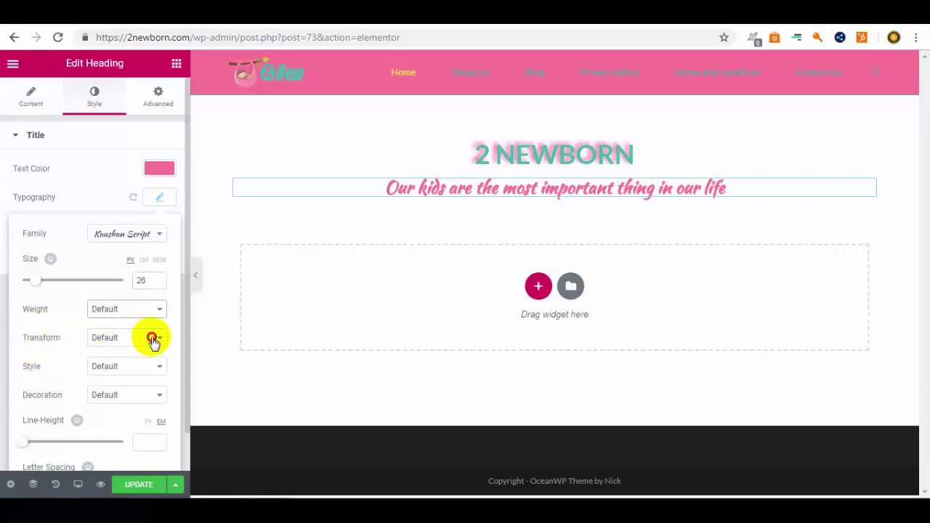
click(154, 340)
click(153, 372)
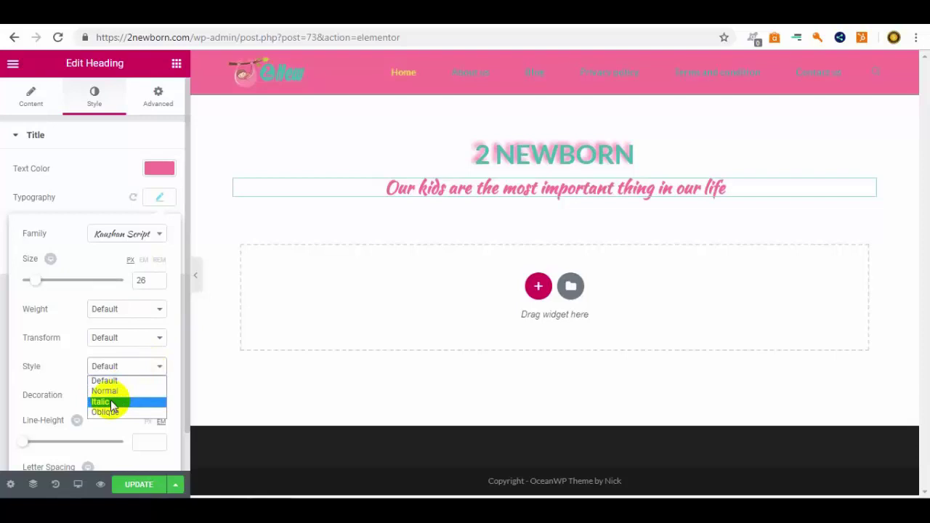
click(64, 339)
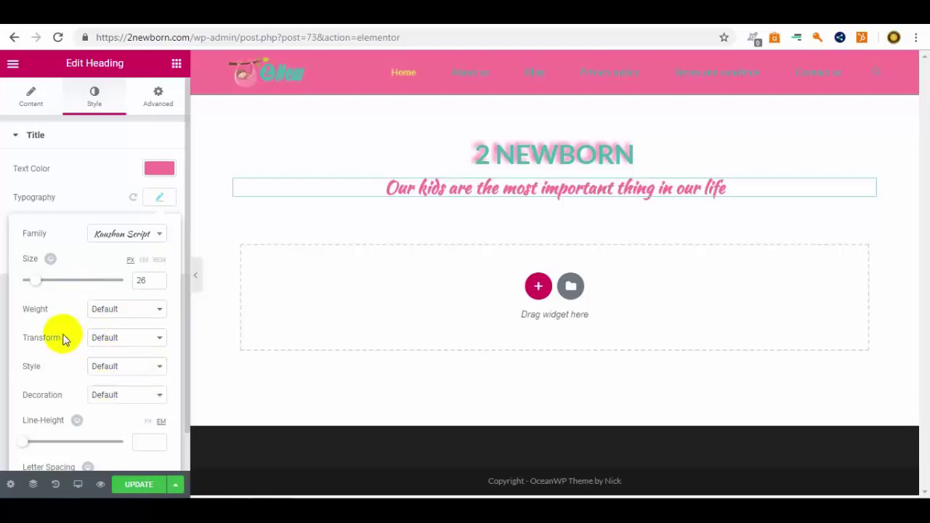
click(64, 339)
Set the tagline heading's line height to 1.6 em.
scroll(69, 403, down, 1)
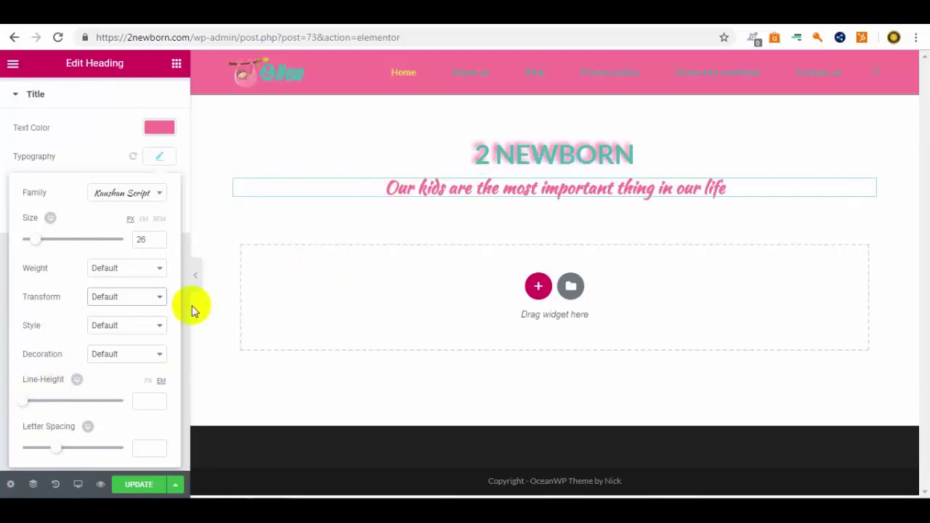
drag(26, 404, 45, 385)
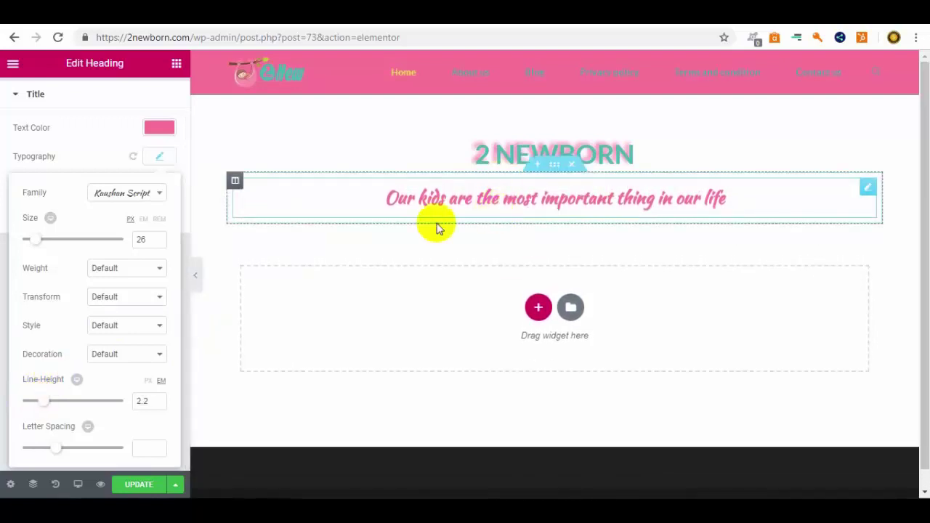
mouse_move(45, 401)
mouse_down()
mouse_move(53, 404)
mouse_move(33, 393)
mouse_move(41, 386)
mouse_move(44, 407)
mouse_up()
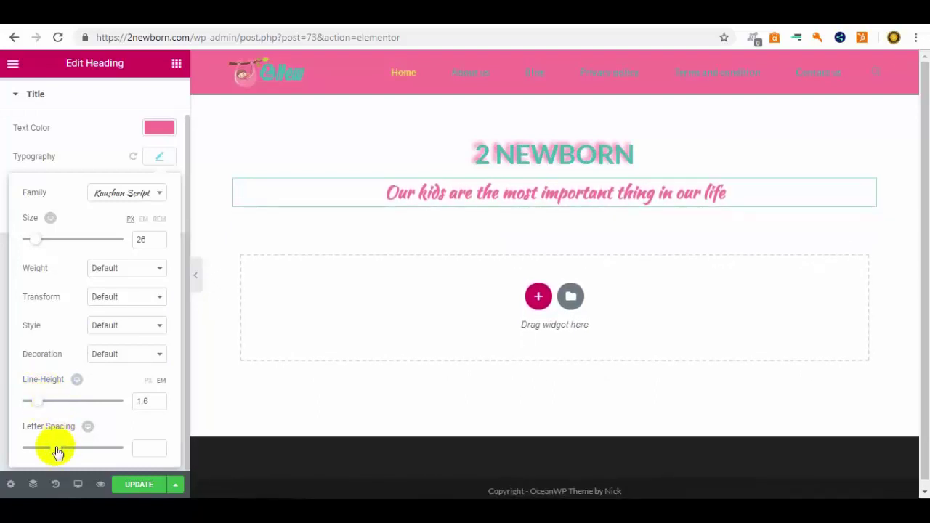
Set the tagline heading's letter spacing to 0.1 and update the page.
drag(57, 451, 63, 449)
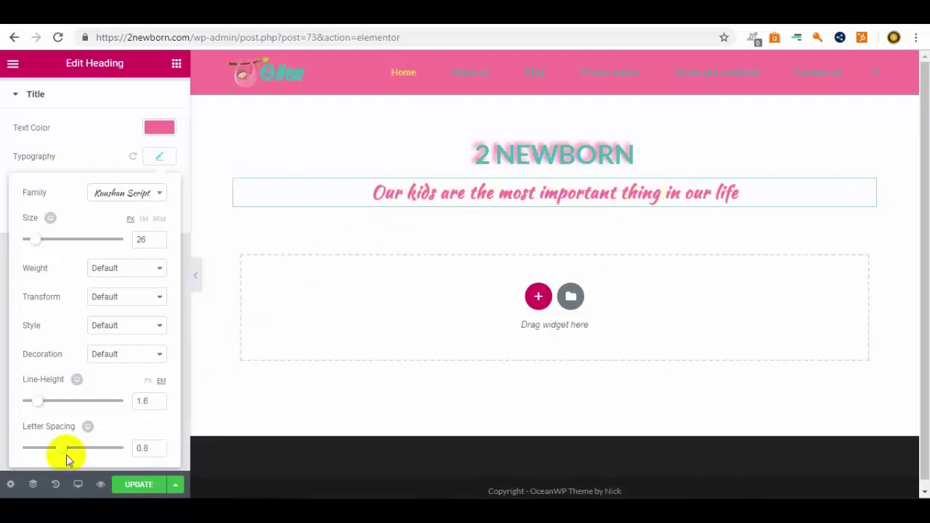
mouse_move(64, 448)
mouse_down()
mouse_move(73, 448)
mouse_move(60, 449)
mouse_up()
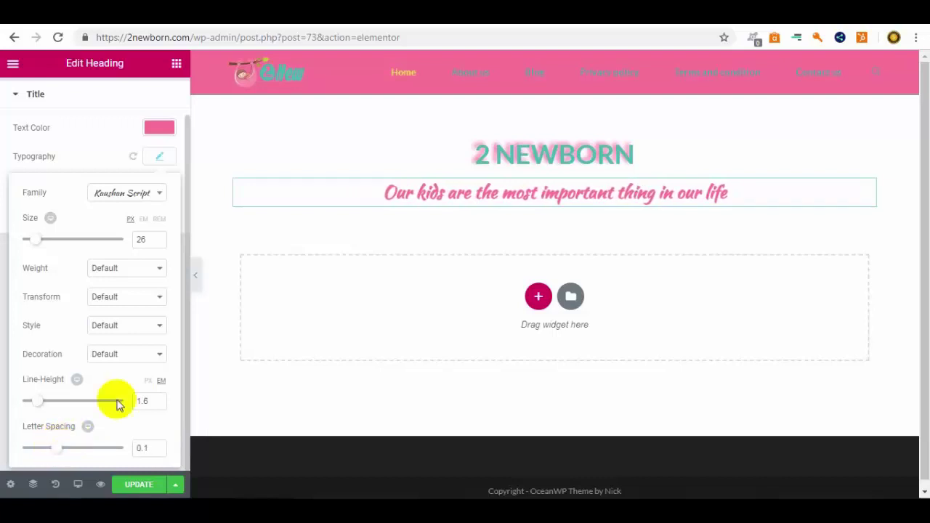
click(133, 485)
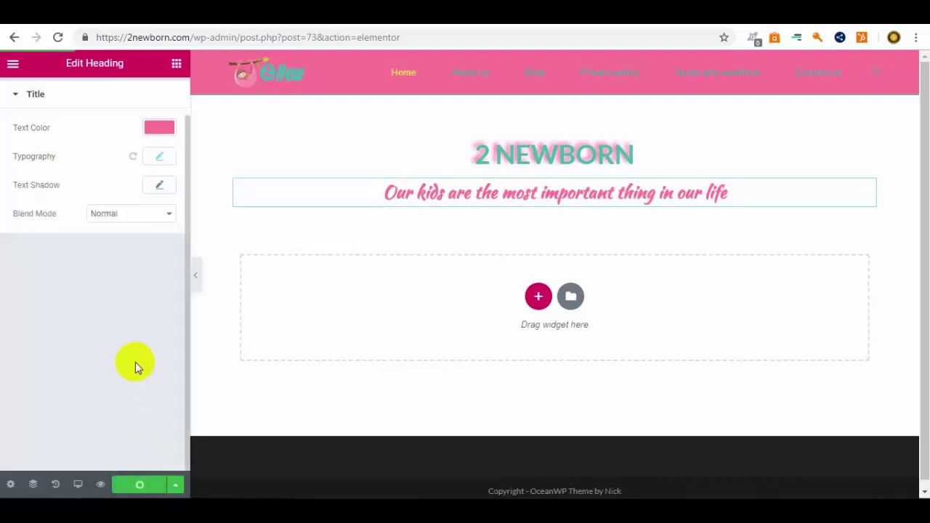
Open the tagline heading's text shadow settings and copy the color code #48b7b1 from the FONTCOLOR file in Notepad.
click(165, 187)
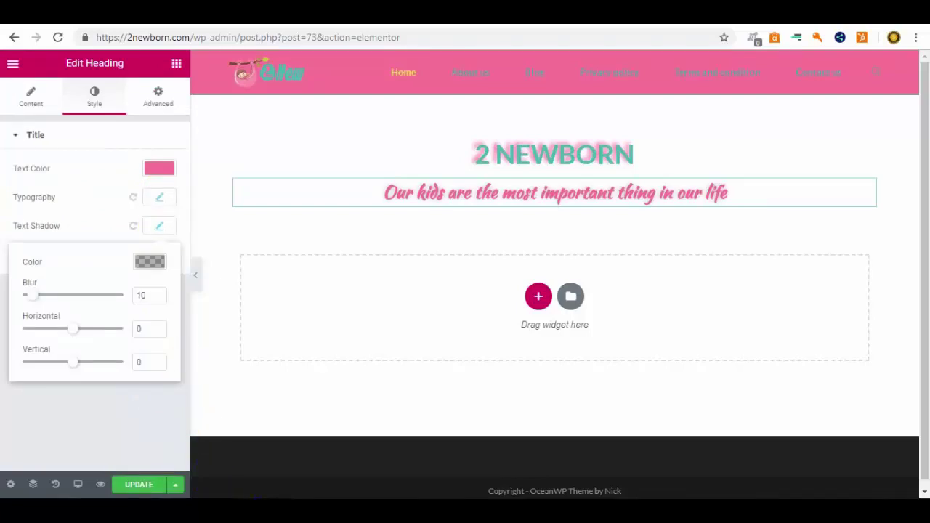
mouse_move(255, 492)
click(218, 457)
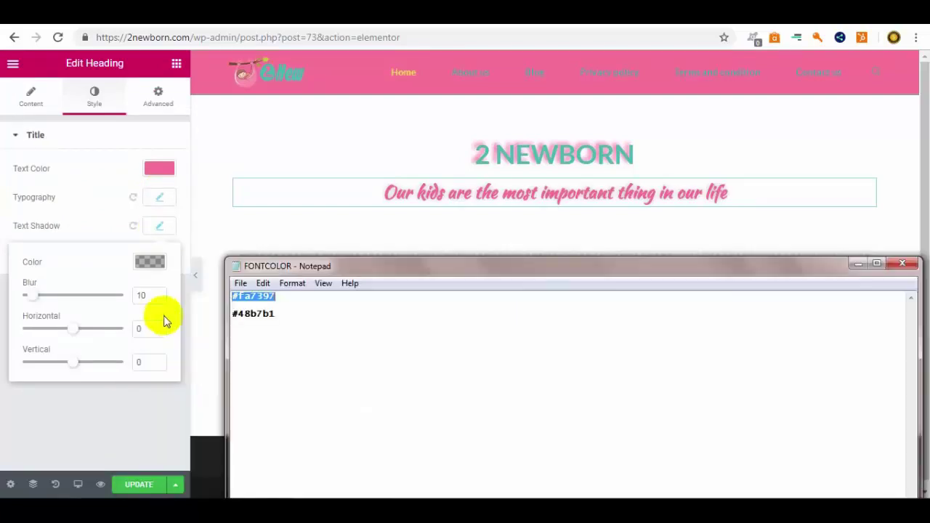
drag(278, 314, 233, 312)
right_click(239, 314)
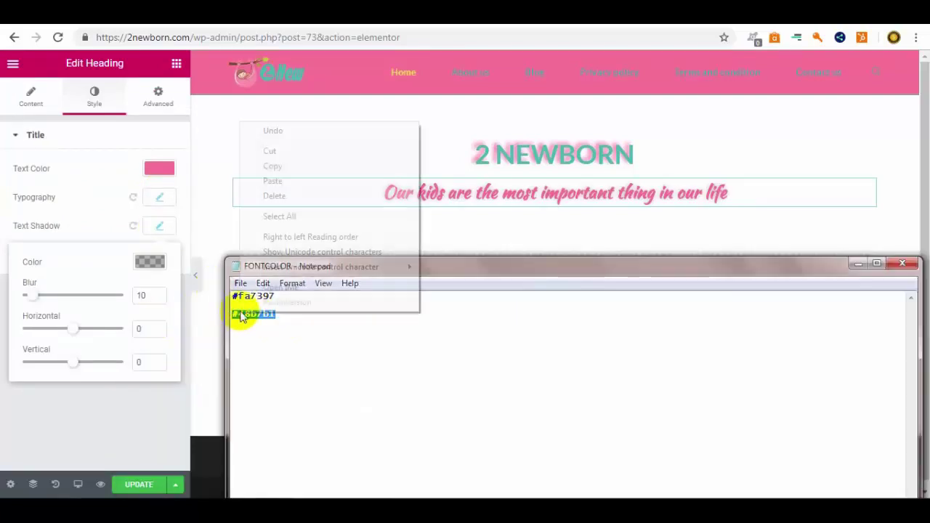
click(273, 165)
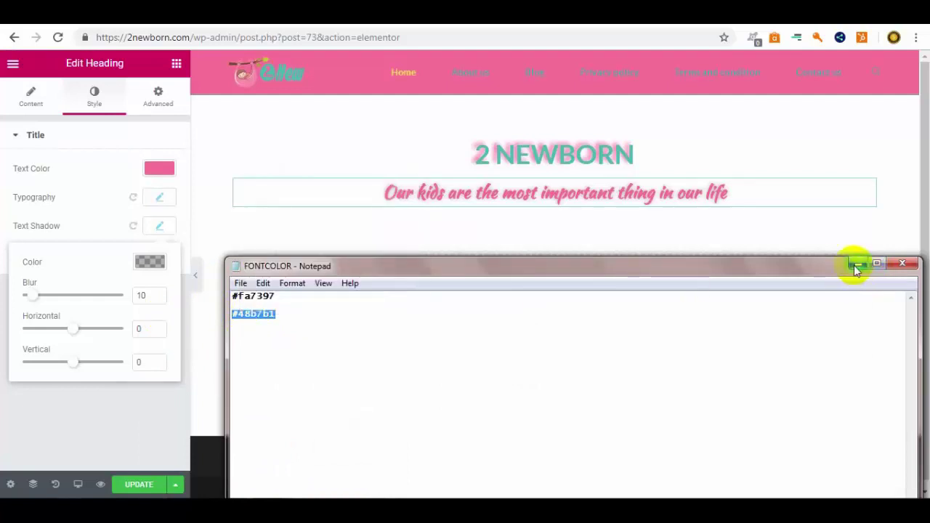
click(856, 264)
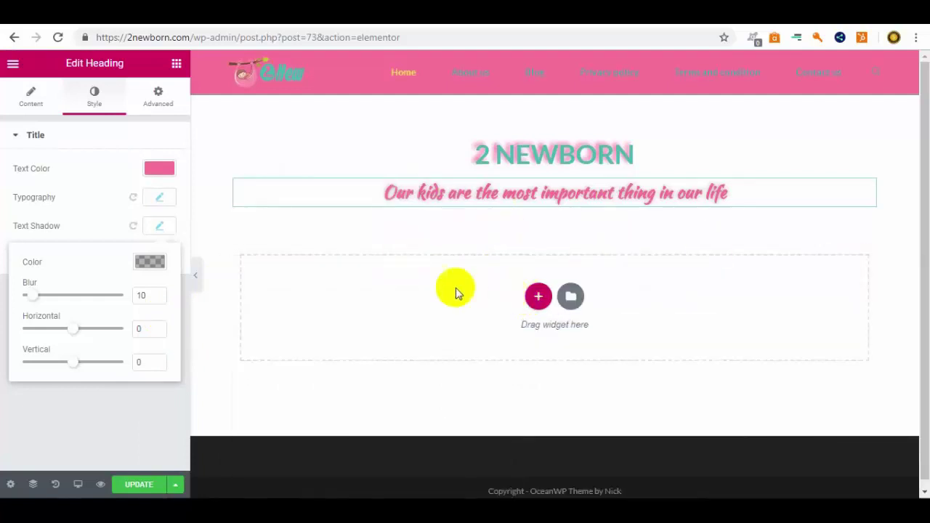
Set the tagline heading's text shadow color to #48b7b1 and update the page.
click(151, 263)
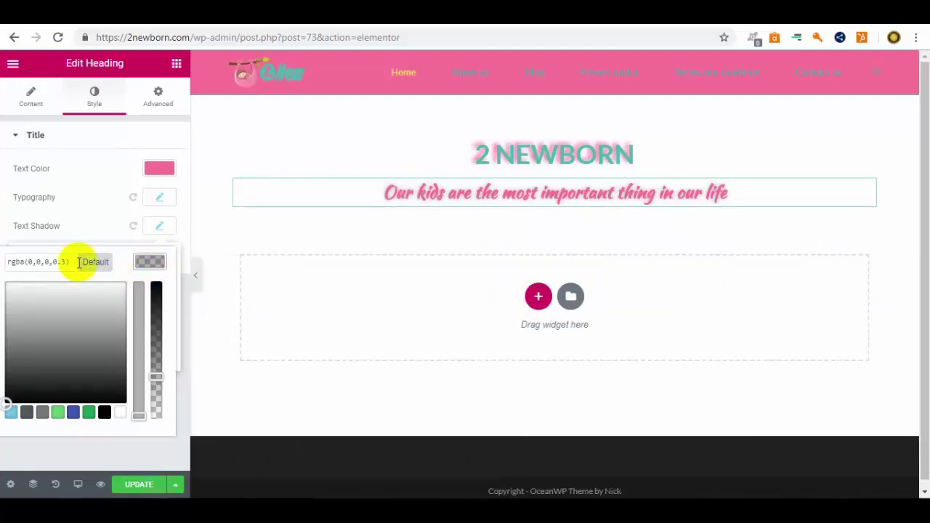
drag(70, 262, 16, 260)
right_click(46, 262)
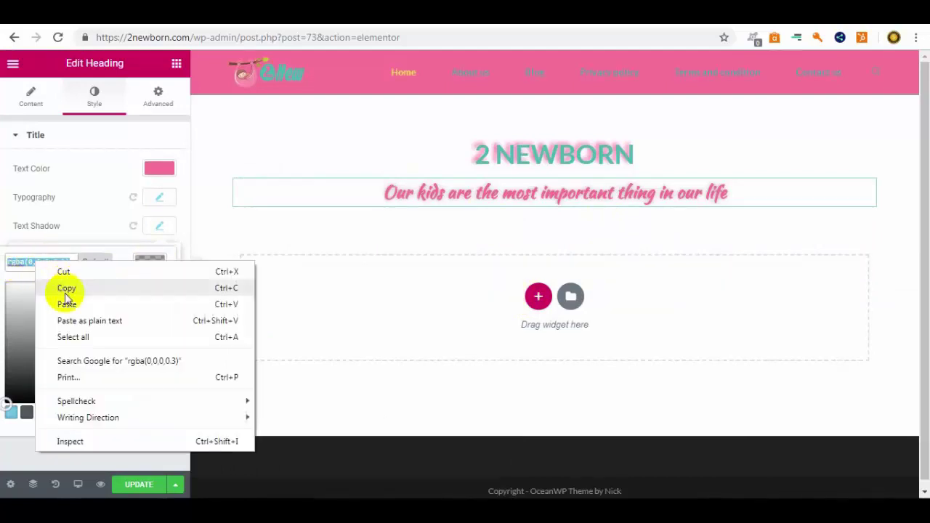
click(63, 288)
key(ctrl+v)
click(149, 261)
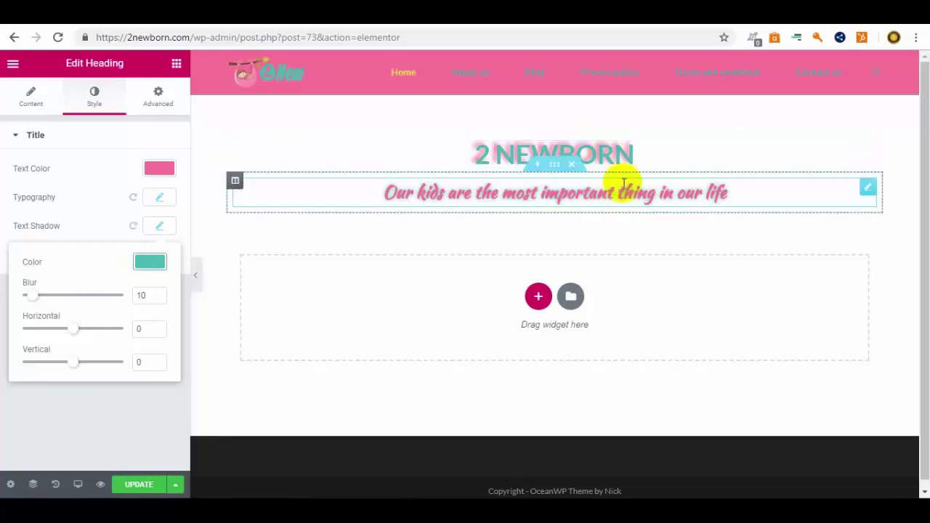
click(140, 486)
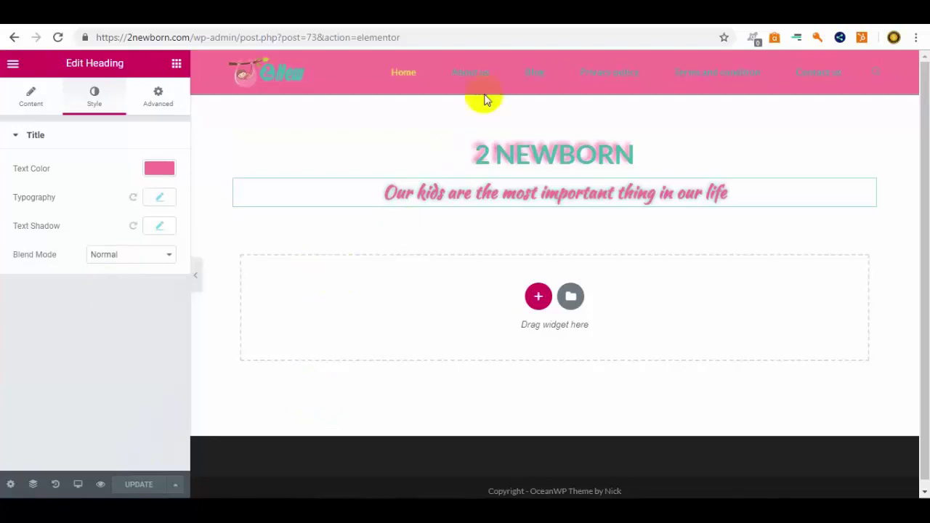
Switch to the live 2newborn.com home page and reload it to check the heading and tagline styling.
click(408, 28)
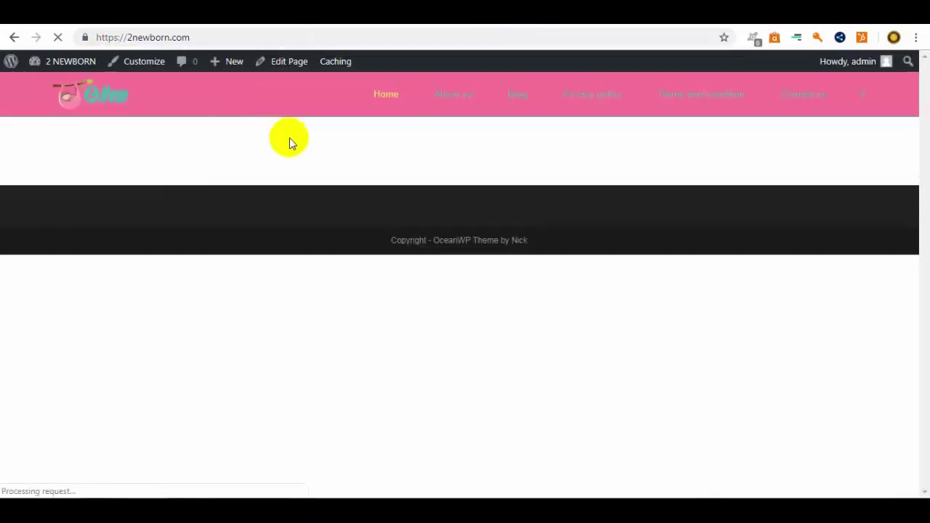
click(60, 37)
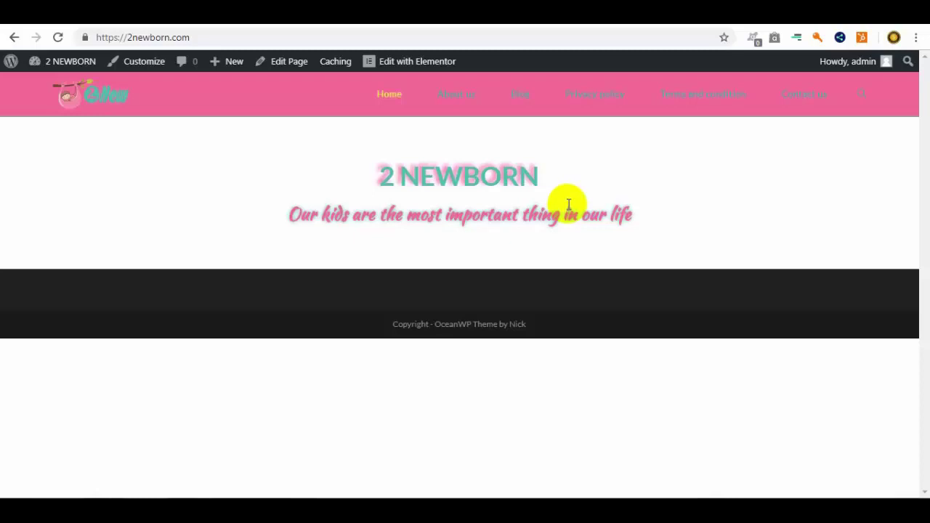
click(519, 257)
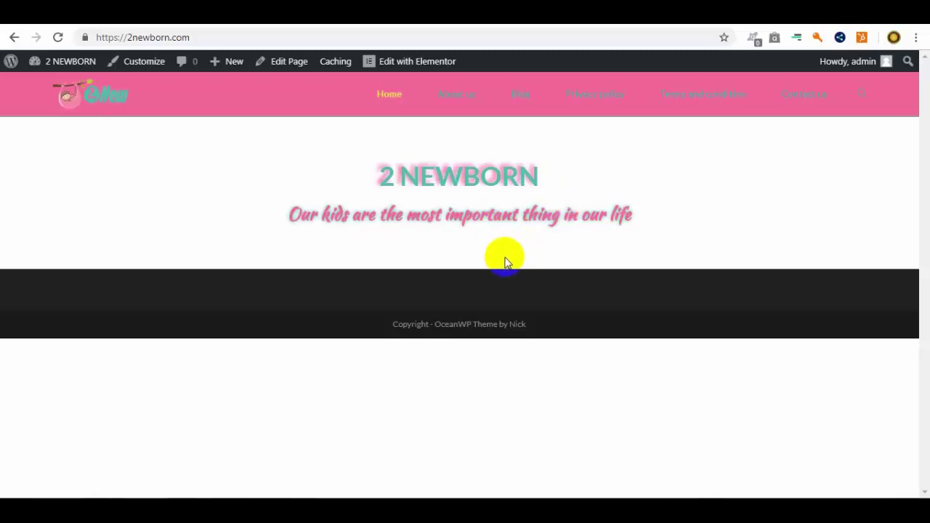
click(500, 292)
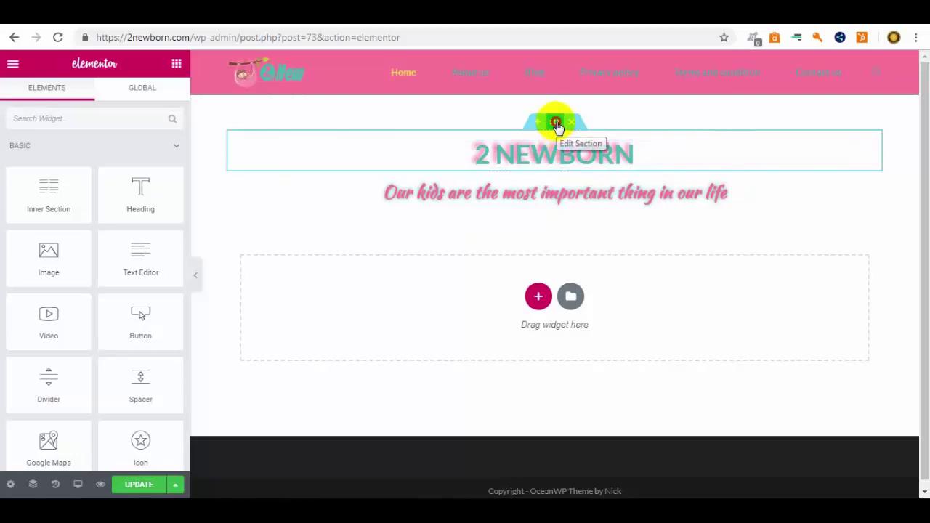
Give the section containing the 2 NEWBORN heading a Classic background type in its style settings.
click(555, 124)
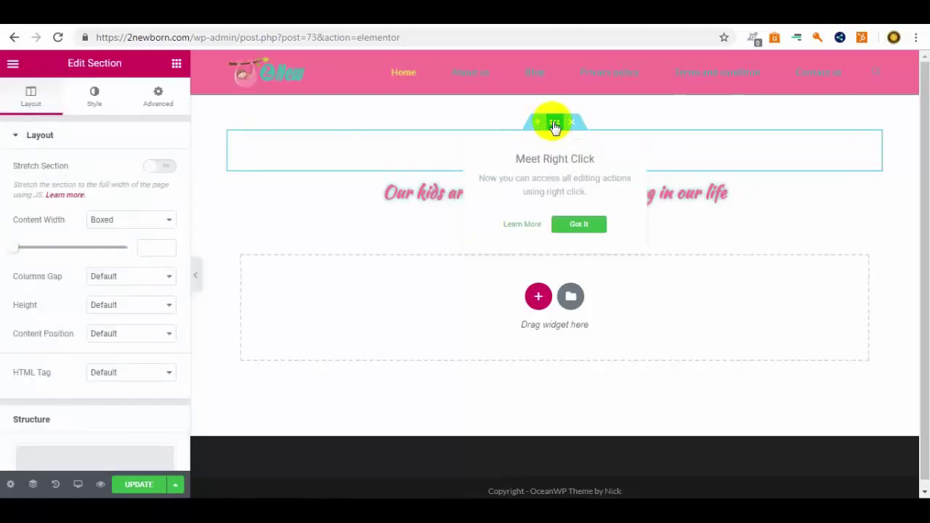
click(101, 103)
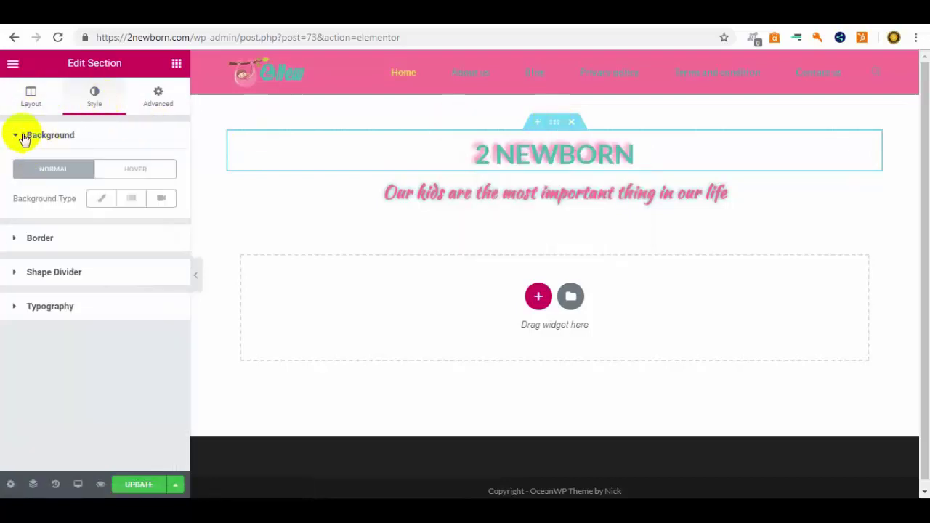
click(102, 201)
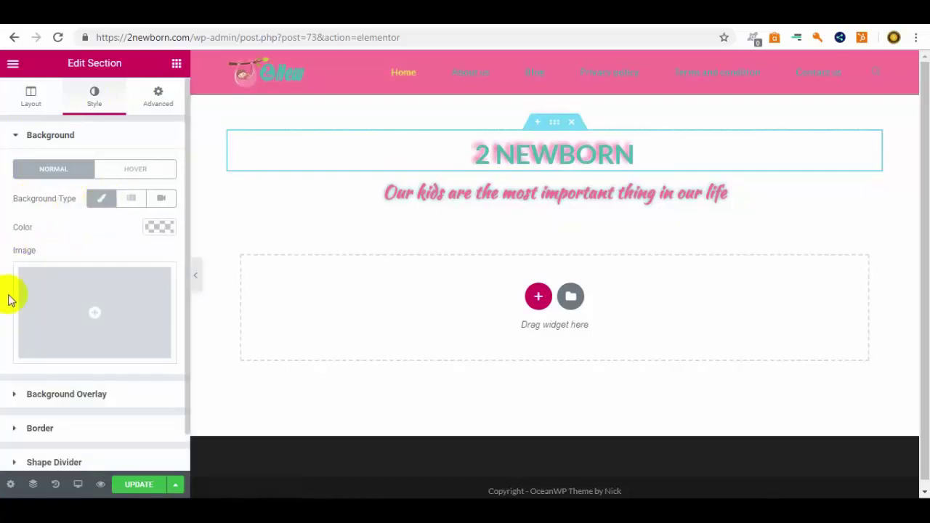
Upload the image bebe from the newborn folder and insert it as the section's background image.
click(97, 311)
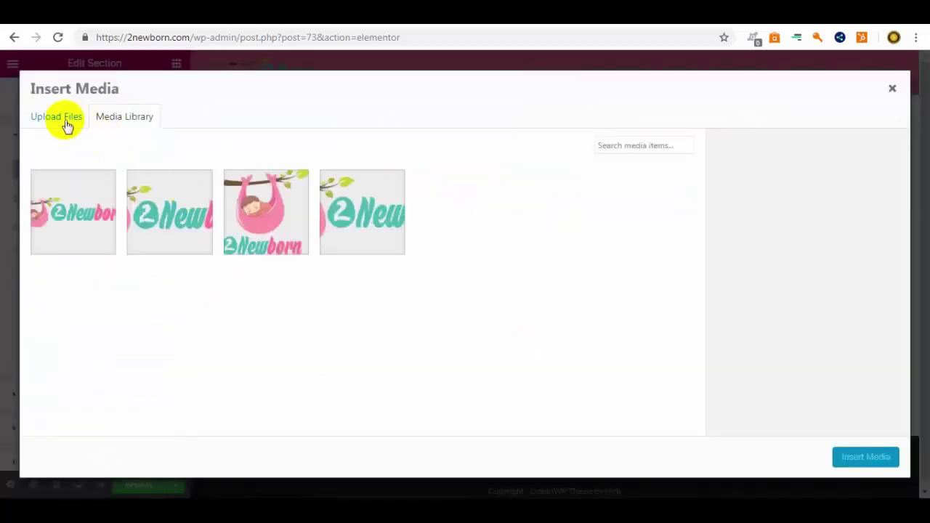
click(63, 124)
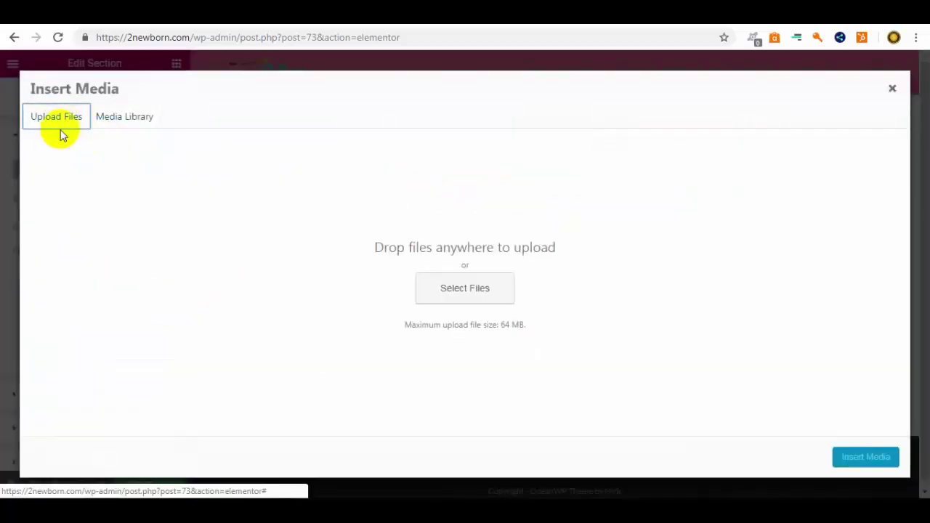
click(482, 290)
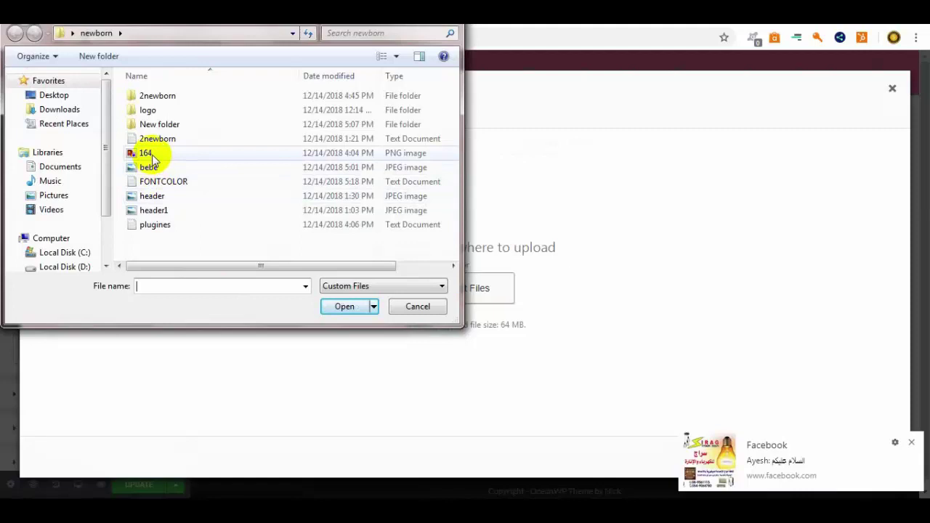
click(149, 167)
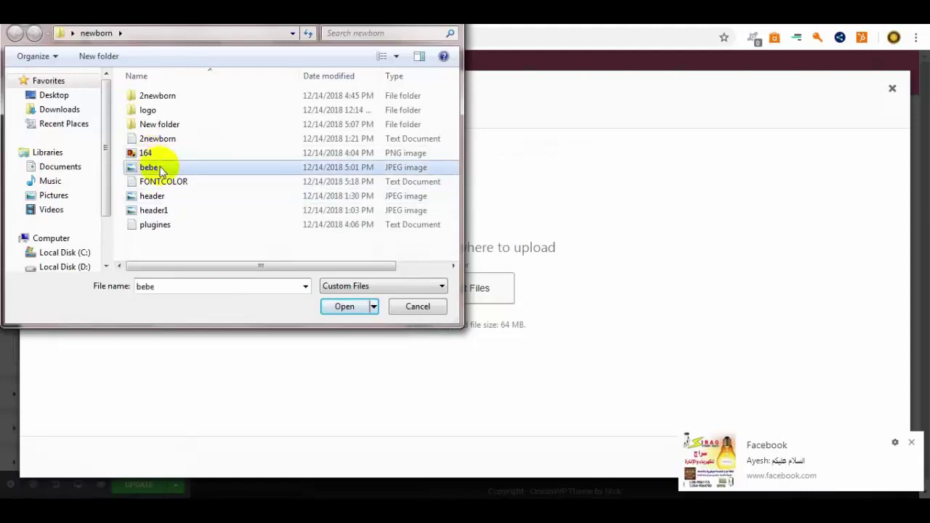
click(365, 308)
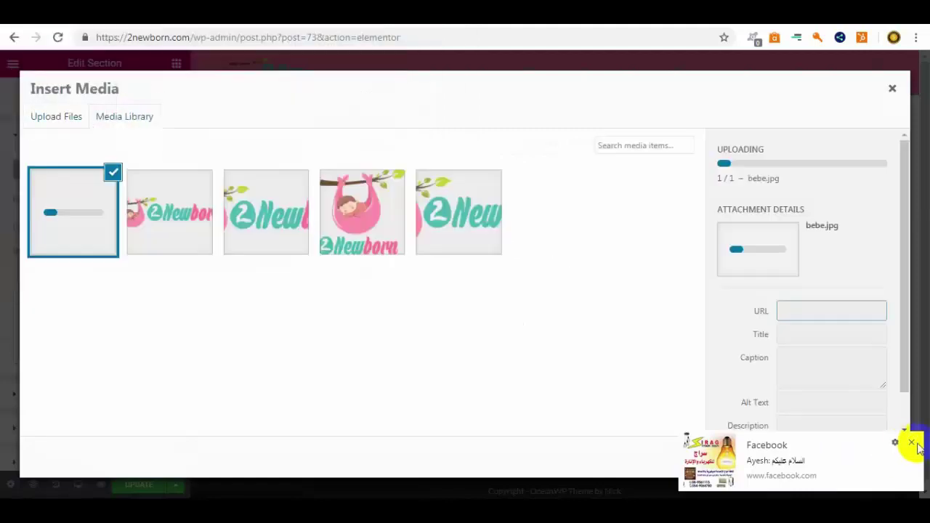
click(909, 442)
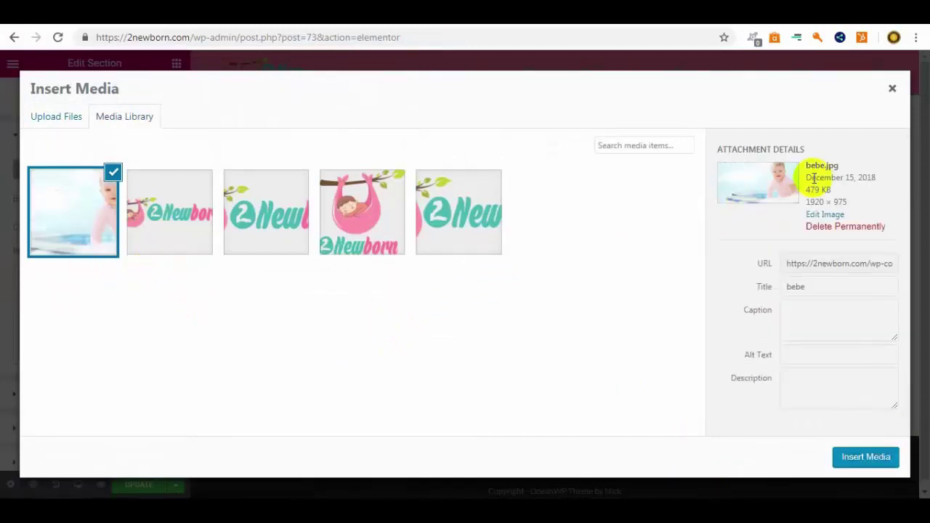
click(864, 458)
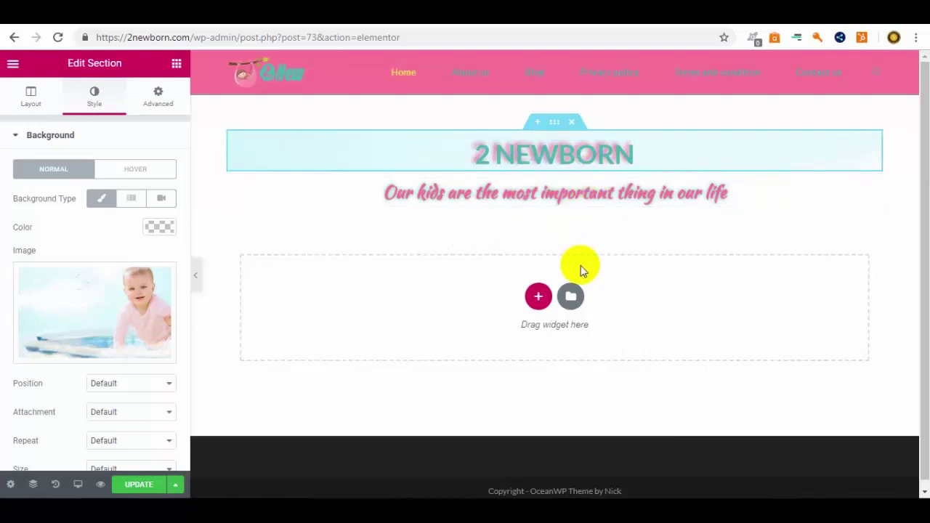
Add a line break before the 2 NEWBORN heading text.
click(476, 157)
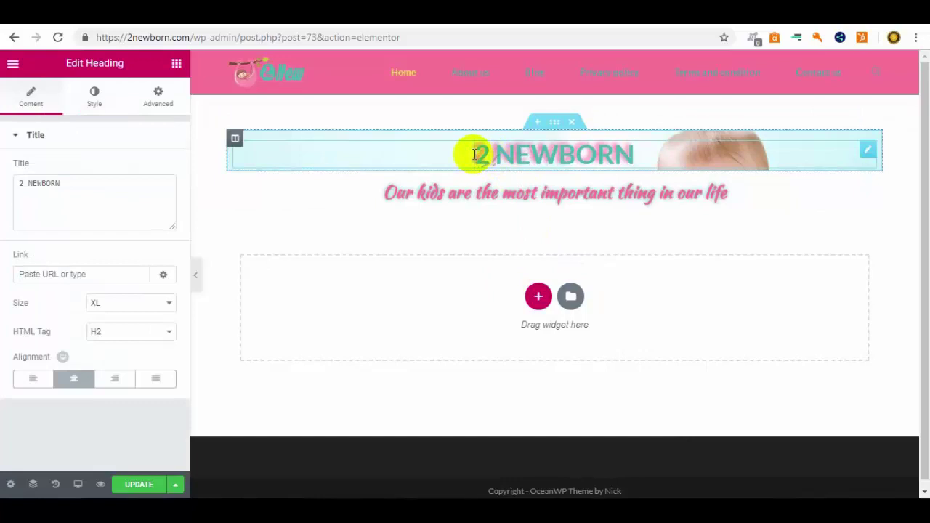
text(<br>)
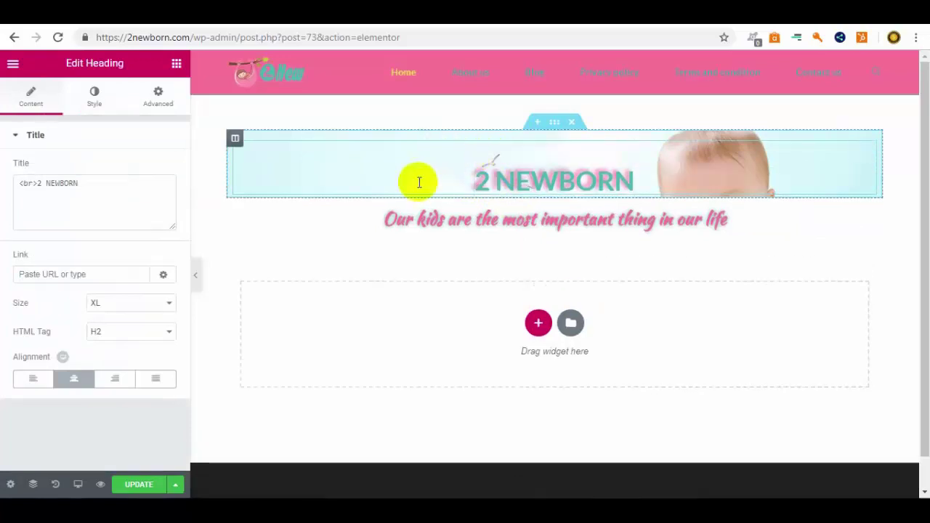
Set the background image size of the 2 NEWBORN section to Cover.
click(528, 137)
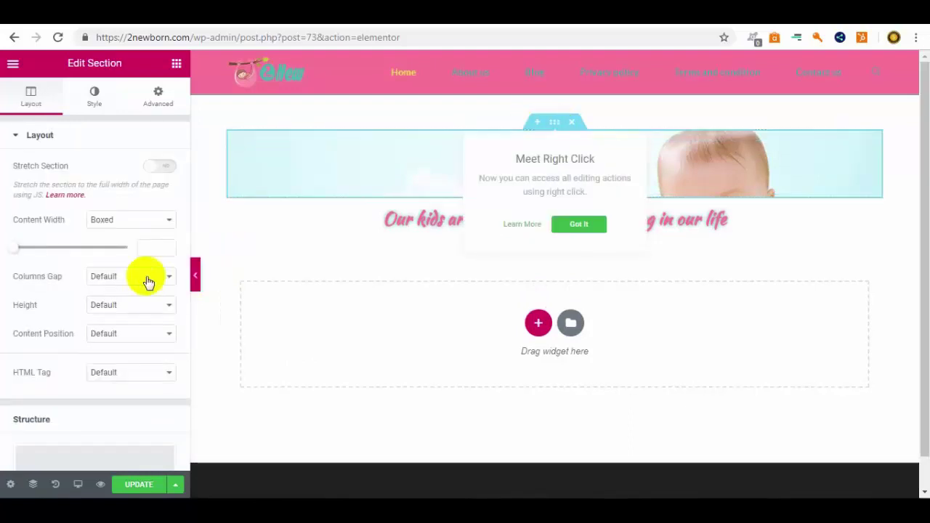
click(96, 103)
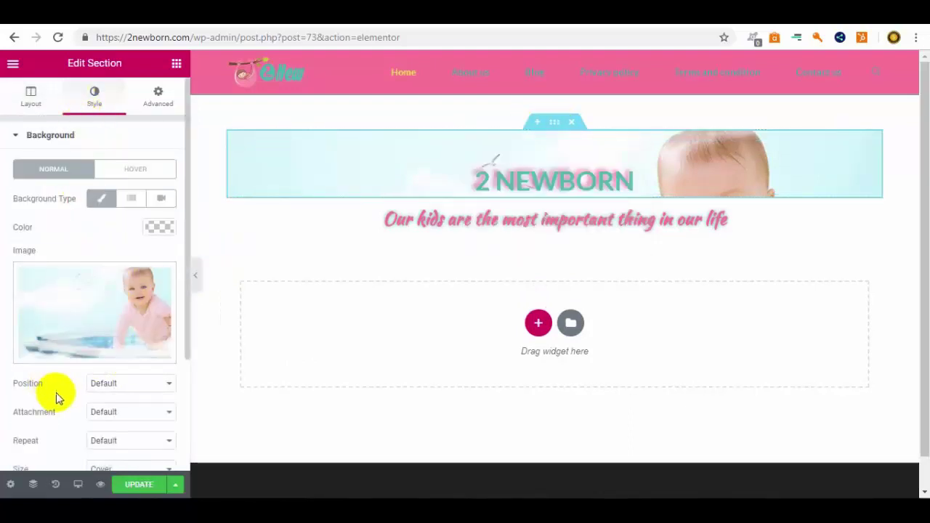
scroll(138, 389, down, 1)
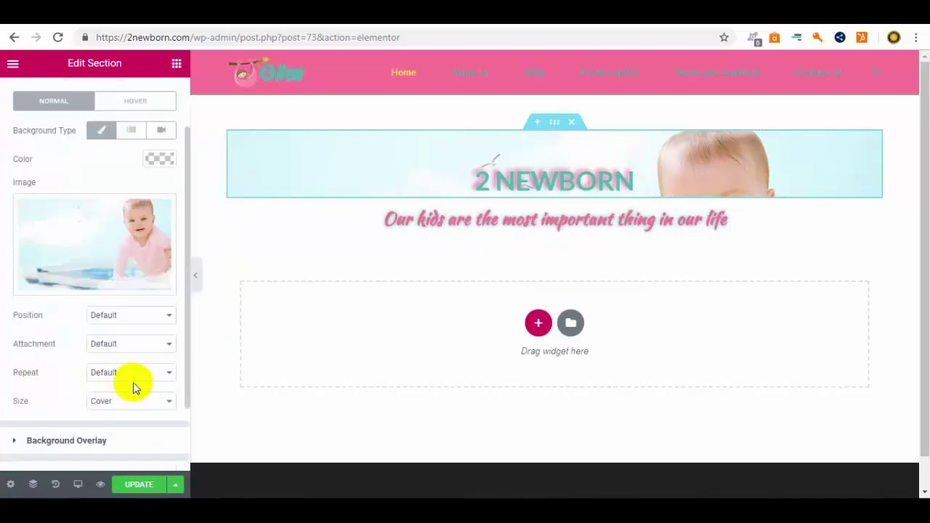
click(131, 316)
click(131, 317)
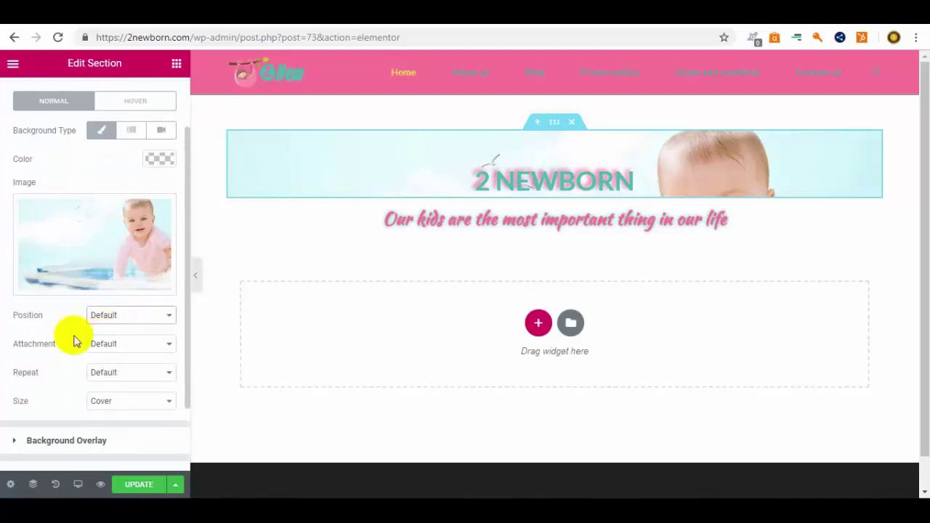
click(135, 404)
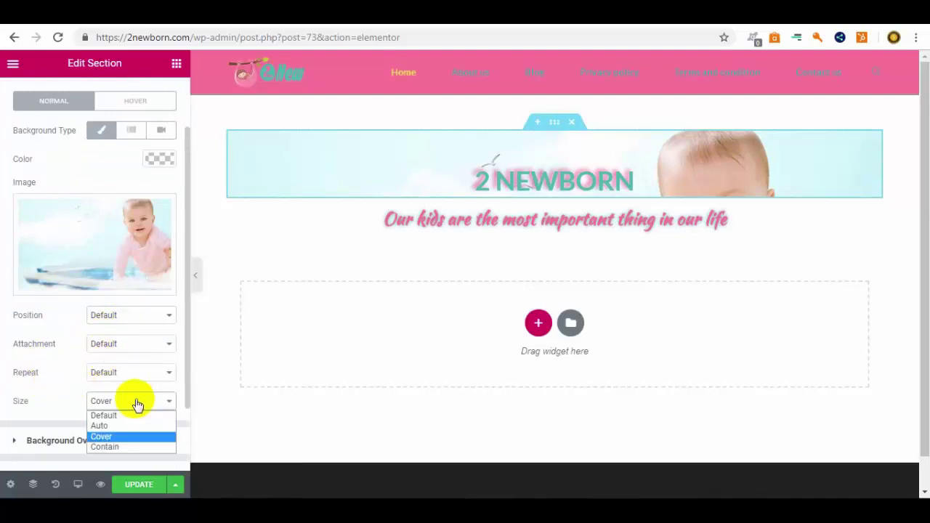
click(109, 438)
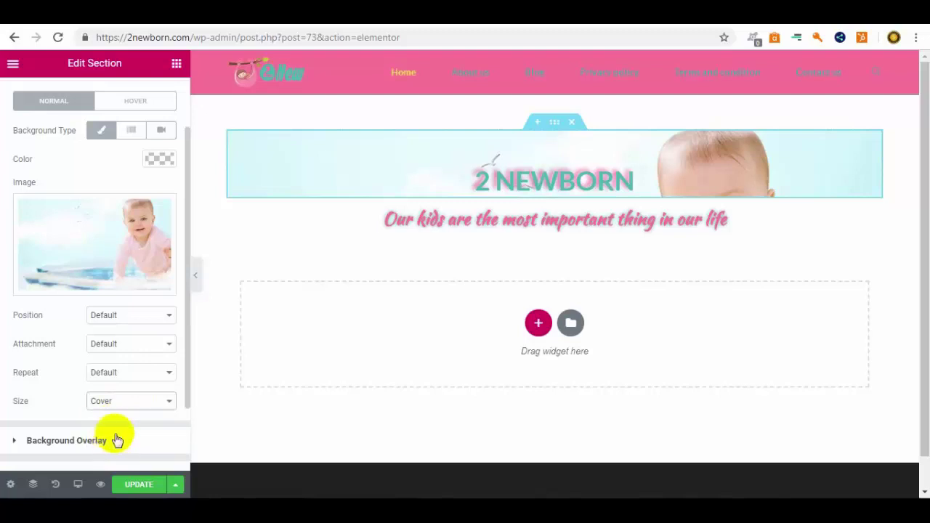
Add line breaks after the 2 NEWBORN heading text to make the section taller, removing the extra one.
click(641, 184)
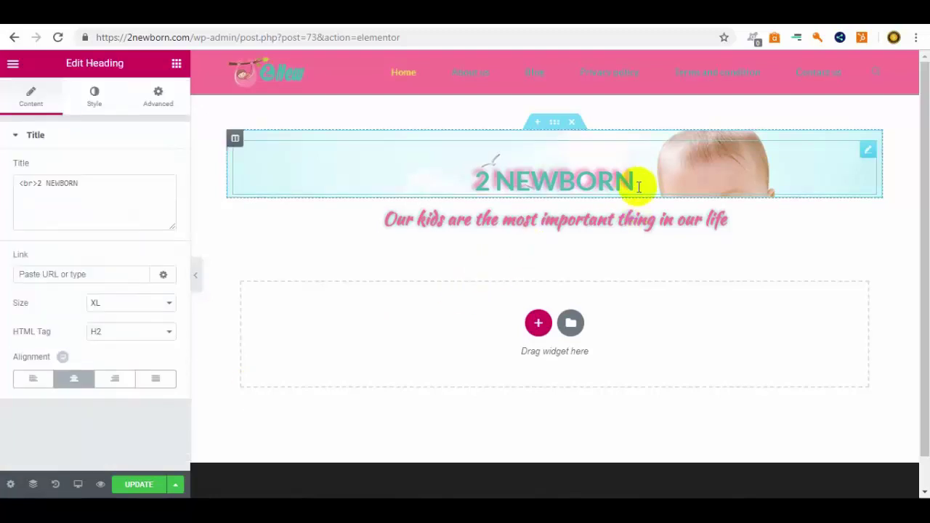
key(Return)
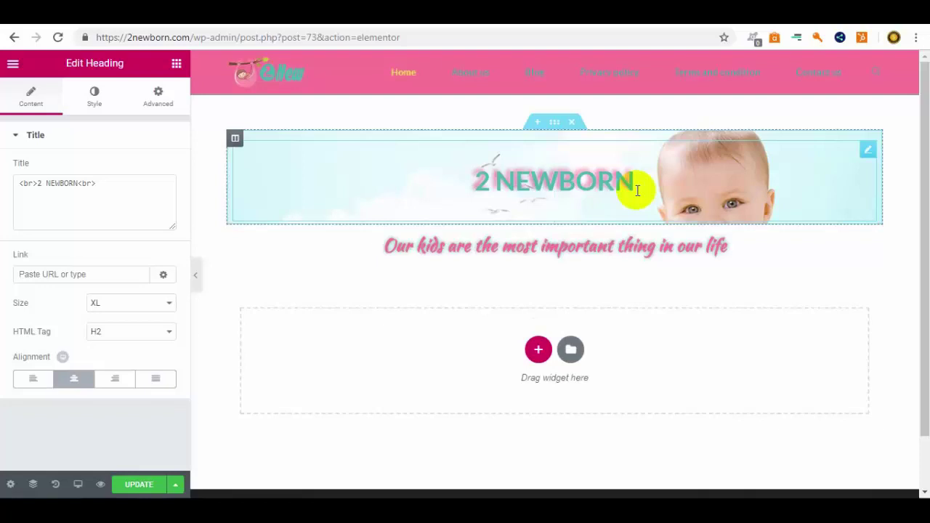
key(Return)
key(Return)
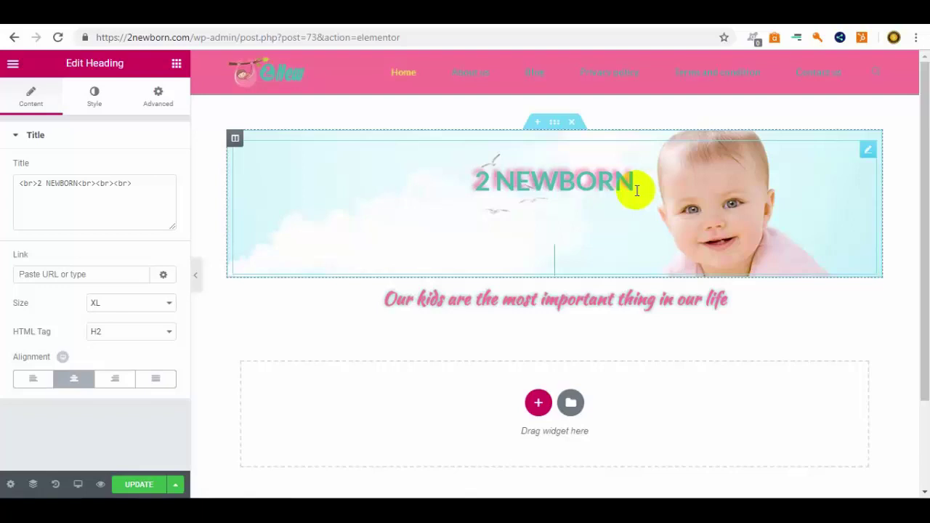
key(BackSpace)
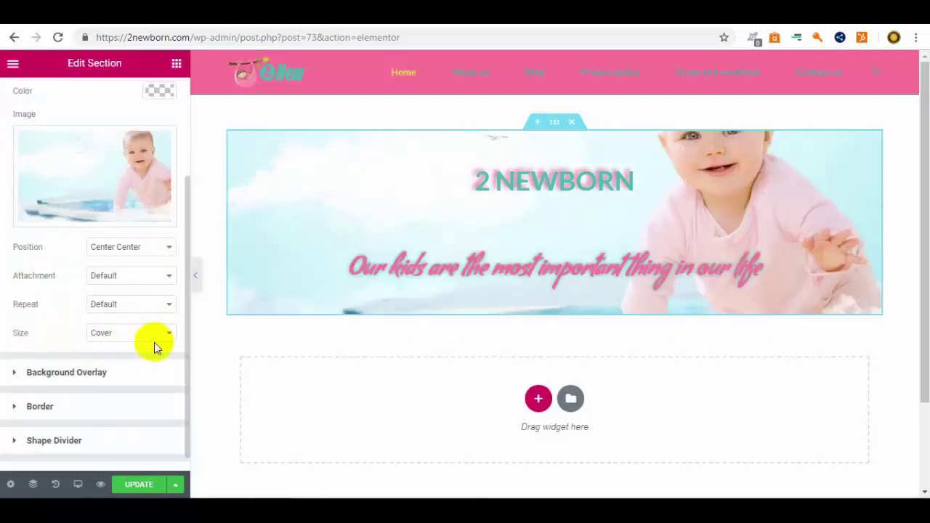
Try the Default position for the section's background image, and set it back to Center Center.
click(167, 249)
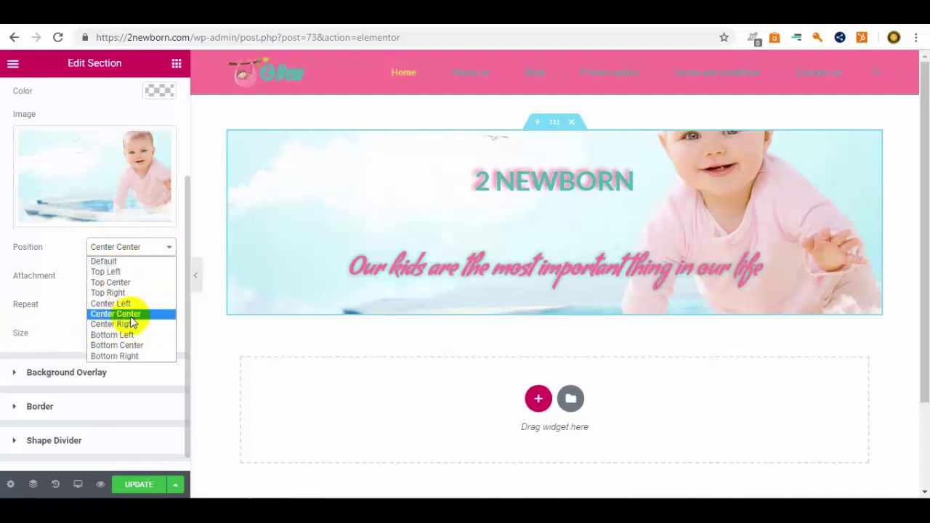
click(131, 262)
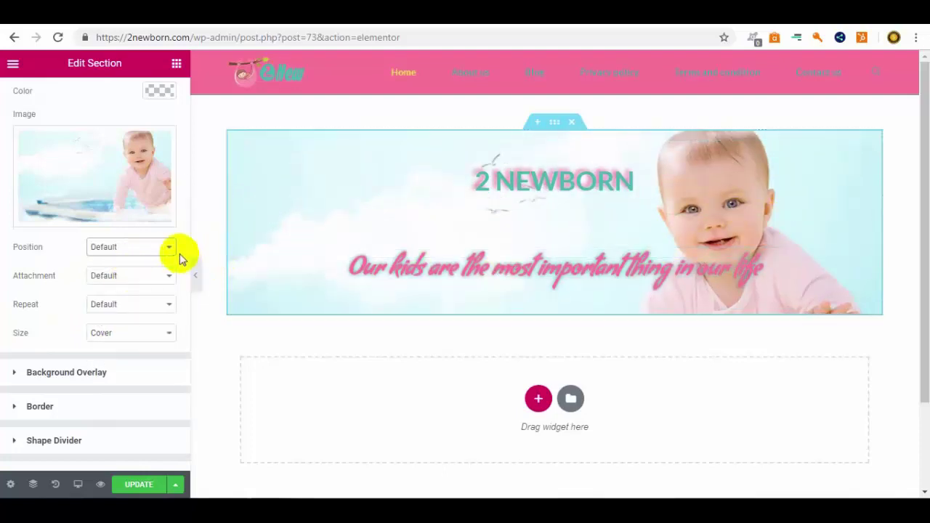
click(173, 251)
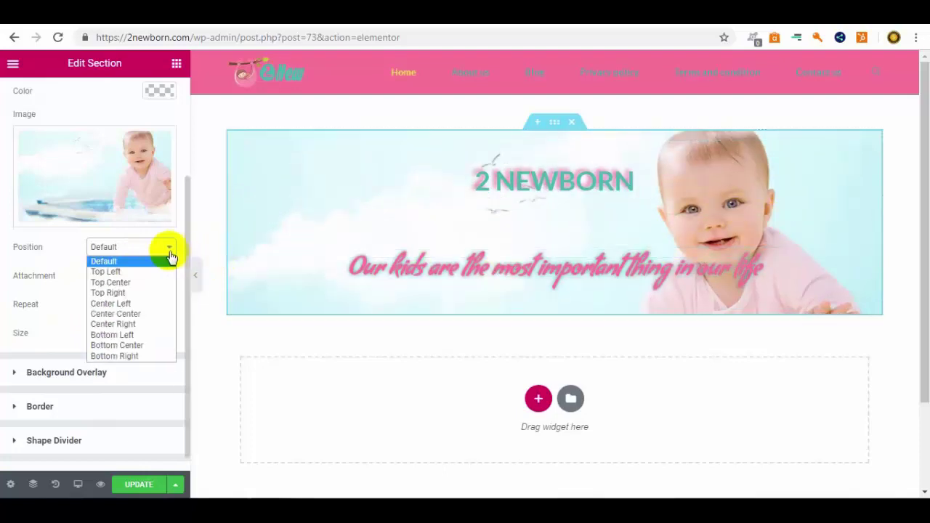
click(102, 313)
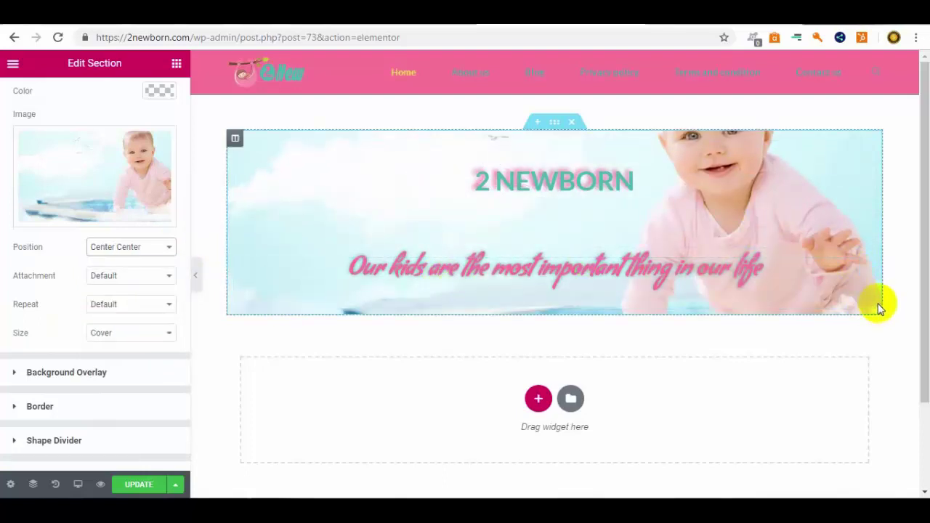
Add five more line breaks after the heading "Our kids are the most important thing in our life" to make the section taller.
click(385, 284)
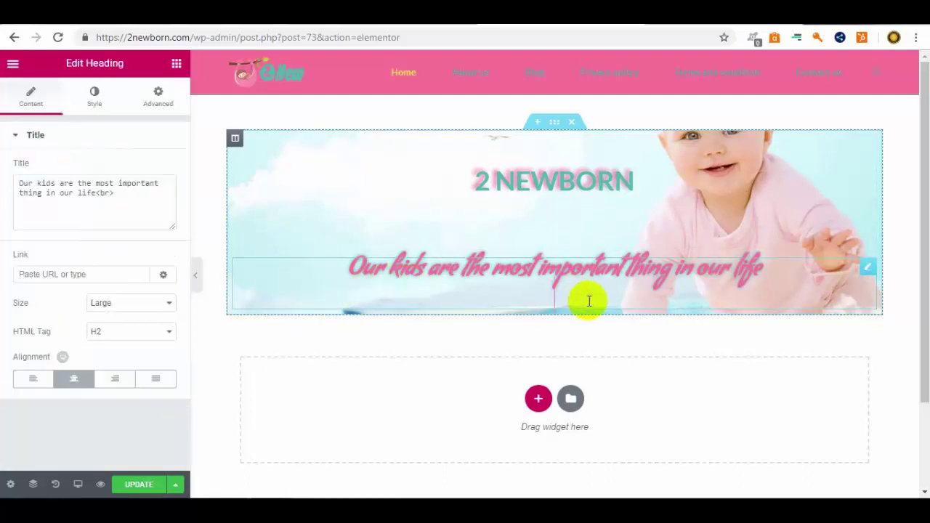
key(Return)
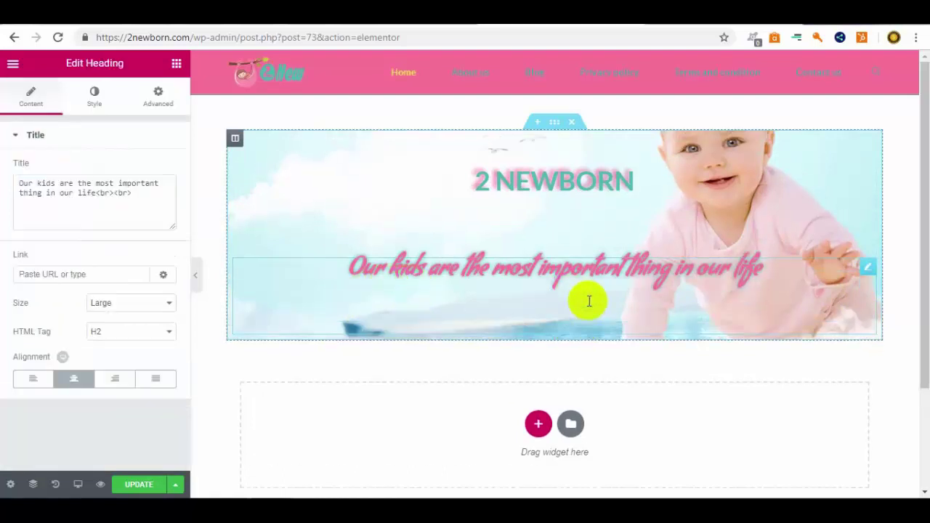
key(Return)
key(Return)
key(Return)
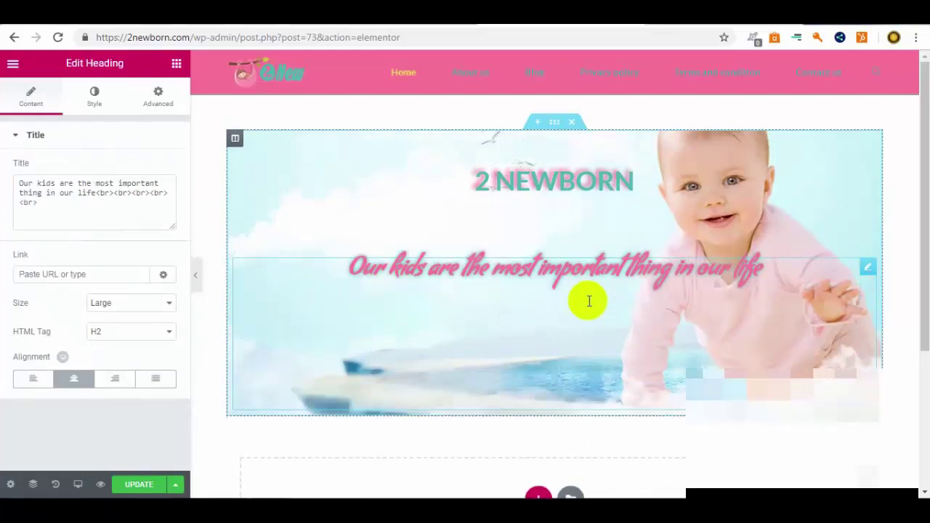
key(Return)
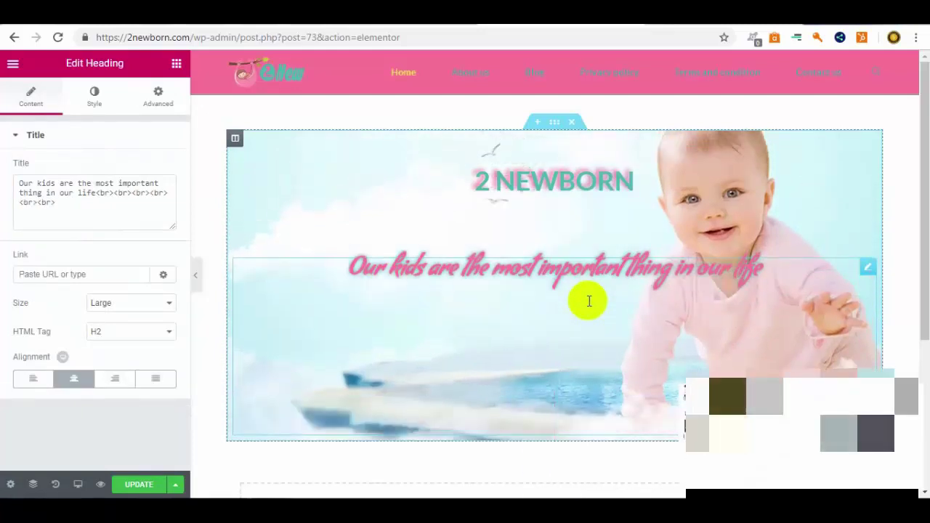
Try adding three more line breaks after the tagline heading "Our kids are the most important thing in our life".
key(Return)
key(Return)
key(Return)
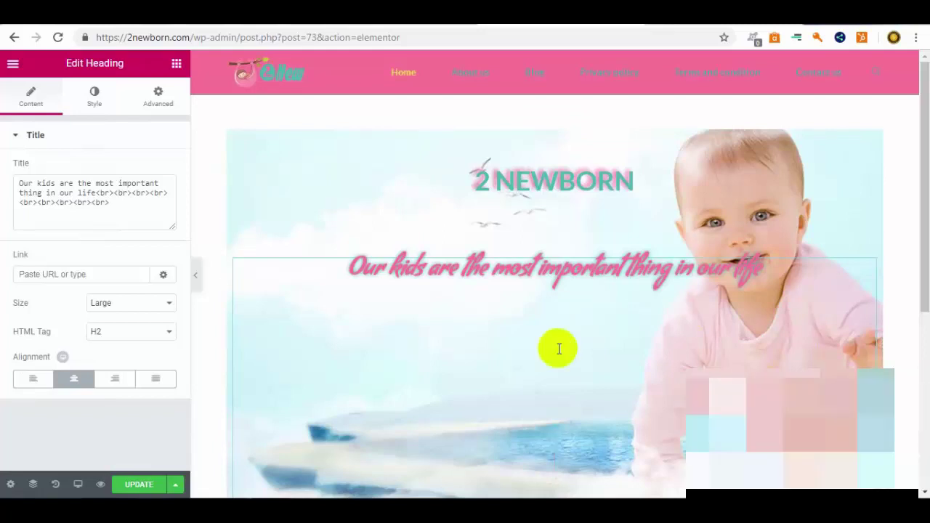
Reduce the line breaks at the end of the tagline heading's title to three <br> tags.
click(123, 205)
mouse_move(122, 206)
mouse_down()
mouse_move(121, 193)
mouse_move(131, 191)
mouse_up()
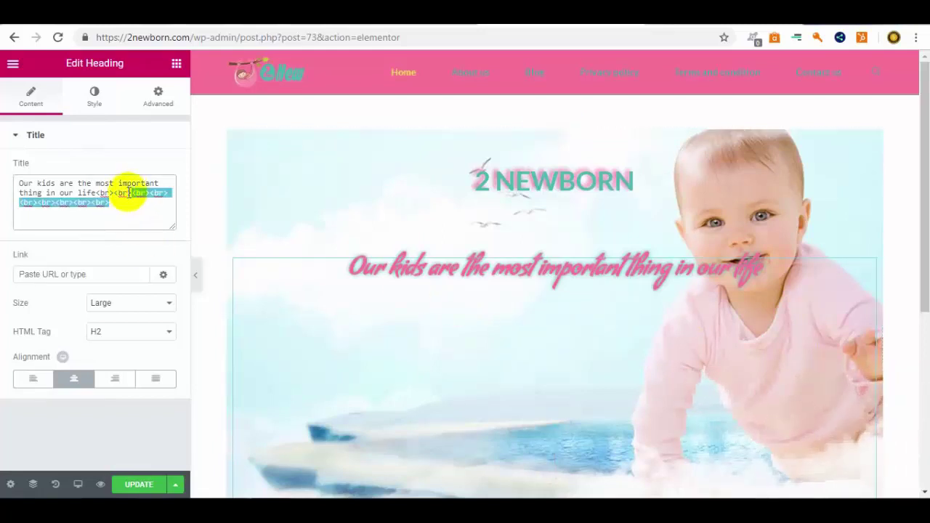
key(BackSpace)
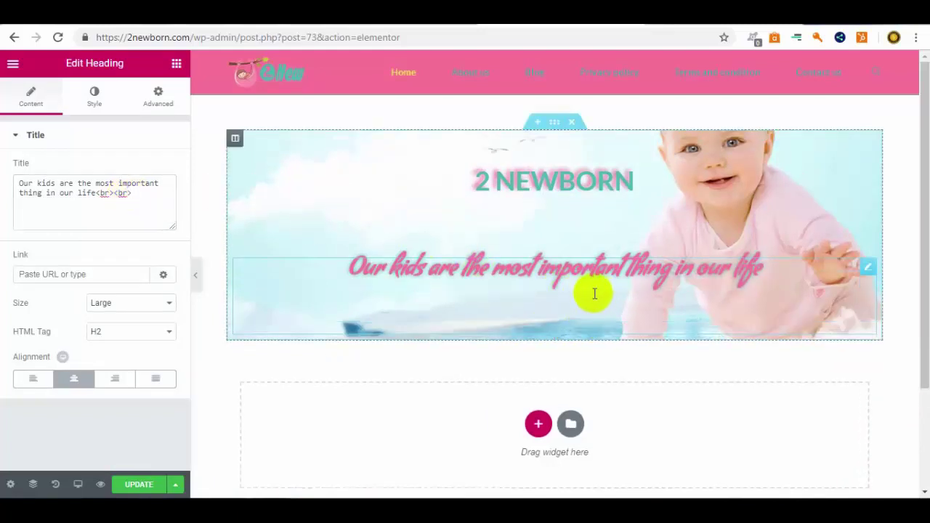
key(Return)
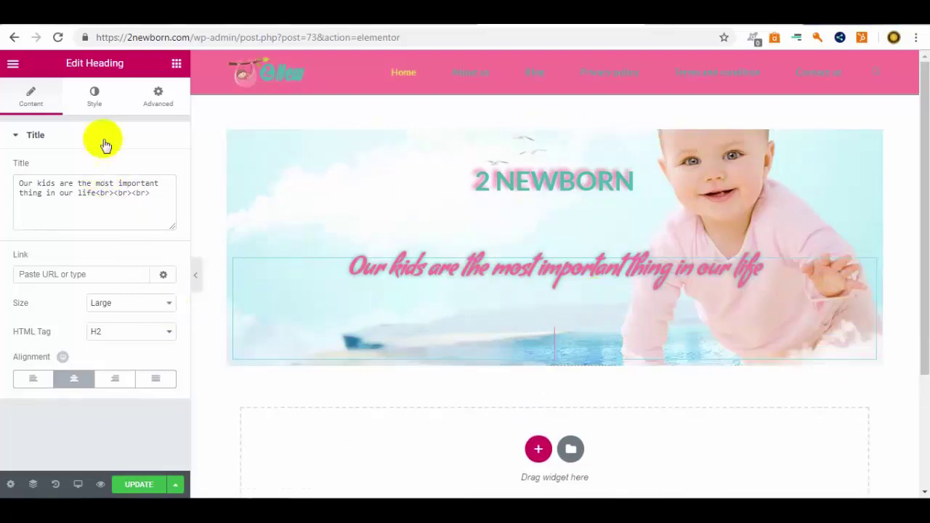
Open the background image style settings of the section containing the two headings.
click(95, 98)
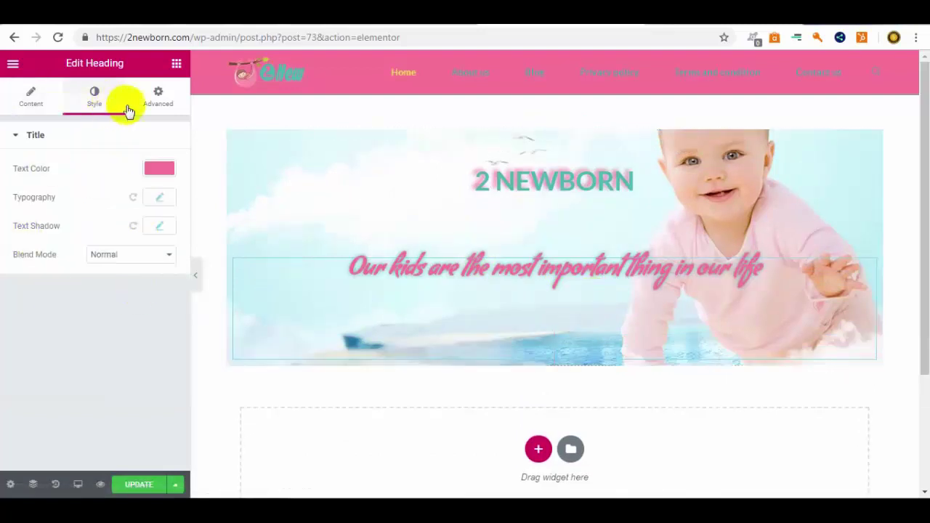
click(443, 176)
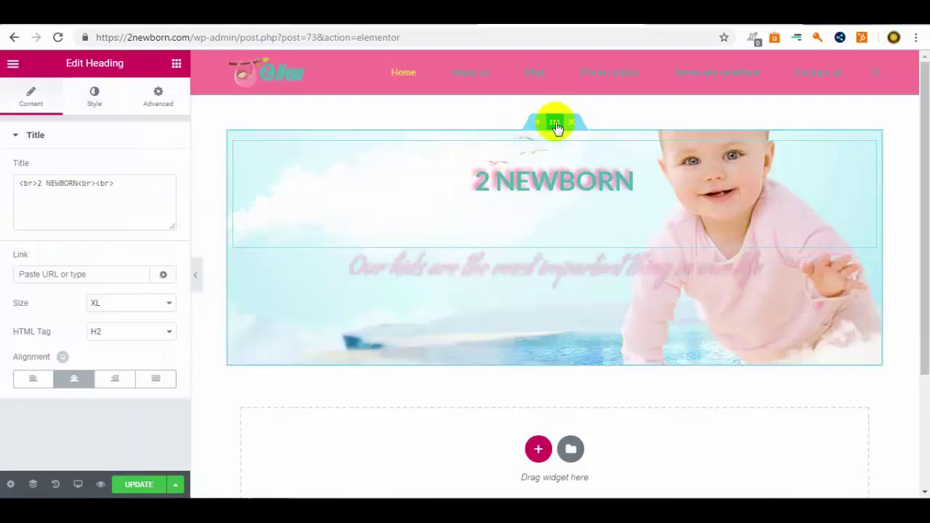
click(556, 125)
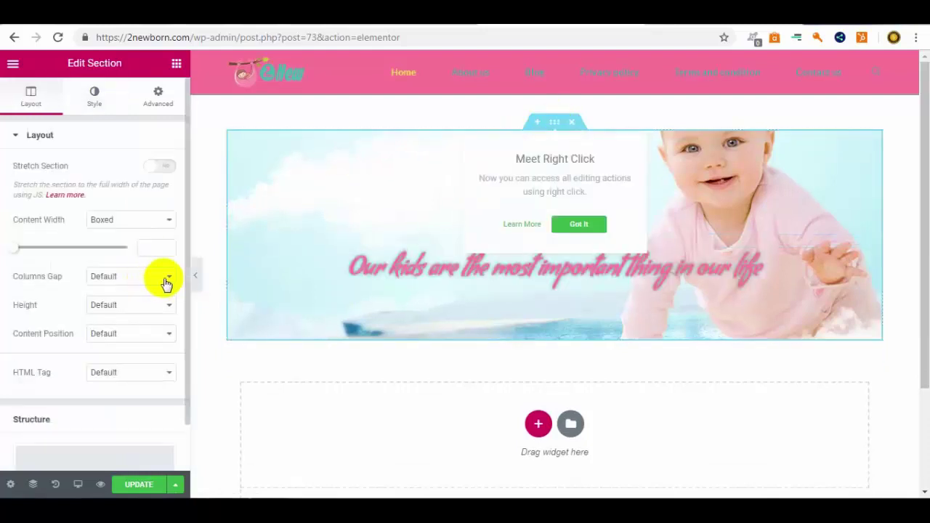
click(93, 109)
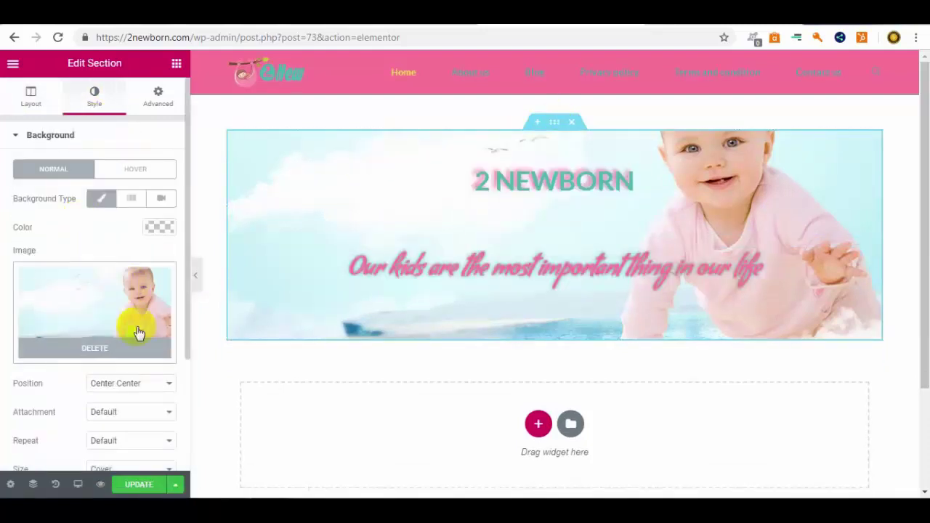
scroll(185, 367, down, 1)
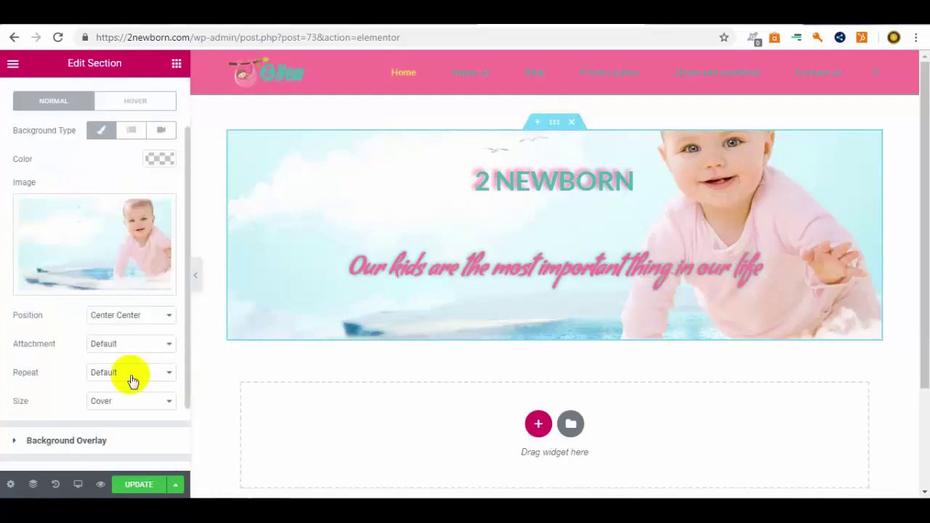
Try the Fixed attachment for the section's background image, and return it to Default.
click(170, 347)
click(170, 349)
click(170, 346)
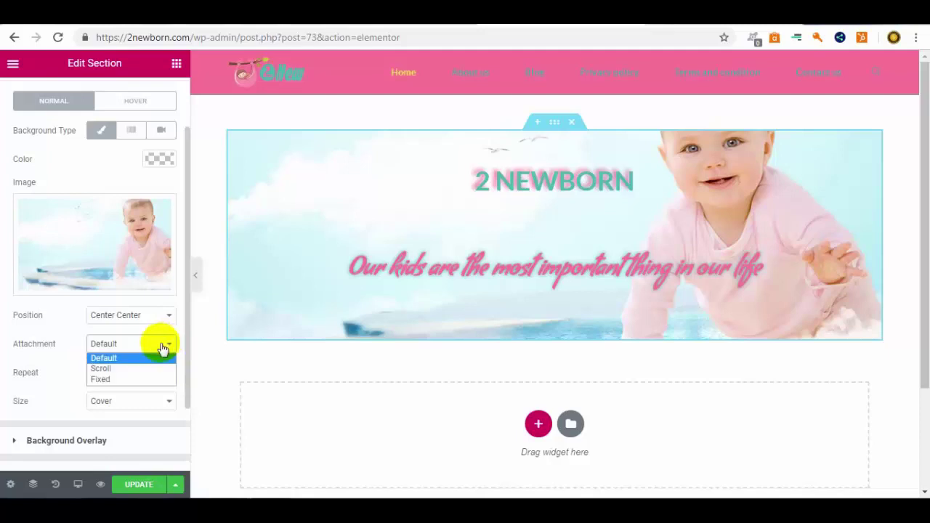
click(125, 379)
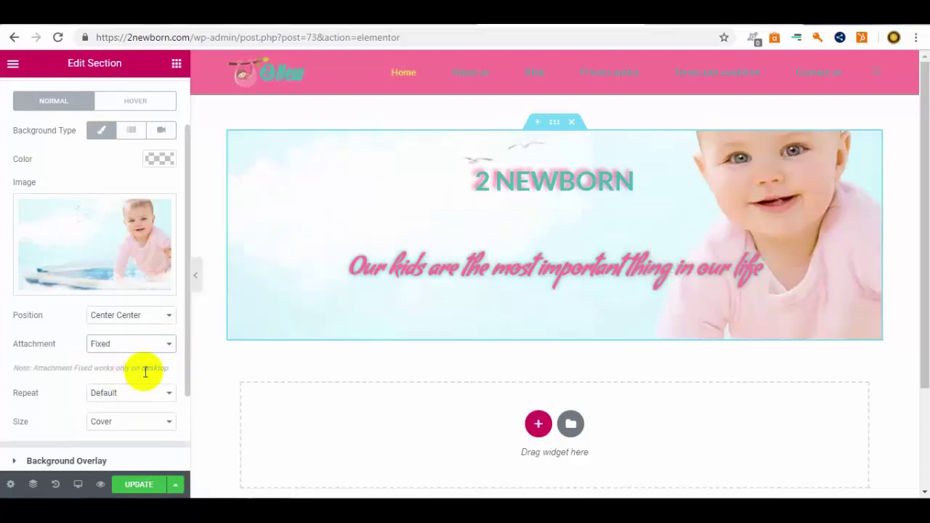
click(164, 344)
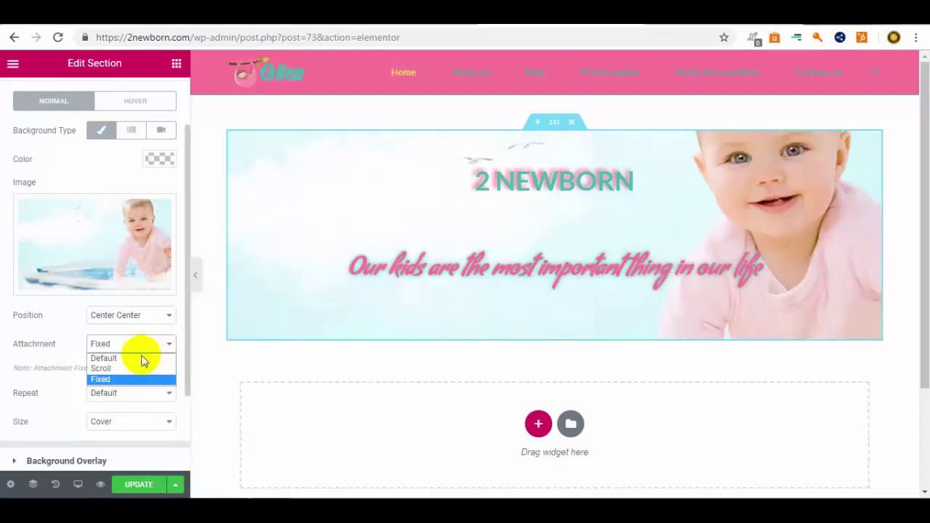
click(131, 356)
Set the section's background image position to Top Center and update the page.
click(170, 319)
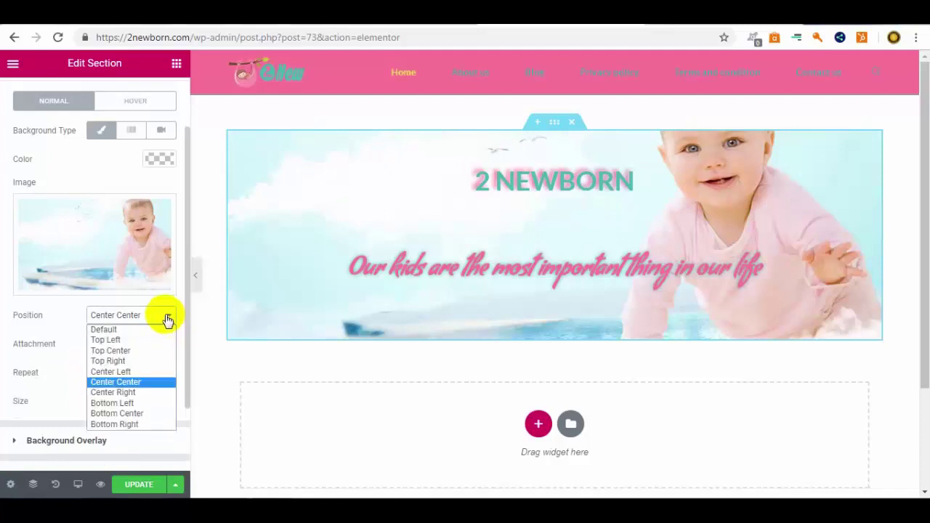
click(122, 353)
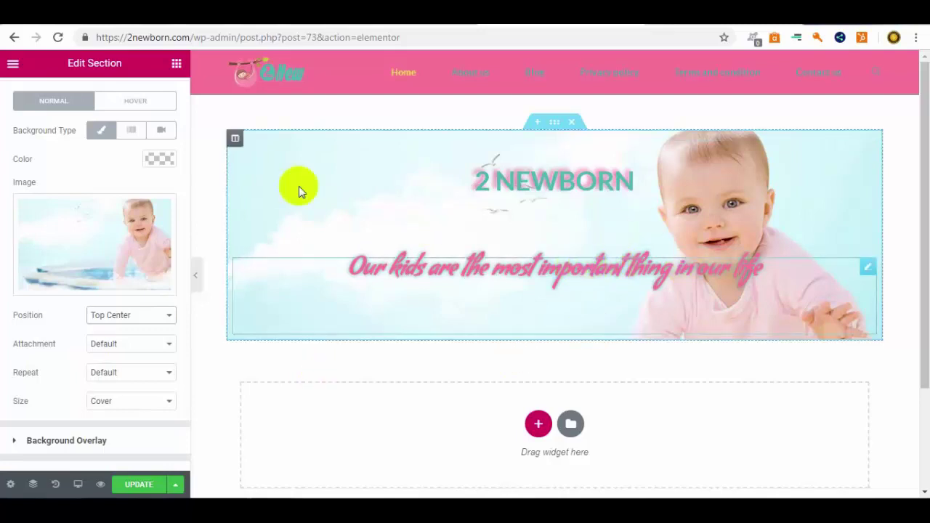
click(148, 485)
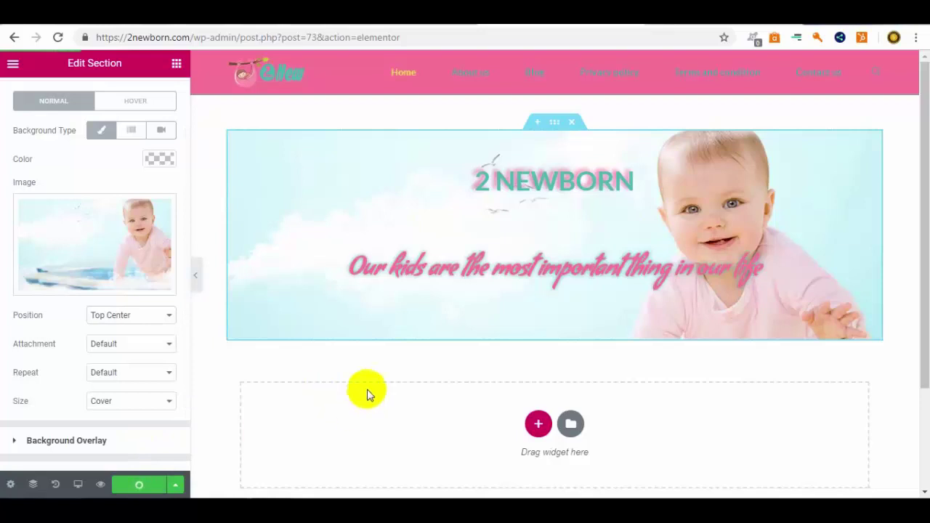
Reload the live 2newborn.com home page to check the banner, and return to the page editor.
click(407, 23)
click(58, 37)
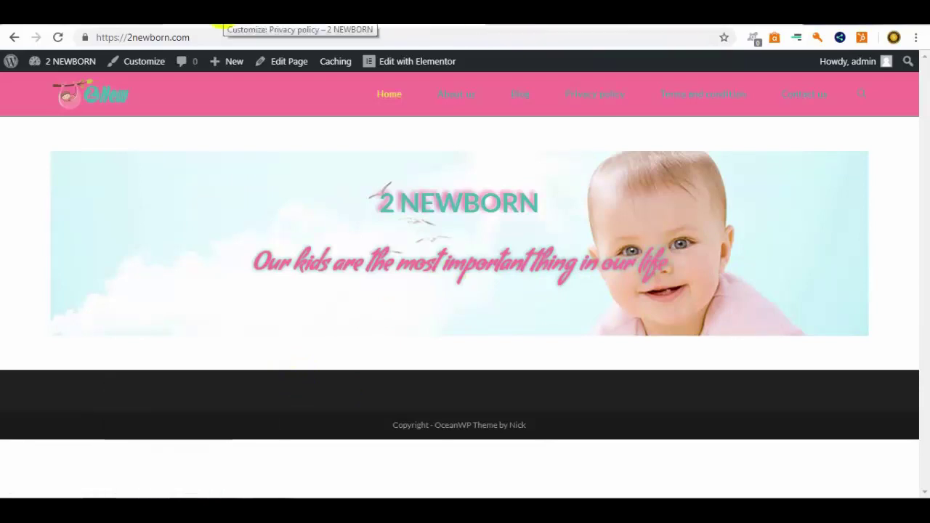
click(542, 26)
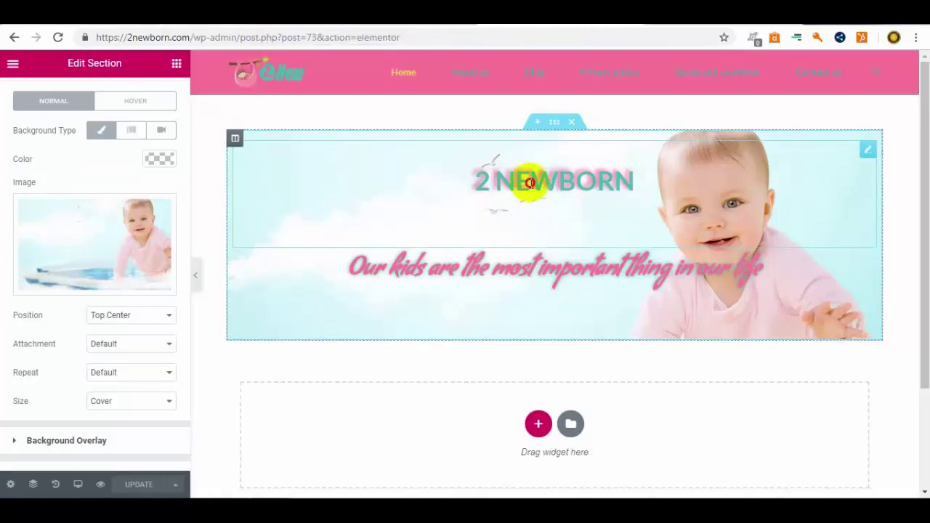
Set the "2 NEWBORN" heading's top margin to 38 px and its right margin to 58 px.
click(529, 182)
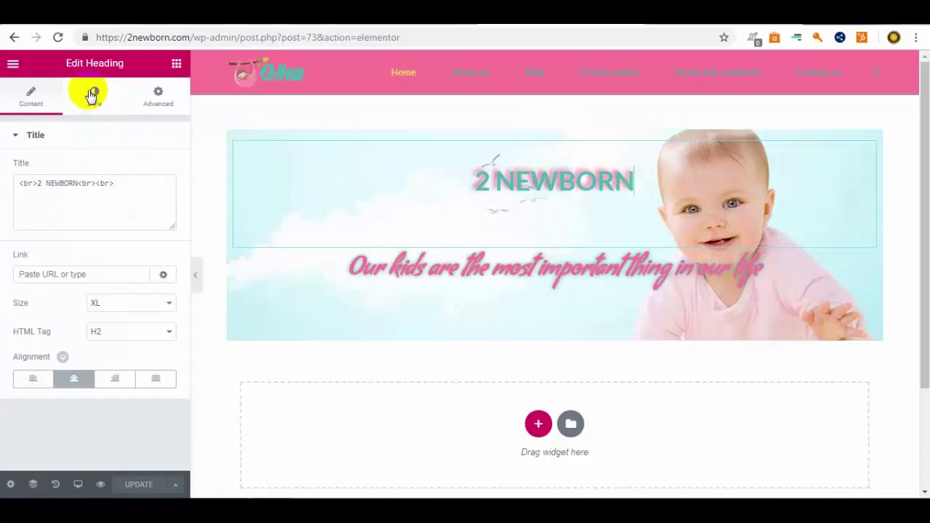
click(106, 113)
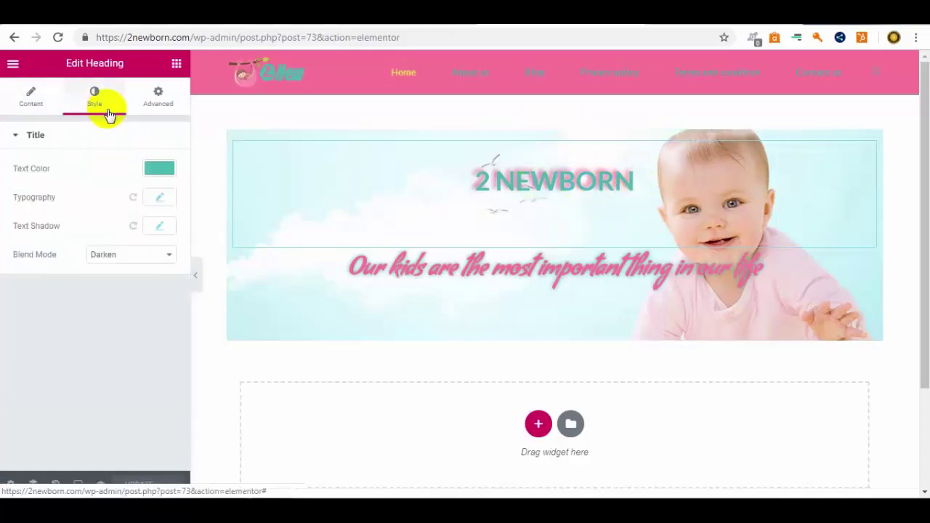
click(162, 105)
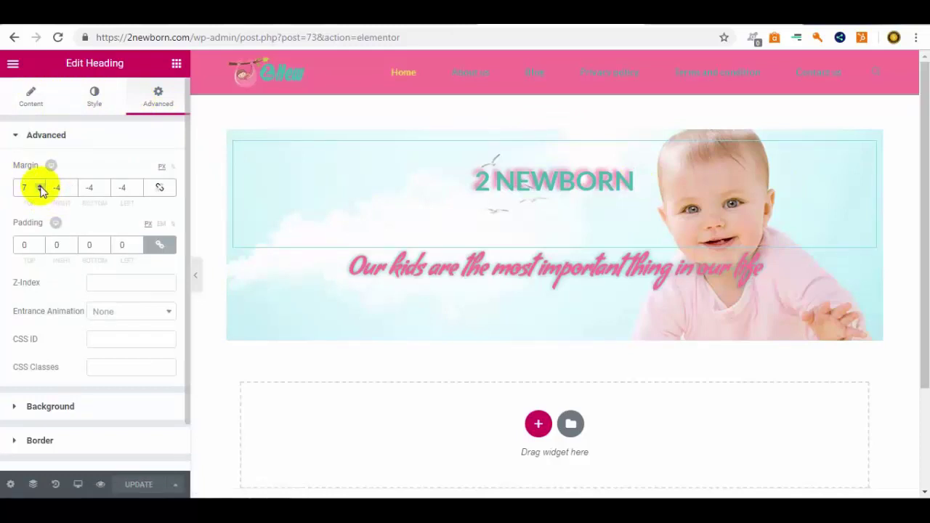
drag(40, 187, 40, 188)
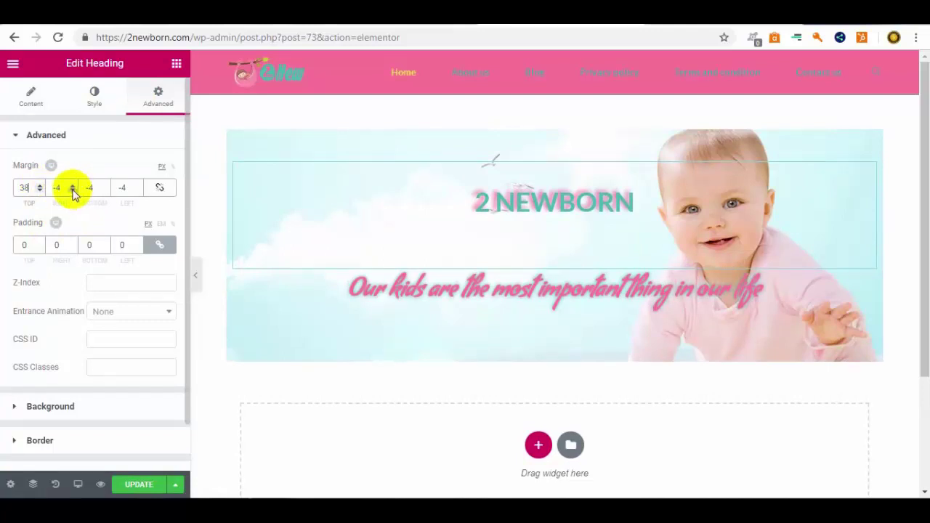
drag(72, 189, 73, 187)
Set all four tagline heading margins to -10 px, and its unlinked padding to -6 px top and 1 px right.
click(476, 296)
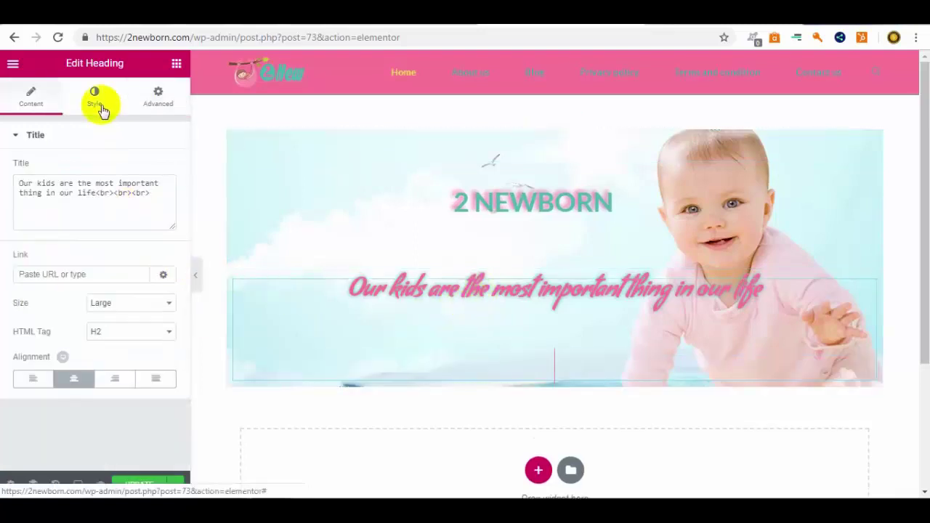
click(149, 102)
click(40, 190)
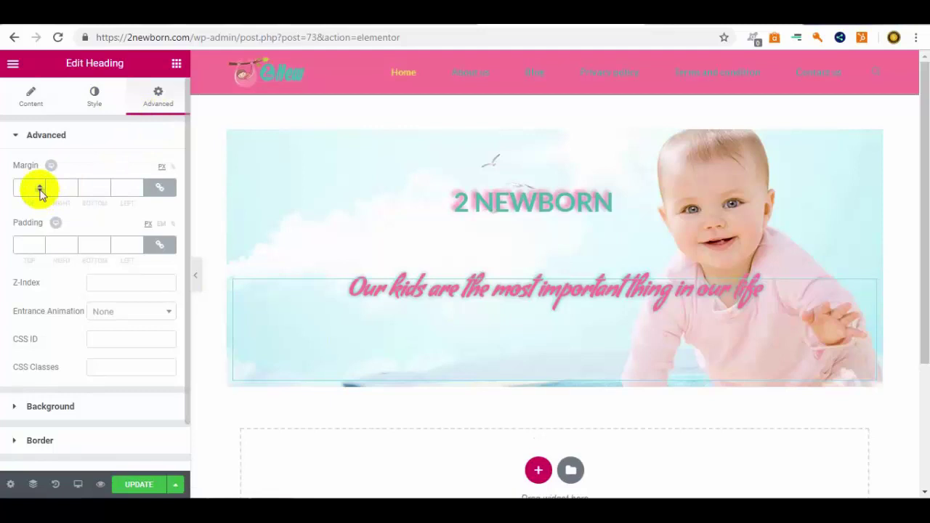
drag(40, 190, 106, 190)
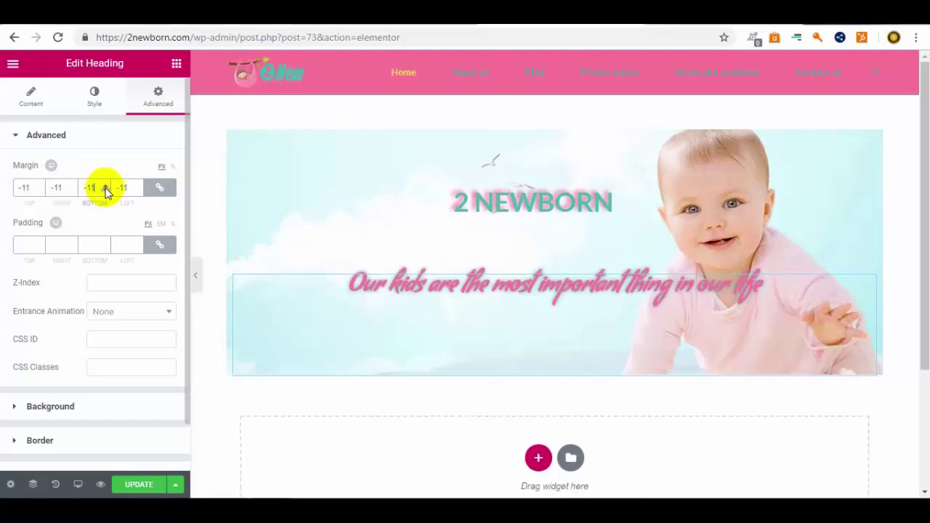
click(105, 186)
click(159, 245)
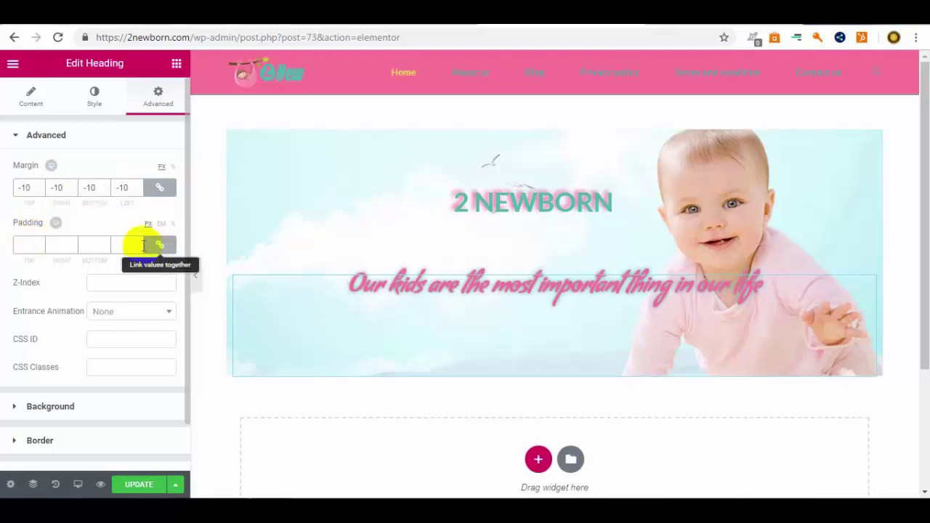
click(40, 243)
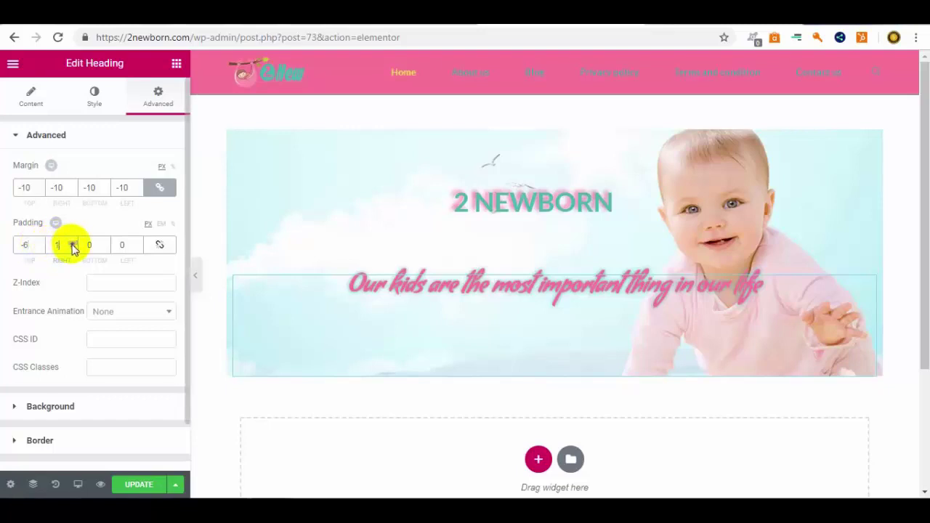
Unlink the tagline heading's margins and set the top one to -5 px and the right one to about 335 px.
click(159, 187)
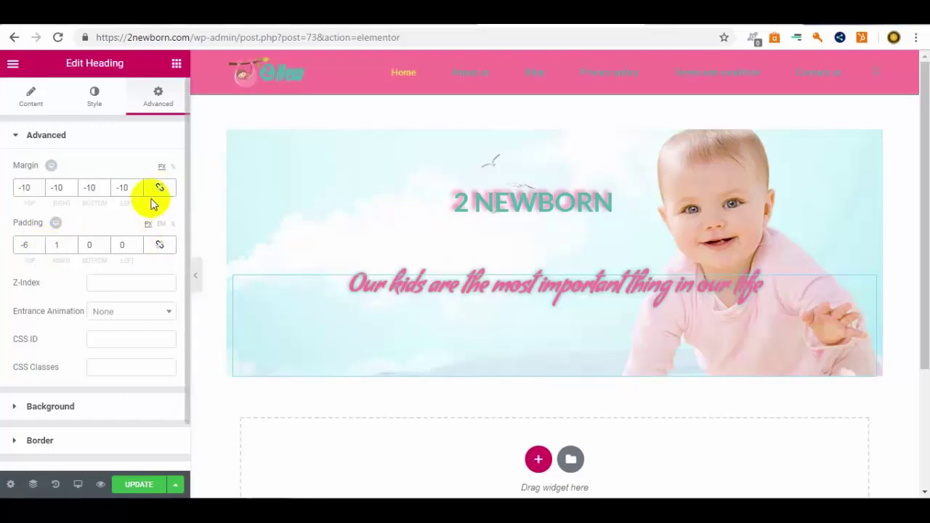
click(39, 186)
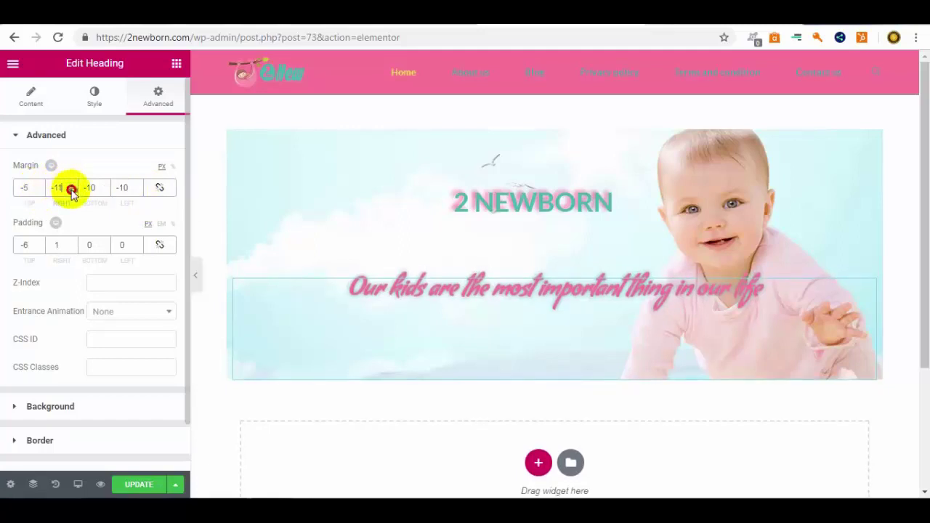
click(72, 191)
click(74, 186)
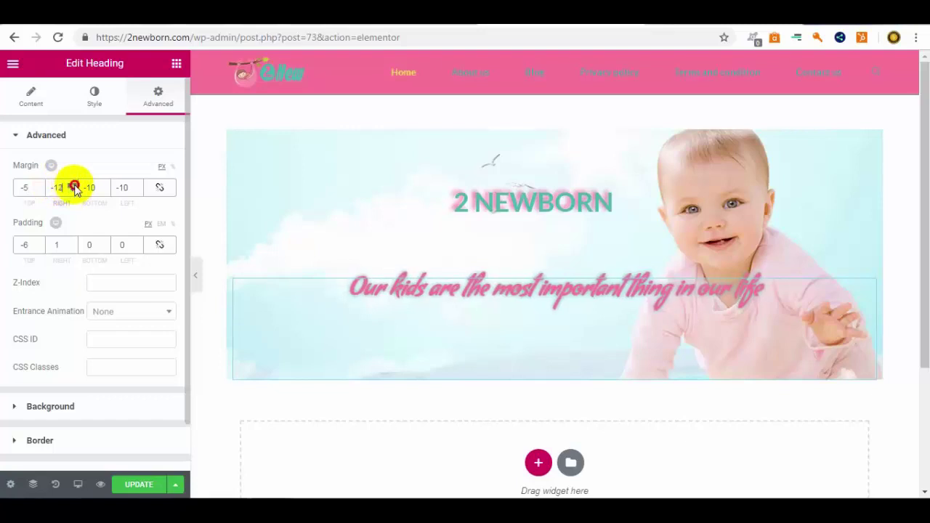
drag(75, 186, 75, 186)
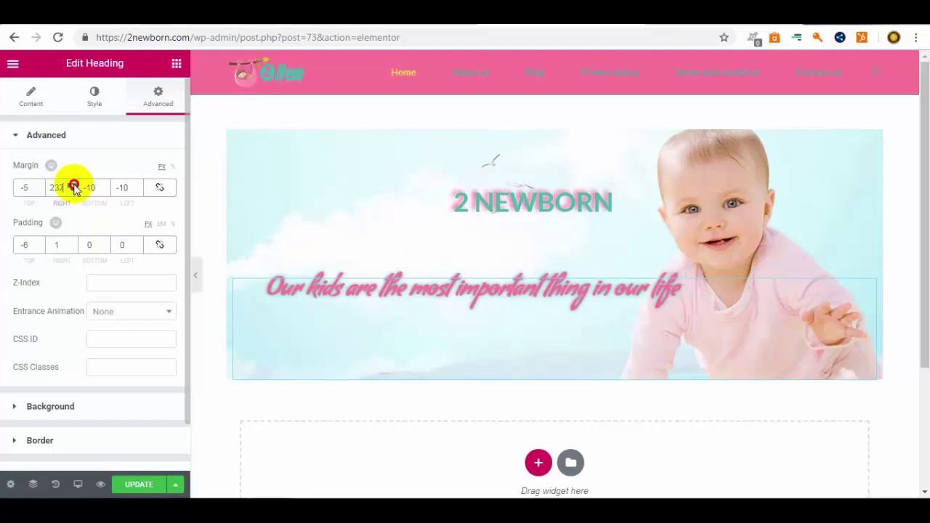
drag(73, 186, 73, 186)
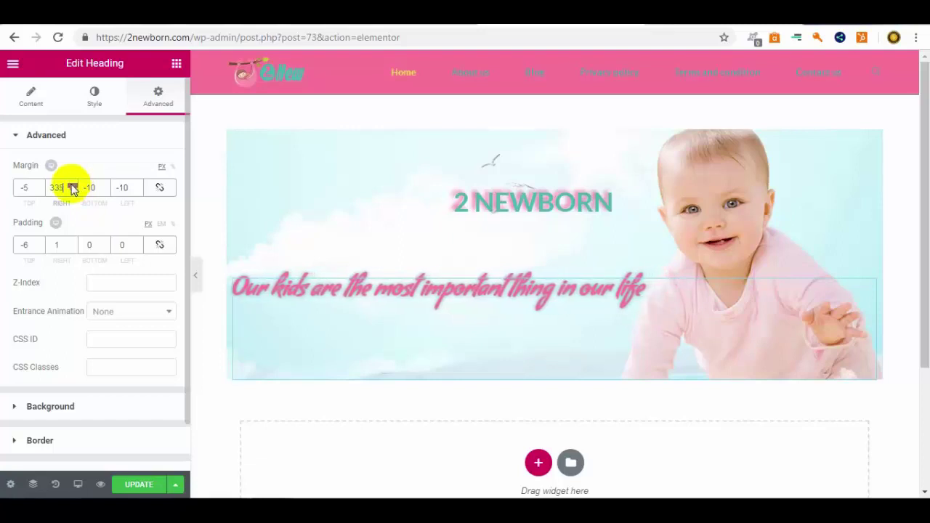
Set the "2 NEWBORN" heading's right margin to 297 px and its top margin to 71 px.
click(507, 203)
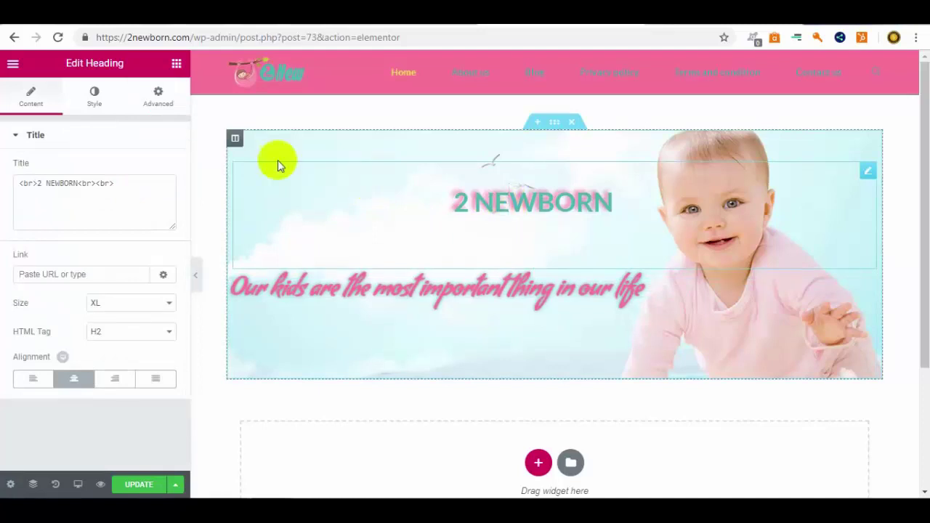
click(152, 106)
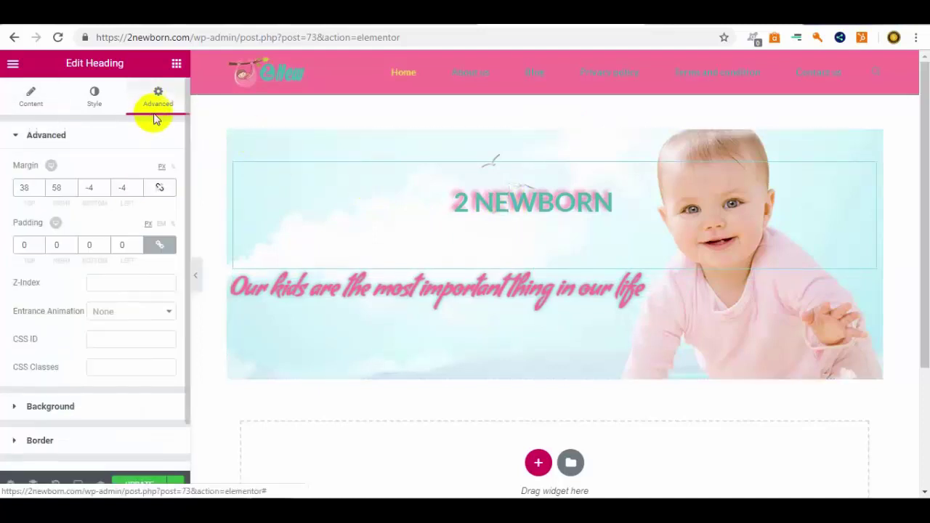
click(69, 189)
click(73, 185)
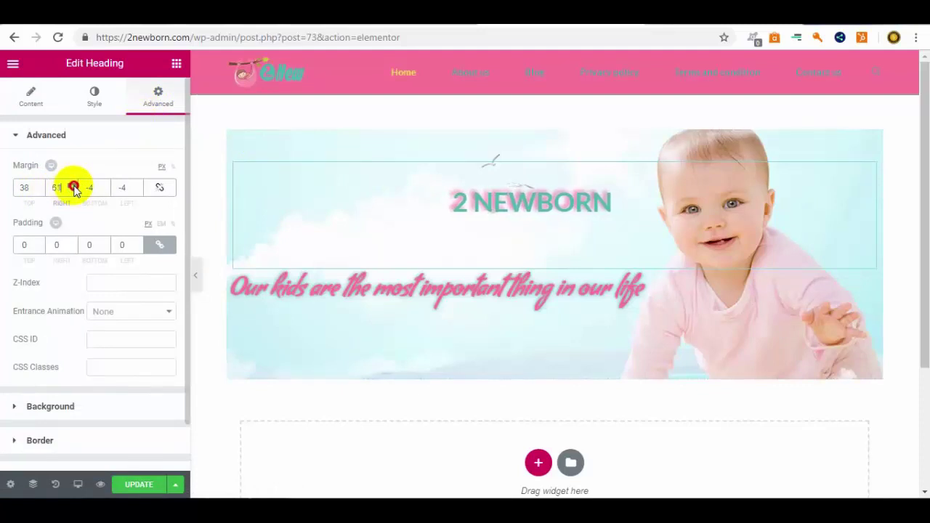
click(74, 185)
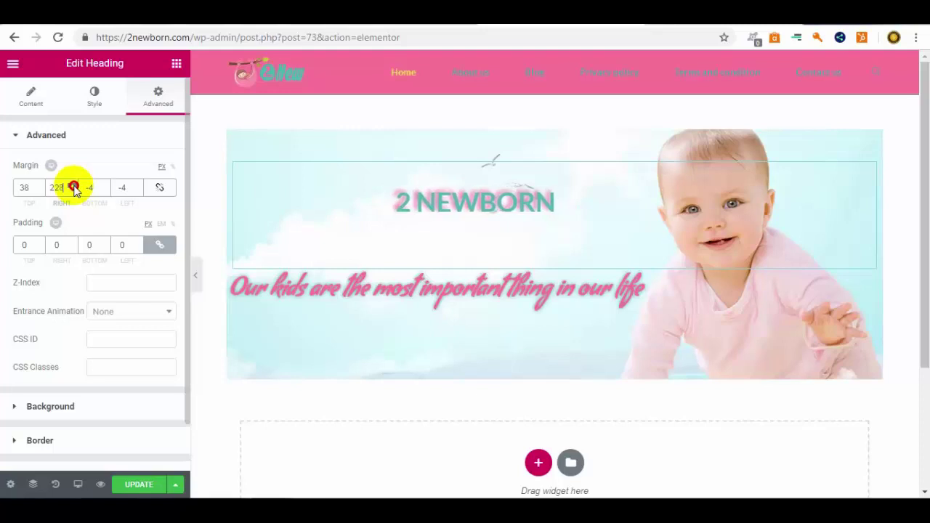
drag(73, 187, 40, 187)
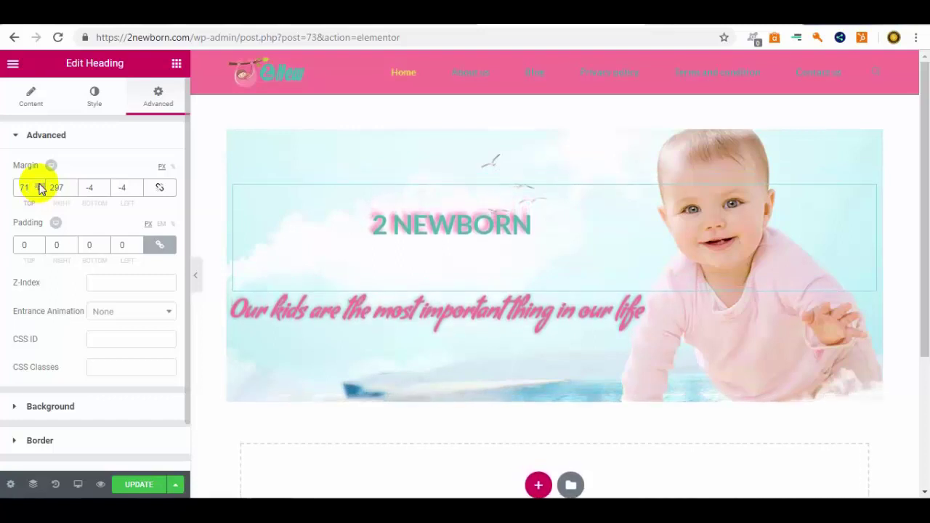
Update the page and reload the live 2newborn.com home page to check the heading positions.
click(135, 484)
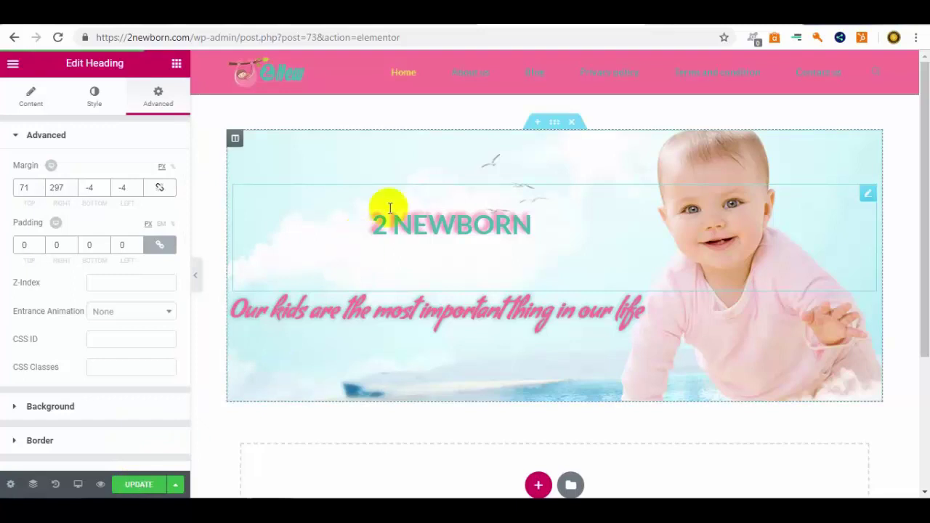
click(406, 25)
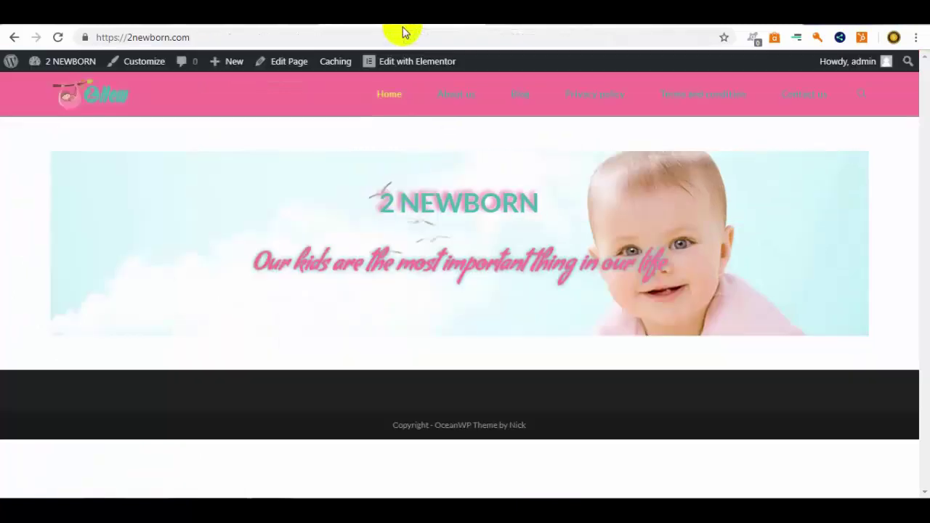
click(58, 37)
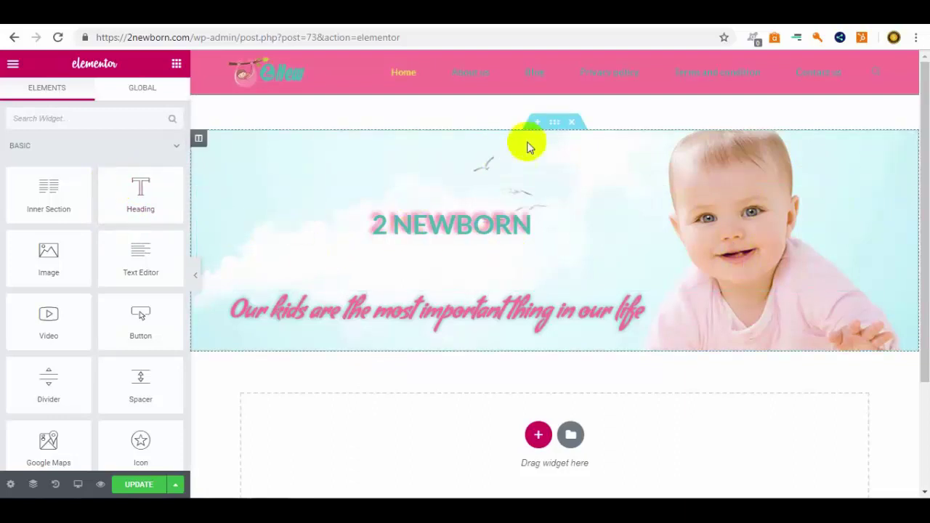
Open the banner section for editing and try the Fit To Screen height on it.
right_click(552, 126)
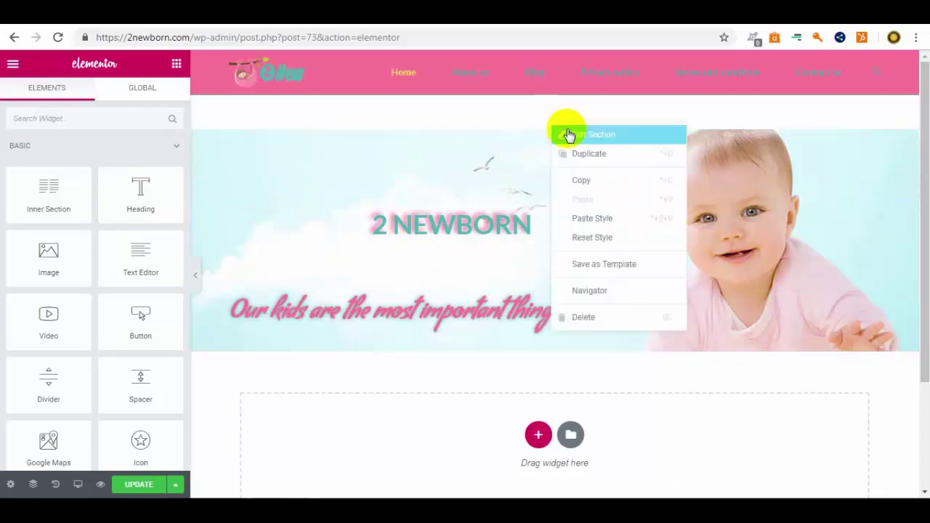
click(561, 134)
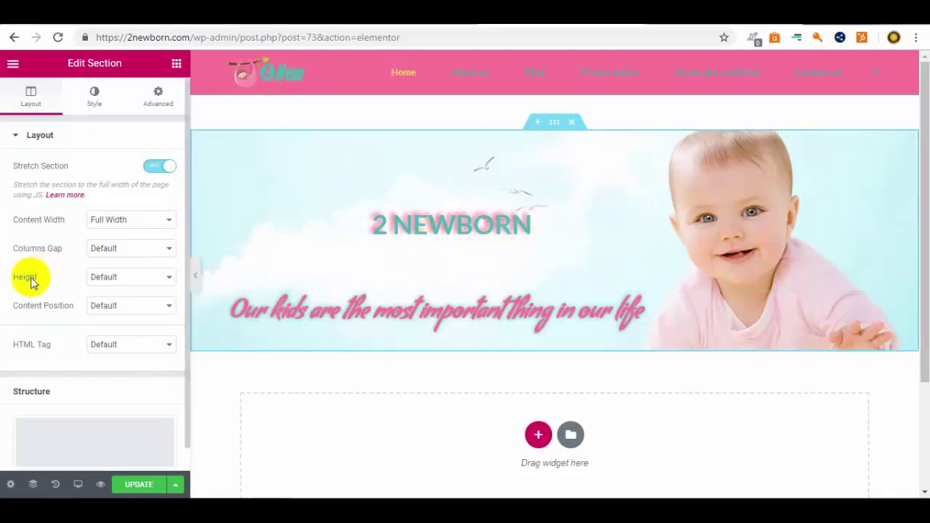
click(157, 283)
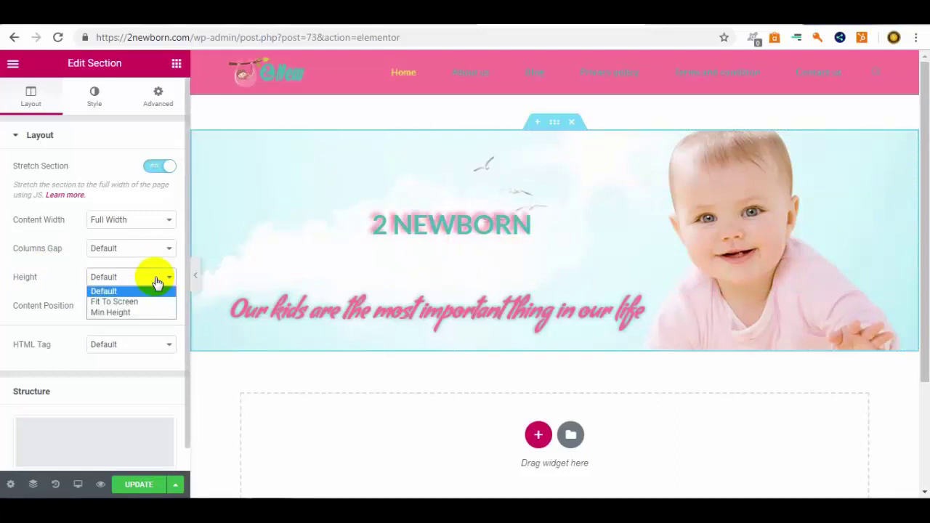
click(116, 301)
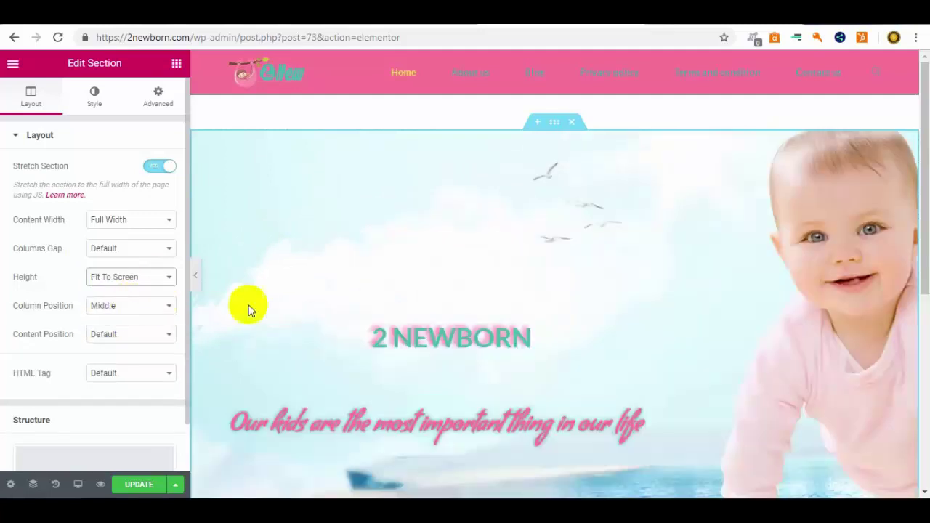
scroll(557, 287, down, 5)
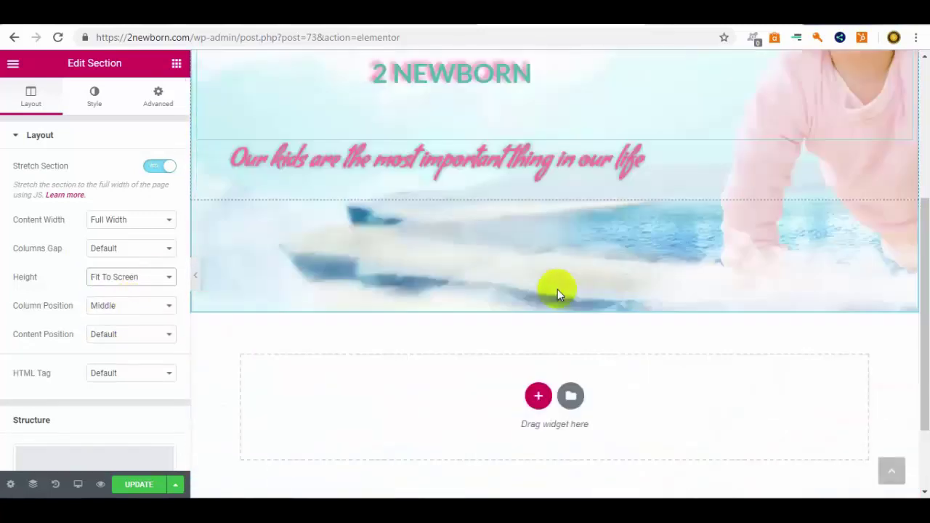
scroll(558, 291, up, 2)
scroll(558, 294, up, 3)
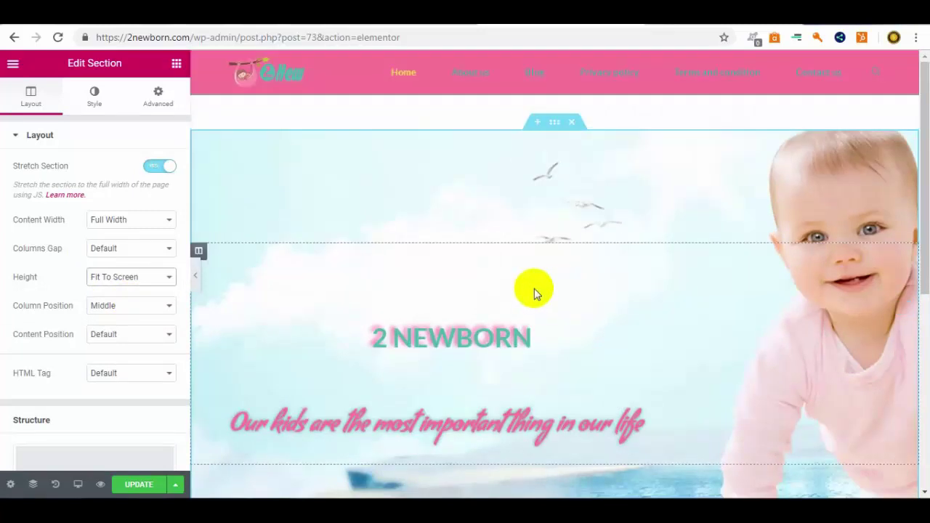
Set the banner section's height to Min Height with a minimum of 494 px.
click(125, 277)
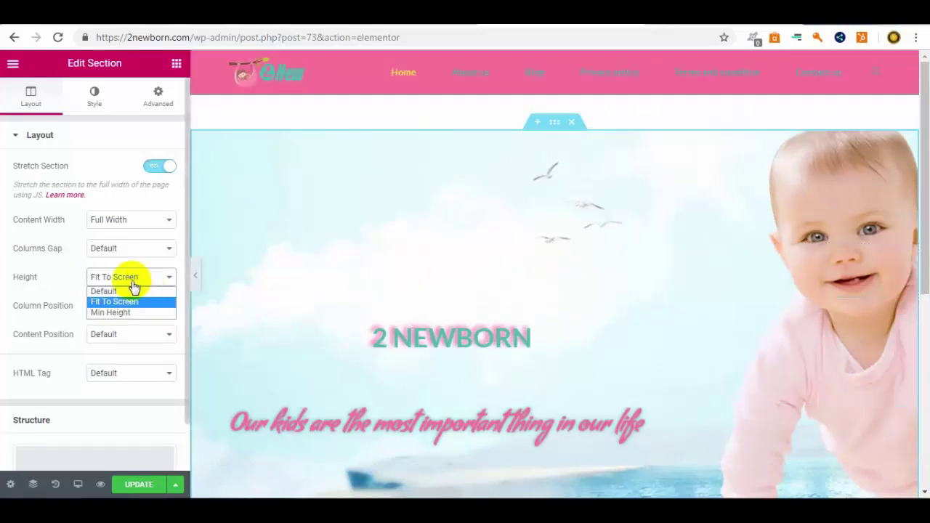
click(116, 301)
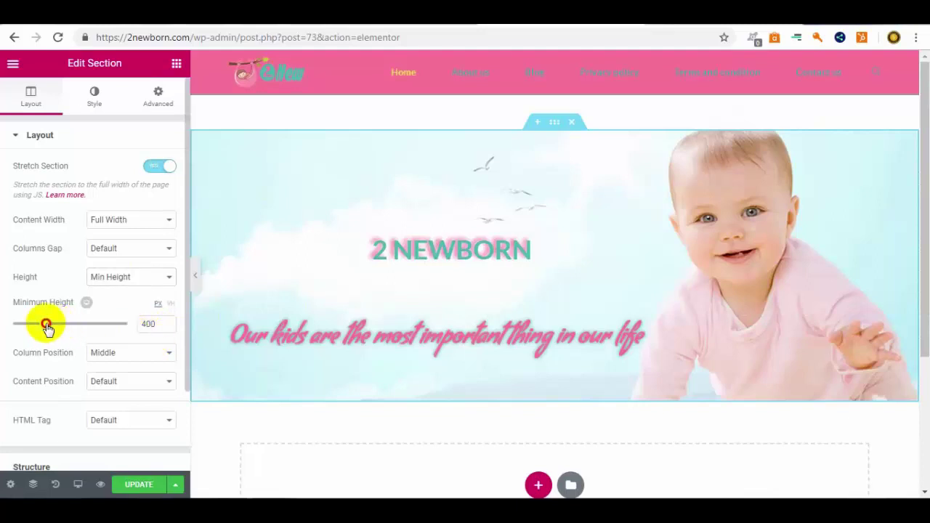
mouse_move(45, 327)
mouse_down()
mouse_move(56, 325)
mouse_move(36, 318)
mouse_move(54, 317)
mouse_up()
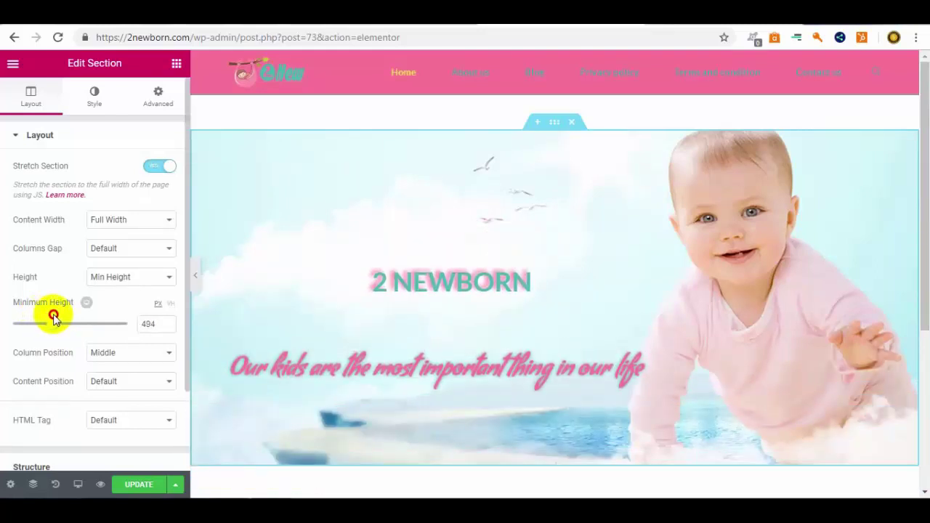
Set the "2 NEWBORN" heading's top margin to -62 px to raise both headings in the banner.
click(449, 285)
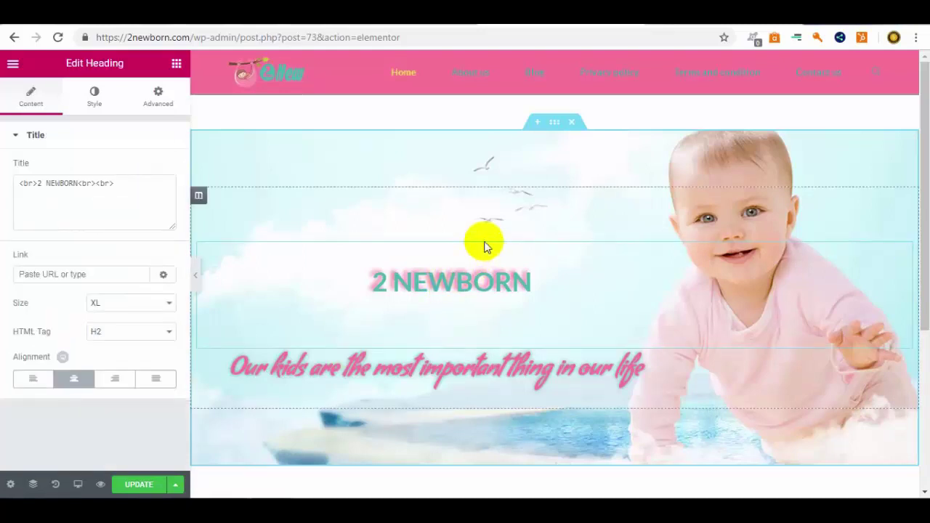
click(154, 102)
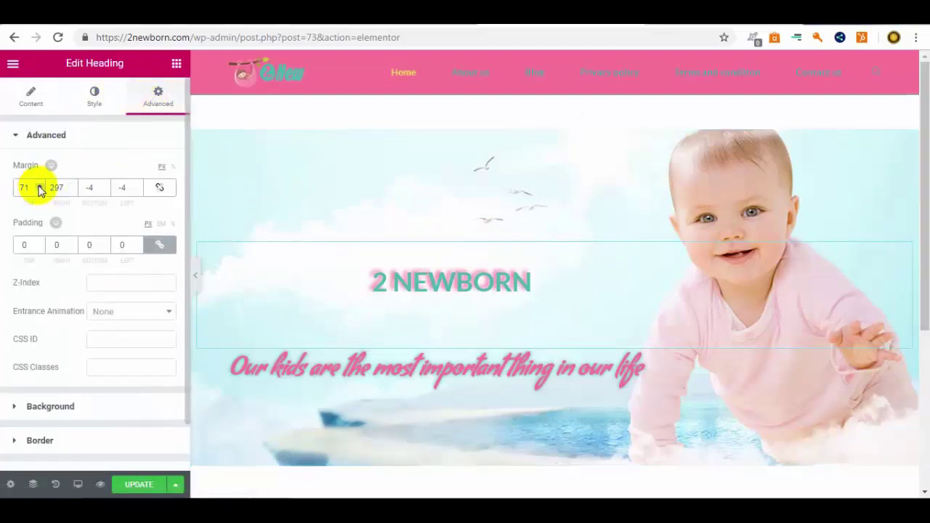
click(40, 185)
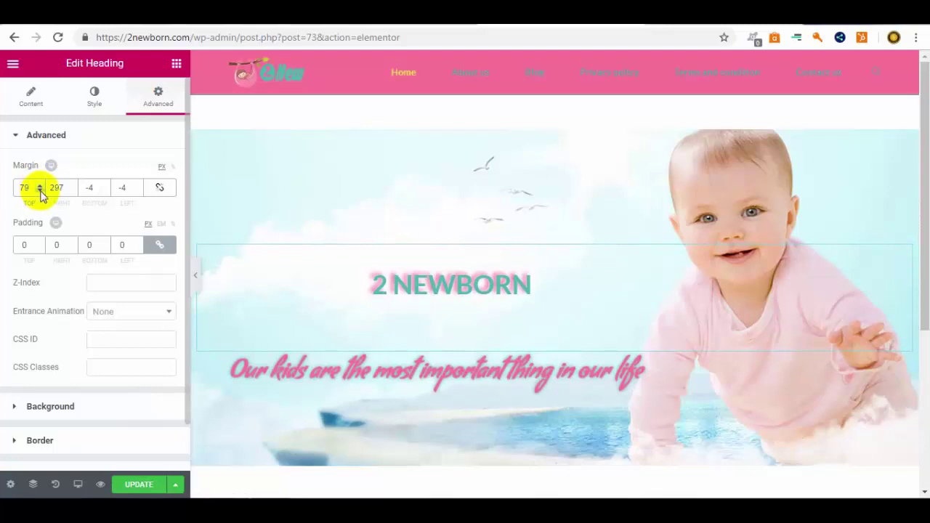
click(40, 190)
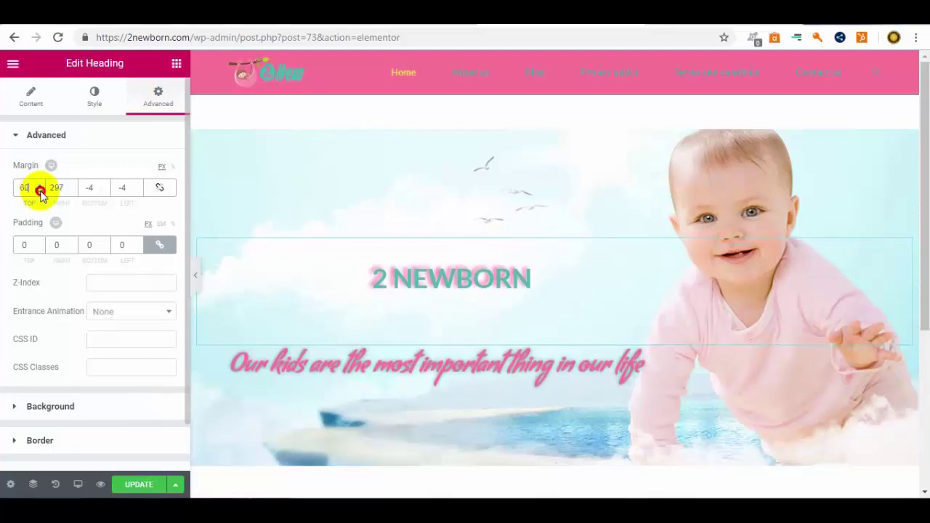
click(40, 190)
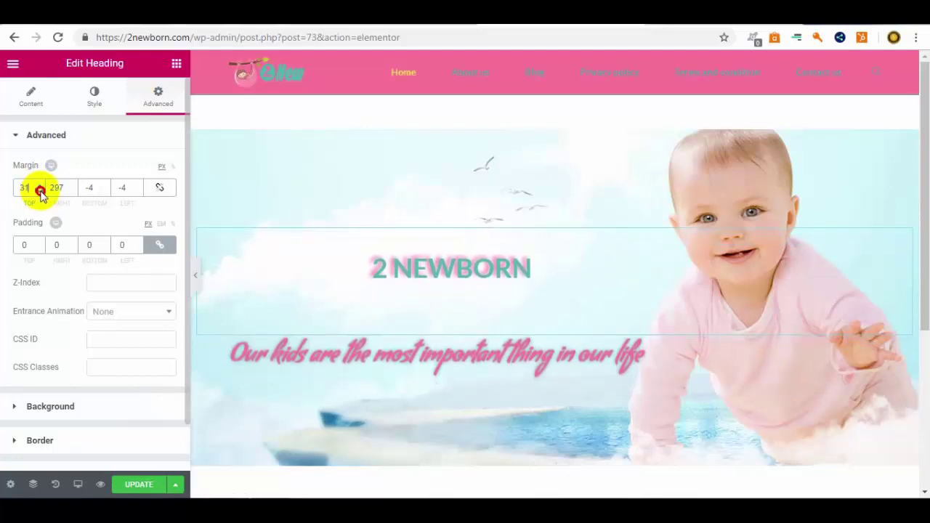
click(40, 190)
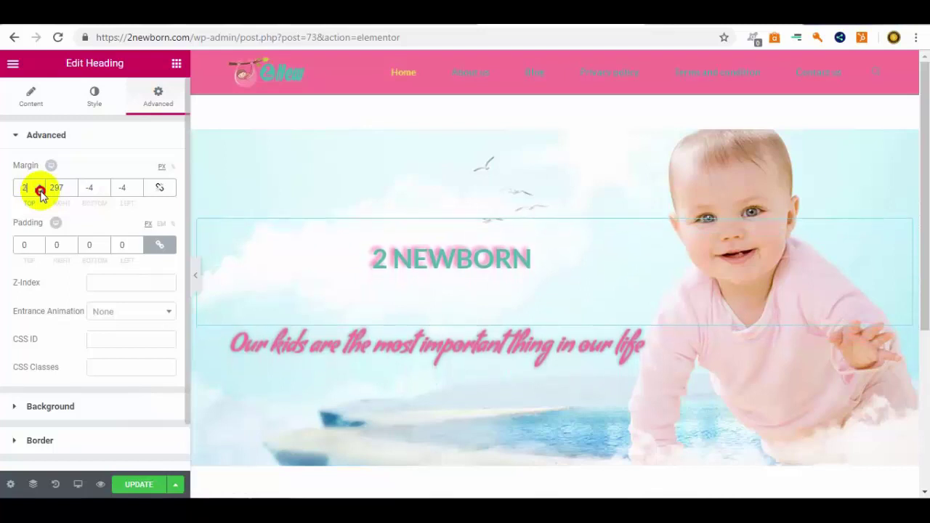
click(40, 190)
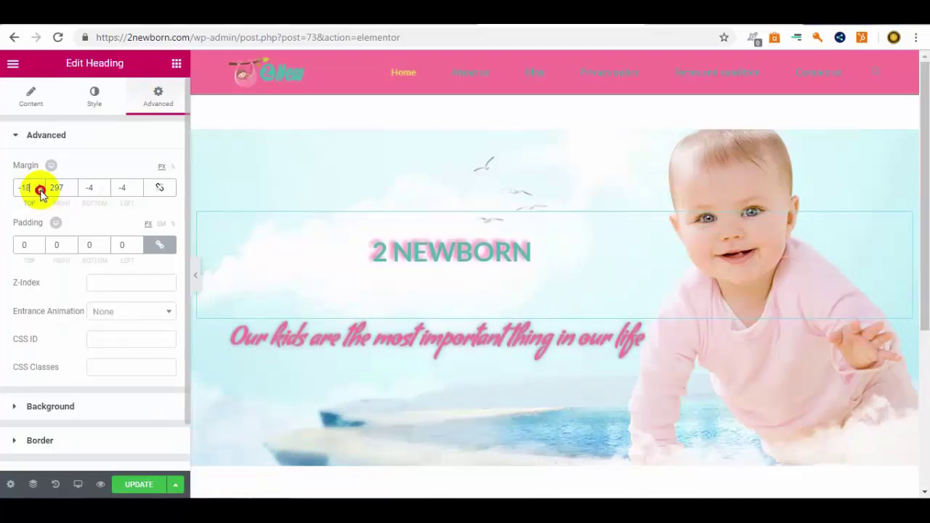
click(39, 190)
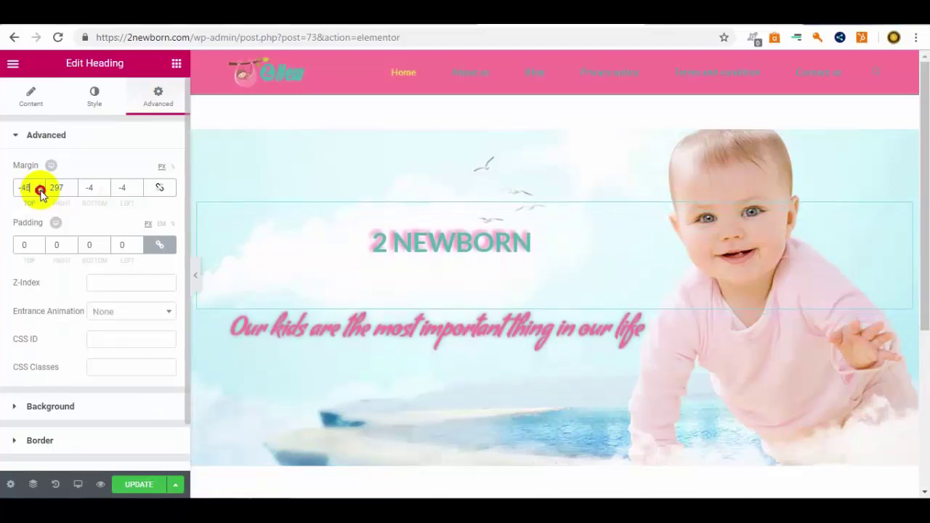
click(40, 191)
click(40, 190)
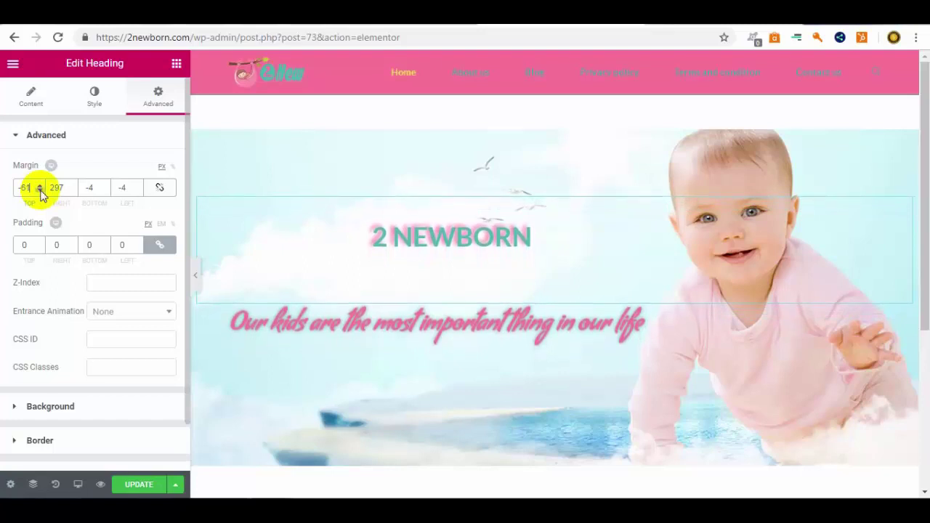
click(40, 191)
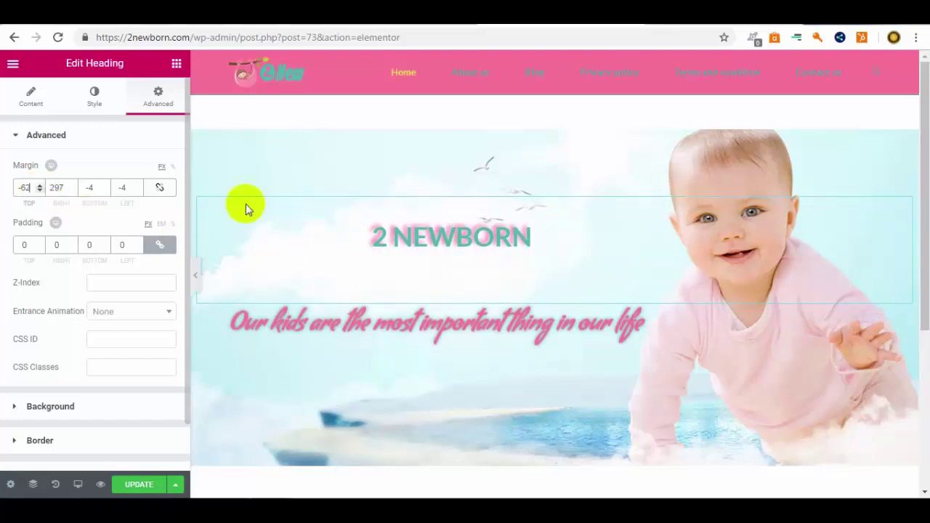
Update the page, reload the live home page and look over the whole banner.
click(138, 484)
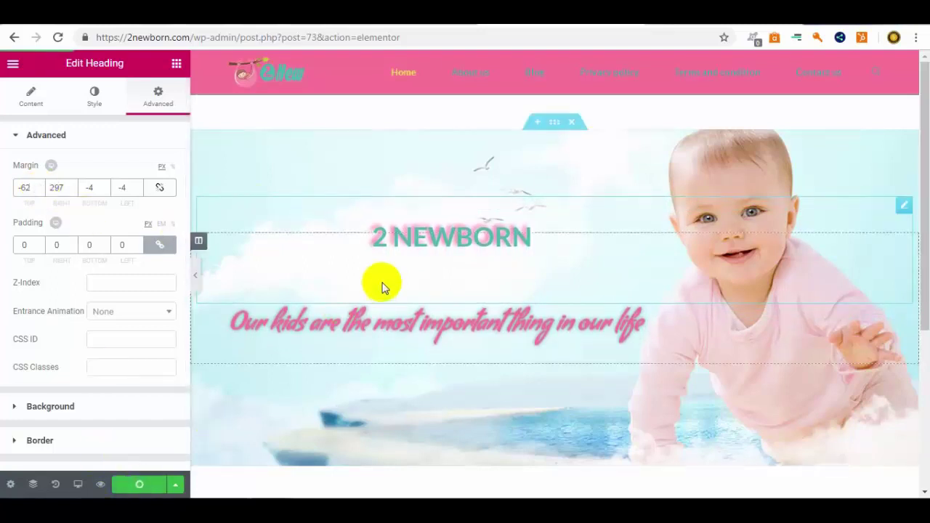
click(422, 25)
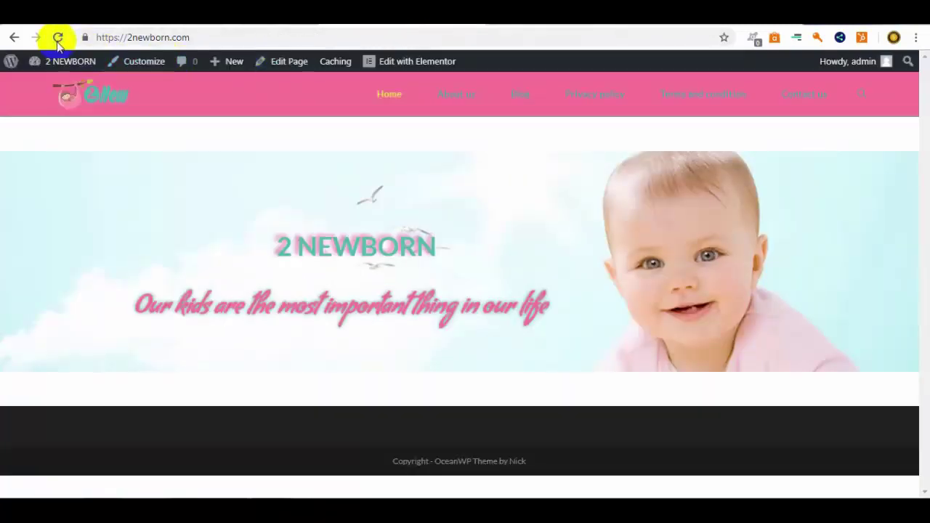
click(57, 37)
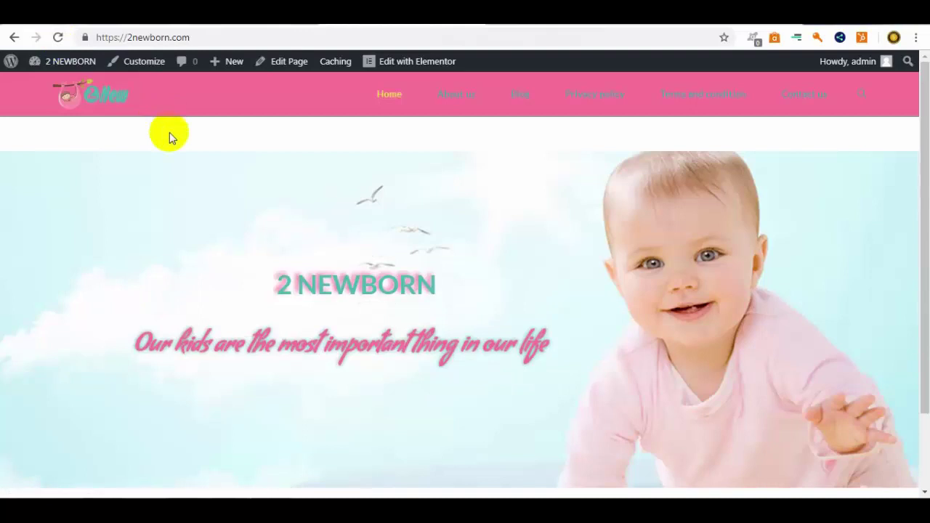
scroll(346, 183, down, 2)
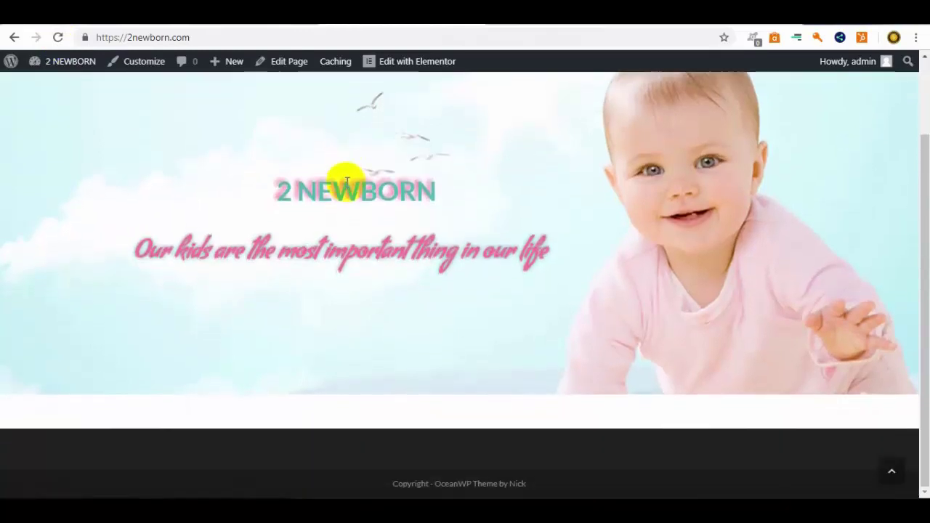
scroll(347, 181, up, 2)
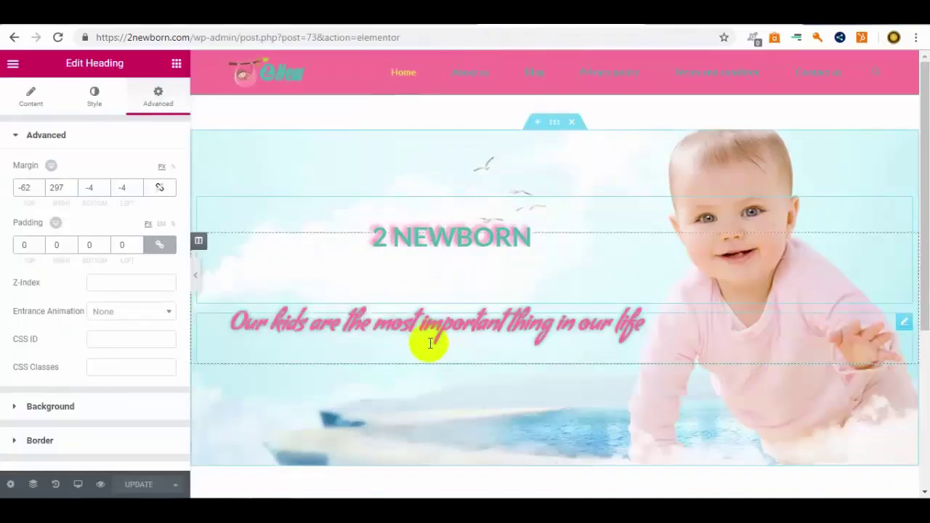
Add a Button widget to the banner section directly below the tagline heading.
click(176, 63)
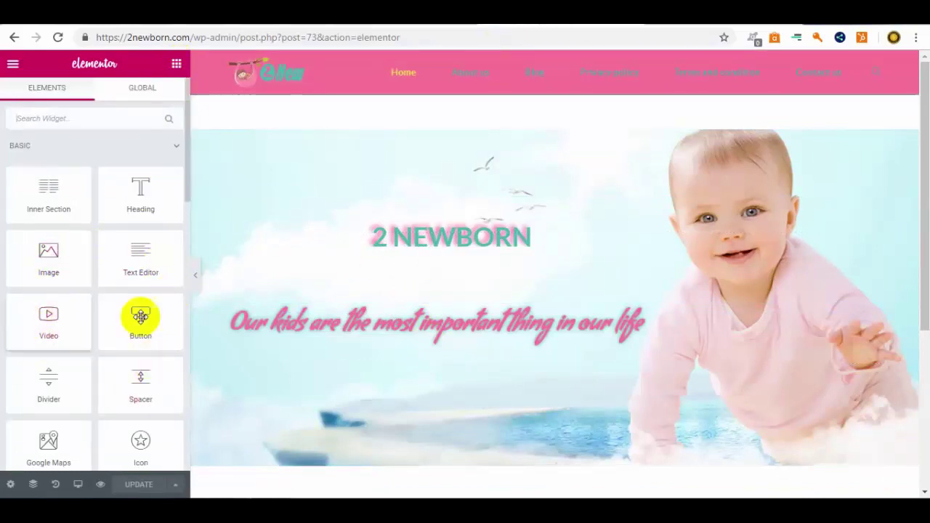
scroll(116, 306, down, 1)
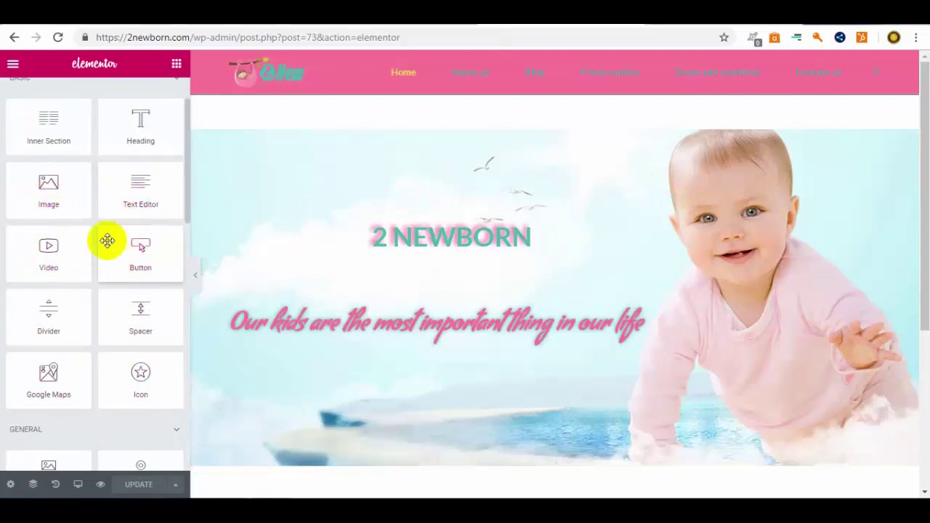
drag(138, 252, 431, 396)
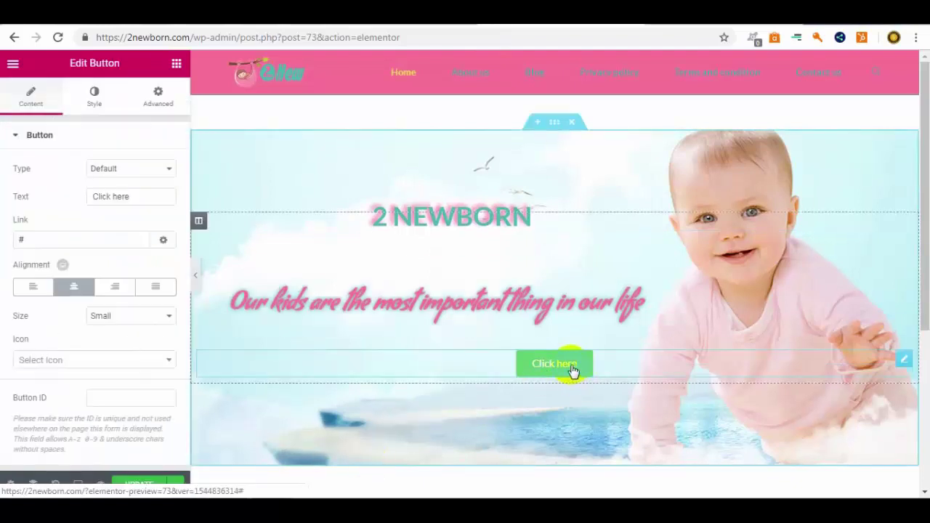
Set the banner button's top margin to -21 px and its right margin to 284 px to reposition it beneath the tagline.
click(156, 97)
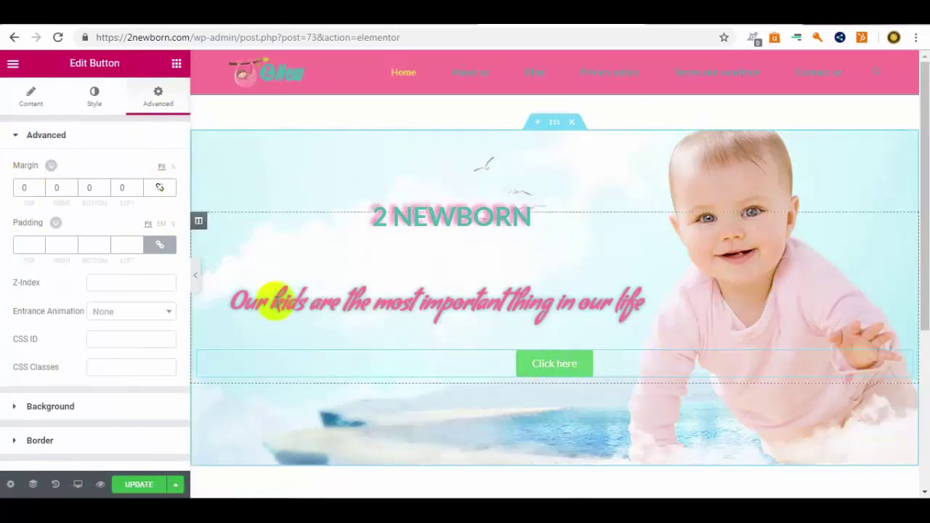
click(40, 186)
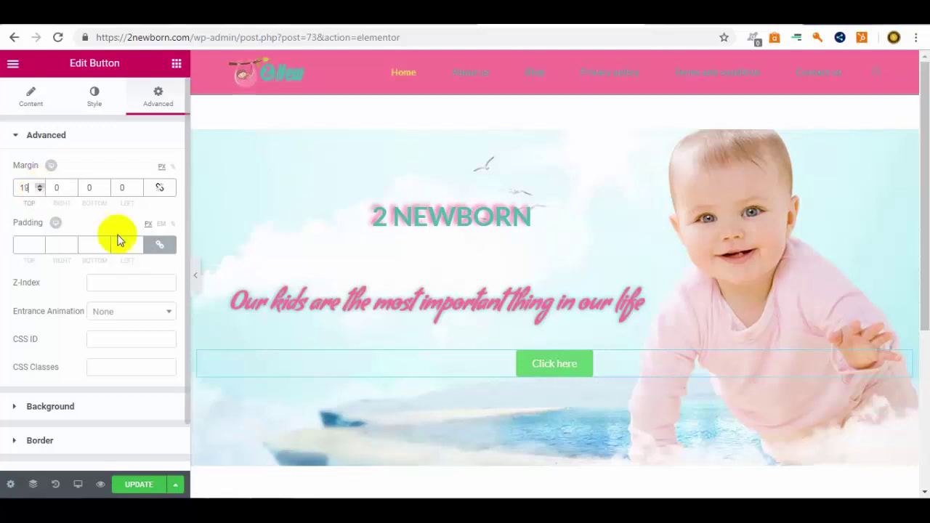
right_click(537, 371)
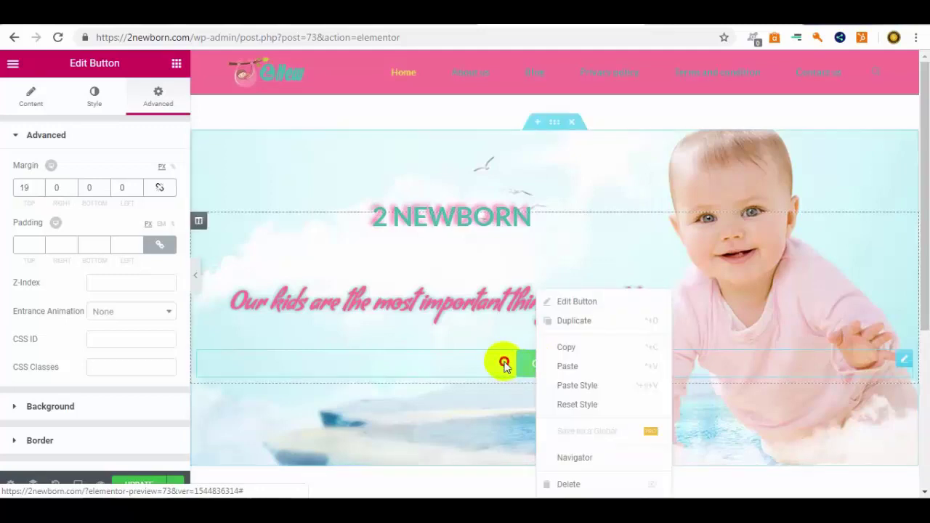
click(507, 365)
right_click(513, 359)
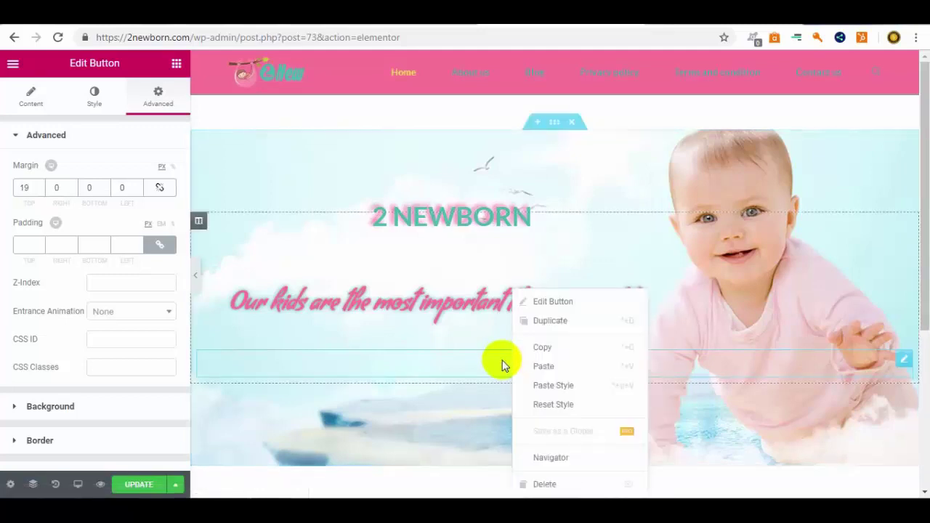
click(500, 362)
right_click(499, 362)
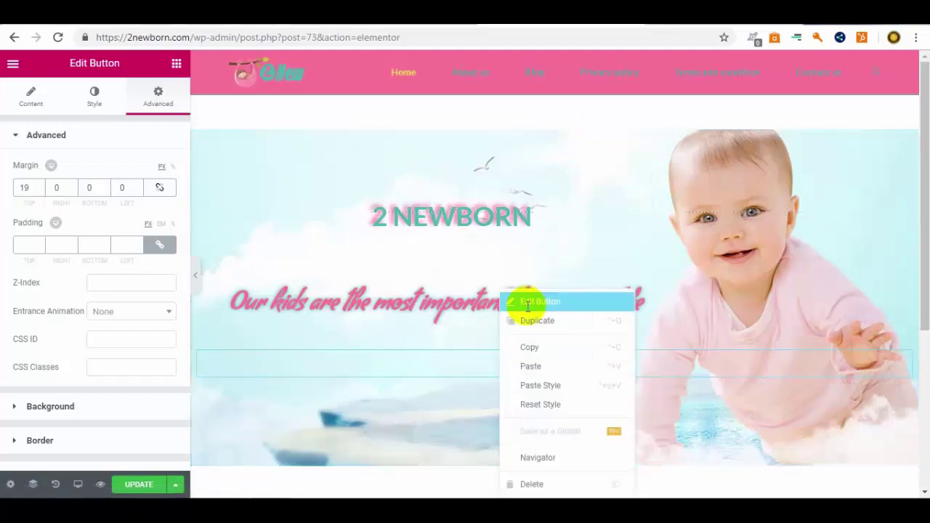
click(523, 301)
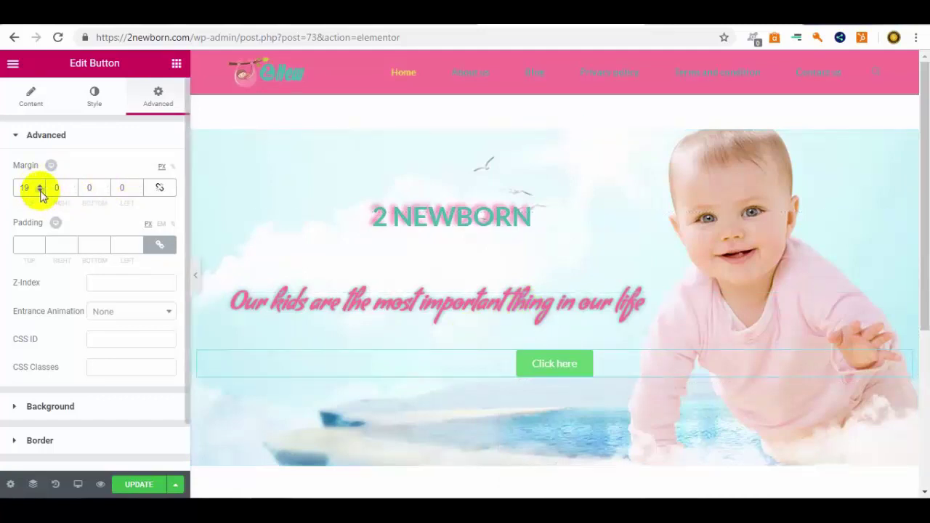
scroll(40, 191, down, 20)
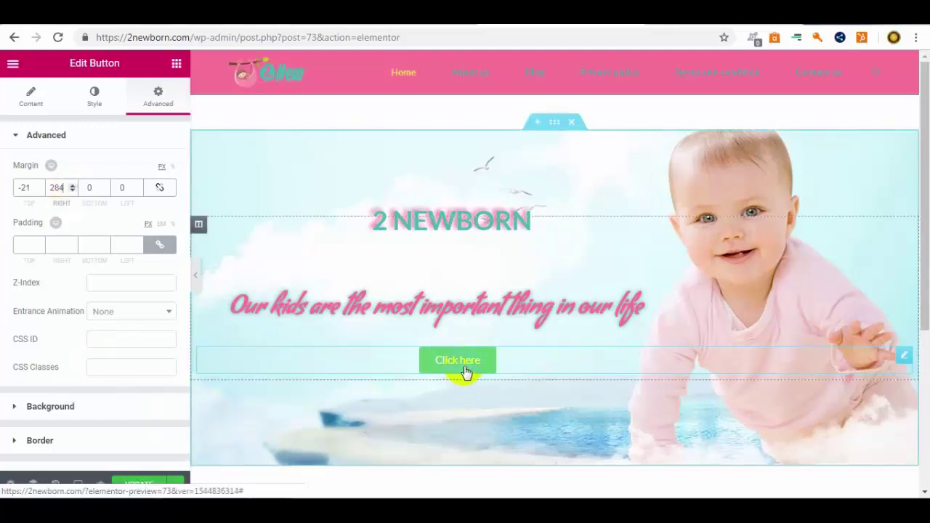
Set the button's normal background color to #fa7397, copied from the FONTCOLOR file in Notepad.
click(106, 108)
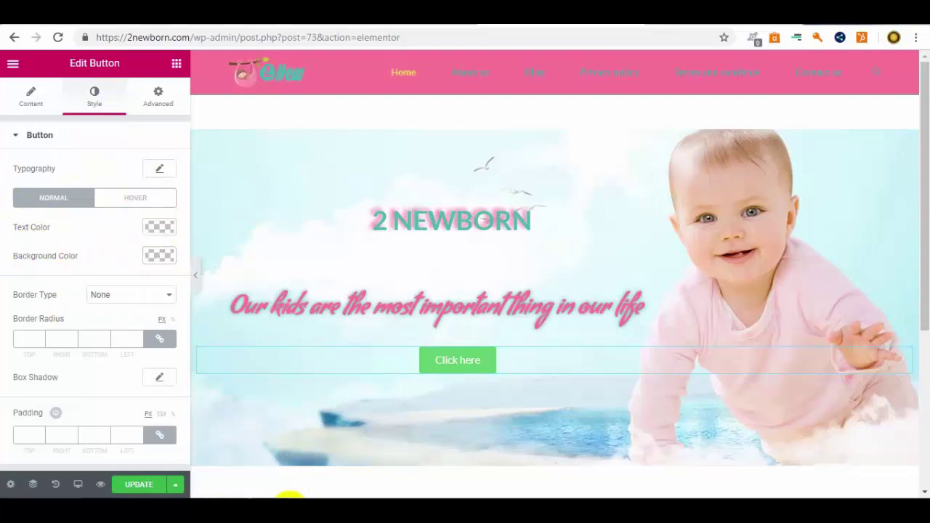
mouse_move(276, 508)
click(214, 461)
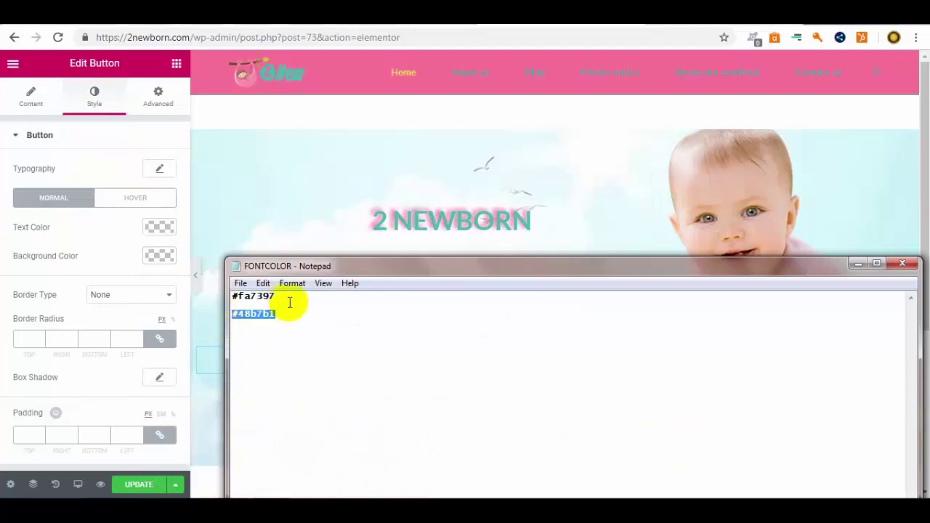
drag(277, 296, 234, 296)
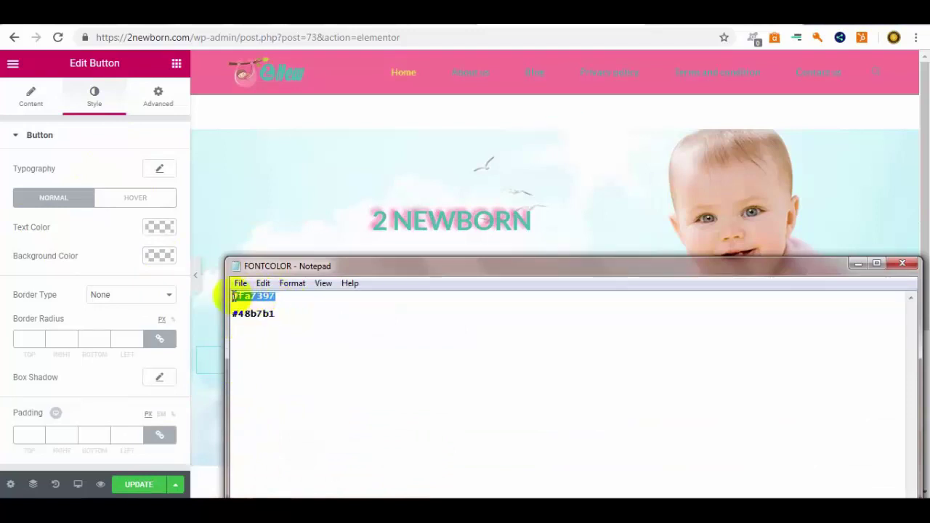
right_click(233, 297)
click(264, 341)
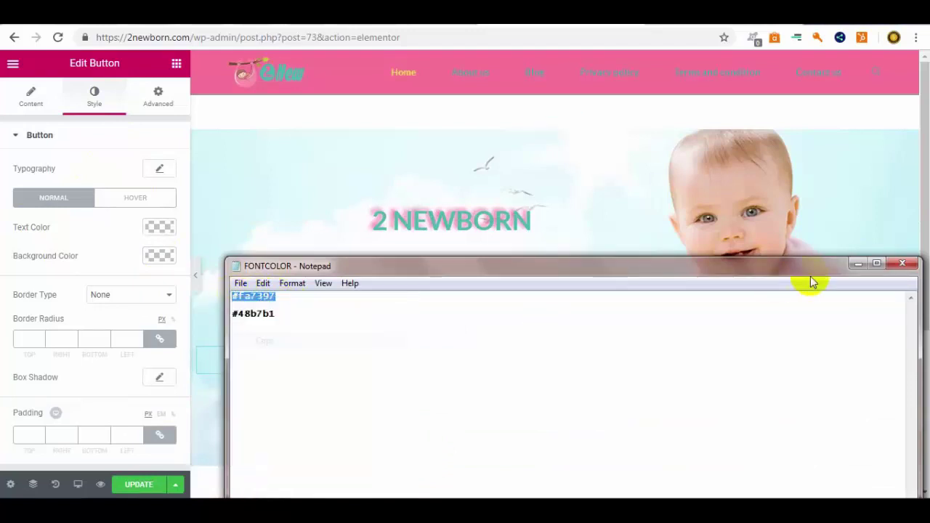
click(860, 264)
click(165, 256)
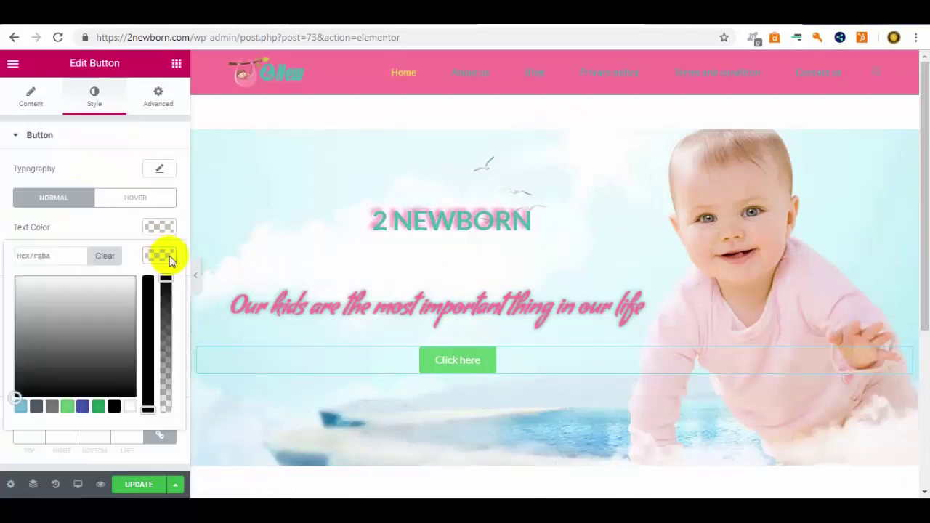
right_click(67, 256)
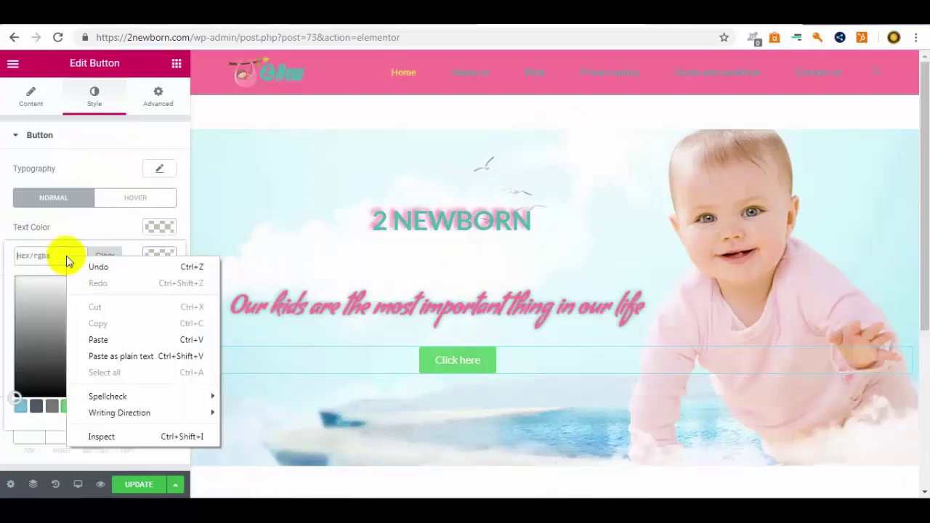
click(102, 340)
click(160, 256)
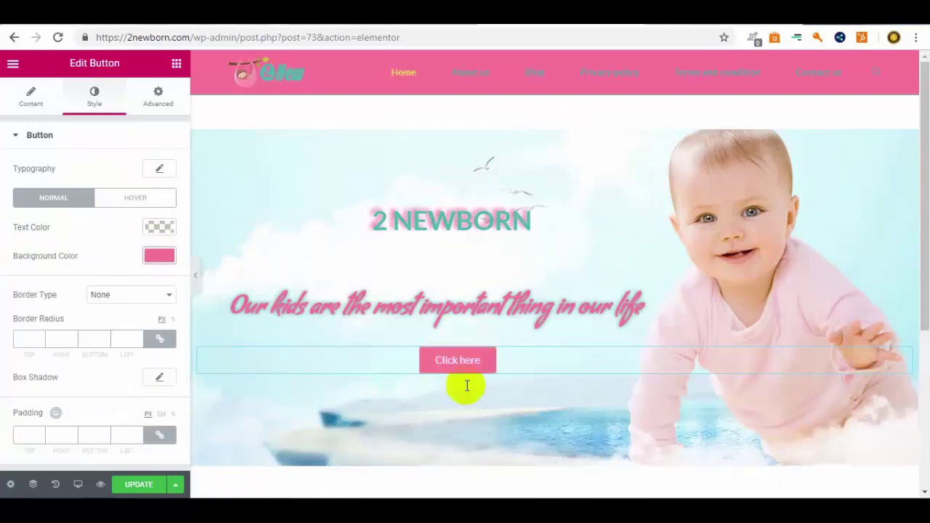
Open the button's box shadow settings and copy the color code #48b7b1 from the FONTCOLOR file in Notepad.
click(67, 346)
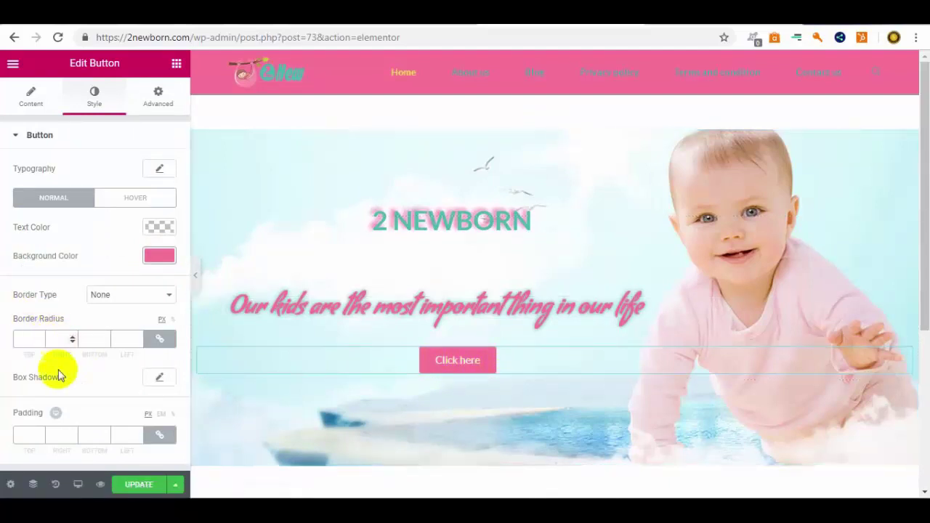
click(160, 379)
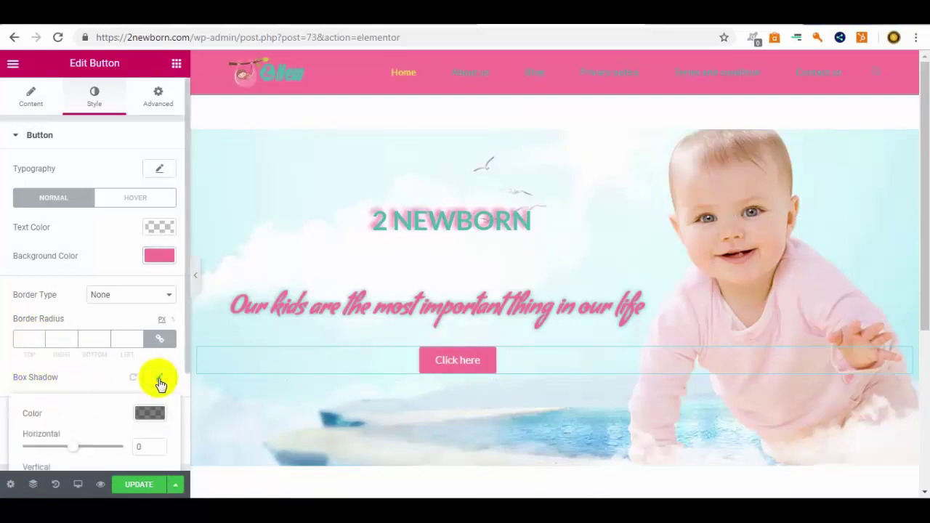
mouse_move(272, 499)
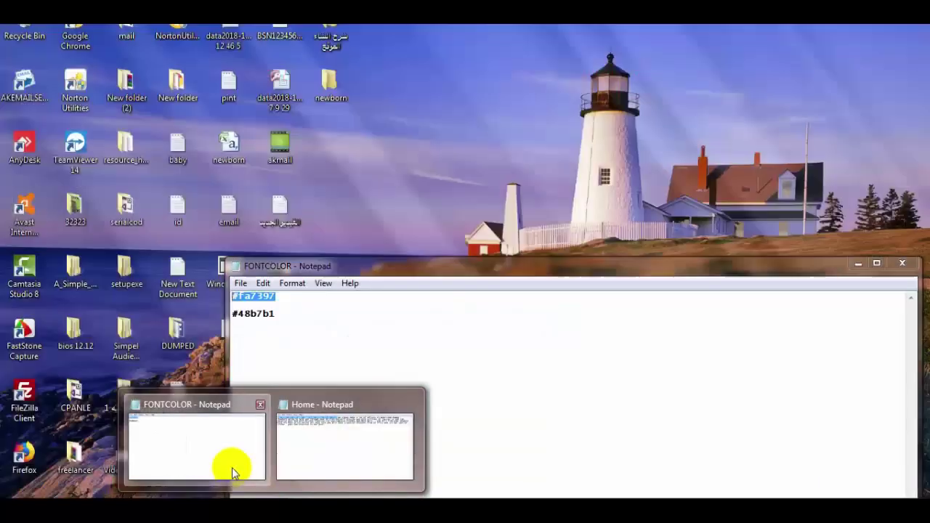
click(232, 470)
drag(277, 313, 224, 313)
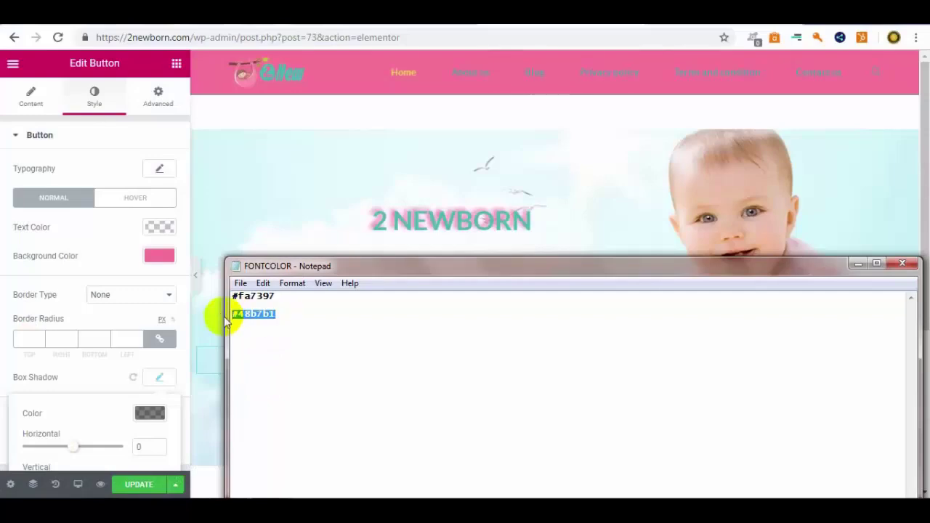
right_click(240, 314)
click(273, 167)
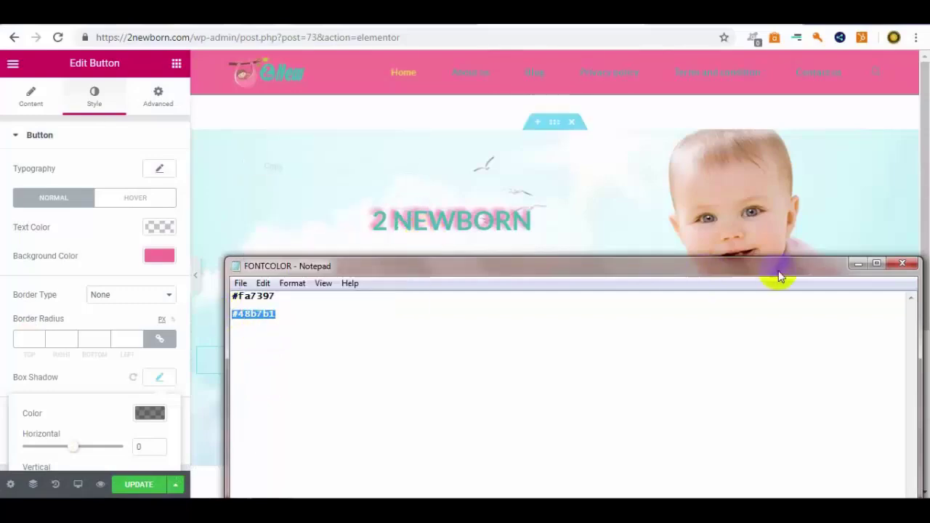
click(858, 263)
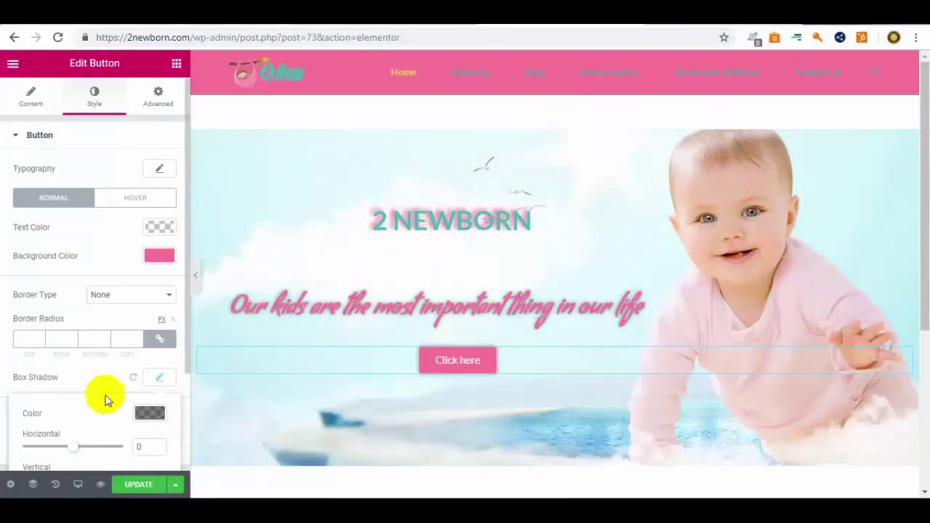
Set the button's box shadow color to the copied #48b7b1 and its horizontal offset to -4.
click(150, 415)
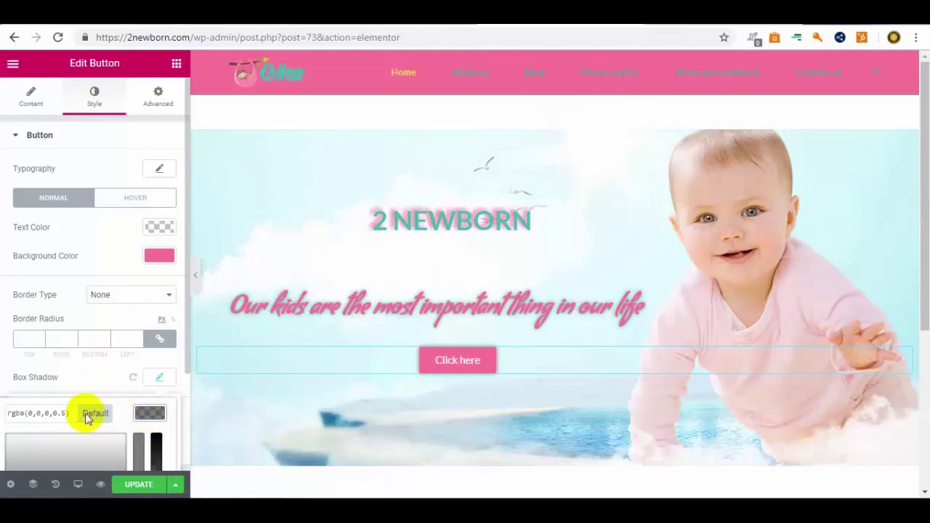
drag(73, 414, 10, 412)
right_click(25, 411)
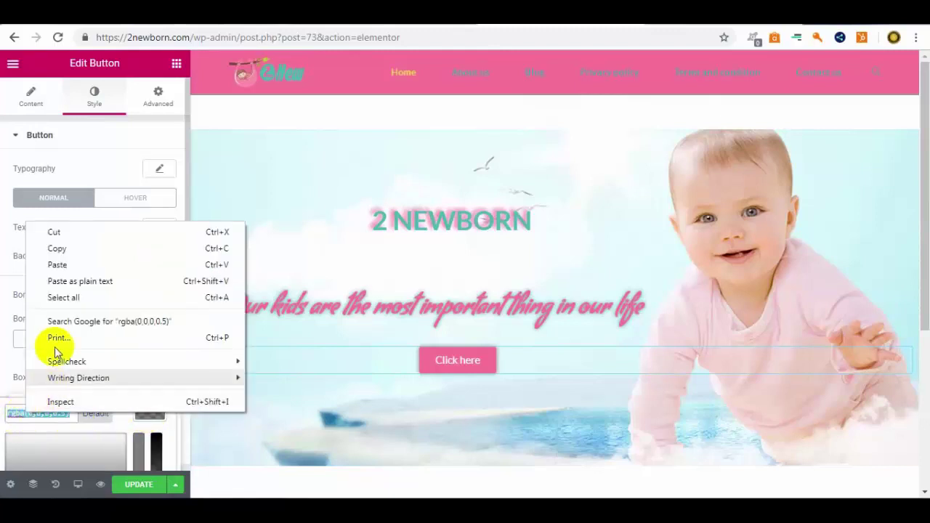
click(58, 265)
click(150, 416)
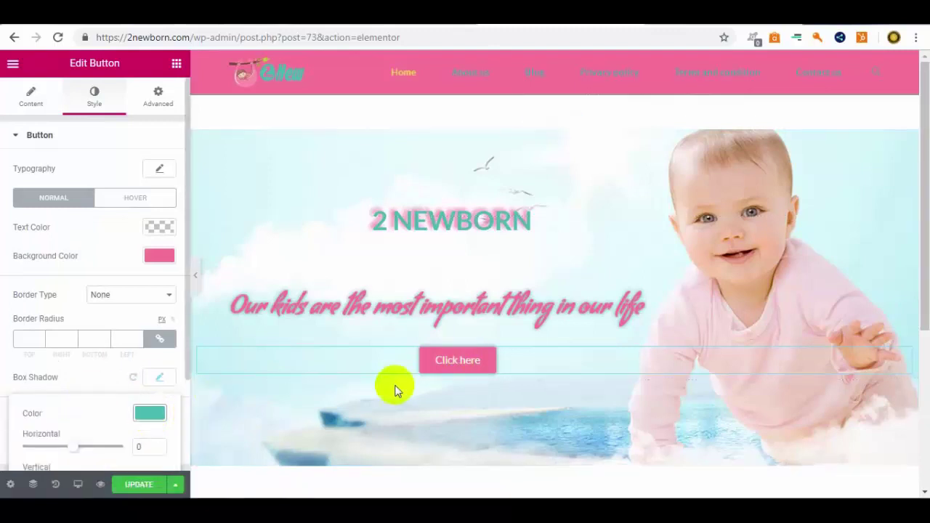
scroll(156, 399, down, 1)
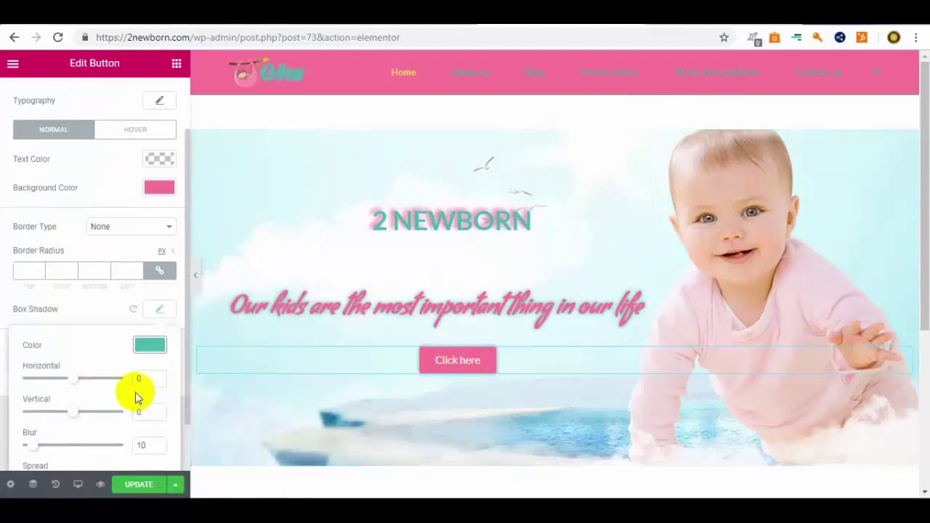
drag(73, 380, 84, 380)
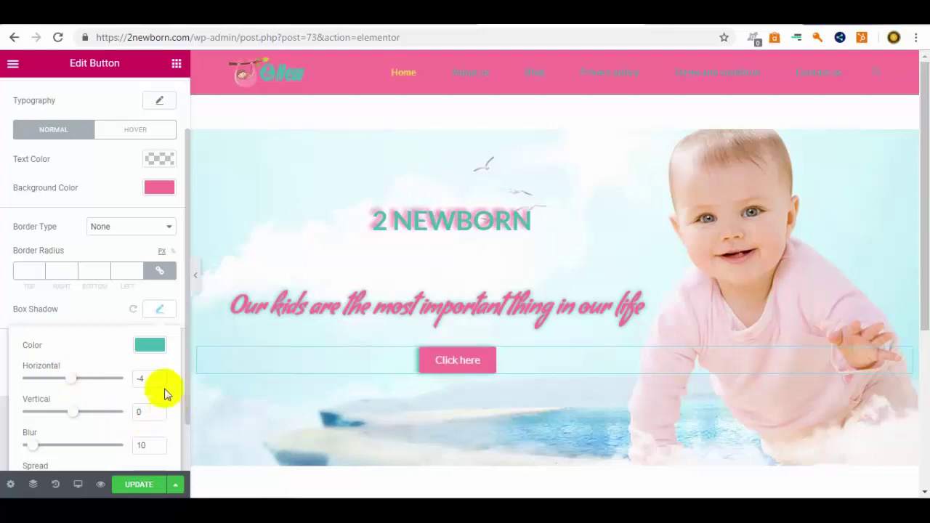
Set the button's border type to Solid, unlink the border radius values and set all four to 3 px.
click(172, 228)
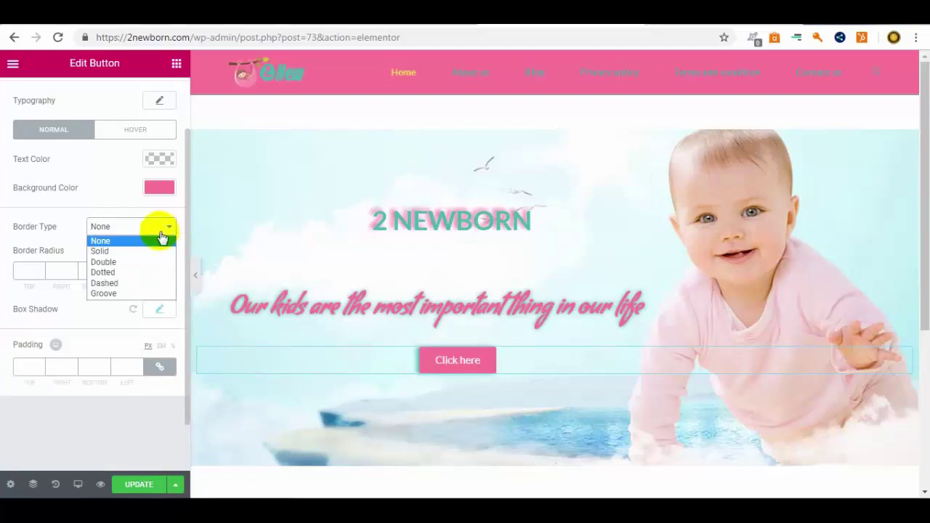
click(142, 255)
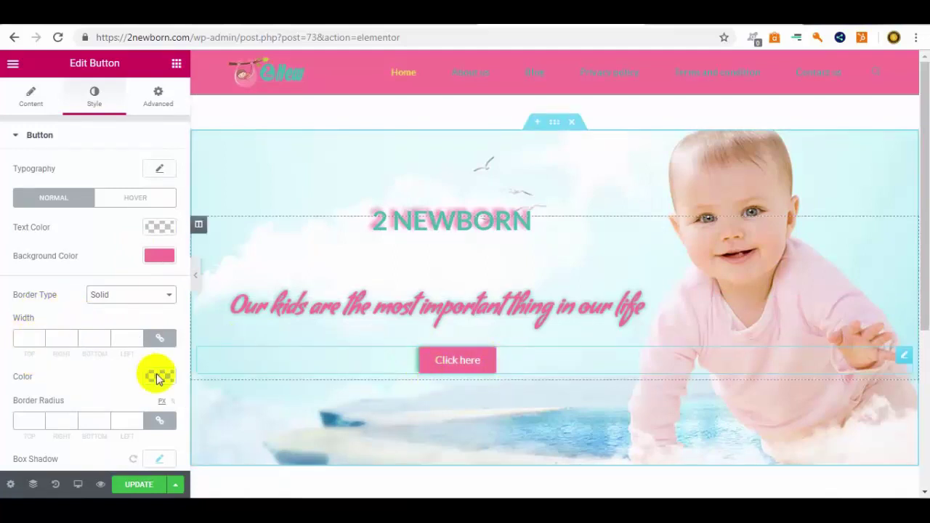
scroll(80, 387, down, 1)
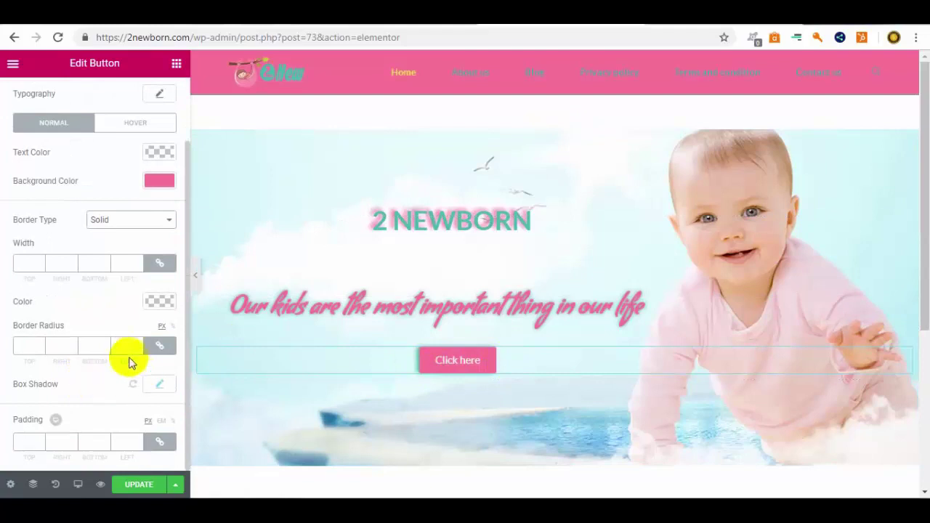
click(161, 346)
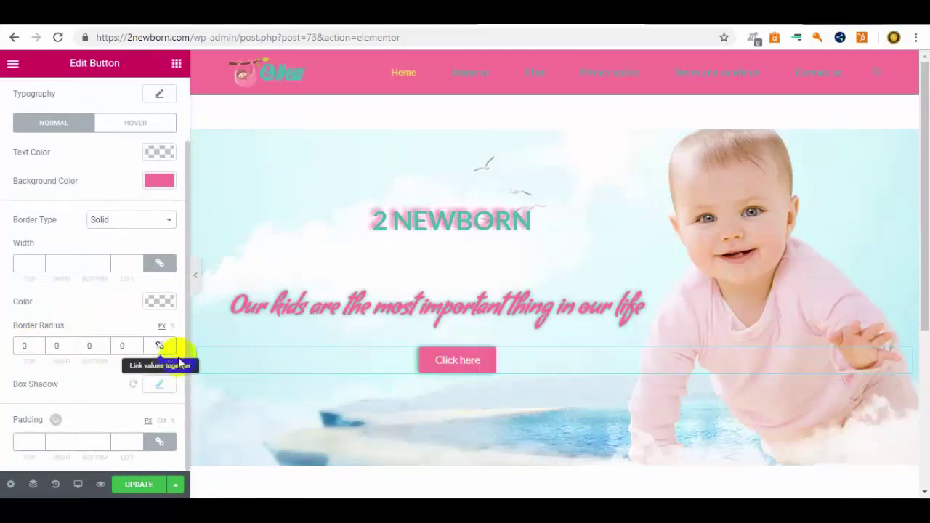
double_click(29, 345)
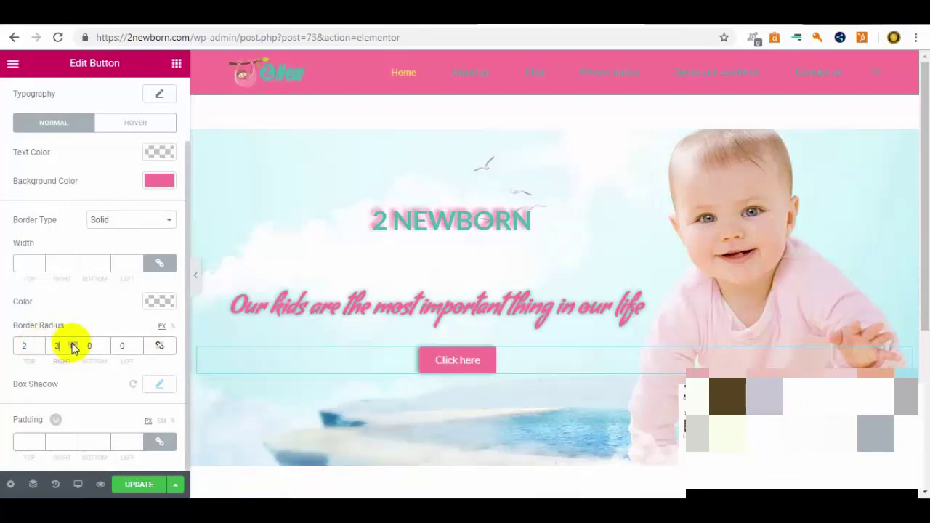
click(72, 343)
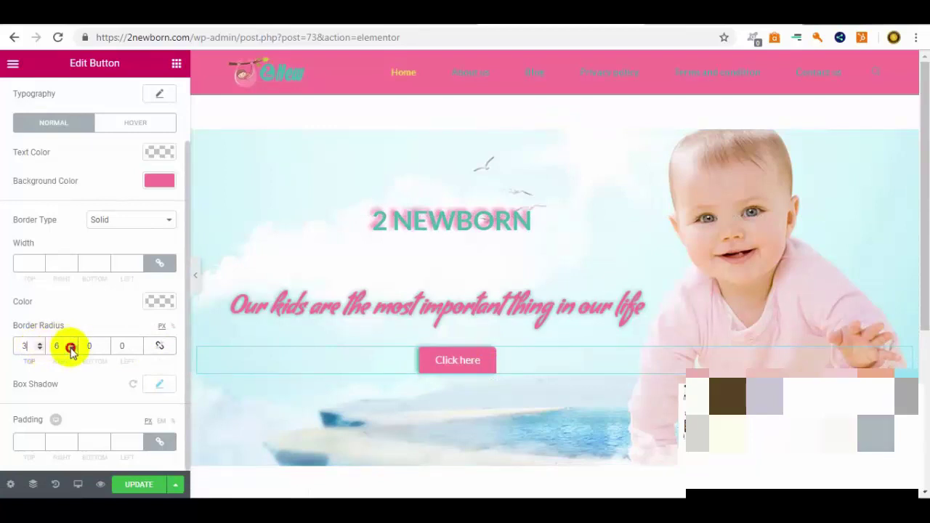
click(71, 349)
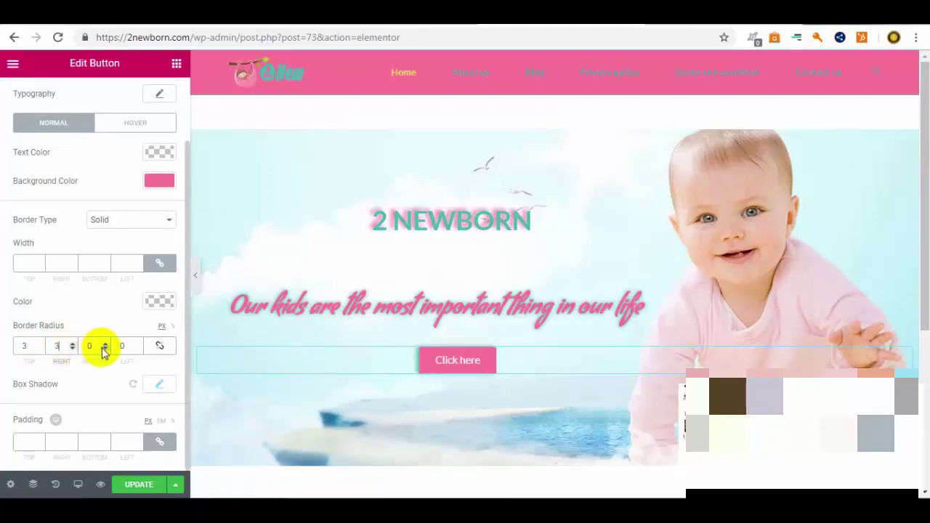
click(103, 347)
click(106, 347)
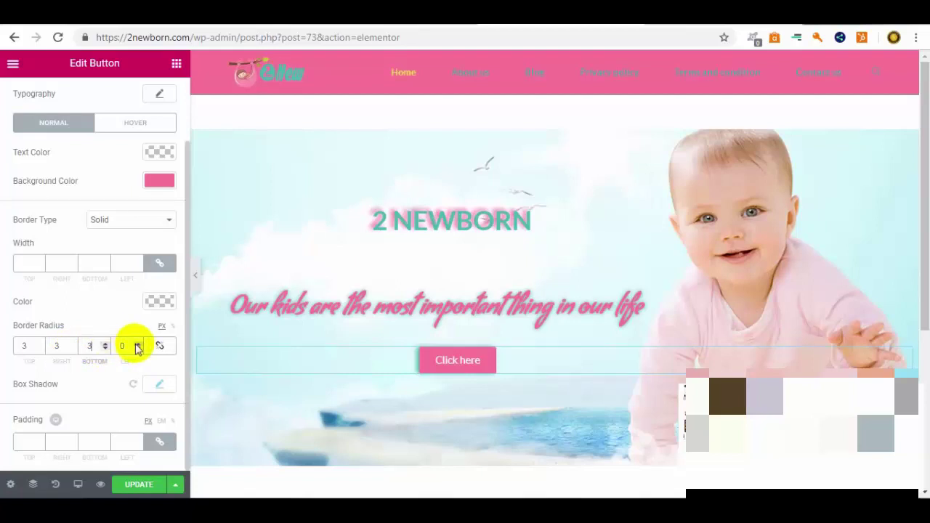
click(137, 344)
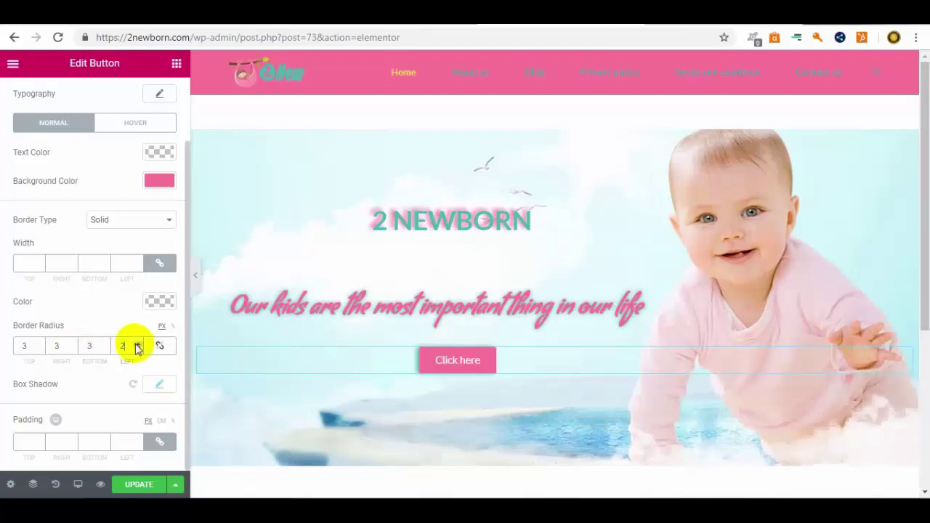
click(137, 344)
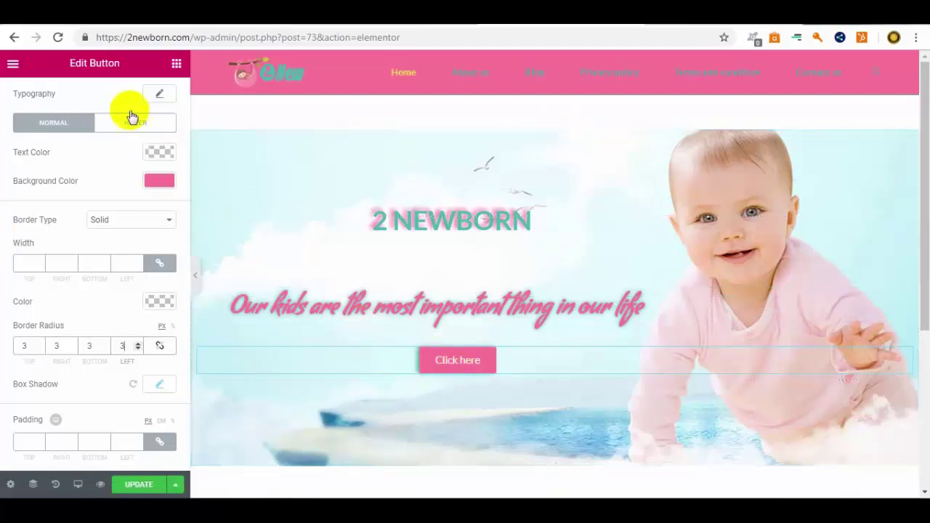
Change the banner button's text to "About us".
scroll(124, 114, up, 1)
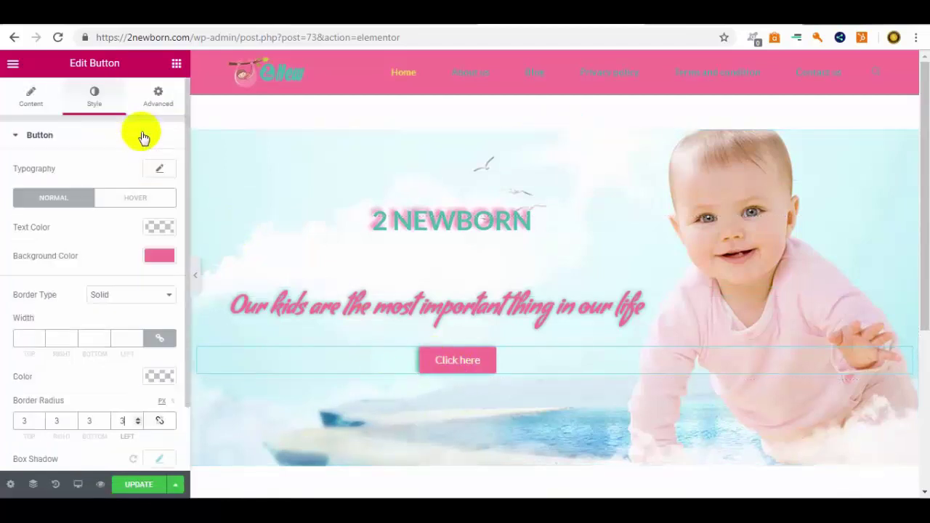
click(30, 95)
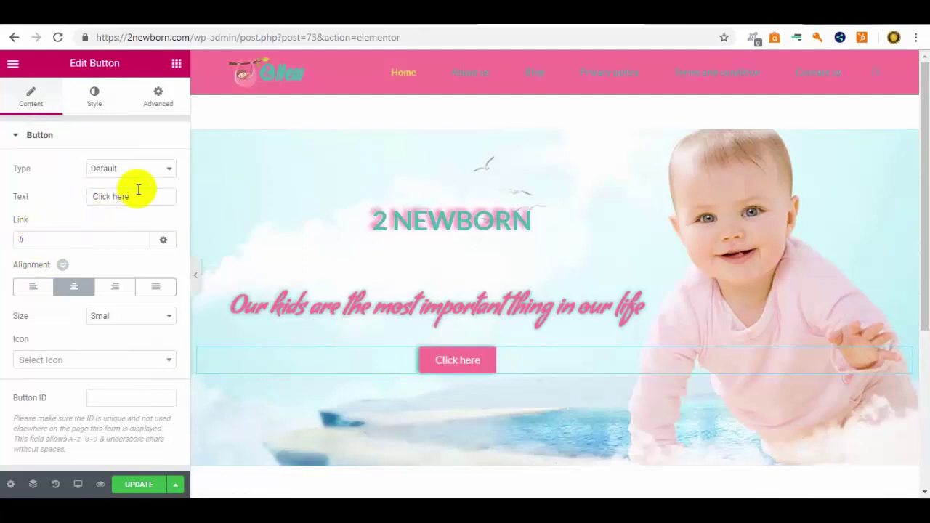
drag(138, 196, 66, 201)
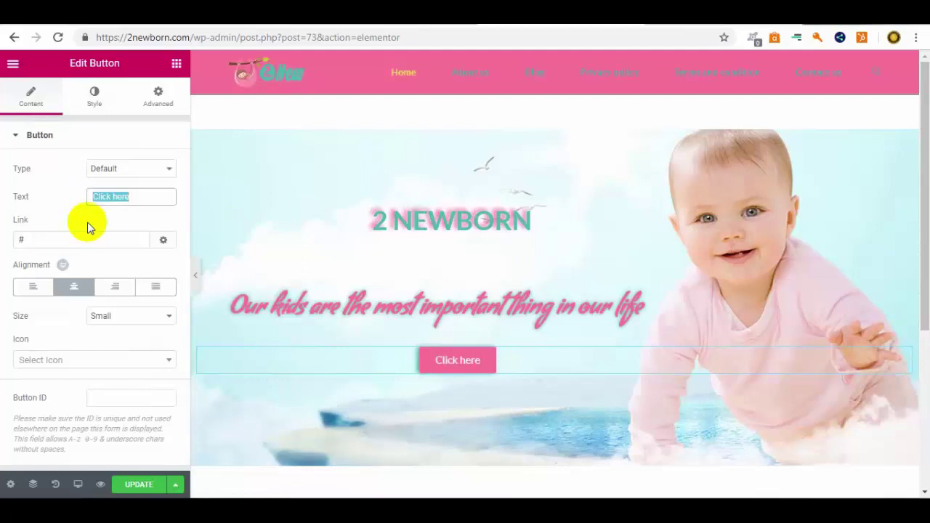
text(About us)
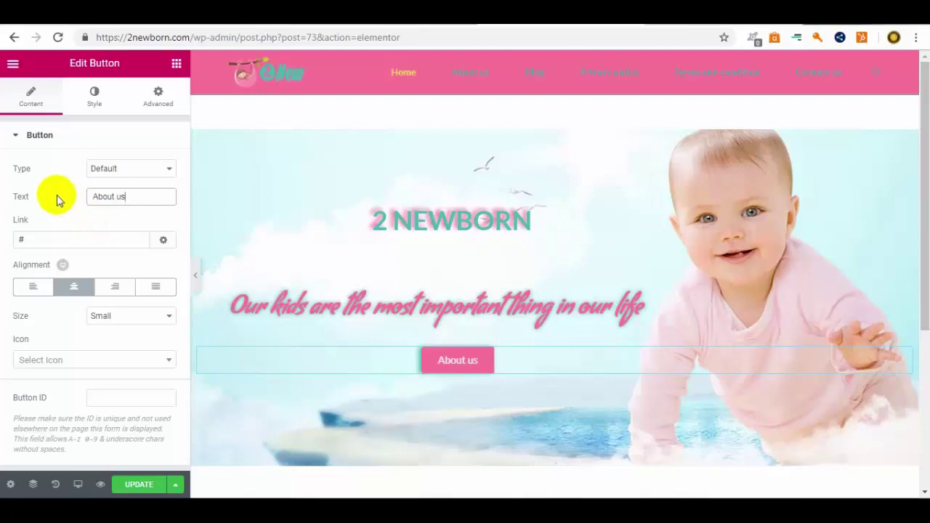
Copy the link address of the header's About us item and paste it as the button's link, replacing the # placeholder.
right_click(466, 72)
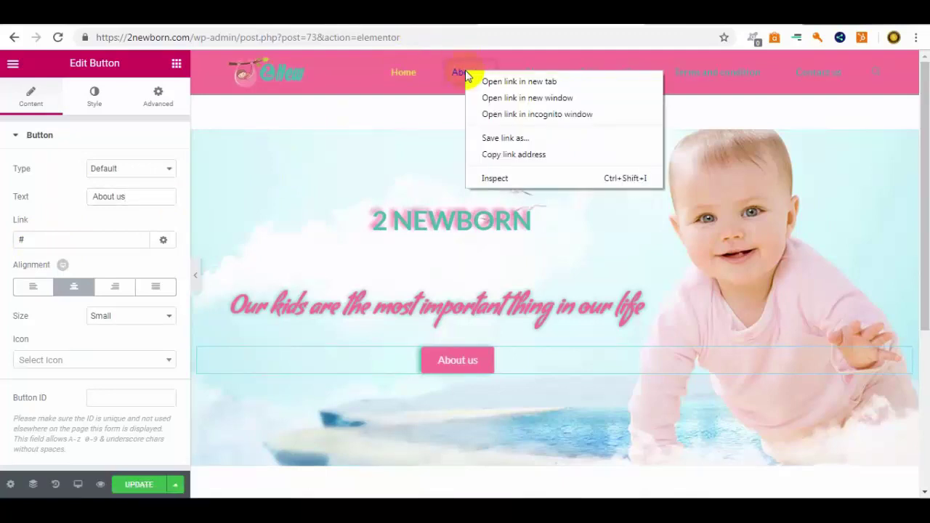
click(521, 156)
click(29, 240)
key(BackSpace)
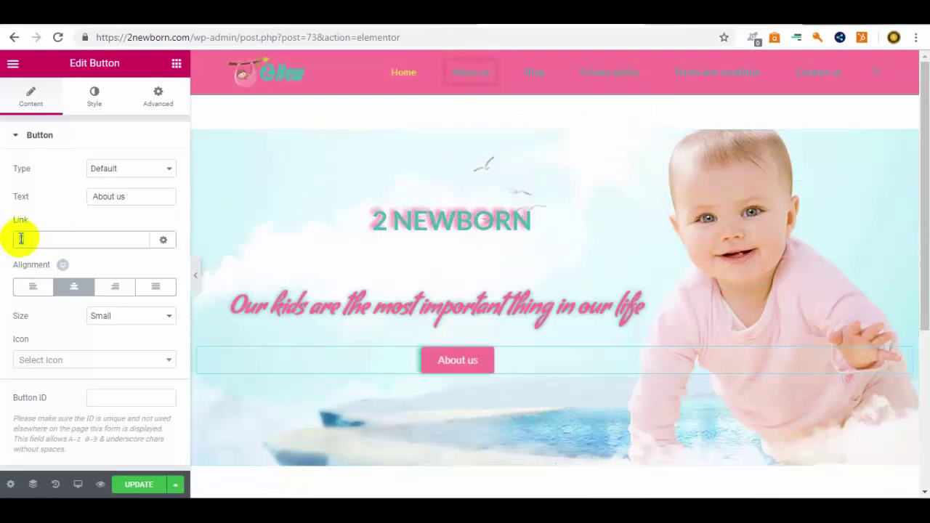
right_click(21, 238)
click(54, 280)
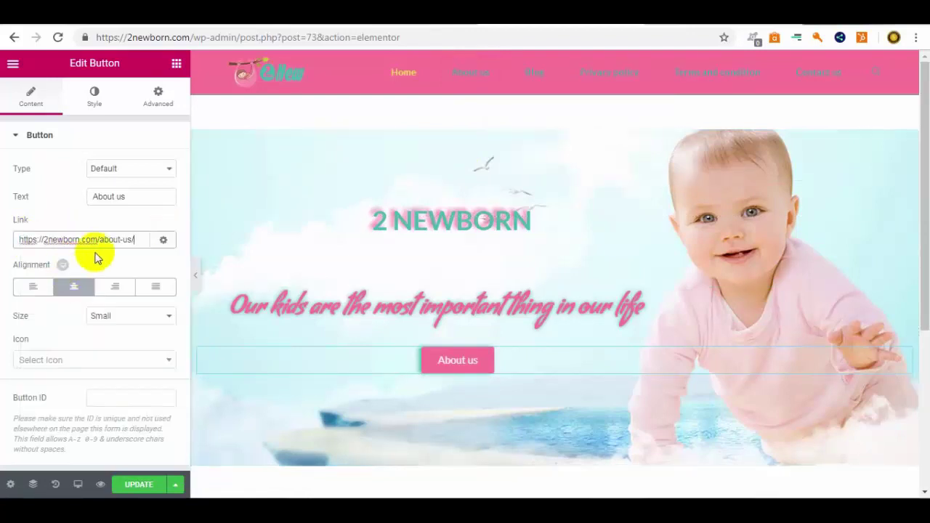
Shorten the button's link to /about-us by removing the domain and trailing slash, and update the page.
drag(98, 240, 9, 243)
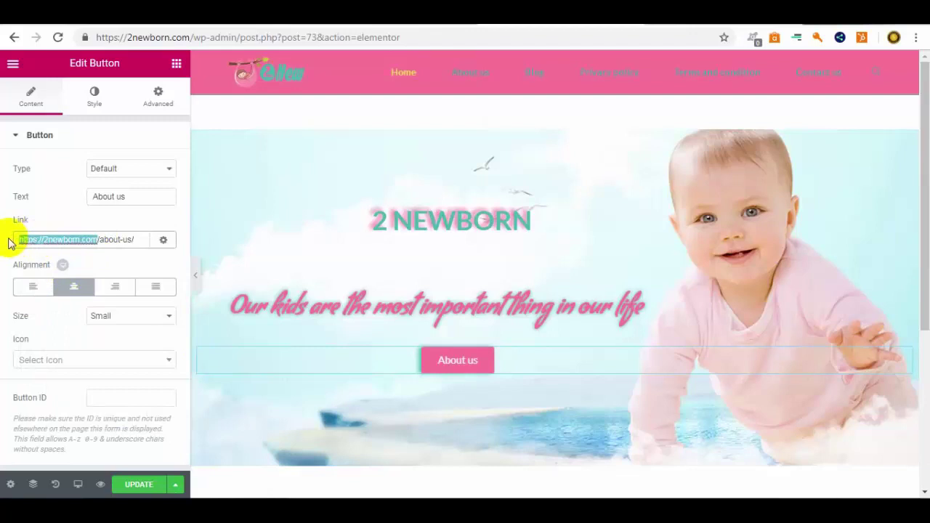
key(BackSpace)
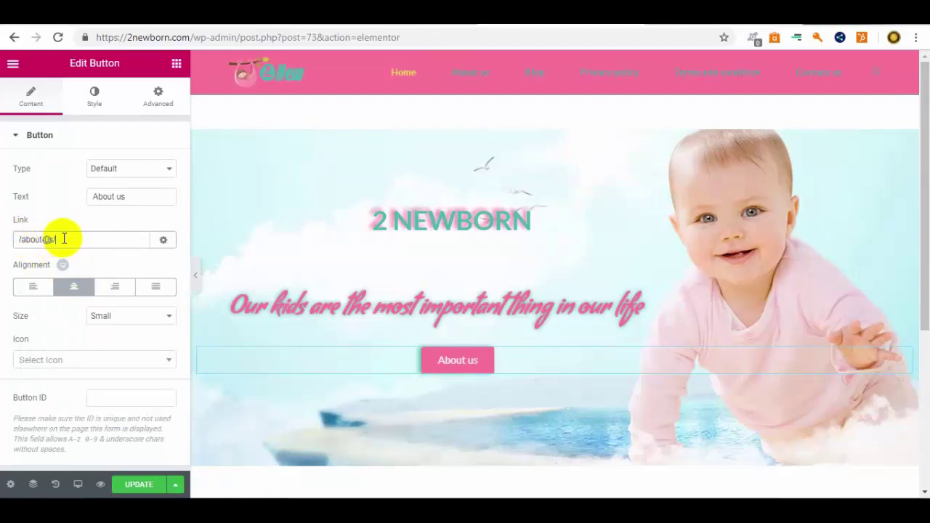
click(63, 239)
key(BackSpace)
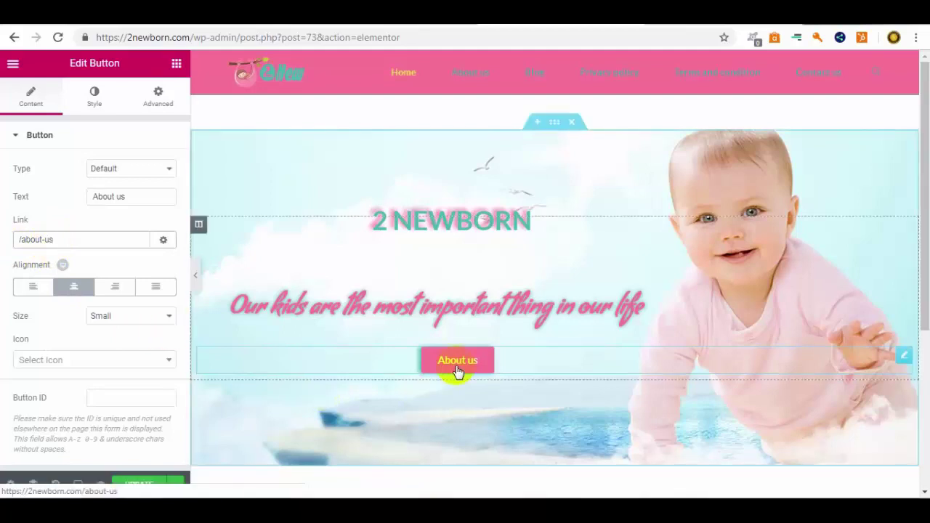
click(143, 484)
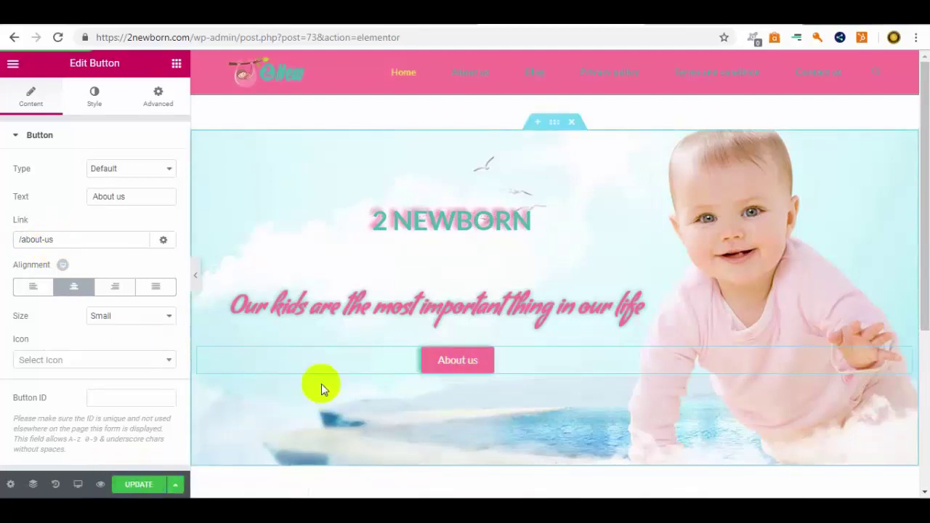
Reload the live 2newborn.com home page, test the About us button, review the home page again and return to the Elementor editor.
click(425, 23)
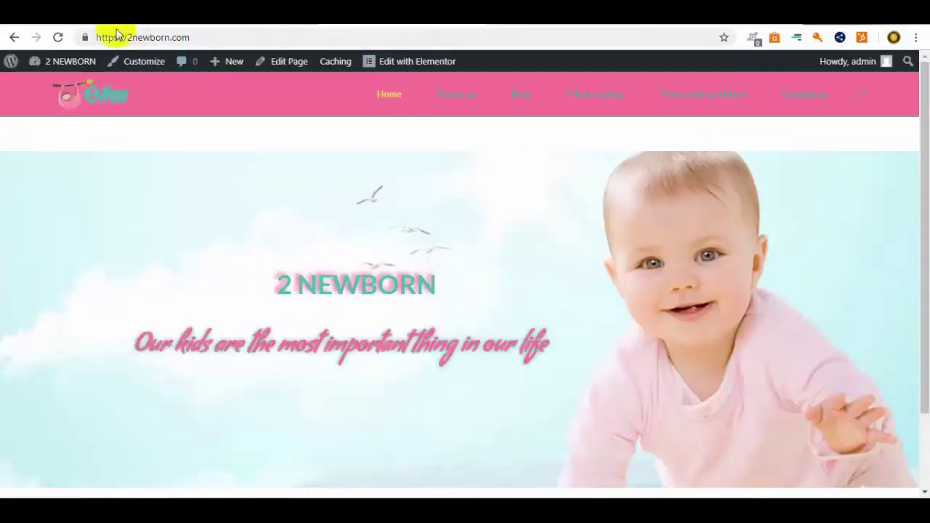
click(59, 37)
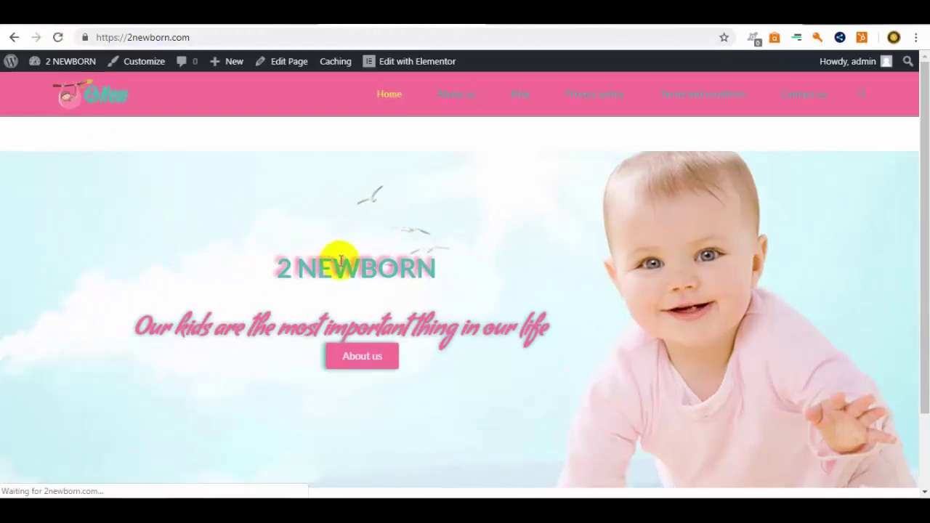
click(381, 363)
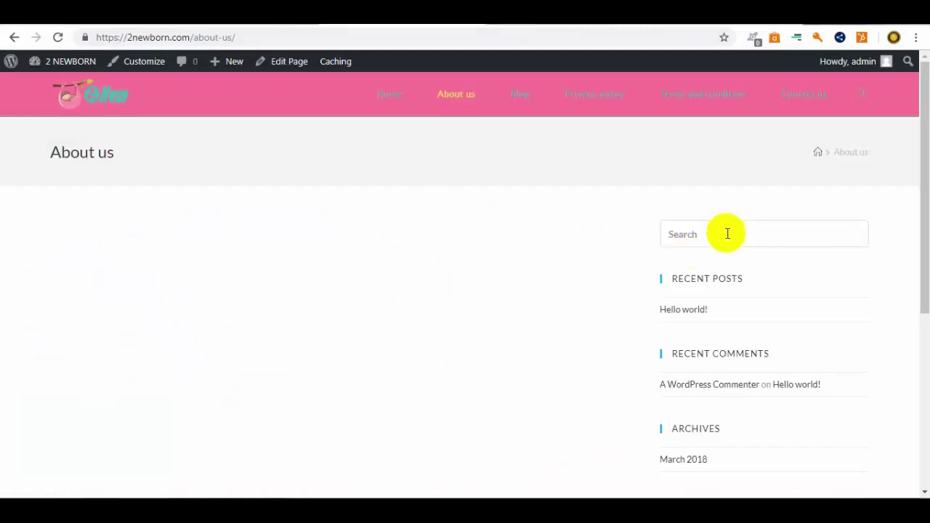
click(392, 109)
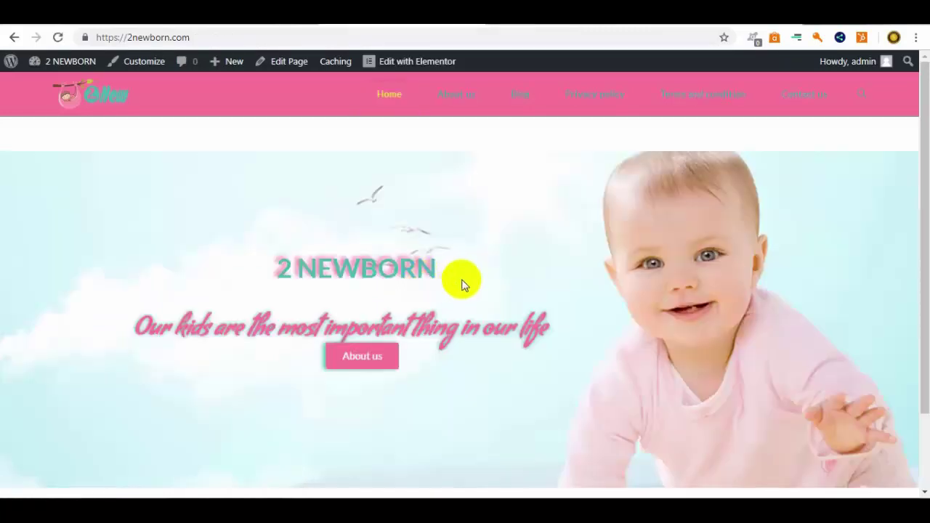
scroll(491, 254, down, 2)
scroll(491, 254, up, 2)
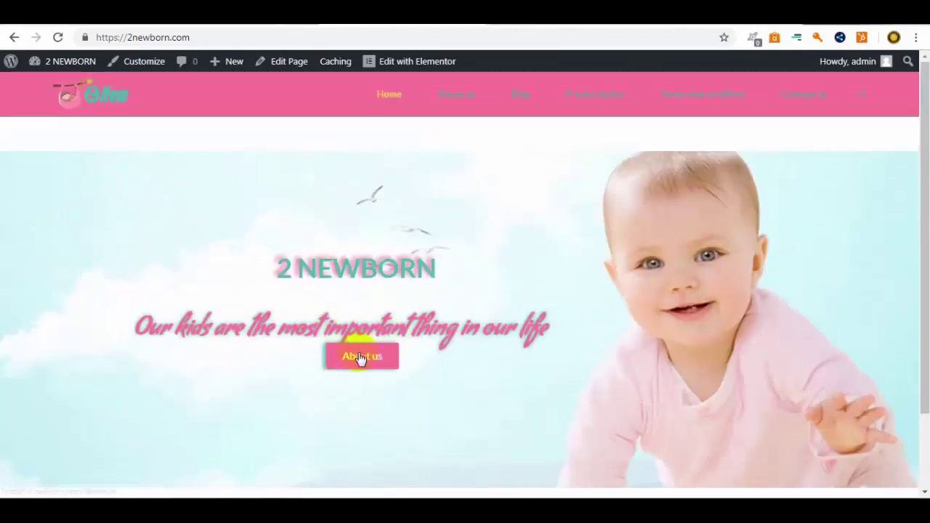
click(473, 95)
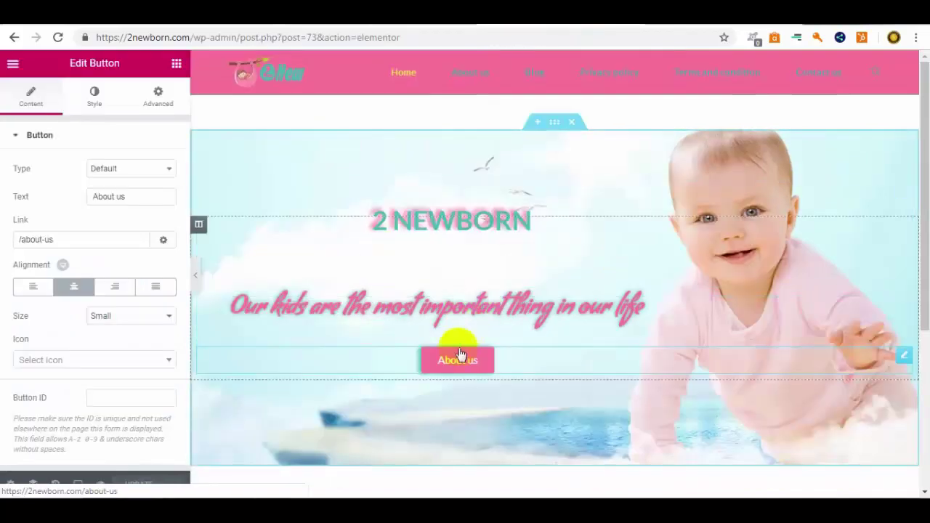
Set the About us button's top margin to 16 px and update the page.
right_click(396, 365)
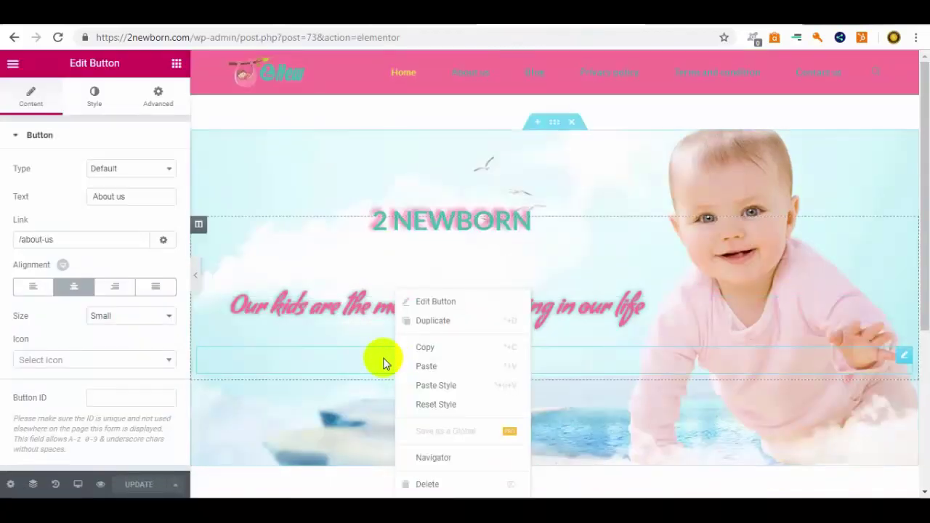
click(458, 303)
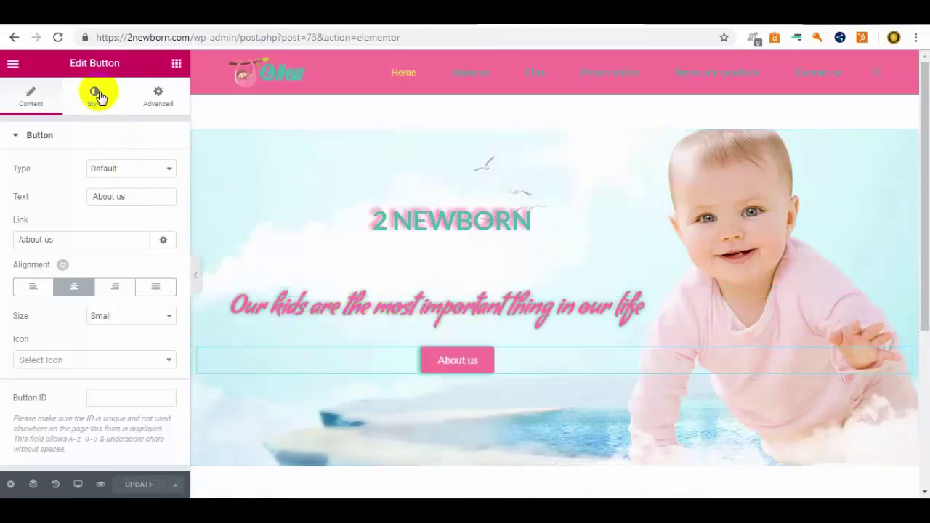
click(153, 105)
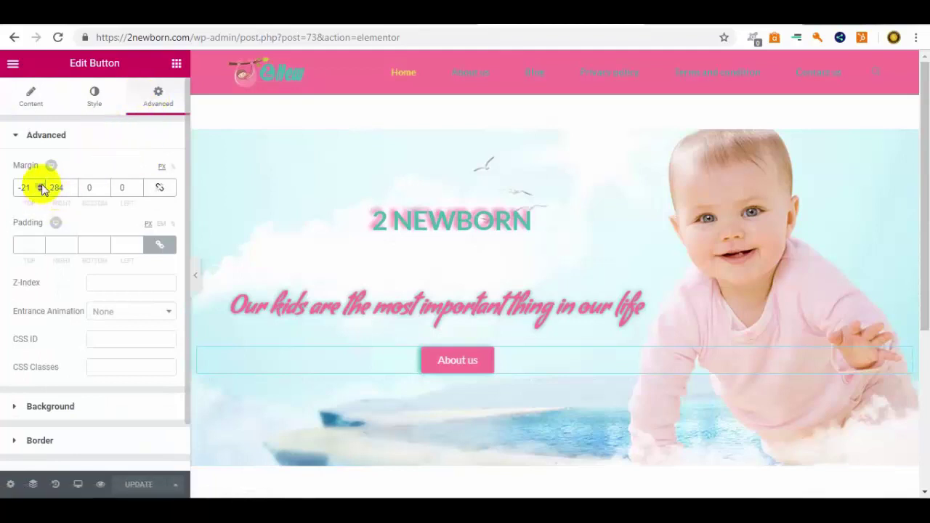
drag(40, 186, 40, 186)
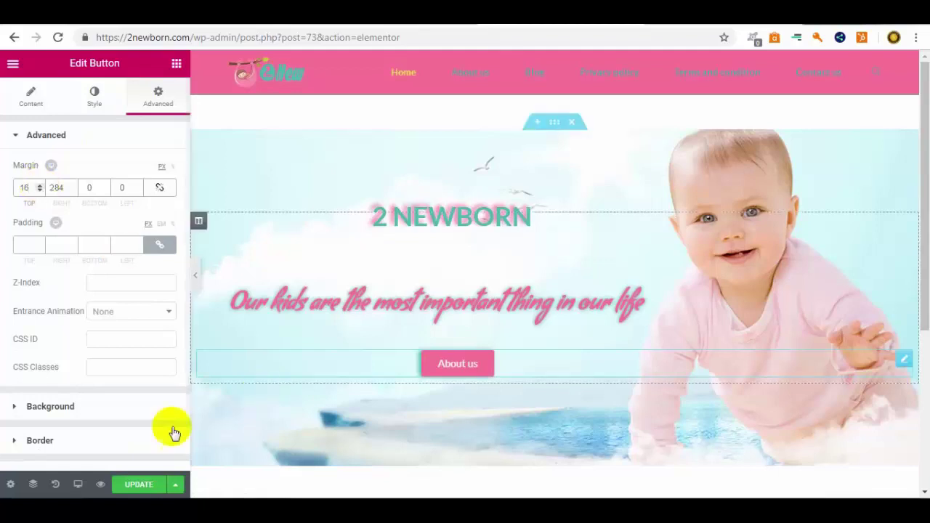
click(143, 482)
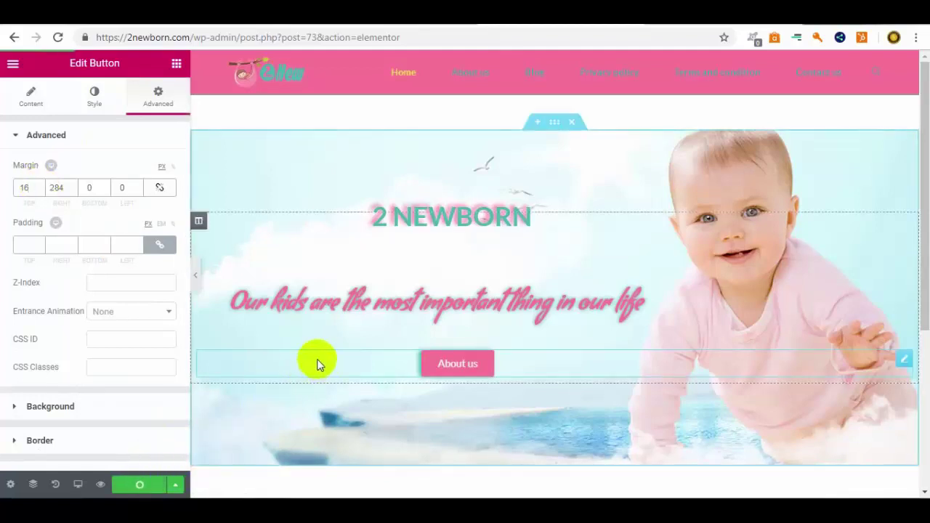
Reload the live home page and check the spacing between the banner's headings and the About us button.
click(398, 28)
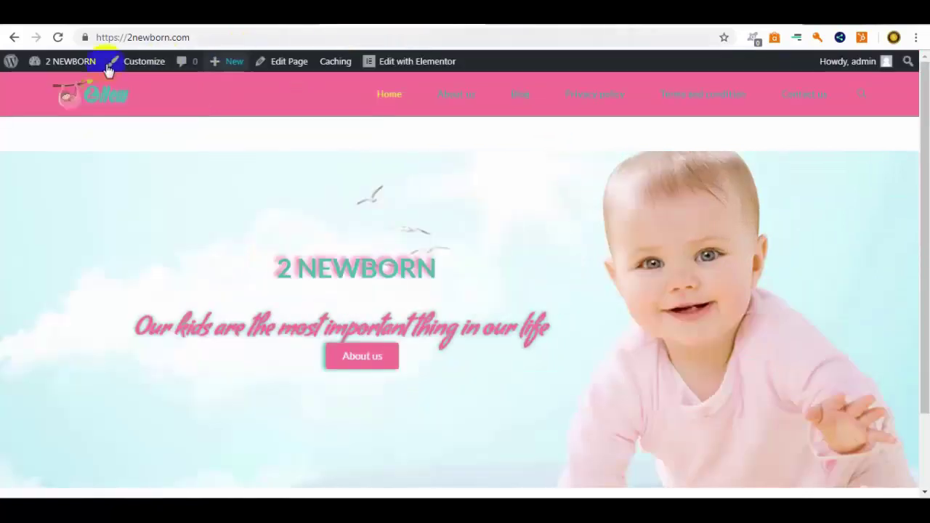
click(58, 37)
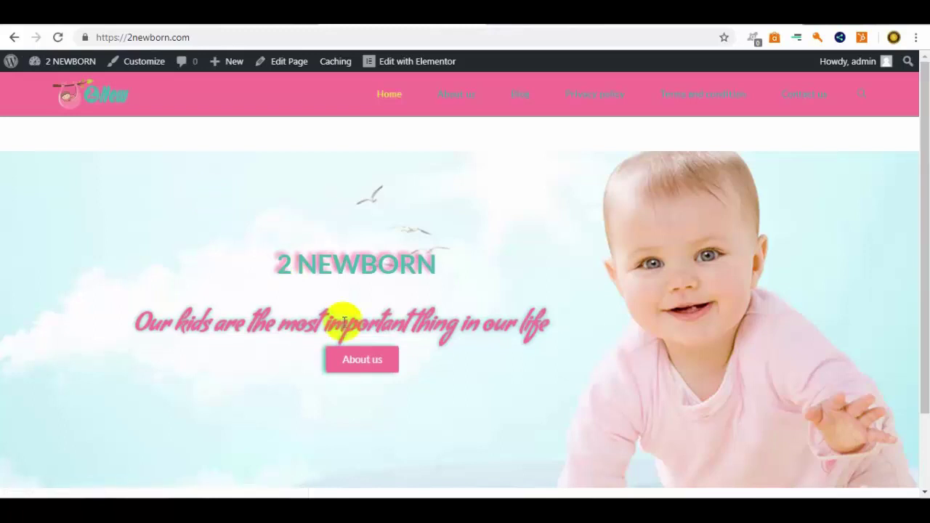
click(560, 29)
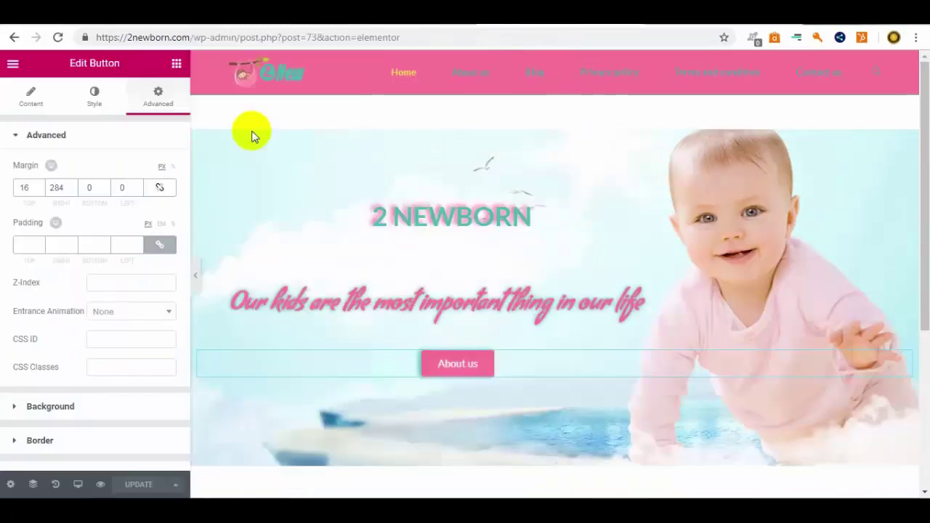
click(398, 27)
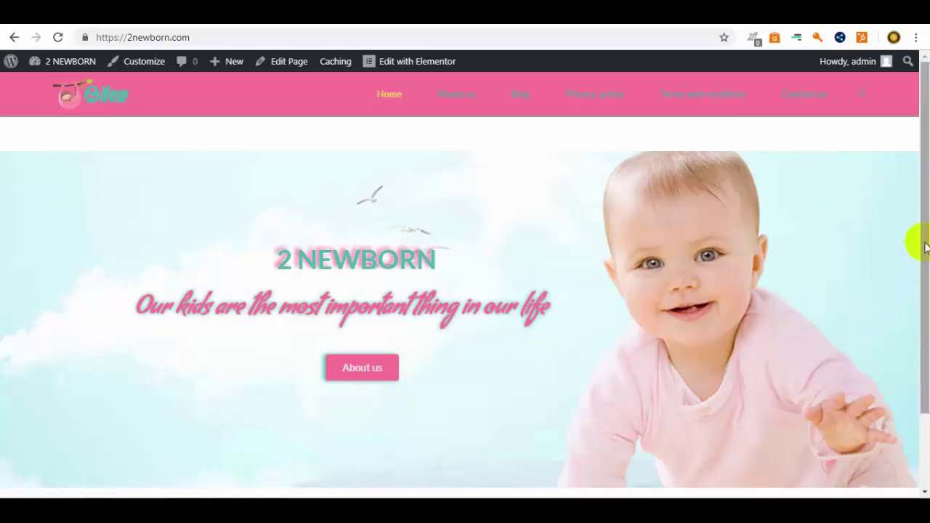
drag(920, 293, 920, 202)
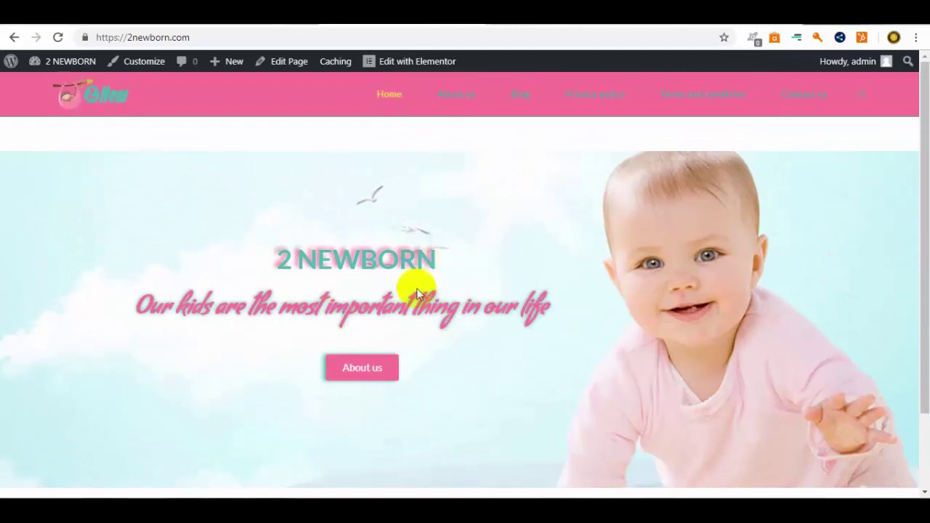
scroll(495, 289, down, 2)
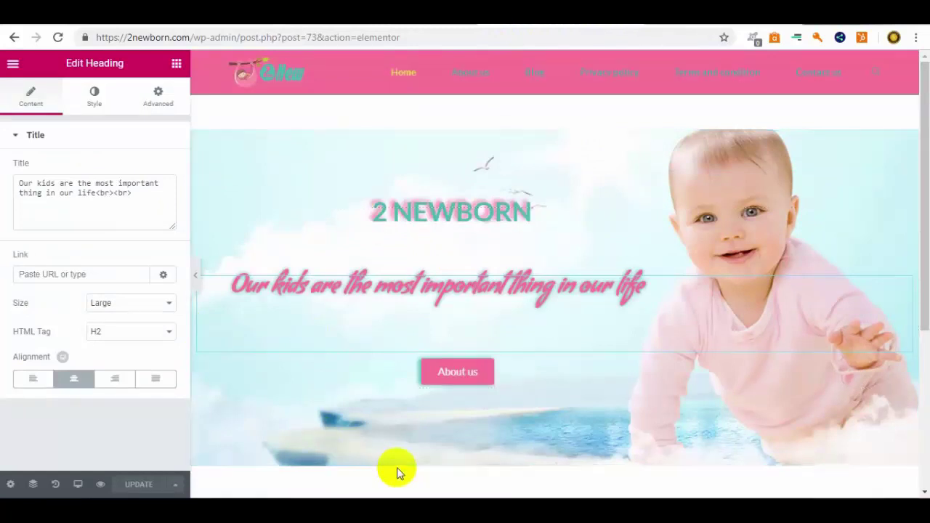
Add a section below the banner with the two-column structure that has a wide left column and a narrow right column.
scroll(396, 467, down, 3)
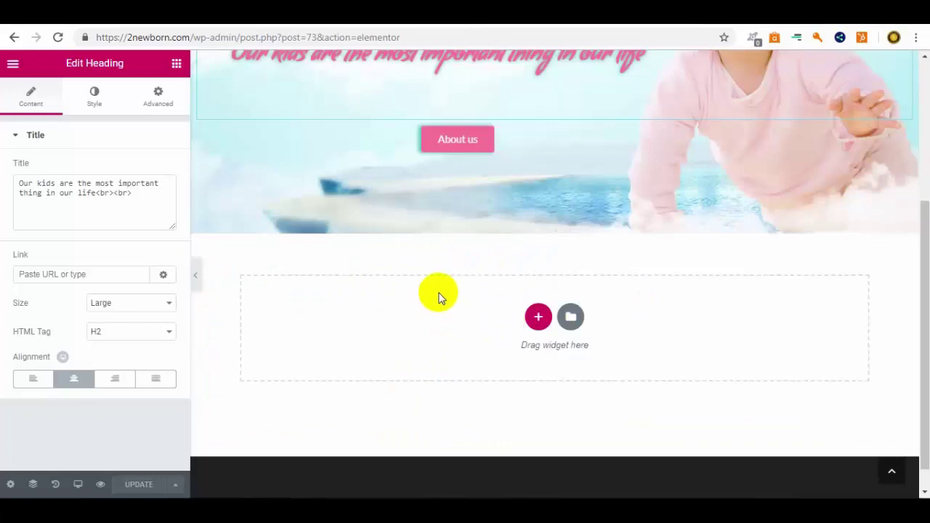
click(537, 318)
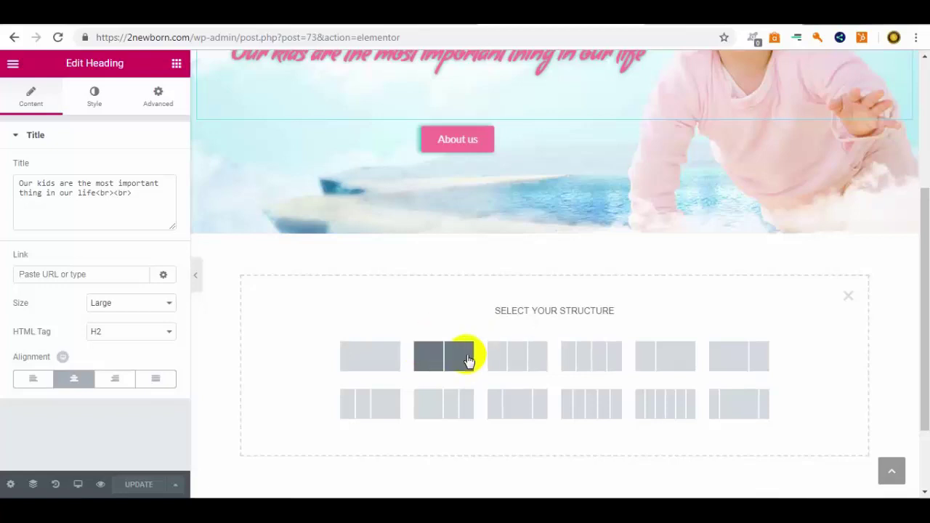
click(721, 363)
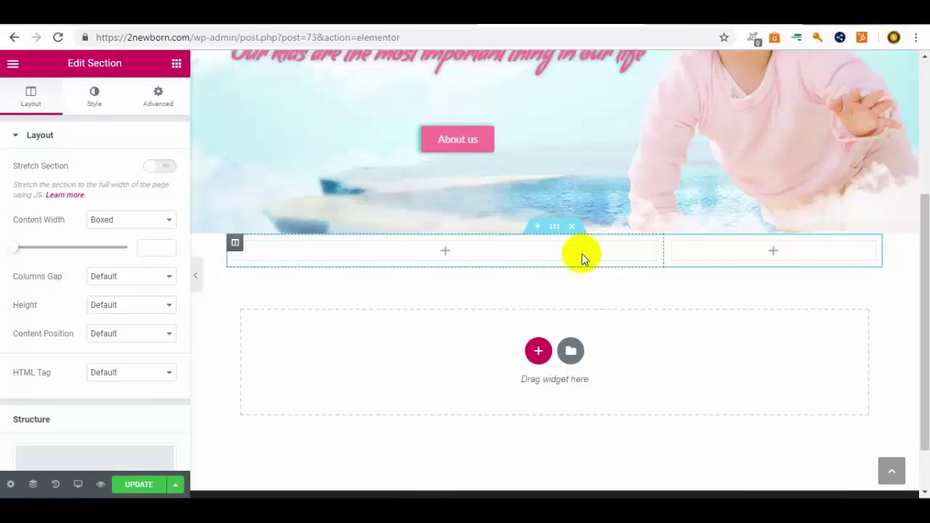
Add a Text Editor widget to the wide column below the banner and copy the full paragraph from the Home file in Notepad.
click(176, 63)
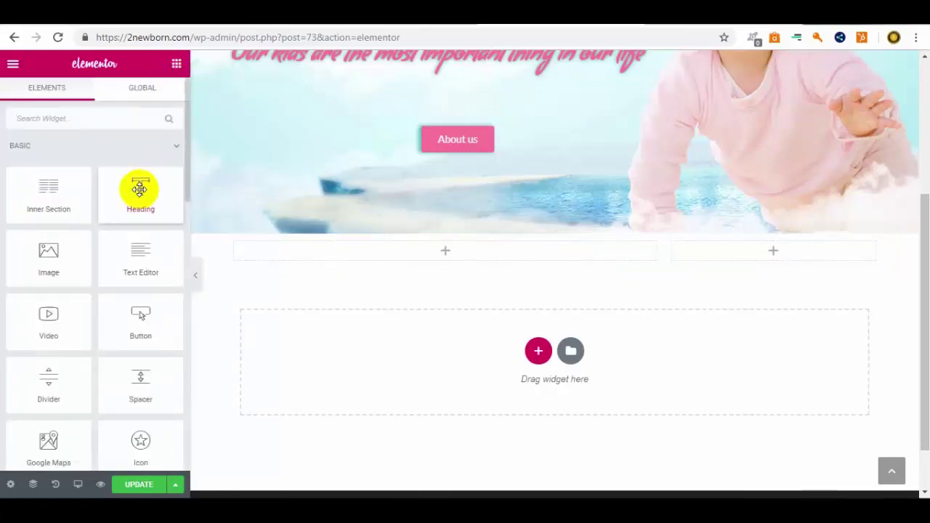
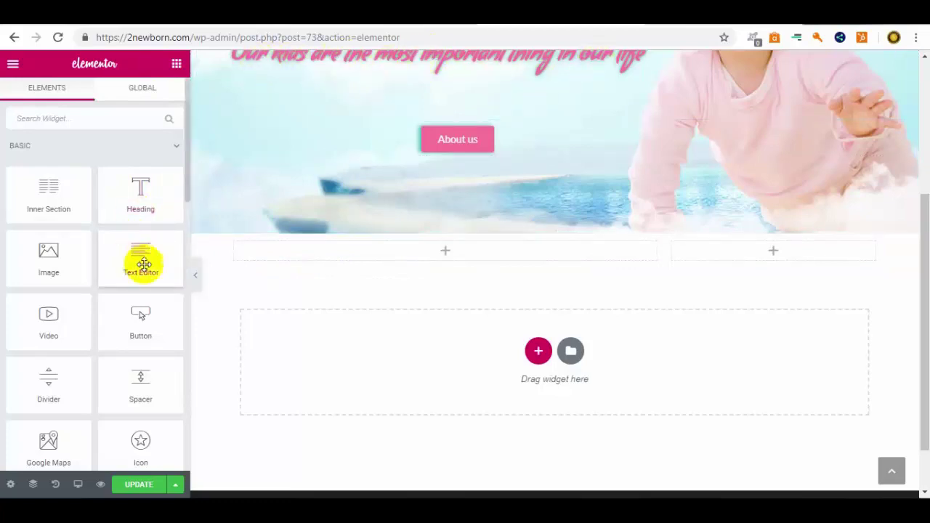
drag(141, 260, 332, 253)
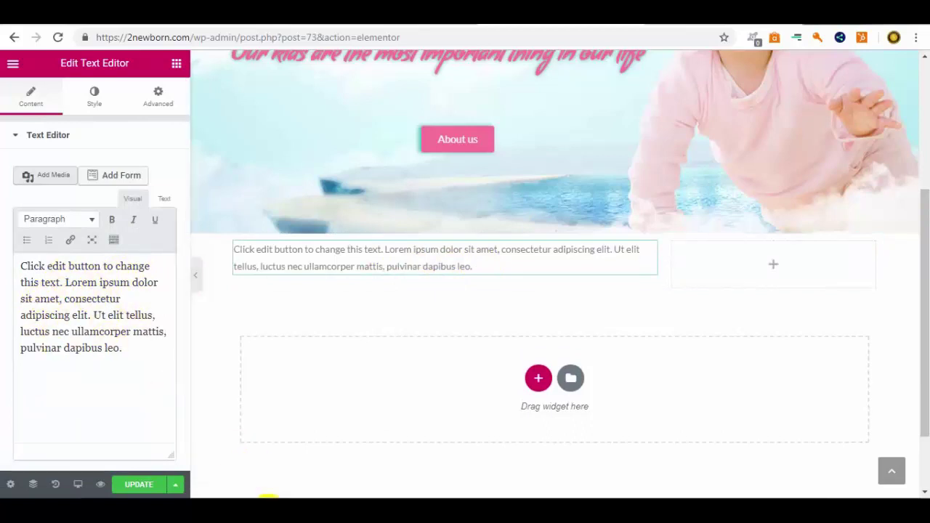
mouse_move(269, 498)
click(310, 442)
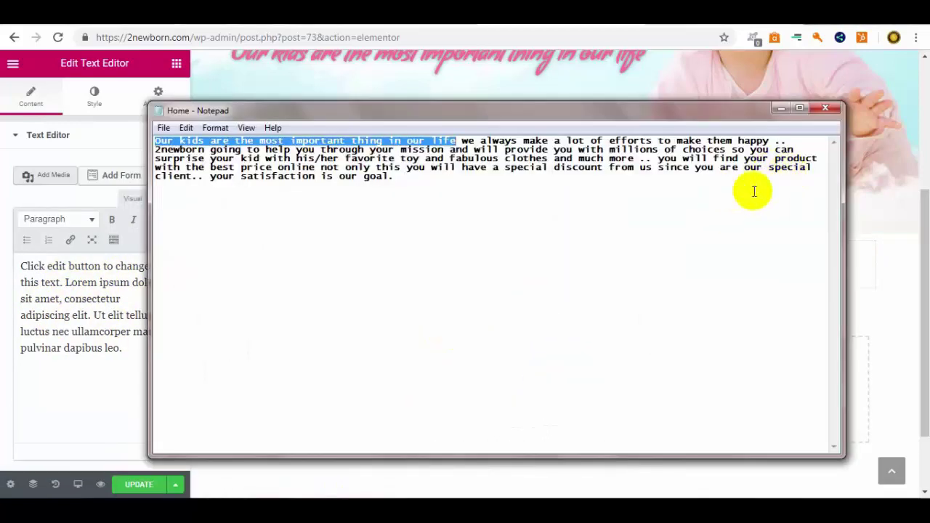
right_click(670, 208)
click(699, 301)
right_click(521, 226)
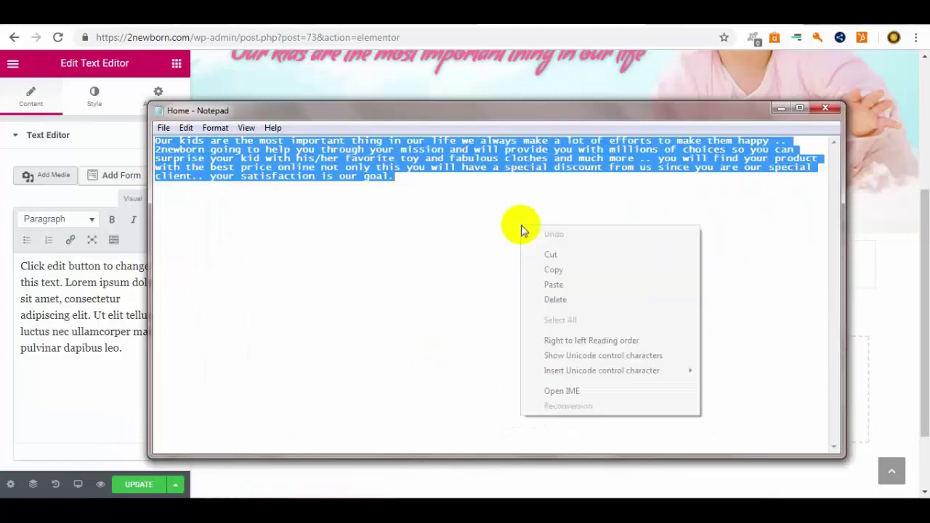
click(574, 270)
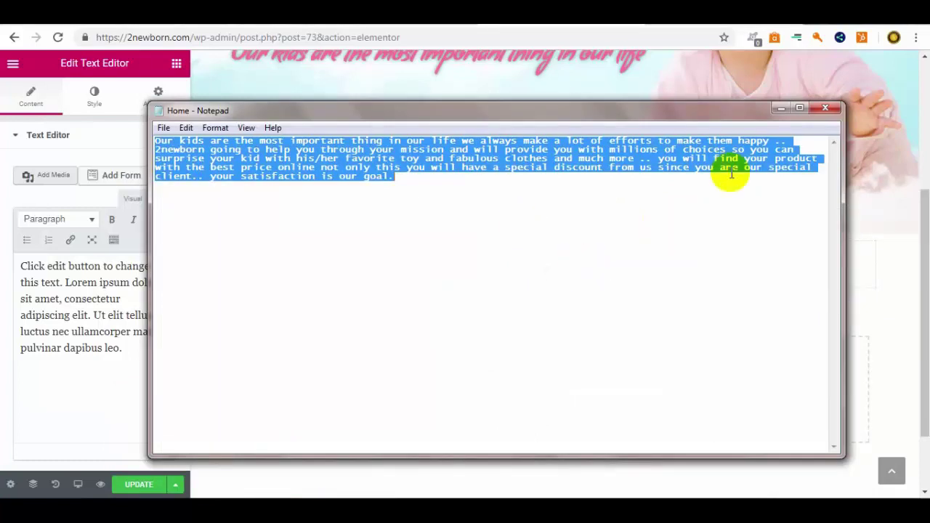
Replace the text widget's placeholder with the copied "Our kids are the most important thing in our life" paragraph and make it all bold.
click(779, 110)
drag(124, 348, 17, 266)
right_click(51, 277)
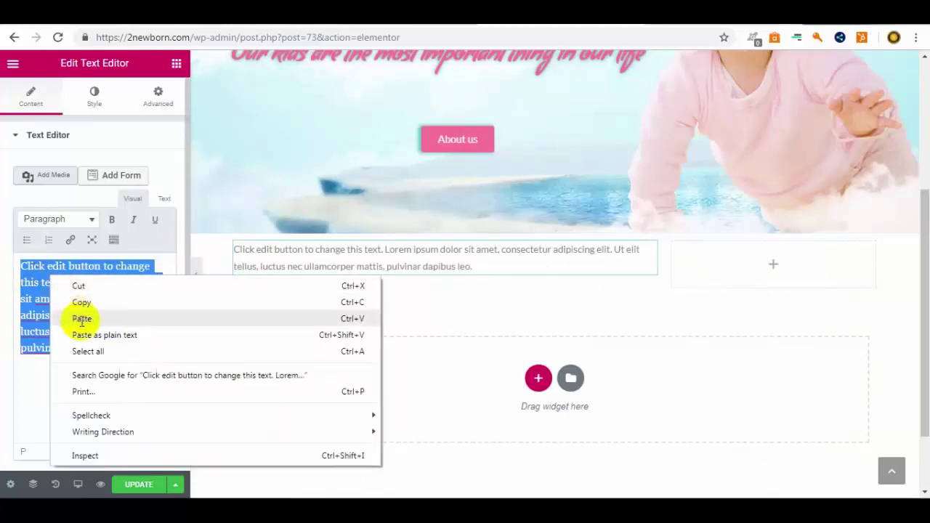
click(82, 319)
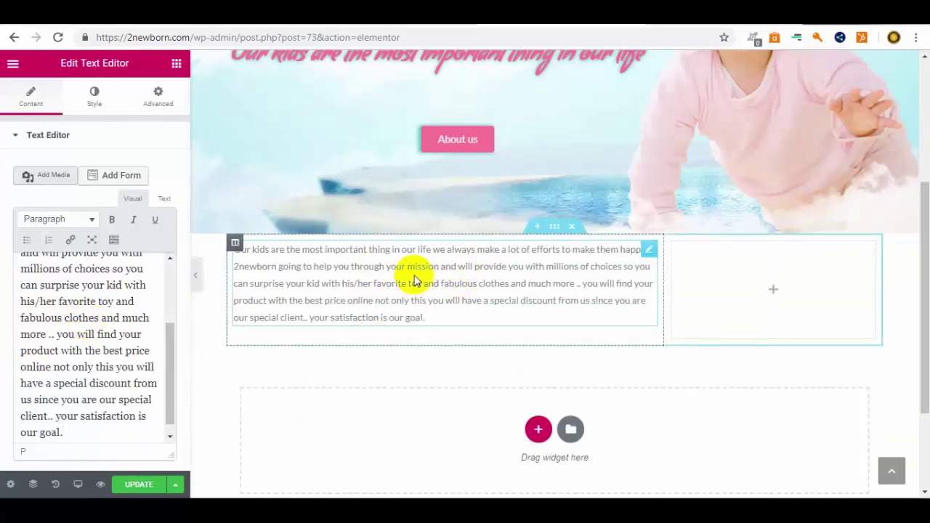
drag(75, 431, 21, 239)
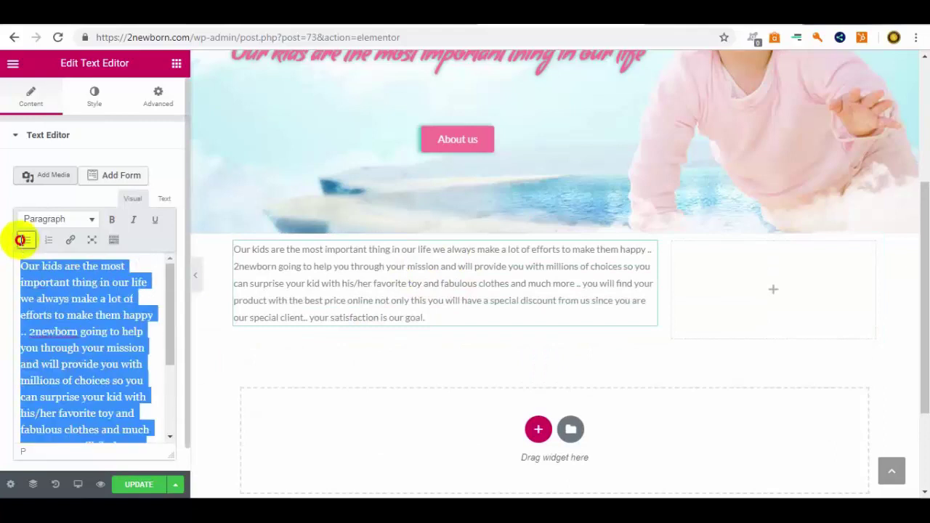
click(114, 221)
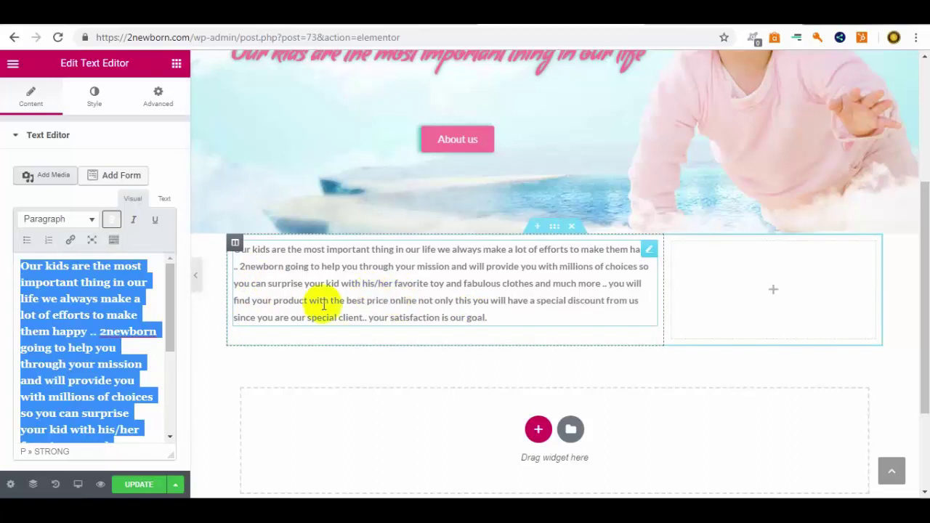
click(723, 289)
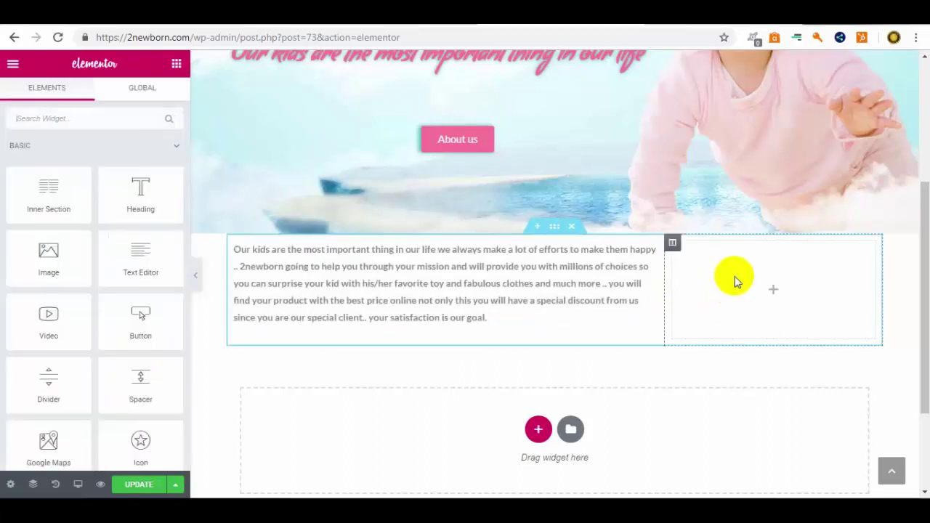
drag(52, 263, 730, 304)
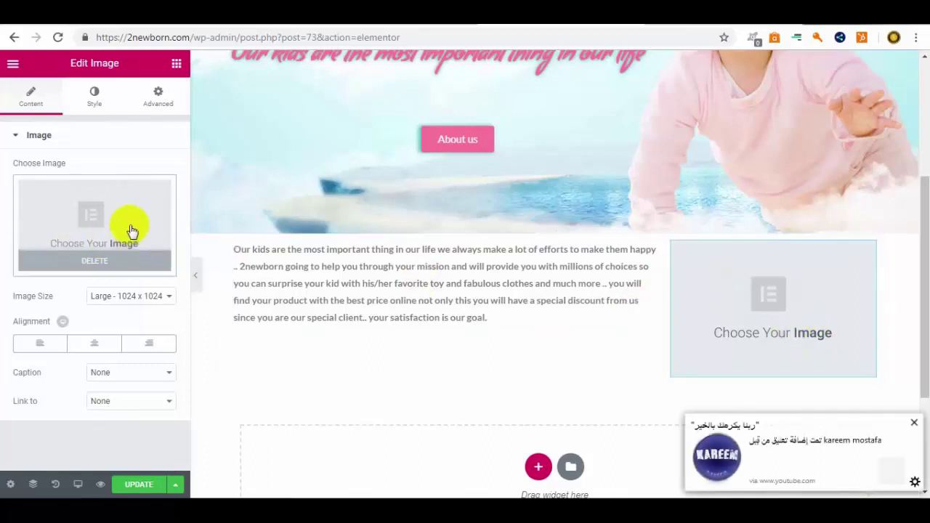
click(915, 424)
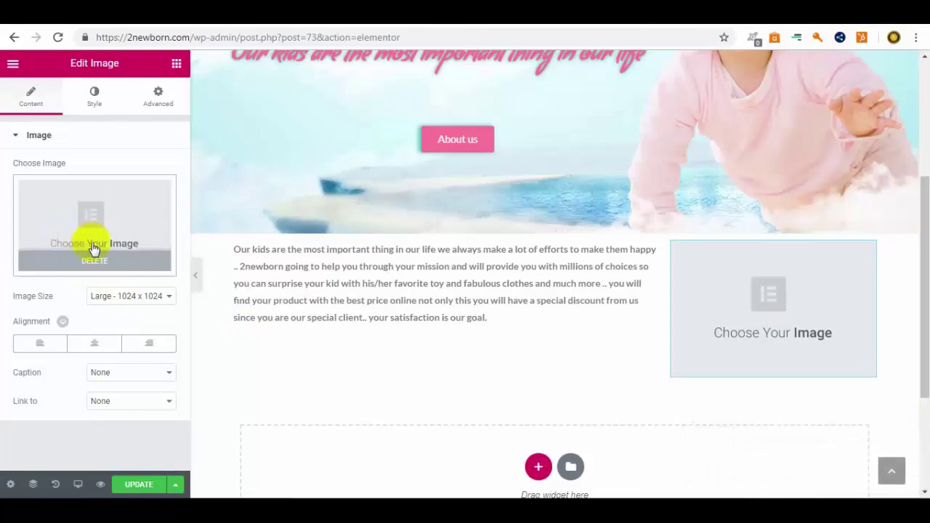
click(71, 239)
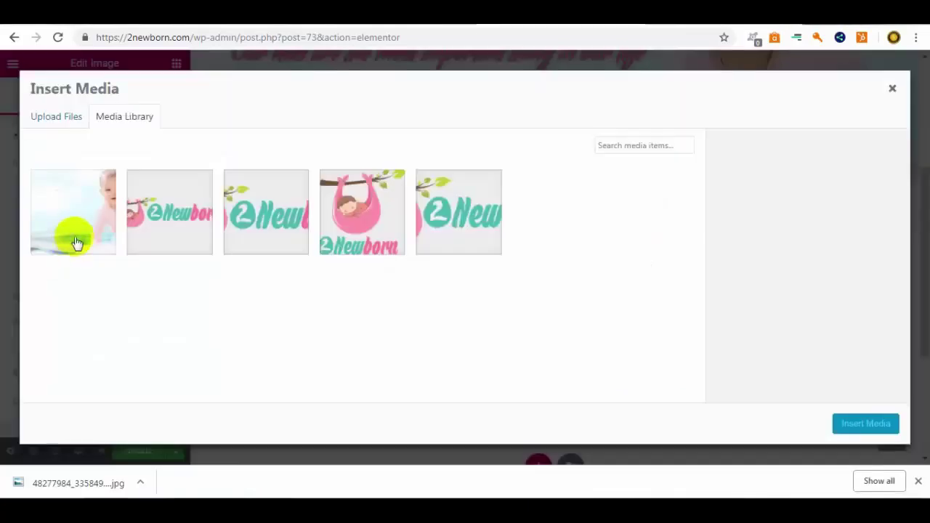
click(70, 125)
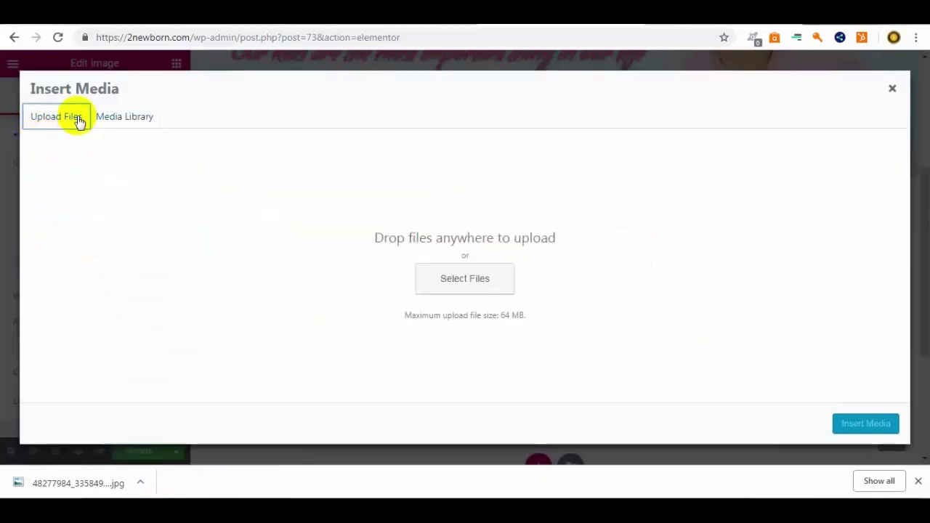
click(482, 287)
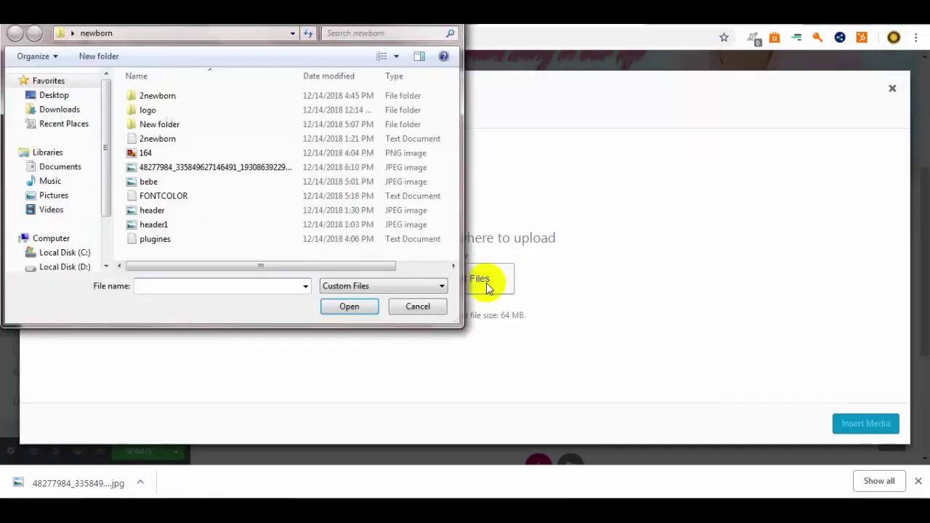
double_click(229, 167)
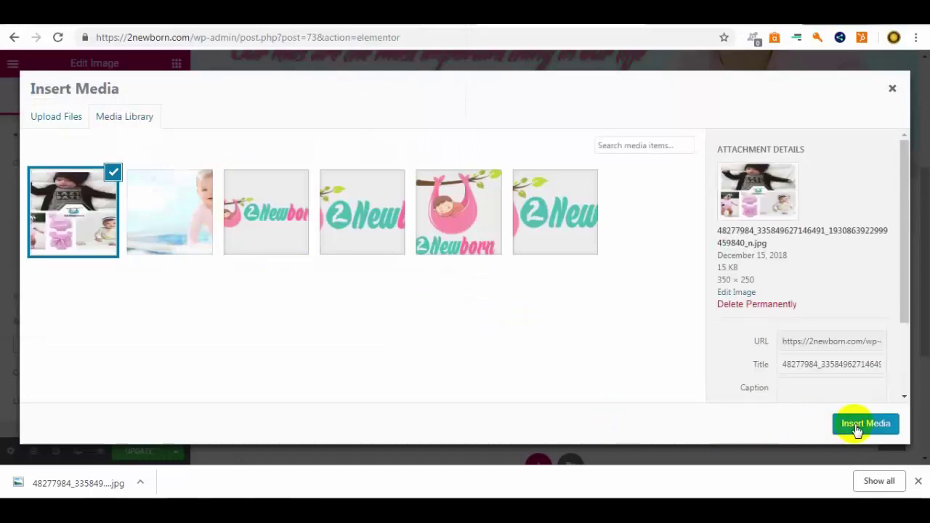
click(848, 424)
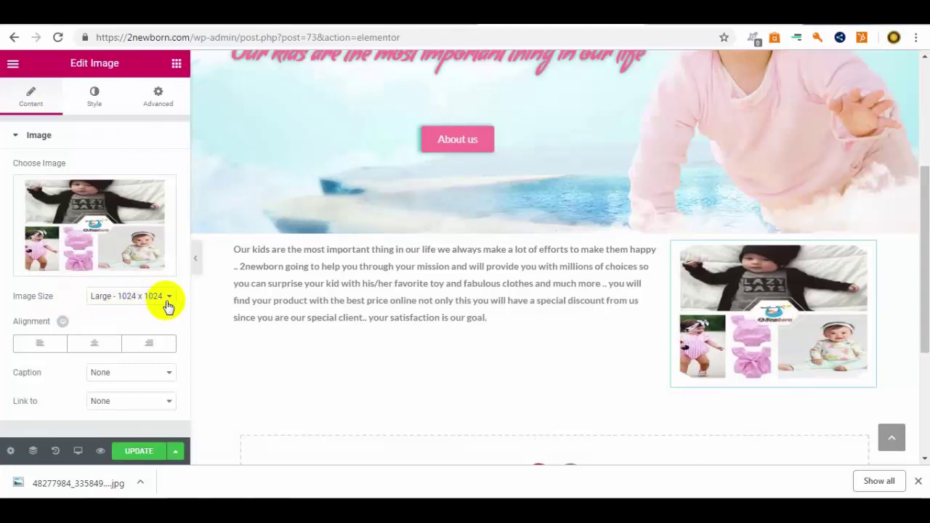
Set the image's width to 96% and its maximum width to 100%, and update the page.
click(157, 95)
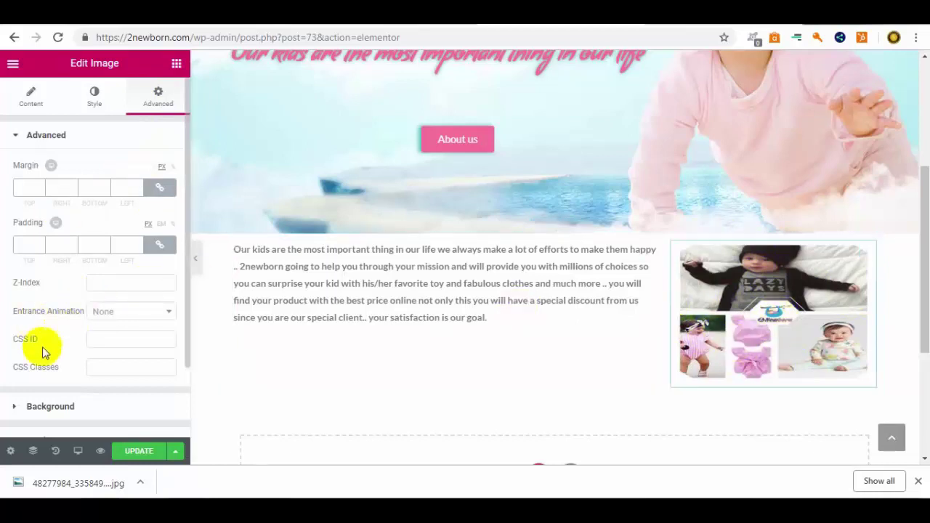
click(100, 111)
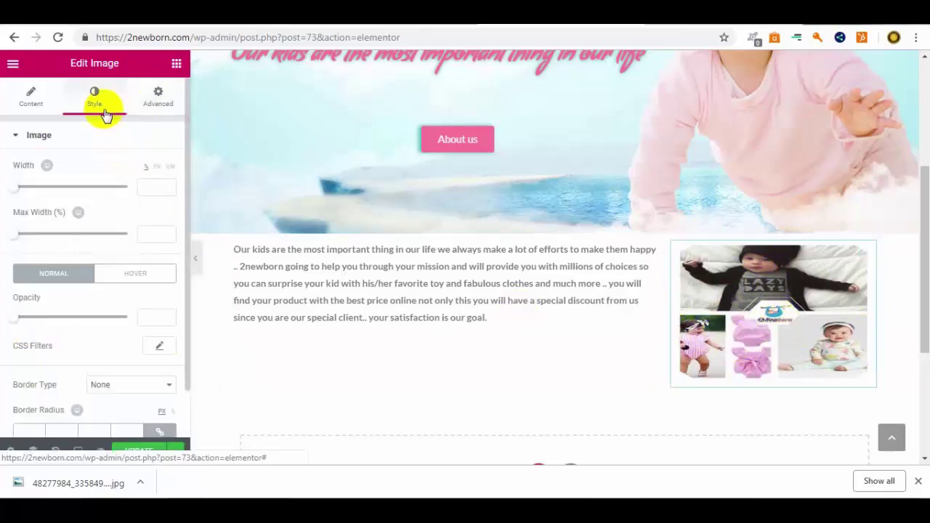
drag(16, 195, 126, 189)
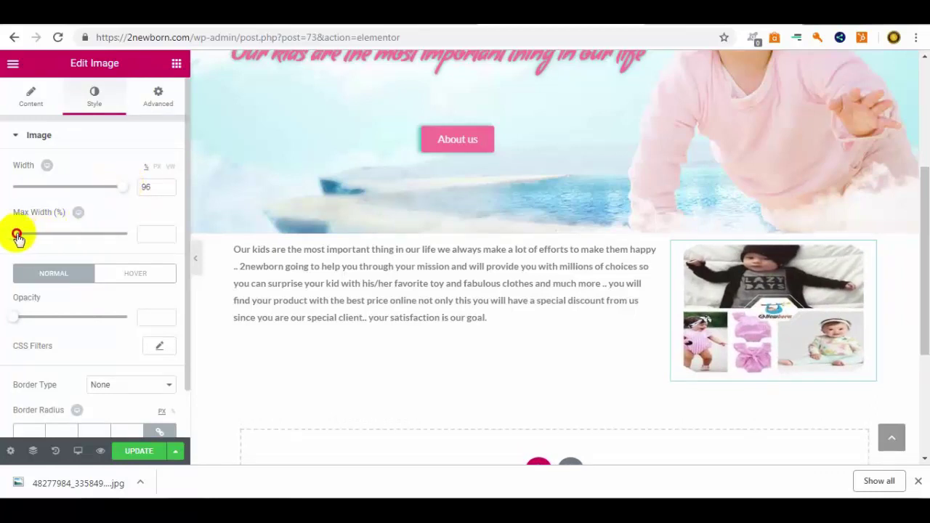
drag(18, 237, 145, 245)
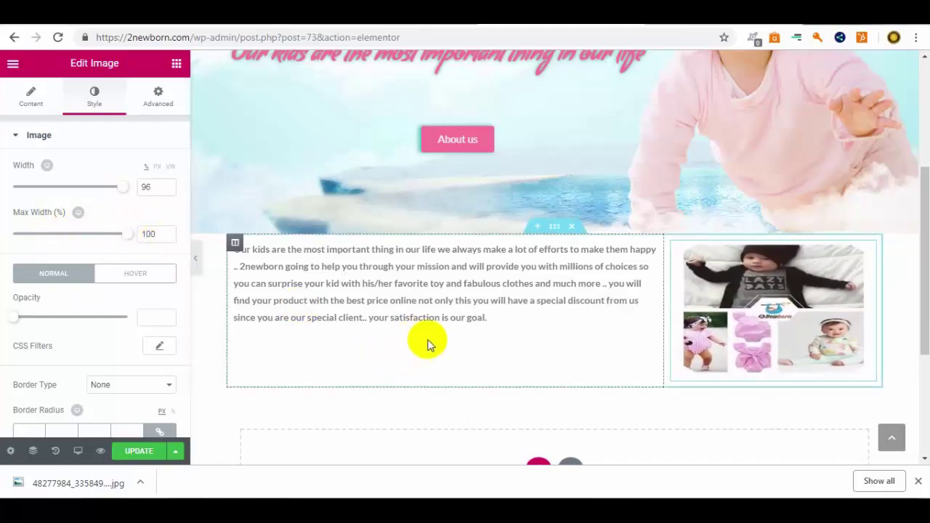
click(149, 451)
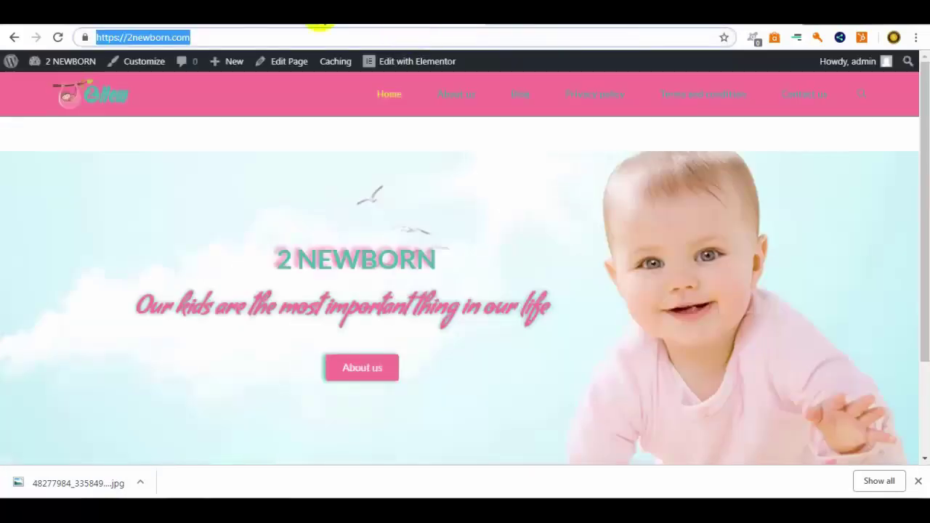
Reload the live 2newborn.com home page and review the text and image section below the banner.
click(55, 37)
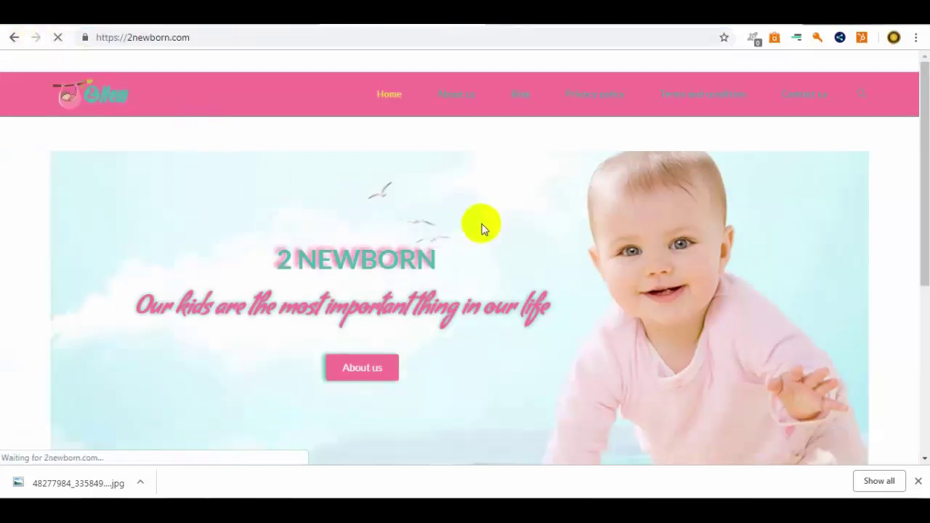
scroll(506, 215, down, 4)
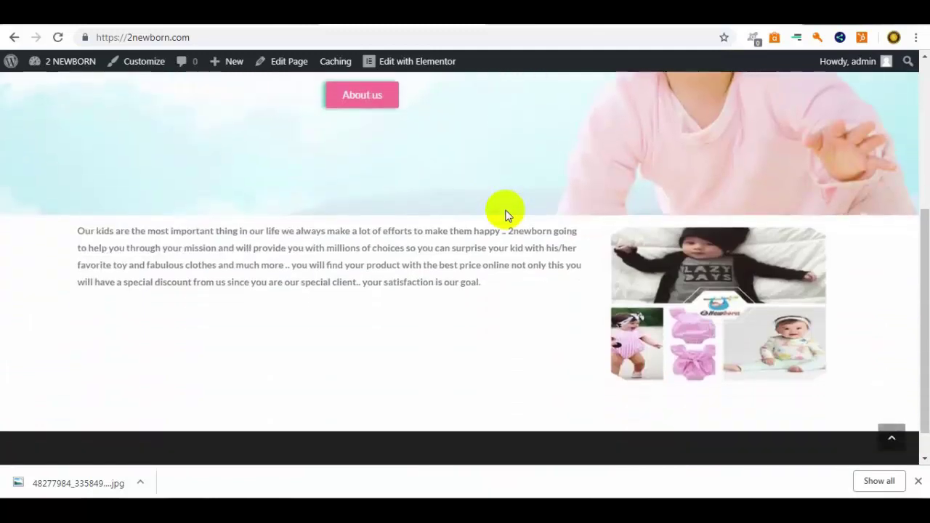
scroll(507, 215, up, 1)
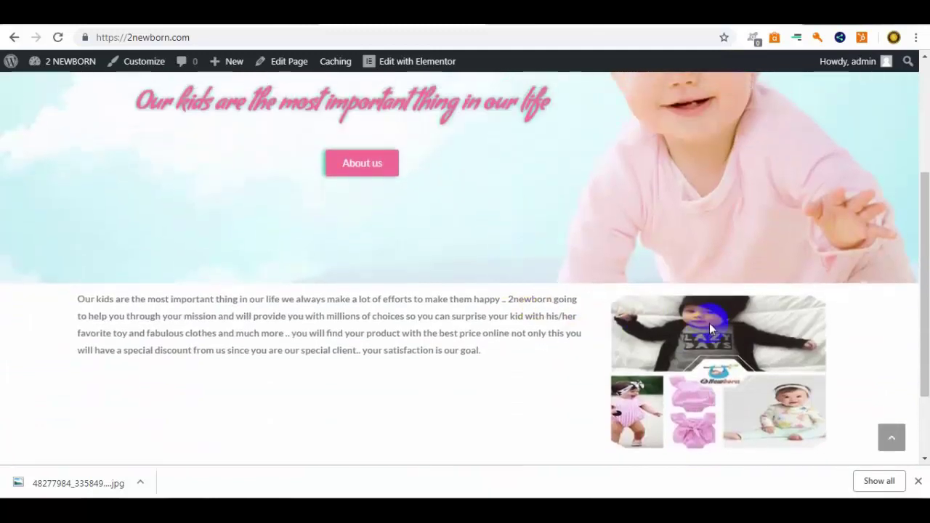
scroll(686, 330, down, 2)
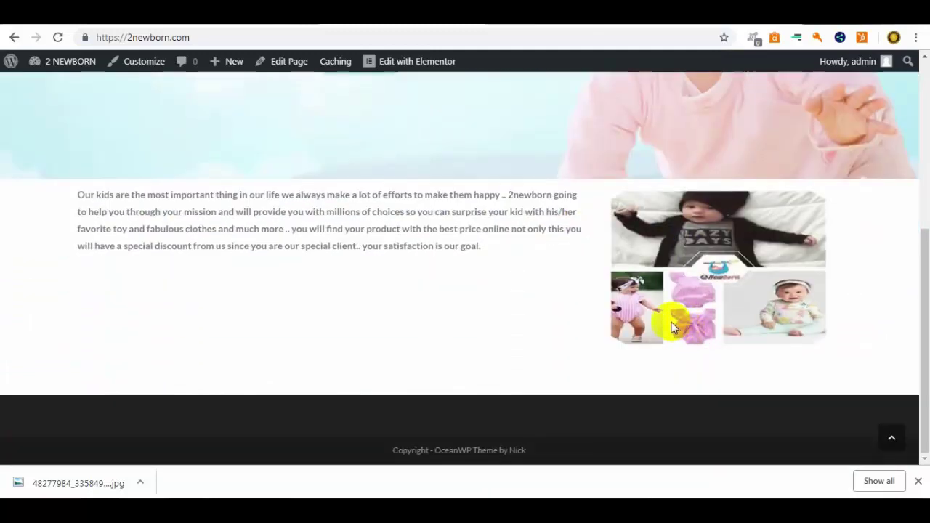
scroll(668, 327, up, 1)
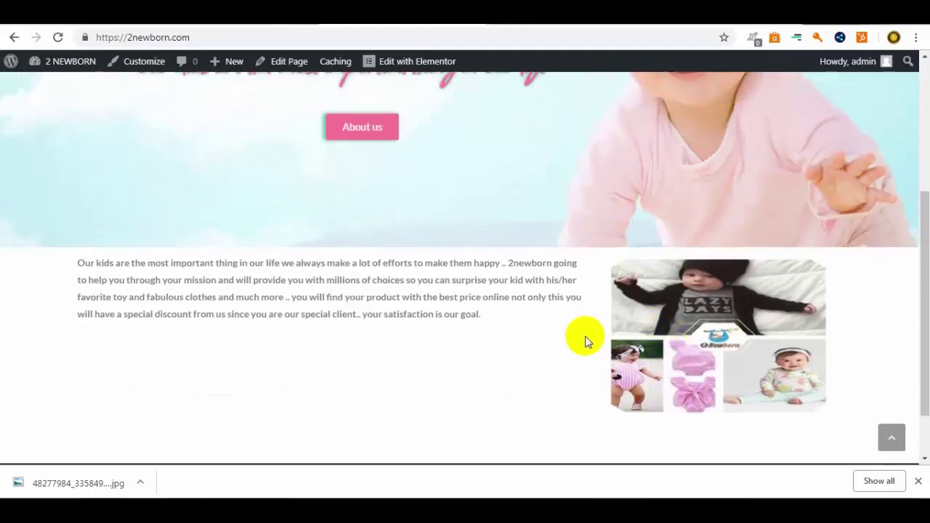
Return to the Elementor editor, give the image an opacity of 0.97 and a box shadow, and update the page.
click(414, 61)
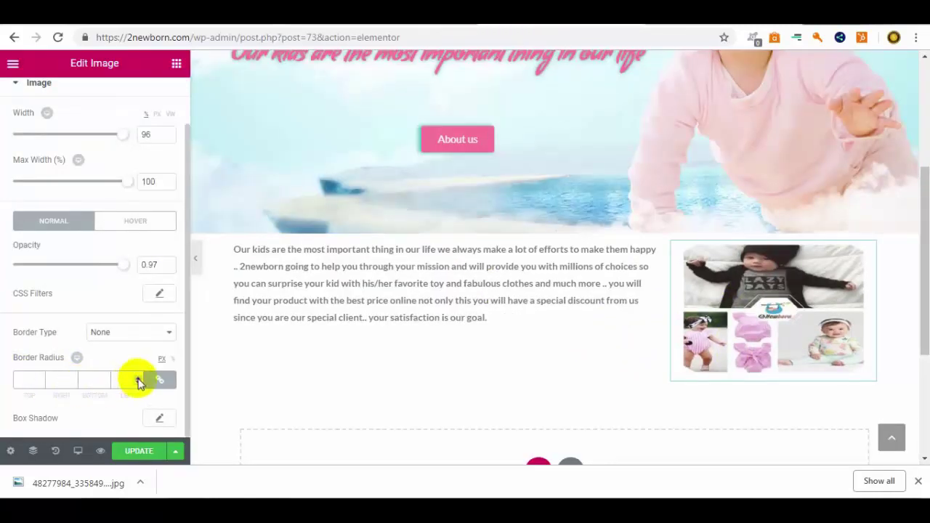
click(160, 419)
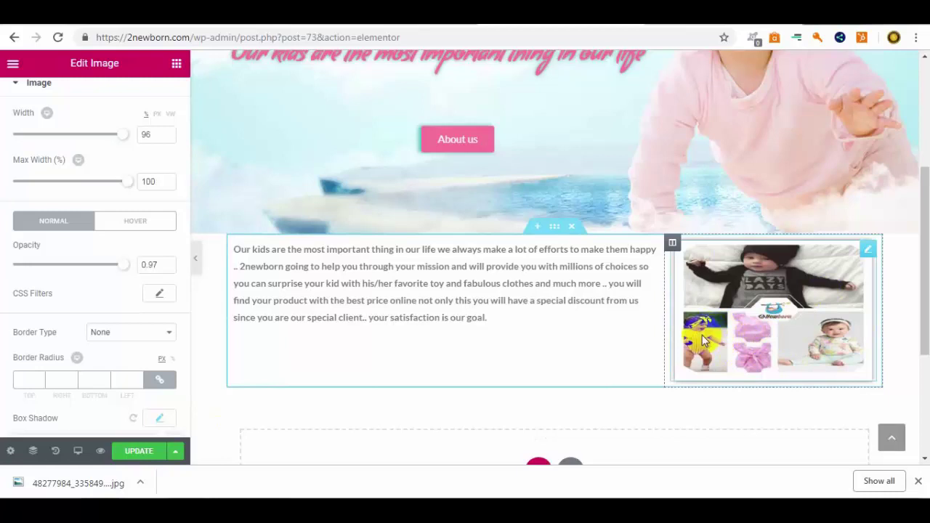
click(143, 451)
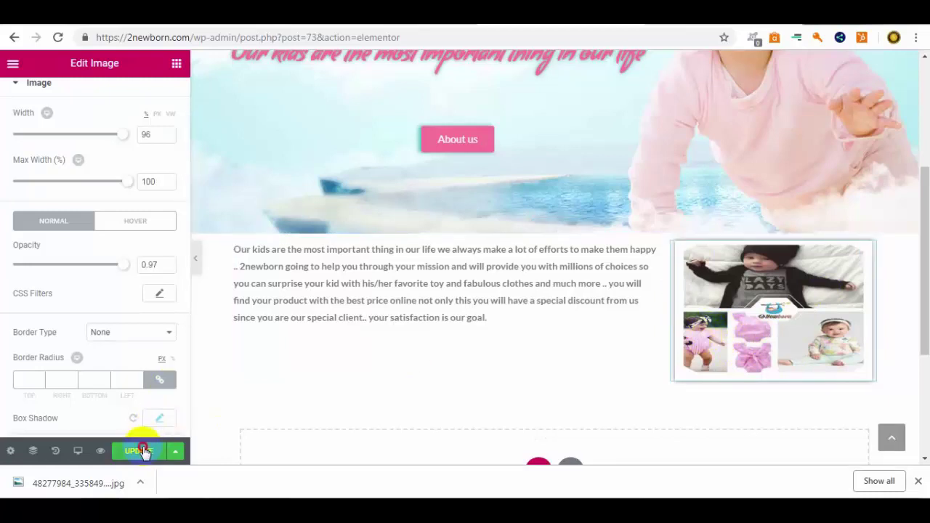
Reload the live home page, check the image's box shadow and close the browser's download bar.
click(422, 13)
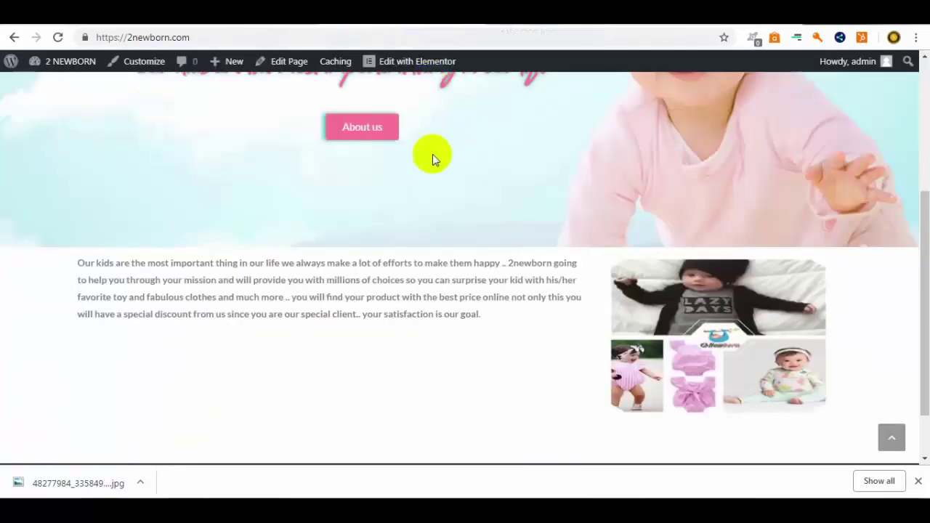
click(55, 37)
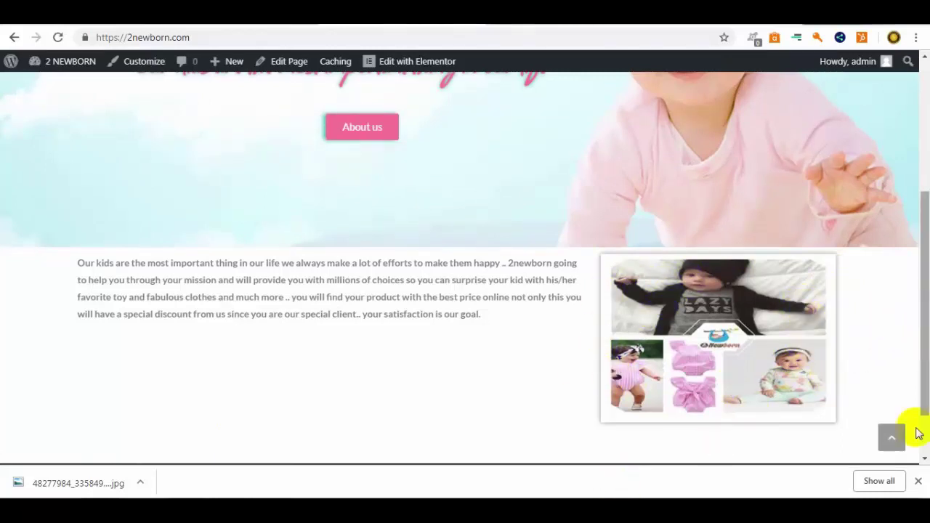
click(918, 481)
drag(924, 370, 916, 322)
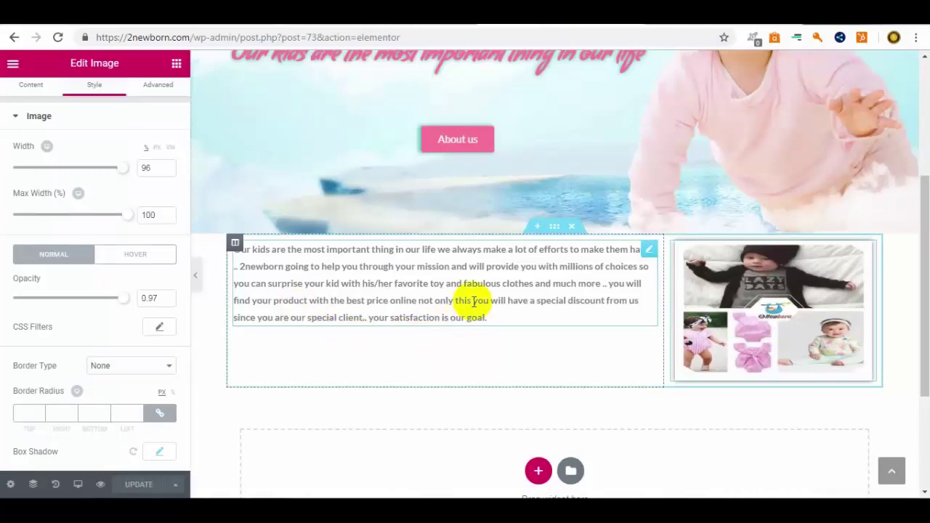
Stretch the text-and-image section below the banner to the full width of the page and check its content width options.
right_click(554, 230)
click(563, 239)
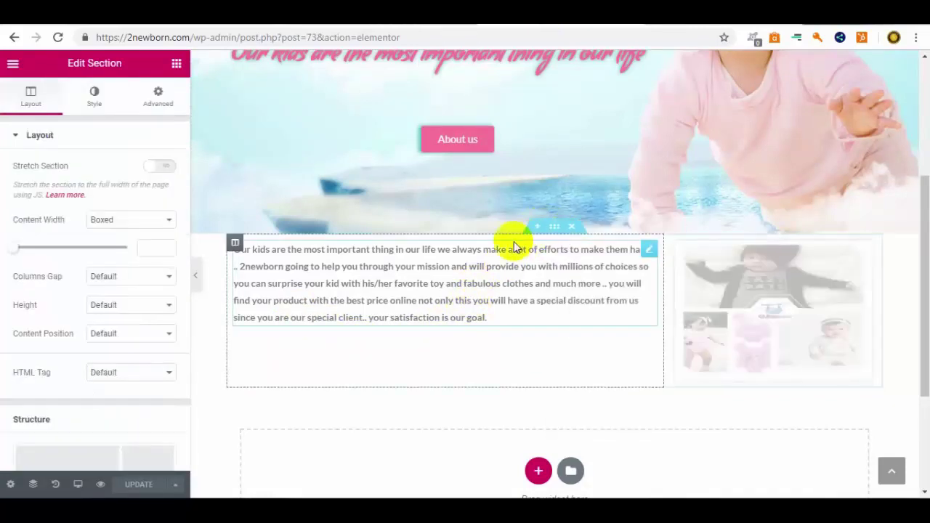
click(172, 170)
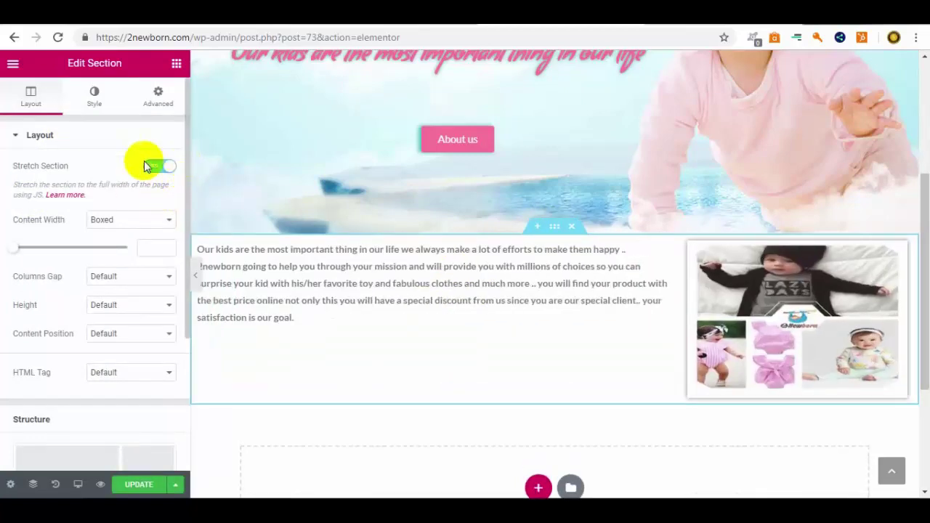
click(169, 222)
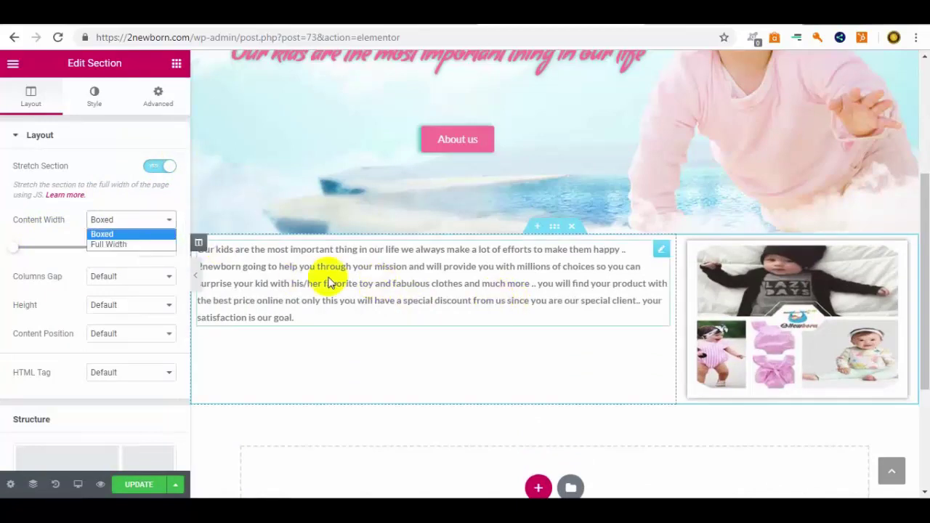
Open the paragraph's Text Editor widget for editing in visual mode.
click(279, 284)
click(280, 284)
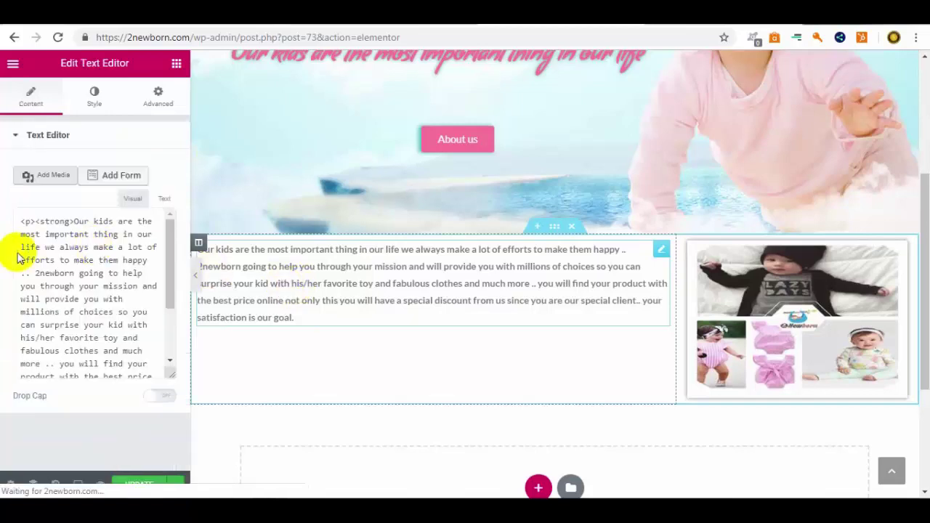
click(133, 197)
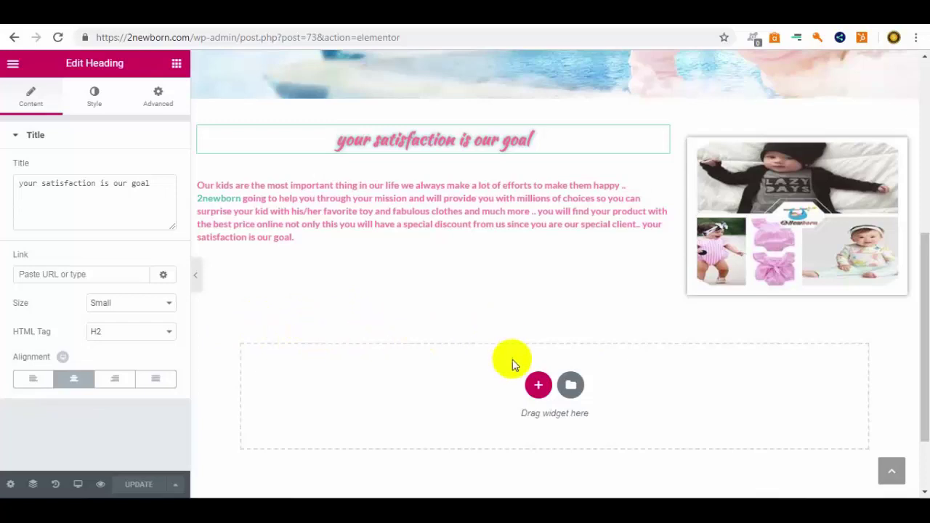
Add a new section with three equal columns below the text-and-image section.
click(539, 385)
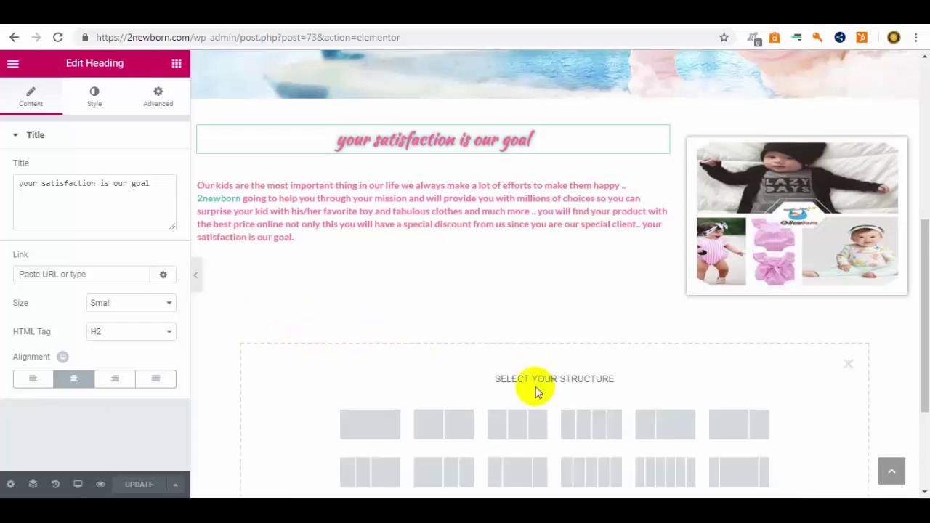
scroll(477, 384, down, 1)
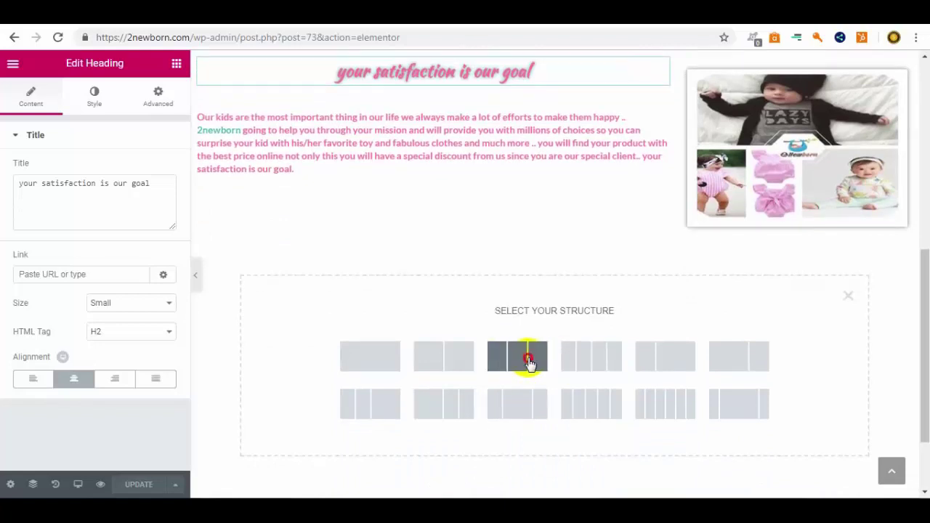
click(530, 364)
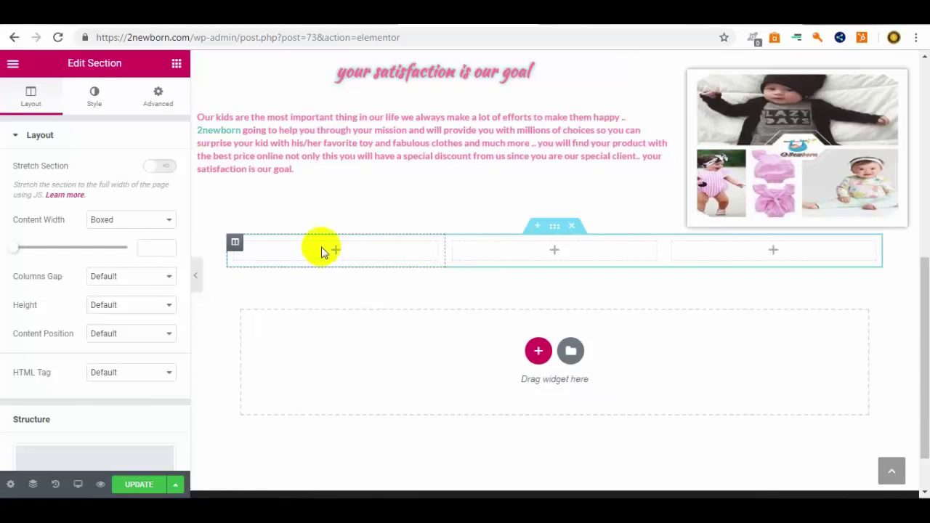
Place an Image widget in each of the new section's three columns.
click(177, 66)
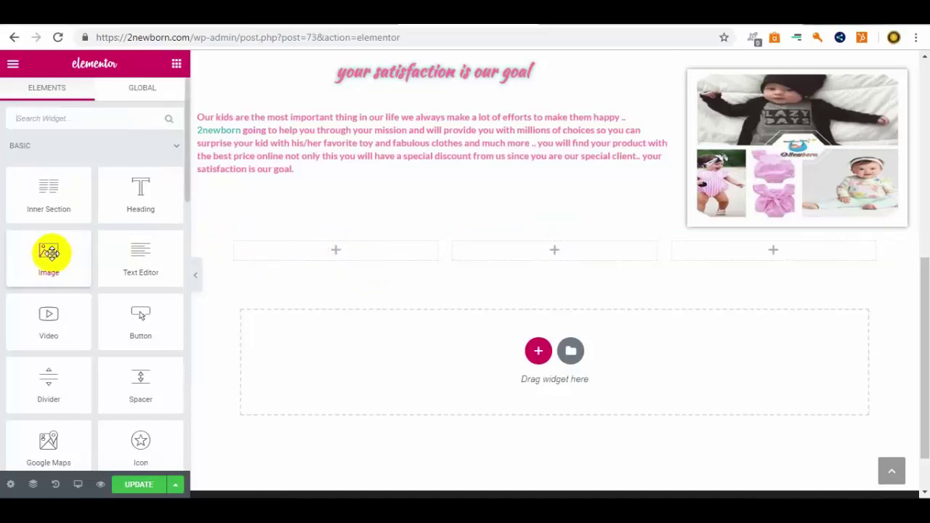
drag(49, 252, 322, 259)
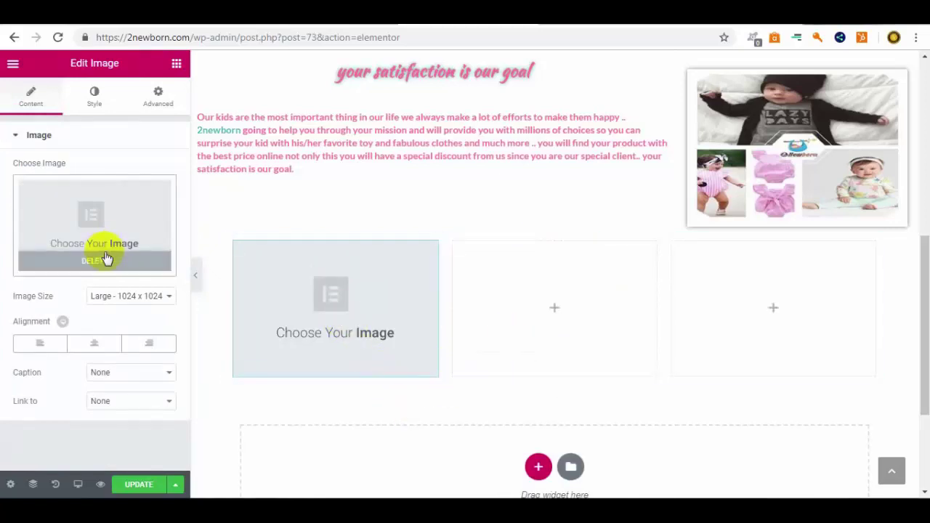
click(176, 63)
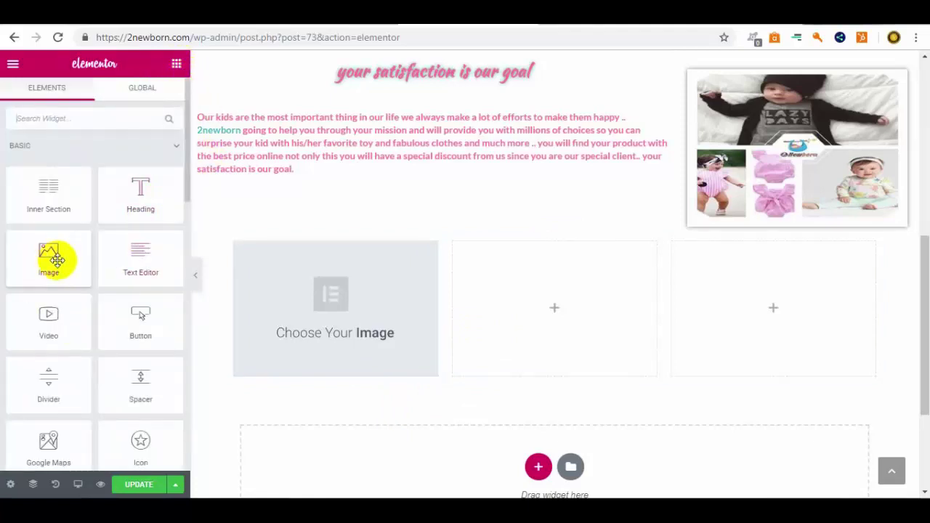
drag(56, 258, 511, 303)
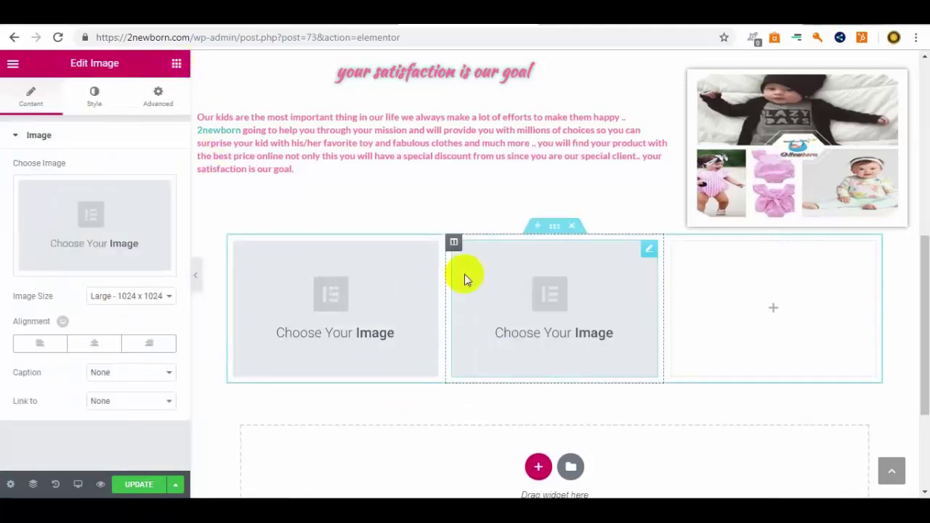
click(175, 63)
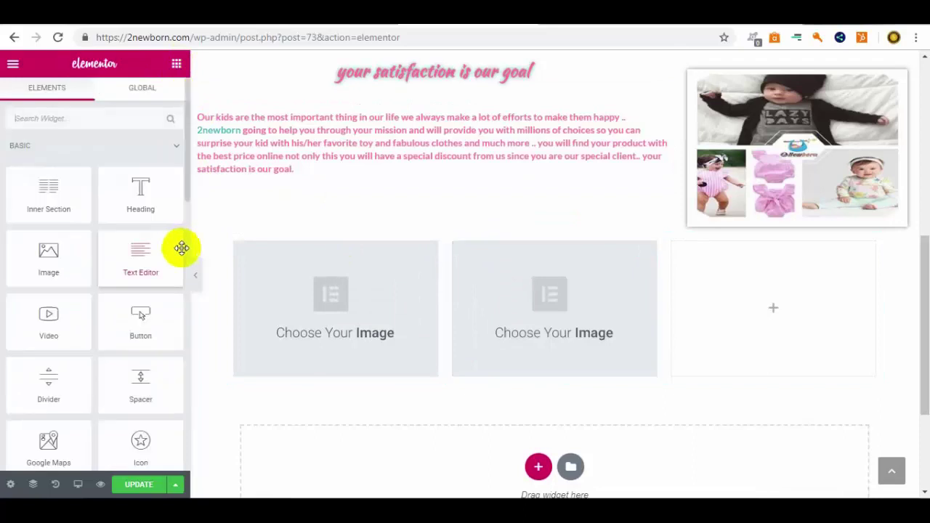
drag(41, 260, 733, 325)
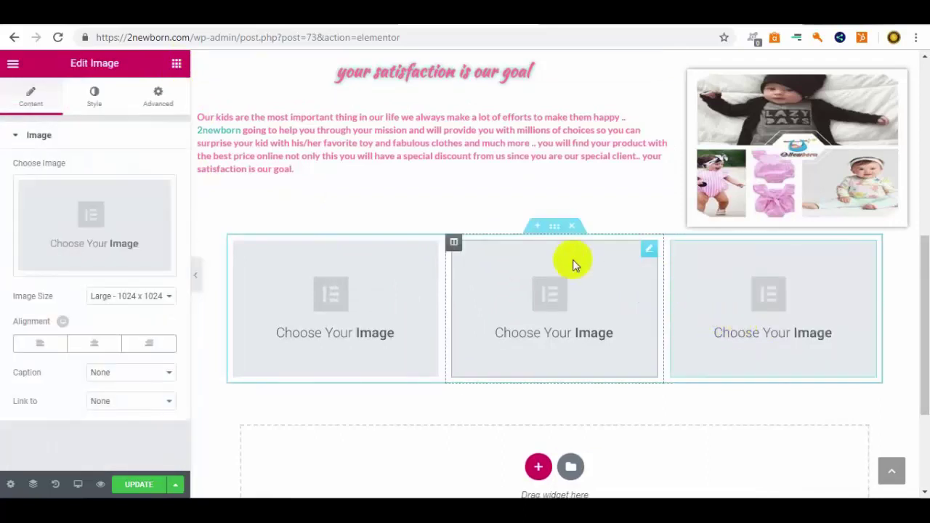
Unlink the margin values of the three-image section and increase its top margin.
right_click(553, 228)
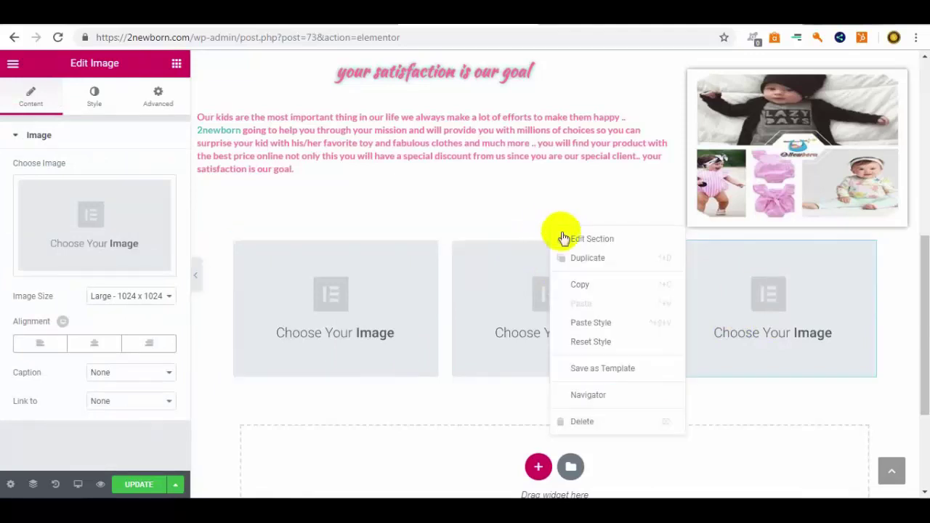
click(566, 242)
click(158, 99)
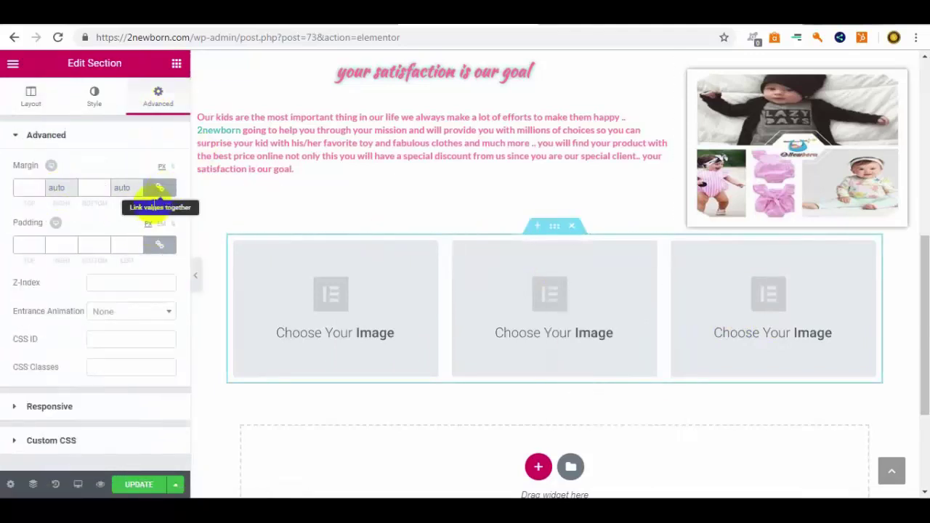
click(159, 189)
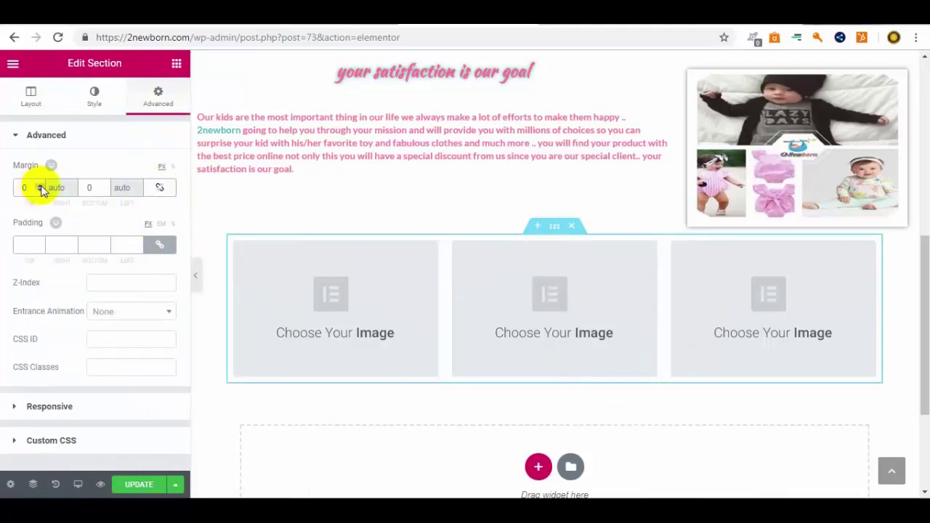
drag(41, 186, 40, 186)
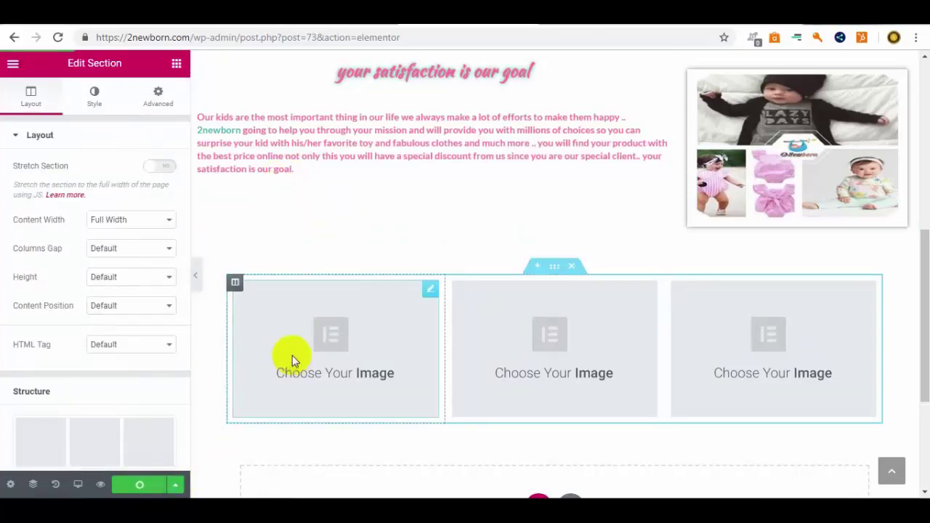
Load and refresh the live 2newborn.com home page, and review the spacing and layout down to the three image placeholders.
click(344, 37)
text(2newborn.com)
key(Return)
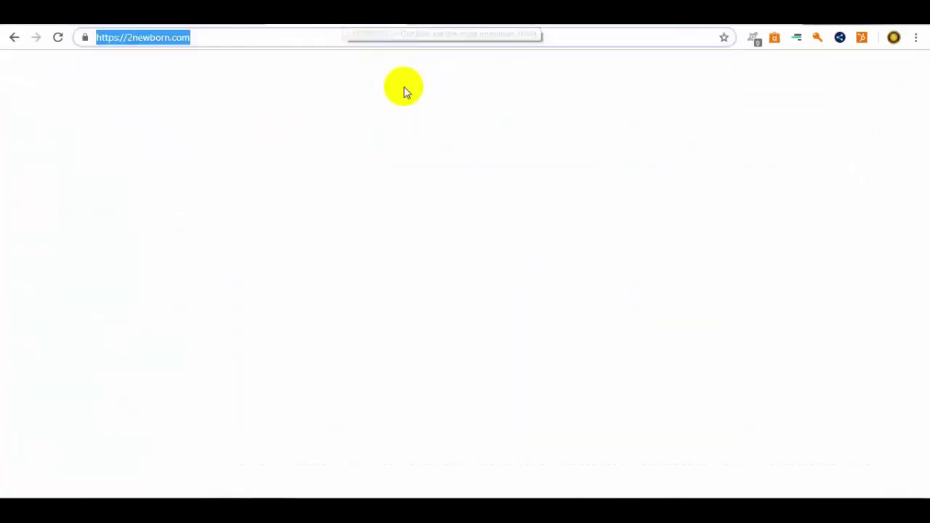
click(58, 37)
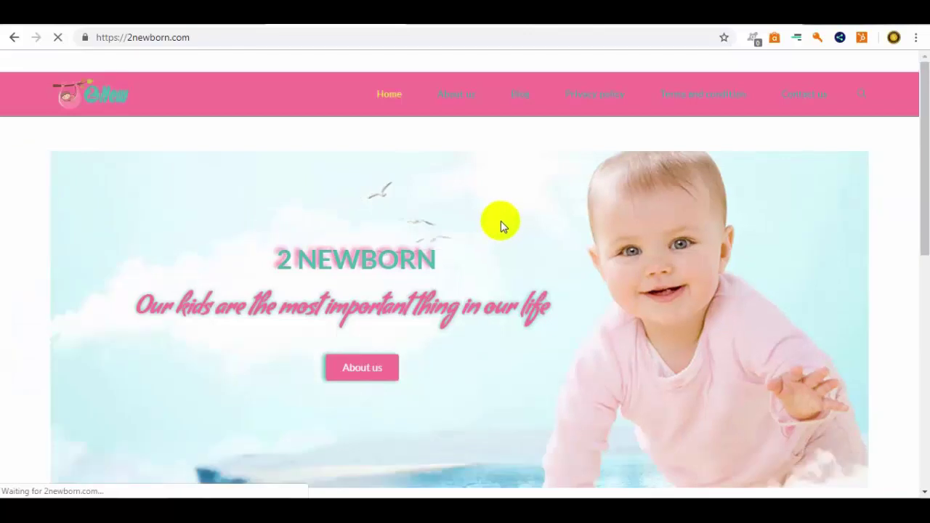
scroll(500, 227, down, 3)
scroll(501, 221, down, 1)
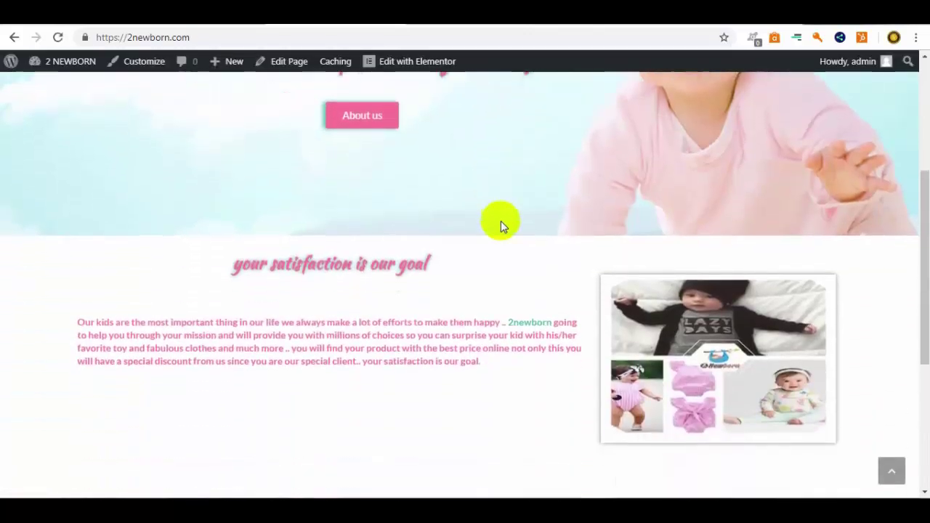
scroll(481, 263, down, 1)
scroll(485, 263, down, 3)
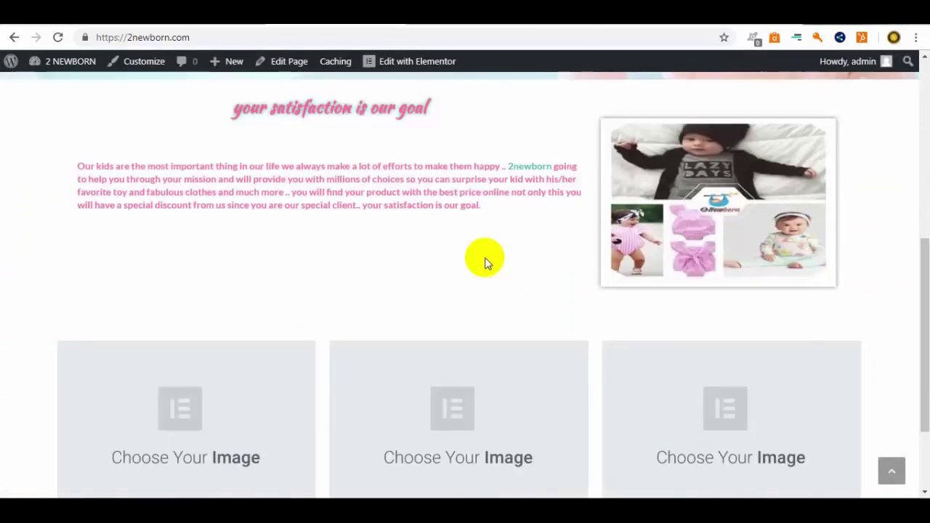
scroll(470, 270, up, 1)
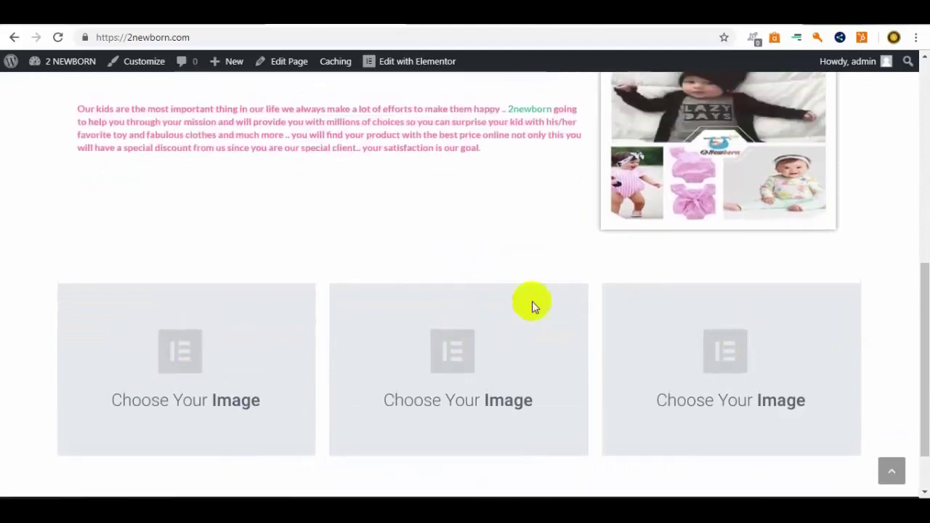
scroll(740, 287, up, 4)
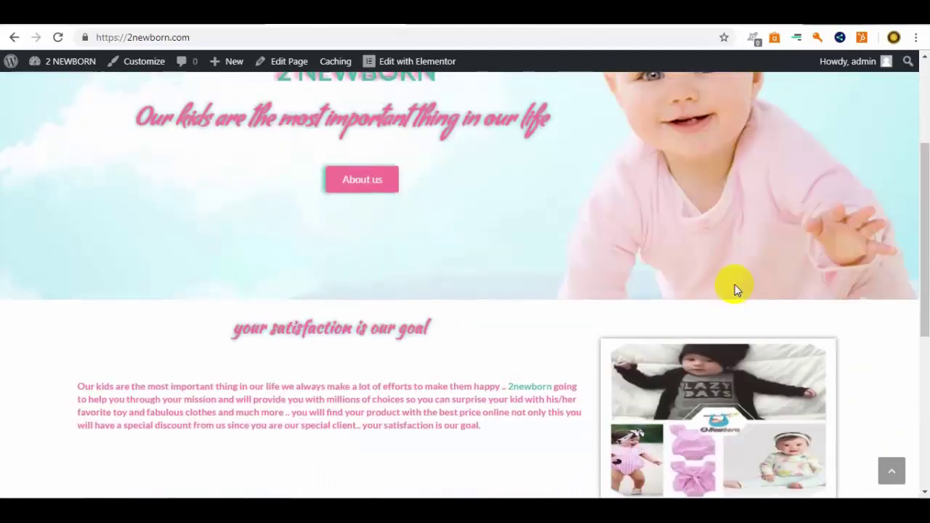
scroll(733, 287, up, 1)
scroll(731, 287, up, 2)
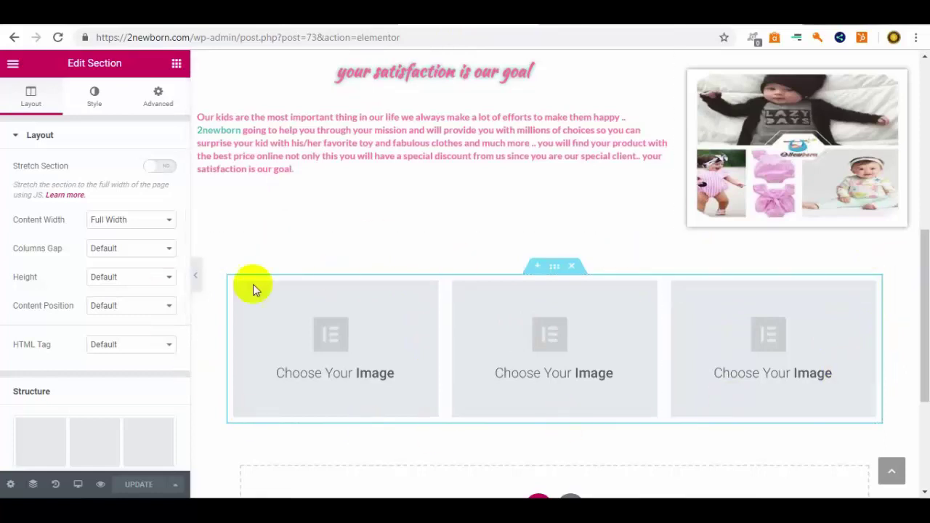
Return to the live home page and compare the width of the three image placeholders with the sections above them.
click(349, 23)
scroll(772, 294, down, 10)
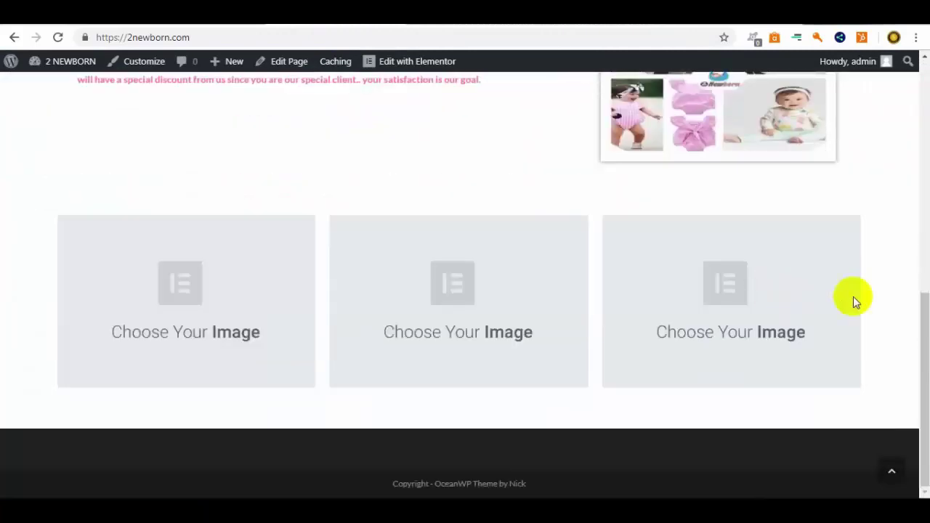
scroll(474, 273, up, 10)
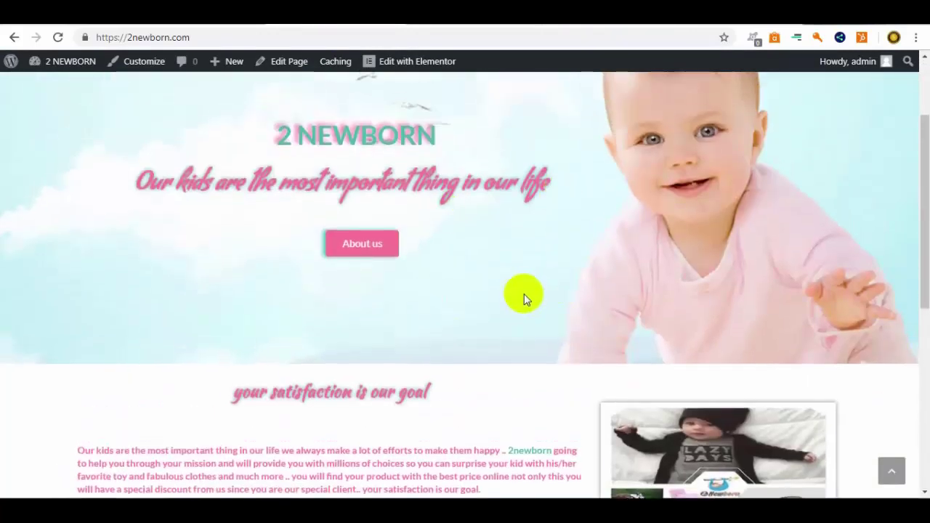
scroll(525, 296, down, 2)
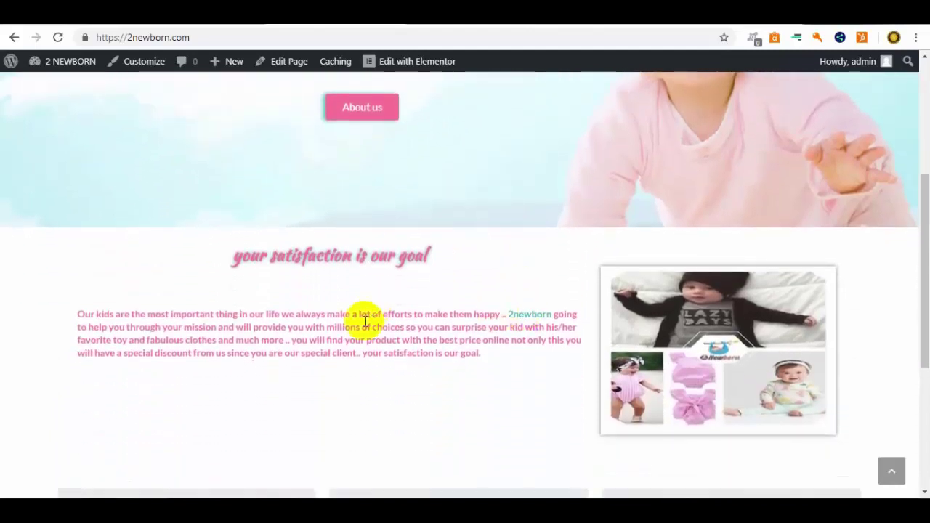
scroll(366, 320, down, 1)
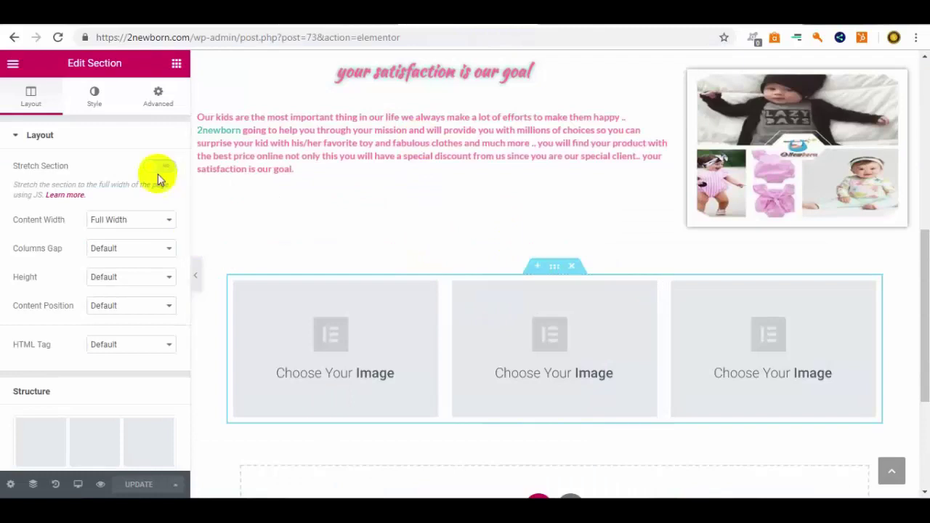
Add a Heading widget in its own section above the three image placeholders, check the section's settings and open the heading for editing.
click(177, 64)
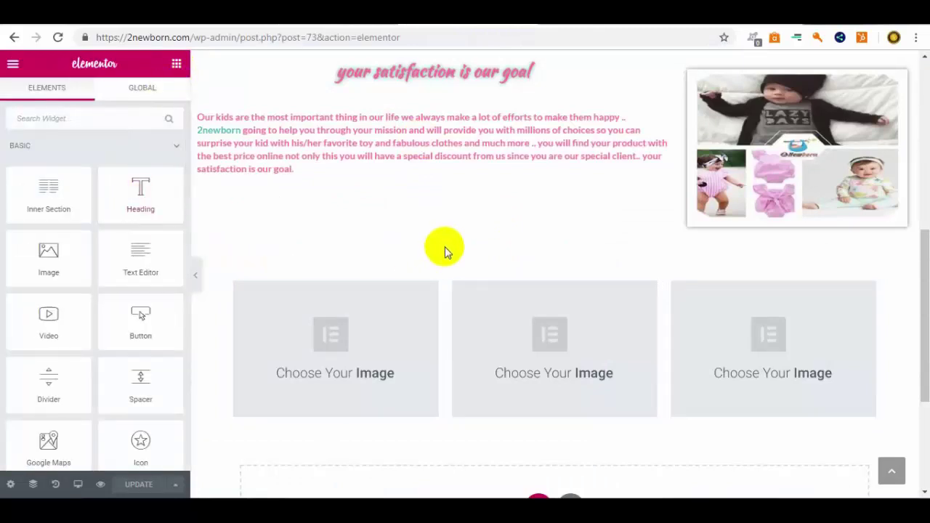
scroll(443, 250, down, 1)
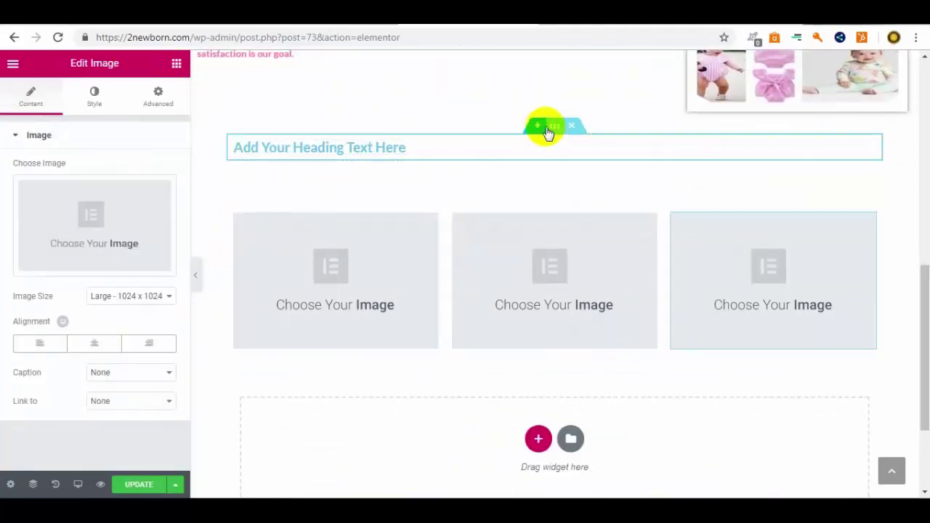
right_click(550, 129)
click(566, 138)
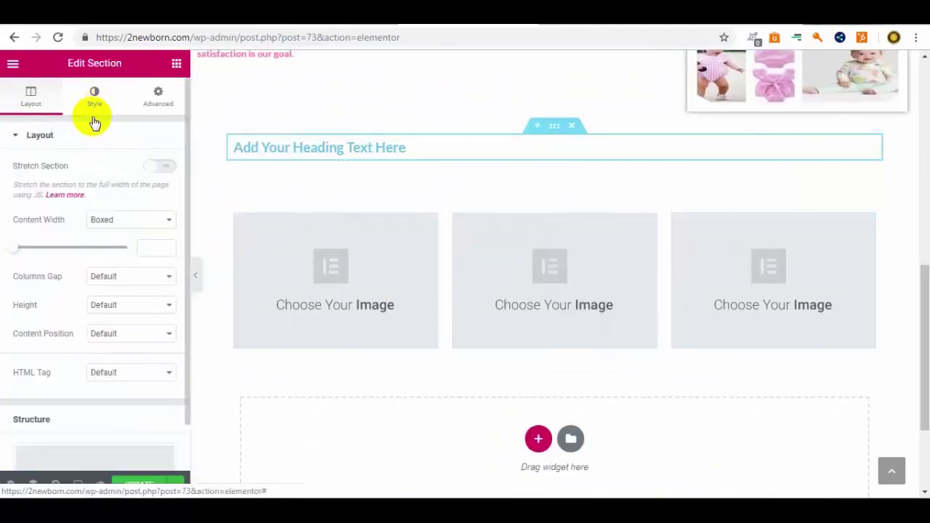
click(158, 96)
click(31, 97)
click(392, 149)
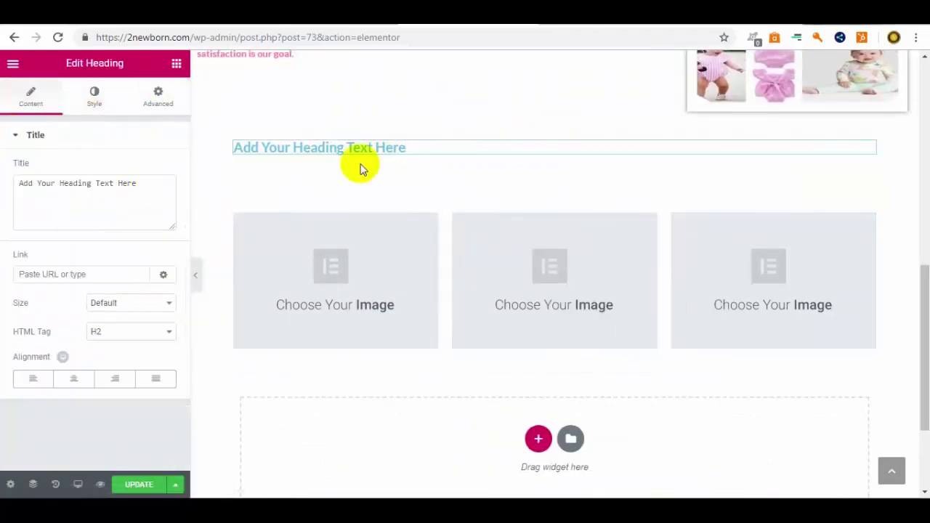
Review the baby product category images and their headings in the editor.
scroll(349, 240, up, 1)
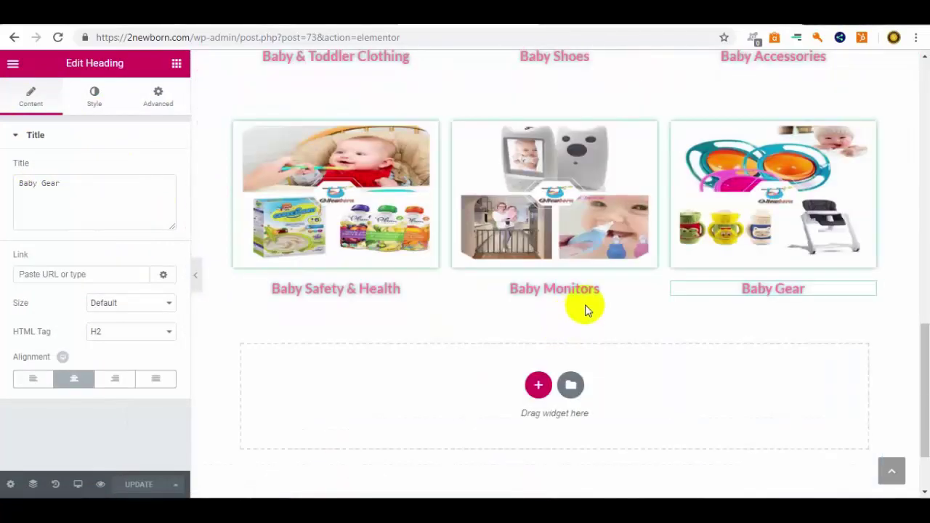
mouse_move(917, 316)
mouse_down()
mouse_move(915, 293)
mouse_move(916, 305)
mouse_up()
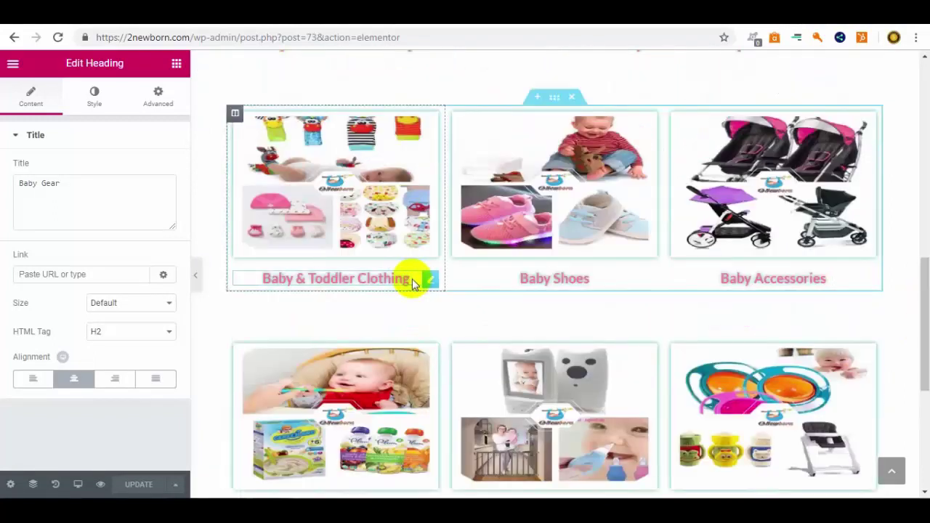
Below the product category rows, add a section with one-third and two-thirds columns, holding an Image widget and a Text Editor widget.
click(269, 277)
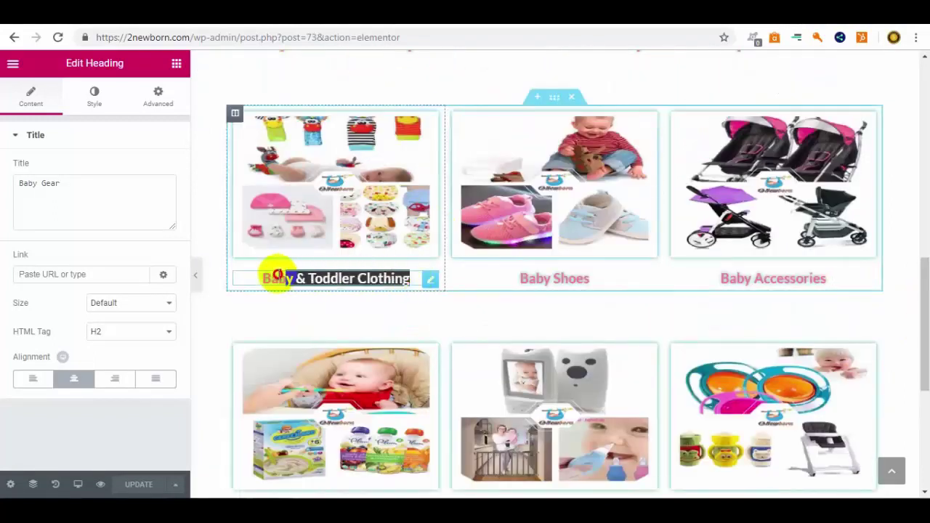
click(160, 98)
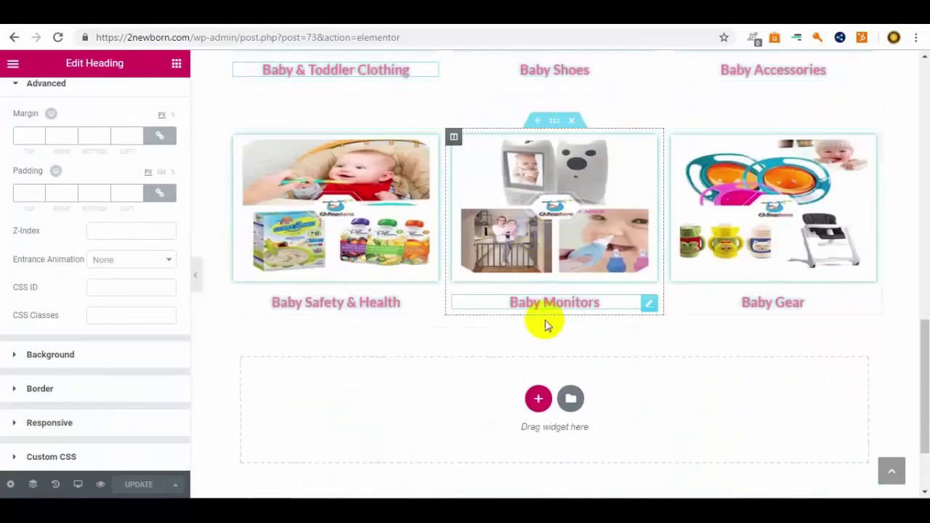
scroll(545, 322, down, 3)
click(538, 397)
scroll(494, 399, down, 1)
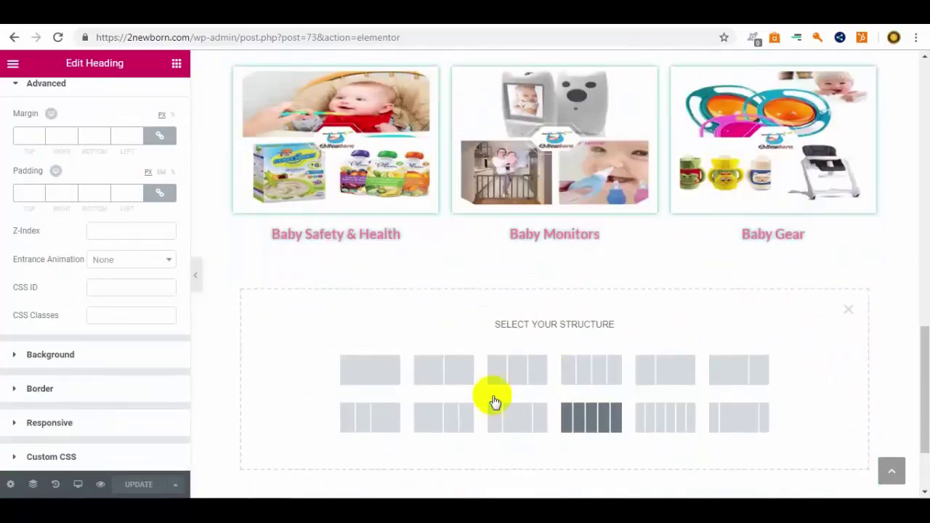
click(650, 382)
click(259, 266)
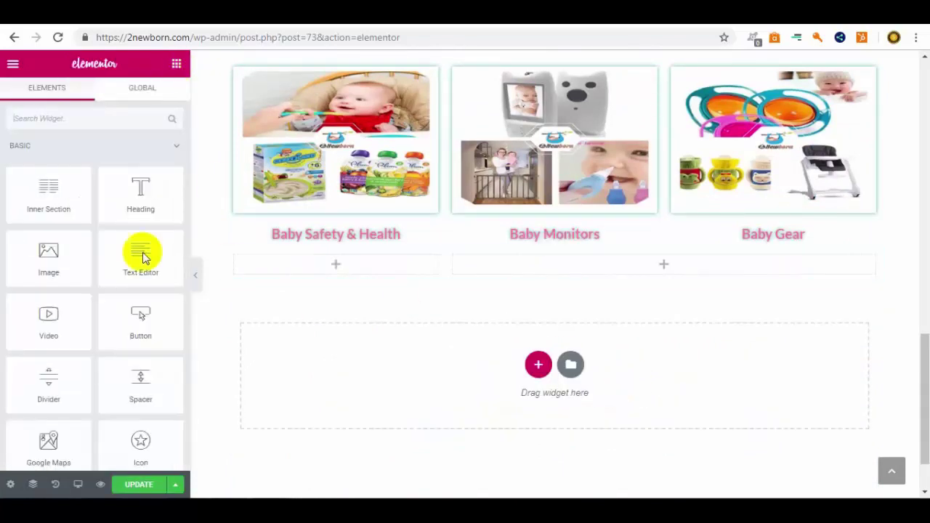
drag(46, 249, 309, 272)
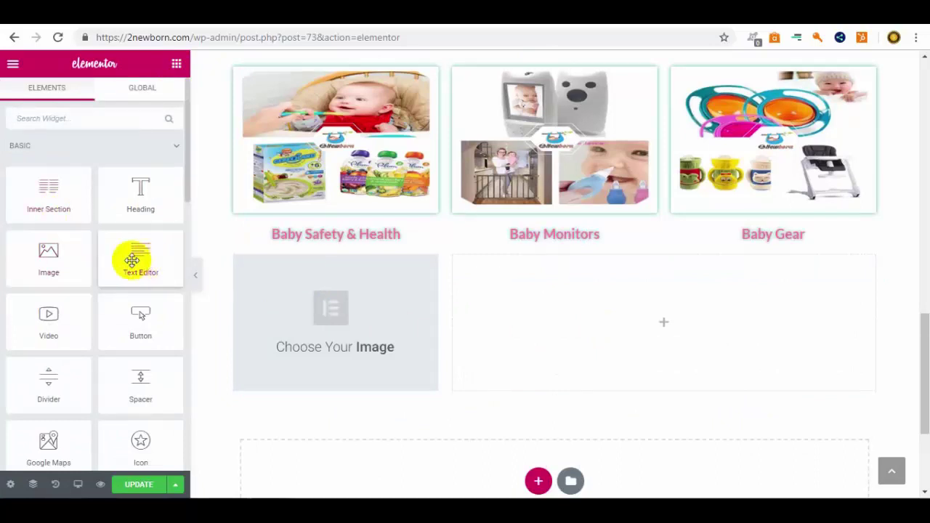
drag(133, 257, 500, 333)
Increase the top margin of the new image-and-text section to separate it from the category row above.
click(554, 240)
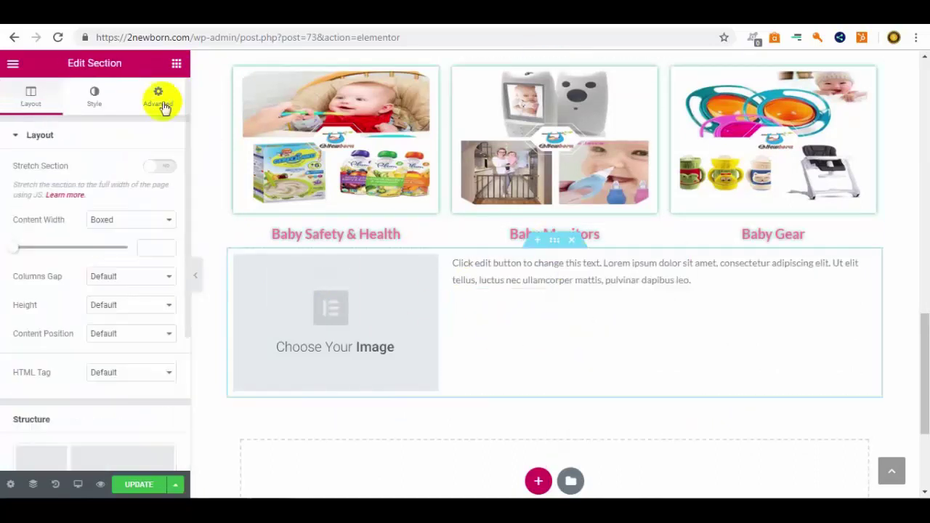
click(158, 96)
click(41, 187)
scroll(42, 188, up, 20)
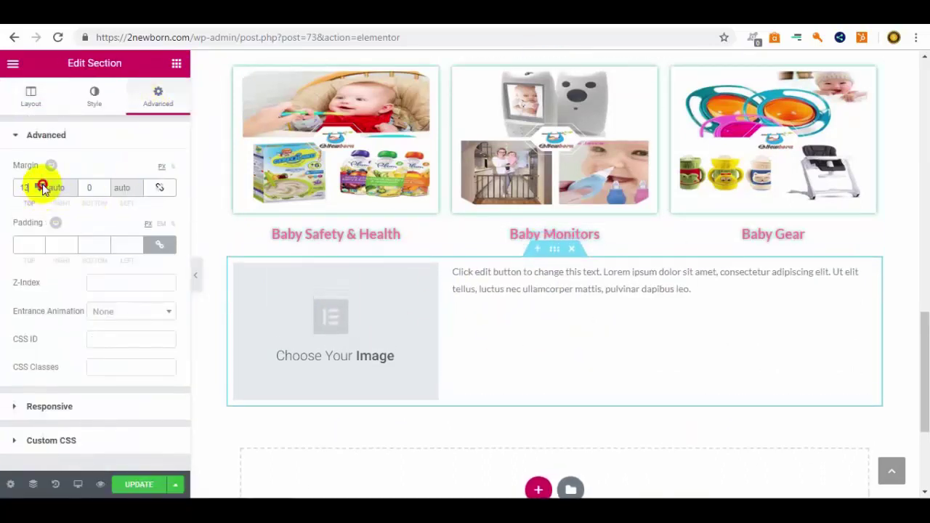
Fill the image placeholder with the 2 Newborn logo showing the sleeping baby in a pink sling from the media library.
click(335, 341)
click(162, 249)
click(388, 322)
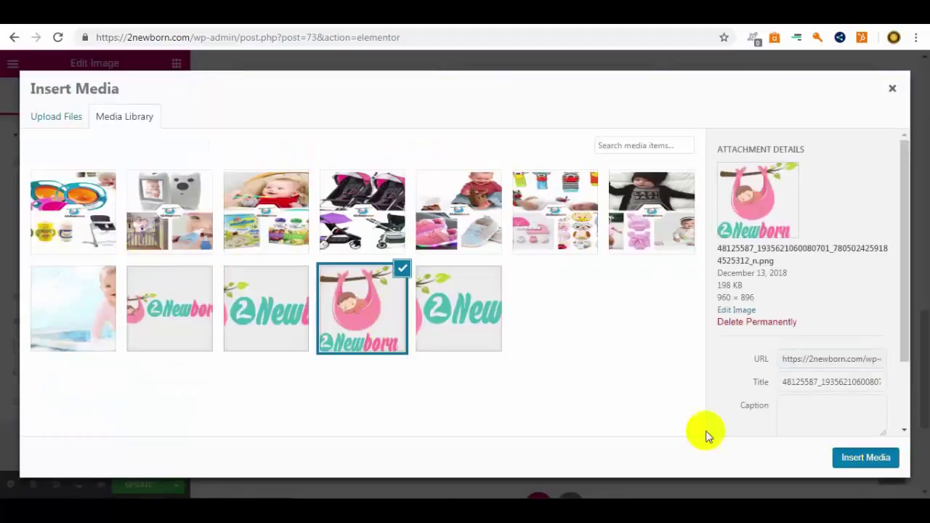
click(866, 455)
Copy the entire contents of the "About us" text file and paste it over the placeholder text in the Text Editor widget.
scroll(492, 329, down, 1)
click(622, 235)
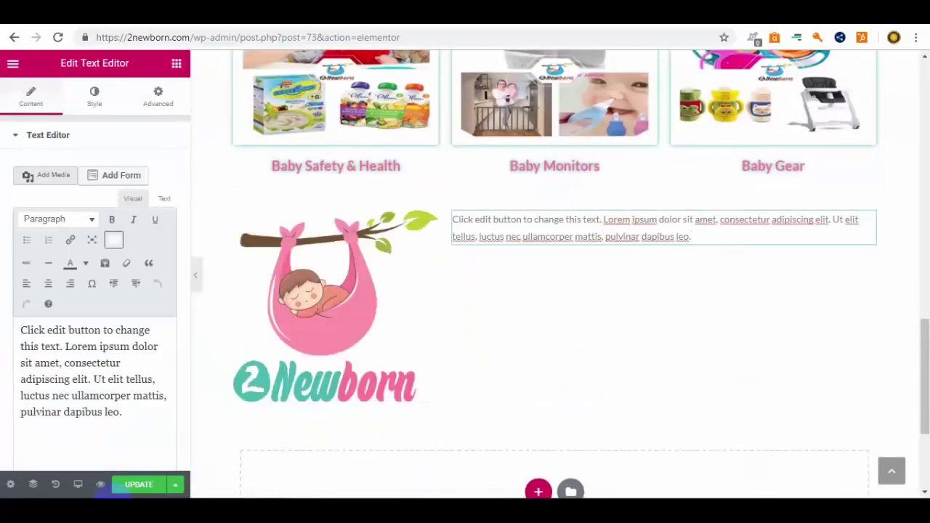
click(336, 443)
double_click(460, 234)
key(ctrl+a)
right_click(191, 160)
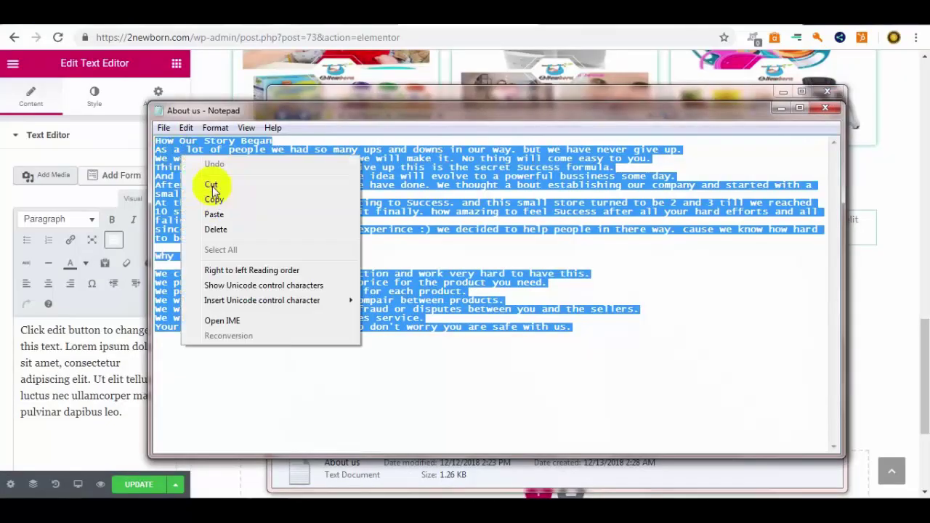
click(210, 194)
click(780, 108)
click(141, 405)
key(ctrl+a)
key(ctrl+v)
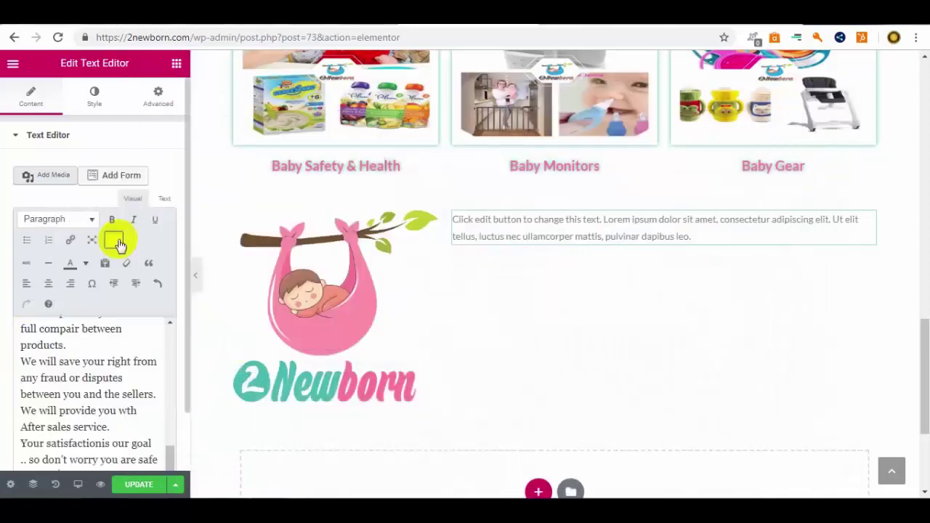
Expand the pasted story text to the full-size editor and adjust its line breaks.
scroll(568, 372, down, 1)
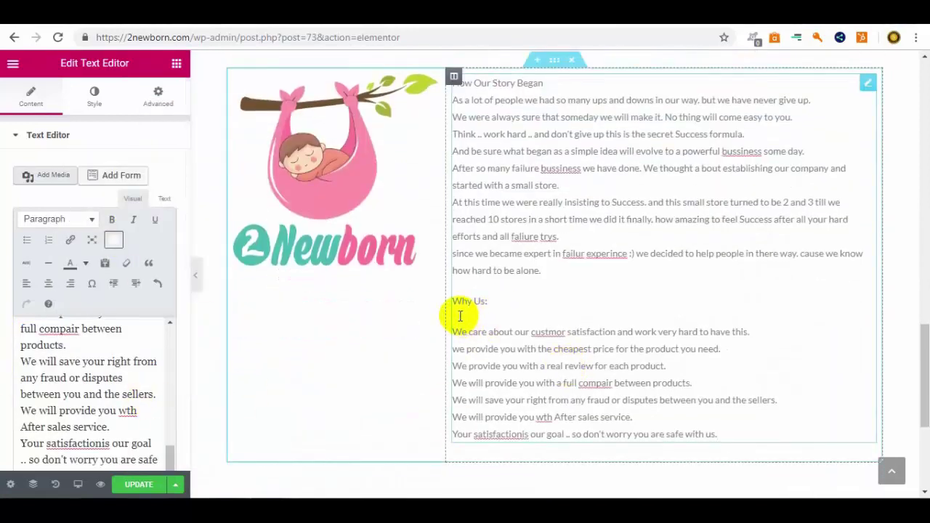
click(91, 240)
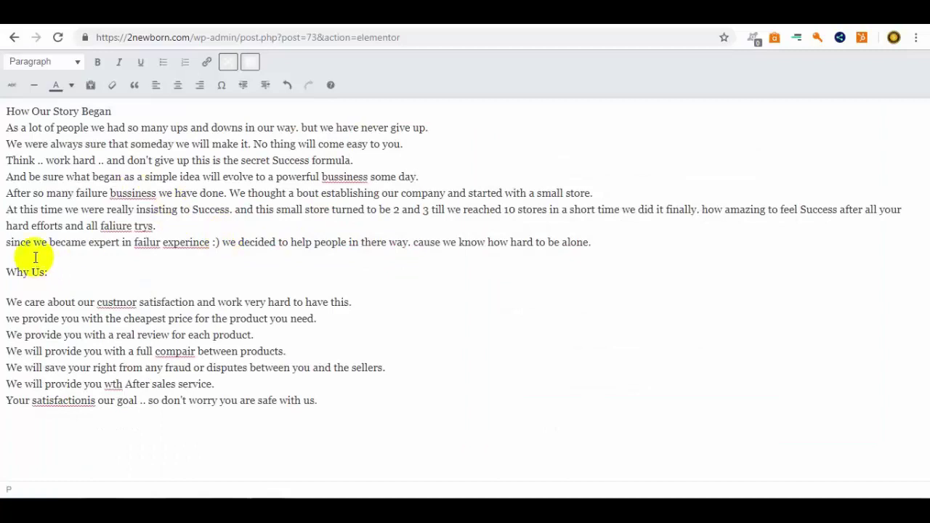
key(BackSpace)
key(Return)
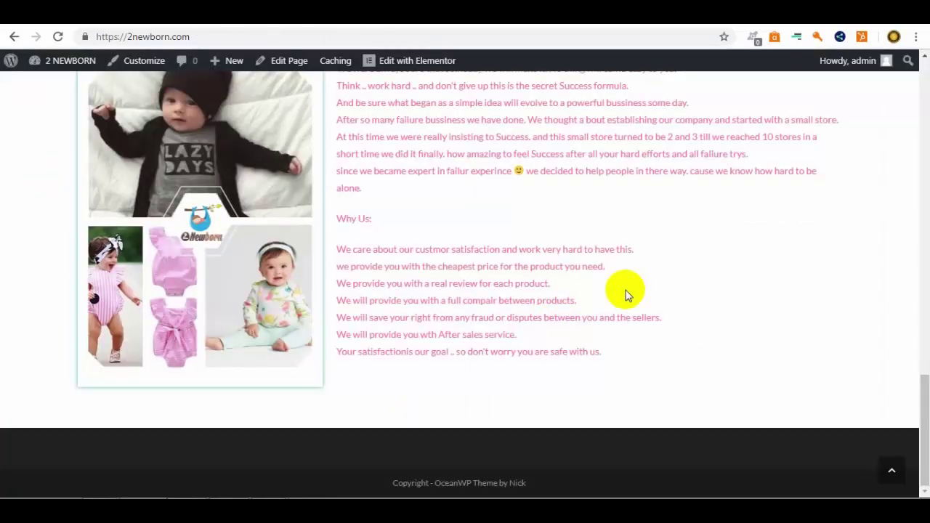
Compare the story section's spacing on the live home page and add a blank line above "How Our Story Began" in the text widget.
drag(926, 404, 926, 310)
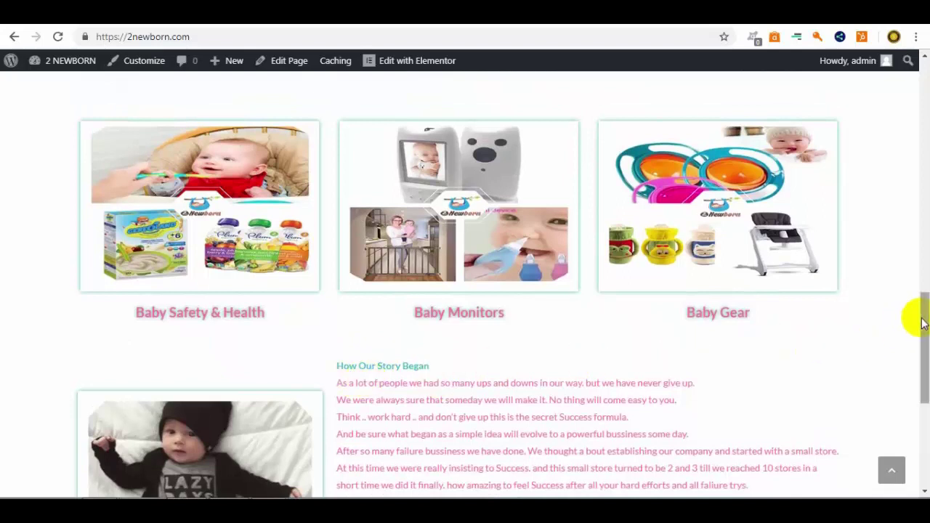
drag(923, 324, 897, 415)
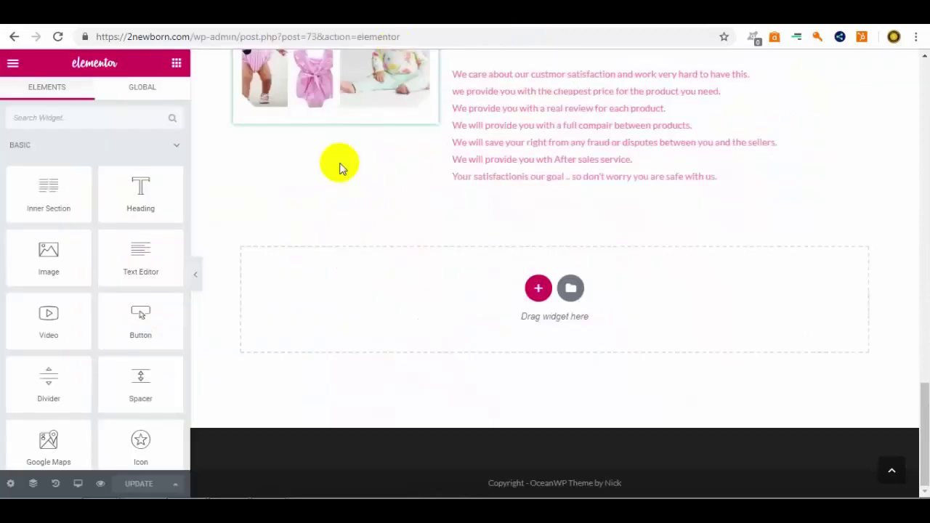
scroll(598, 172, up, 2)
scroll(597, 172, up, 2)
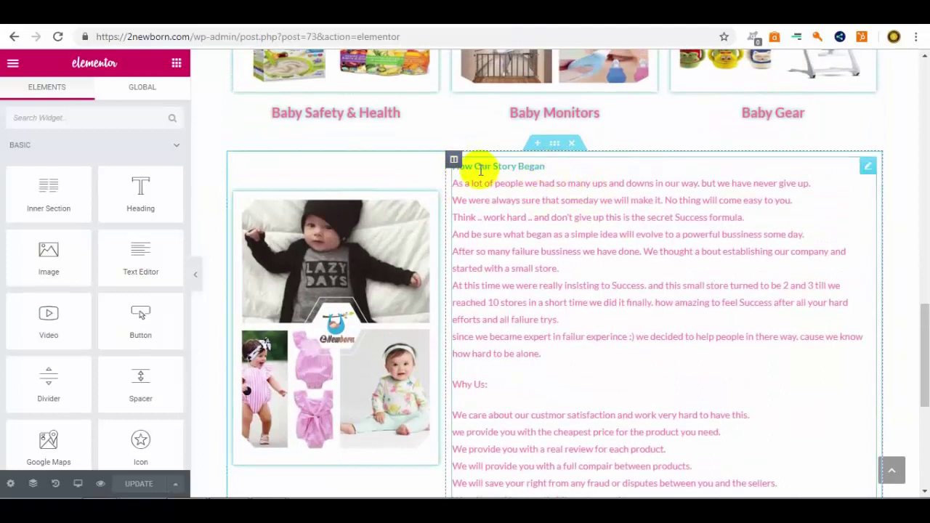
click(524, 198)
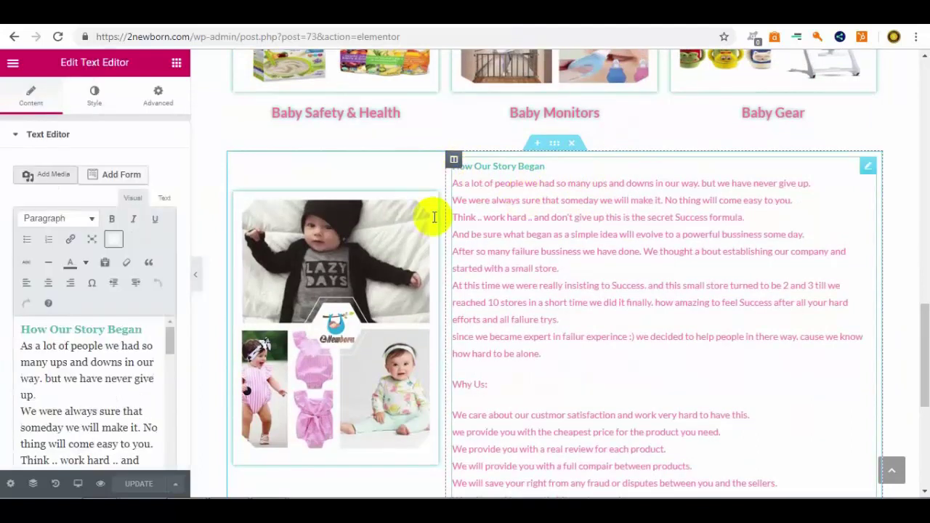
click(20, 330)
key(Return)
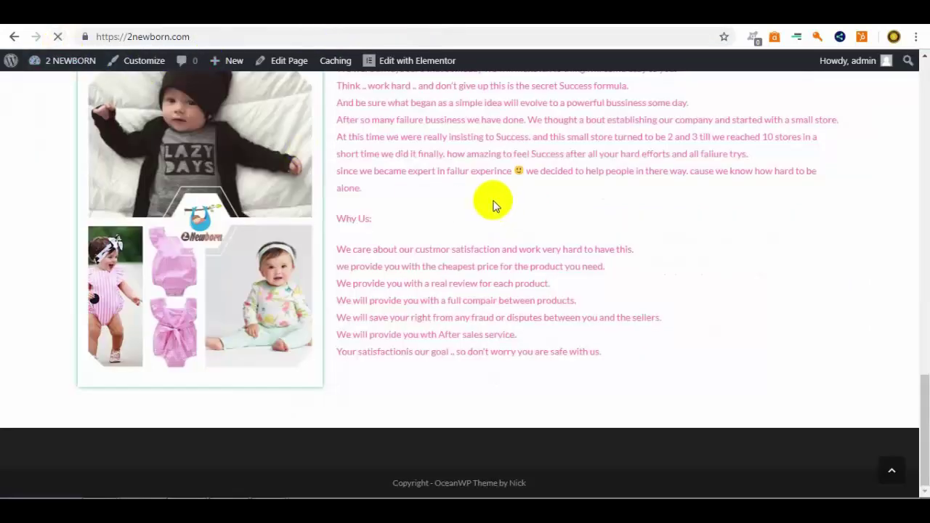
Review the story section on the refreshed live home page and compare it with the text-and-image section under the banner.
scroll(492, 205, up, 3)
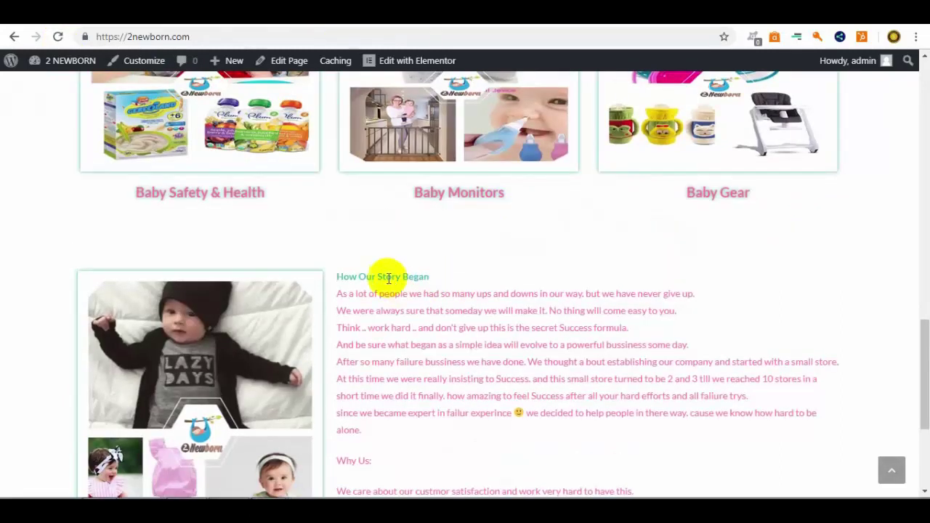
scroll(503, 263, down, 3)
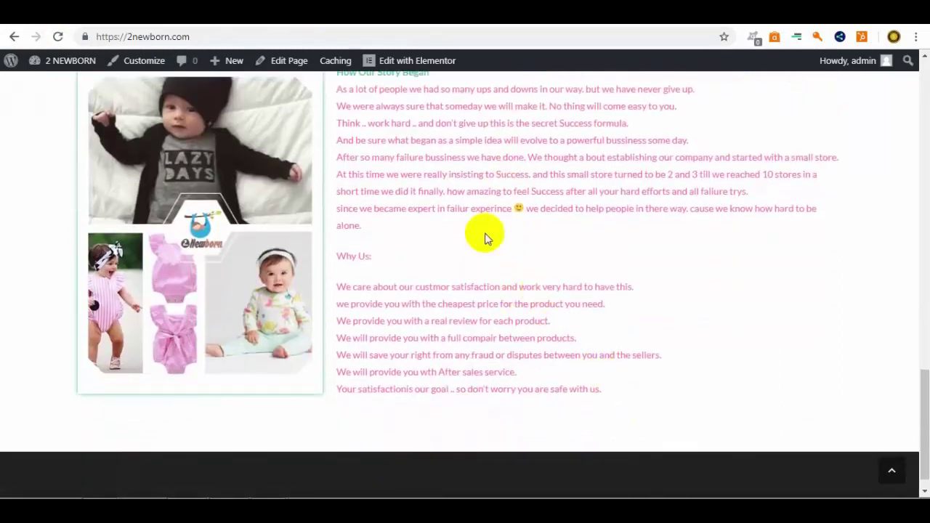
scroll(583, 191, up, 10)
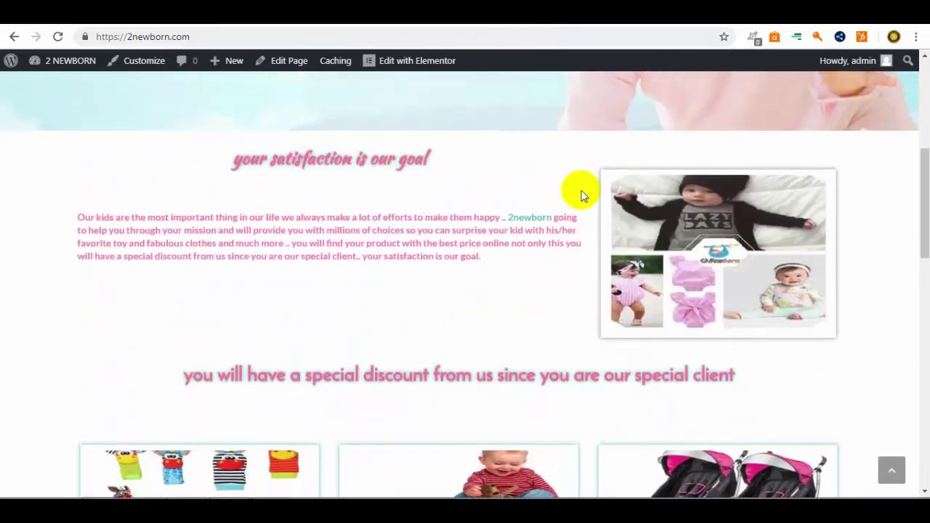
scroll(581, 193, down, 10)
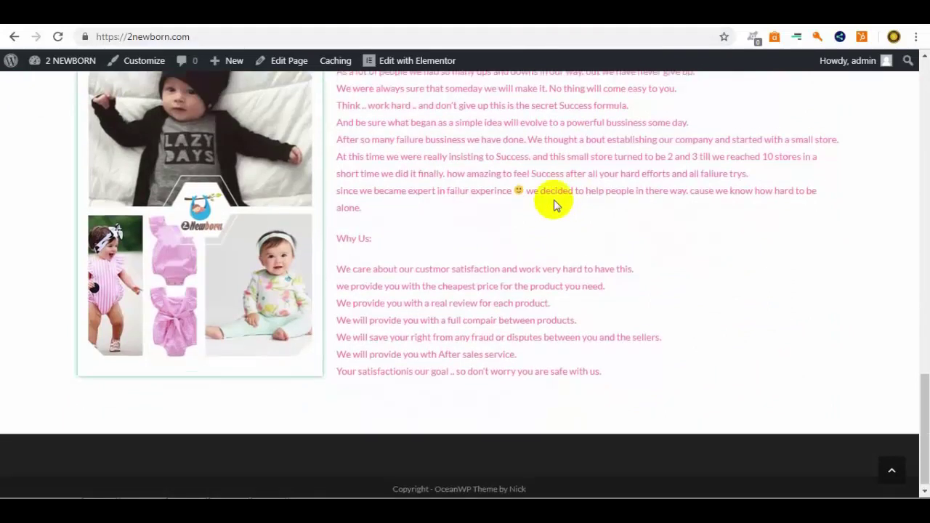
scroll(313, 233, up, 1)
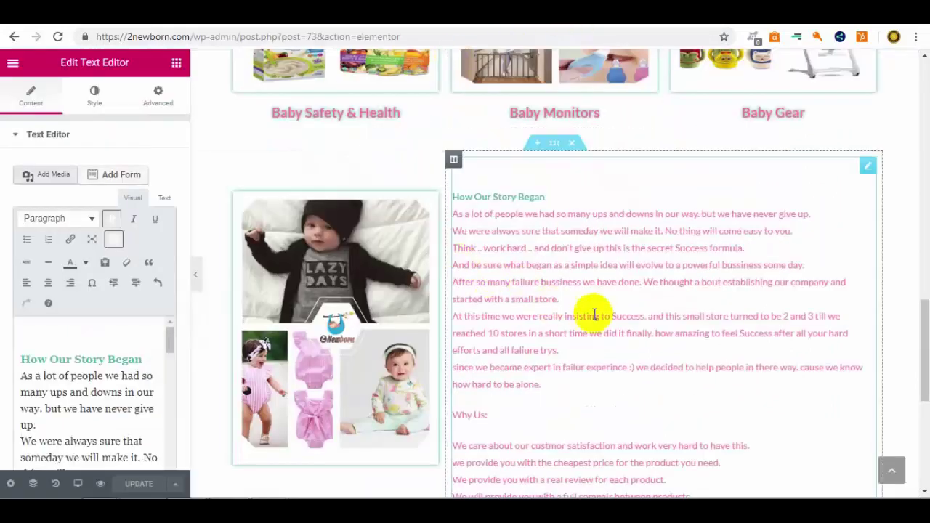
Set all text below the "How Our Story Began" heading to black in the full-size editor and update the page.
scroll(544, 308, down, 1)
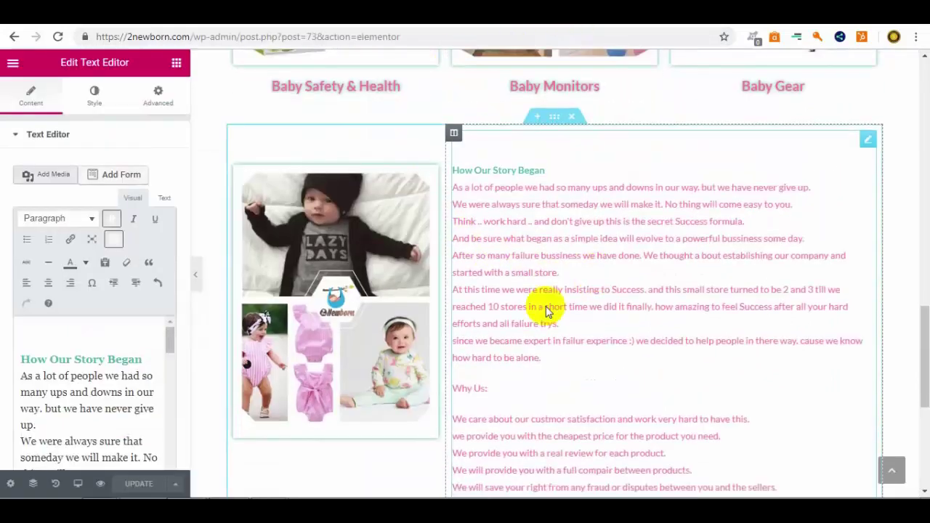
click(92, 239)
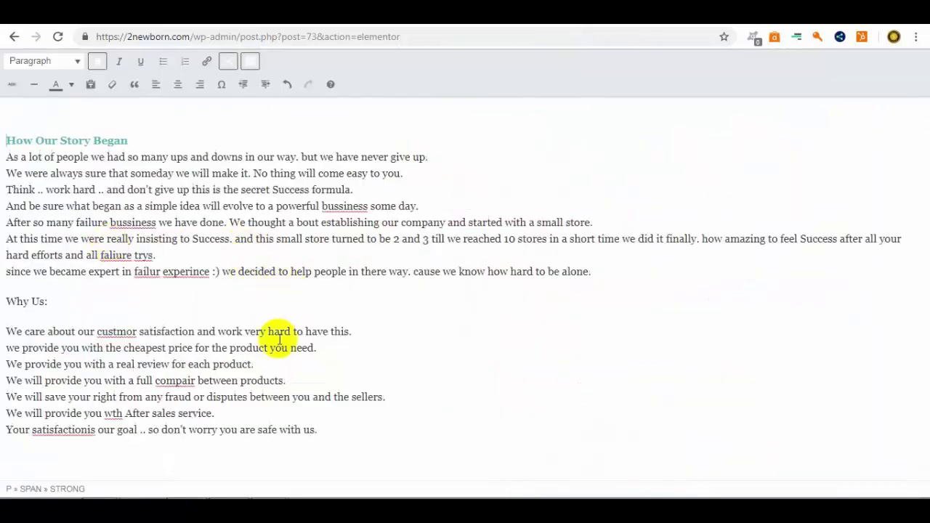
drag(336, 432, 4, 157)
click(72, 85)
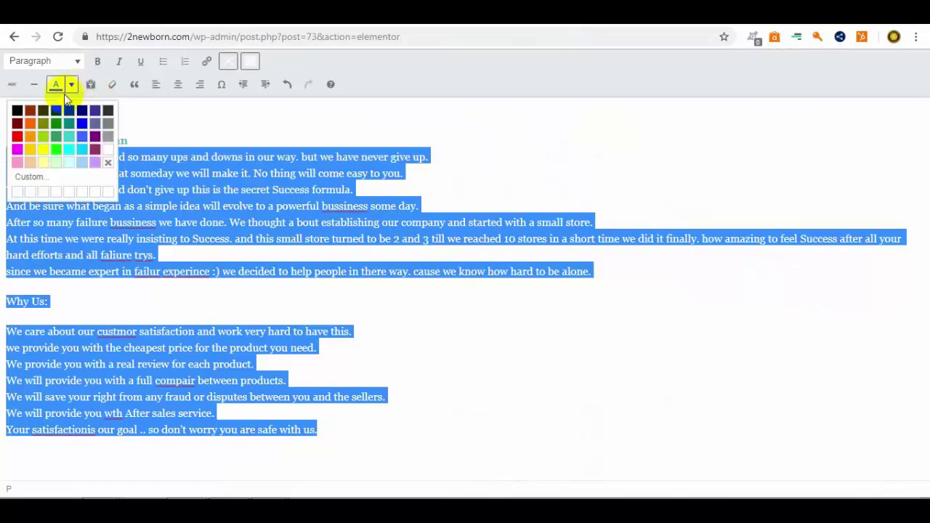
click(24, 111)
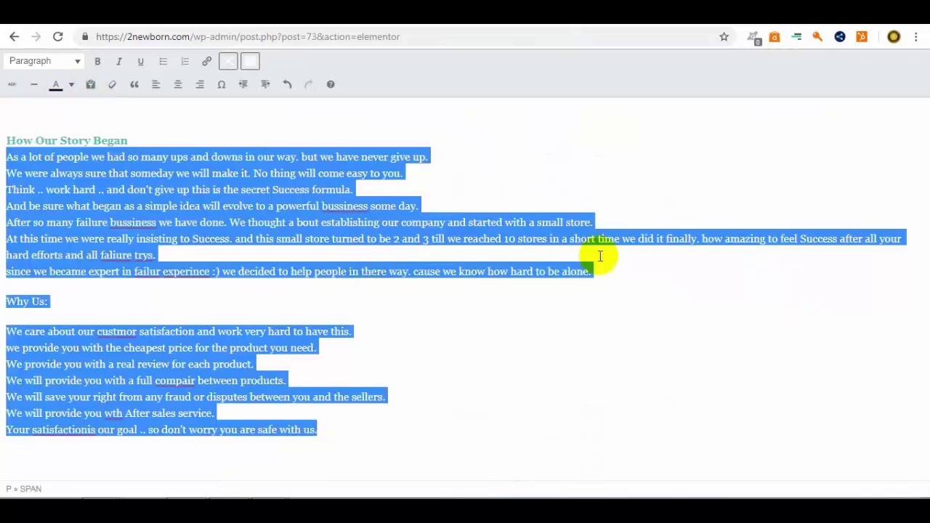
click(224, 63)
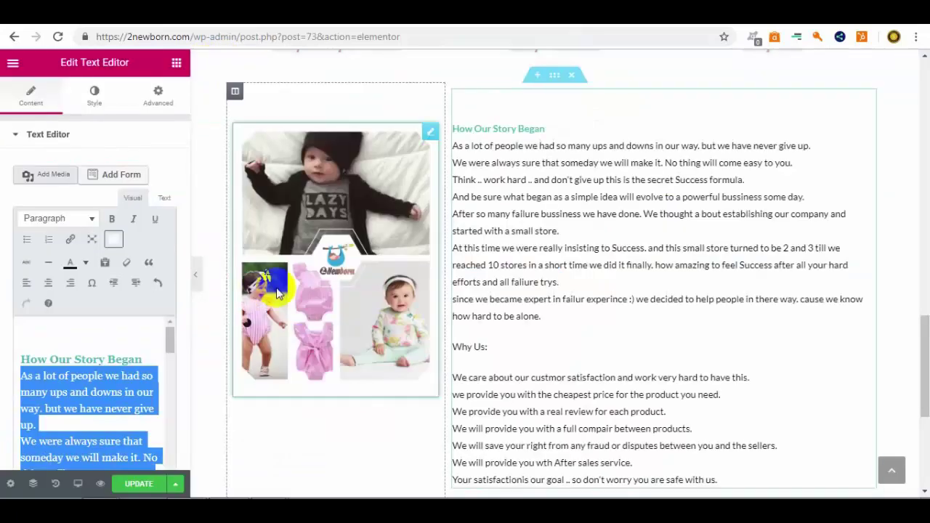
click(148, 486)
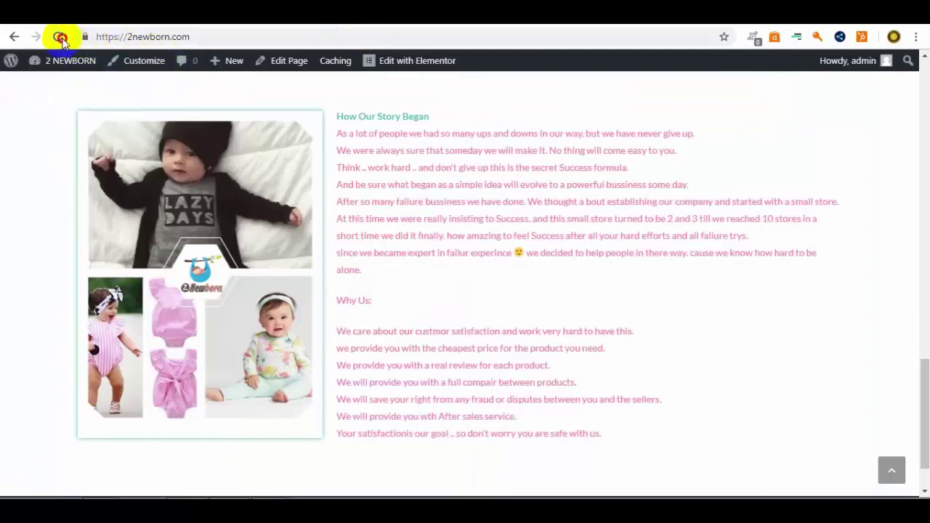
Reload the live home page and review the story text colour, the category rows and the sections up to the banner.
click(60, 38)
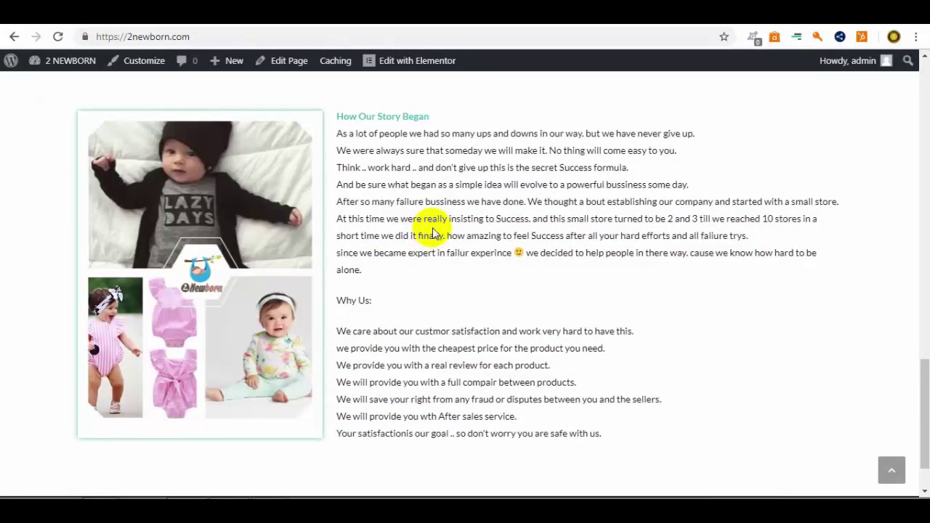
scroll(432, 229, down, 1)
scroll(433, 228, up, 1)
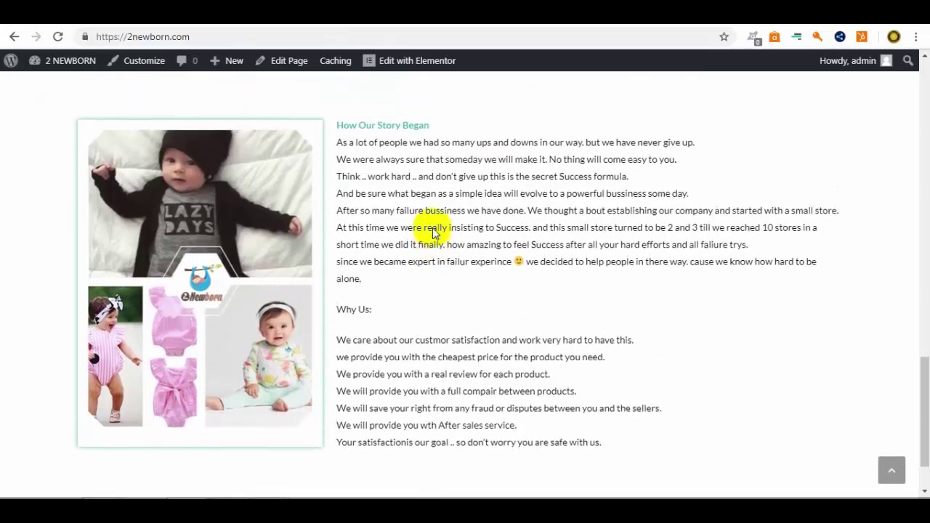
scroll(429, 227, up, 2)
scroll(442, 245, down, 1)
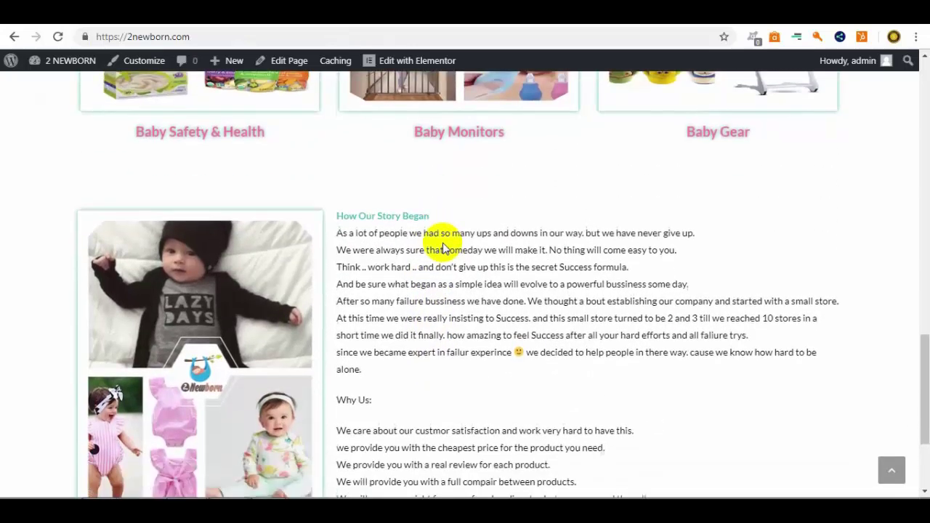
scroll(444, 245, down, 3)
scroll(443, 245, up, 6)
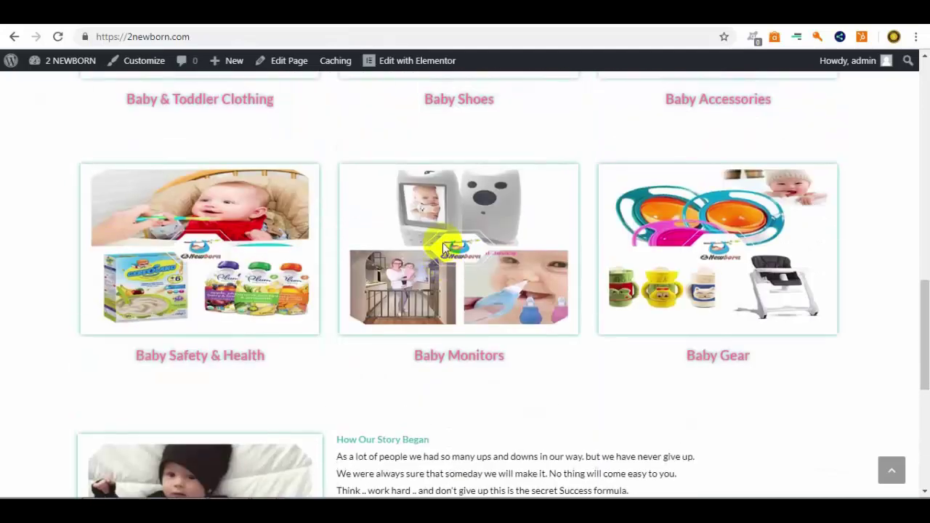
scroll(443, 245, up, 9)
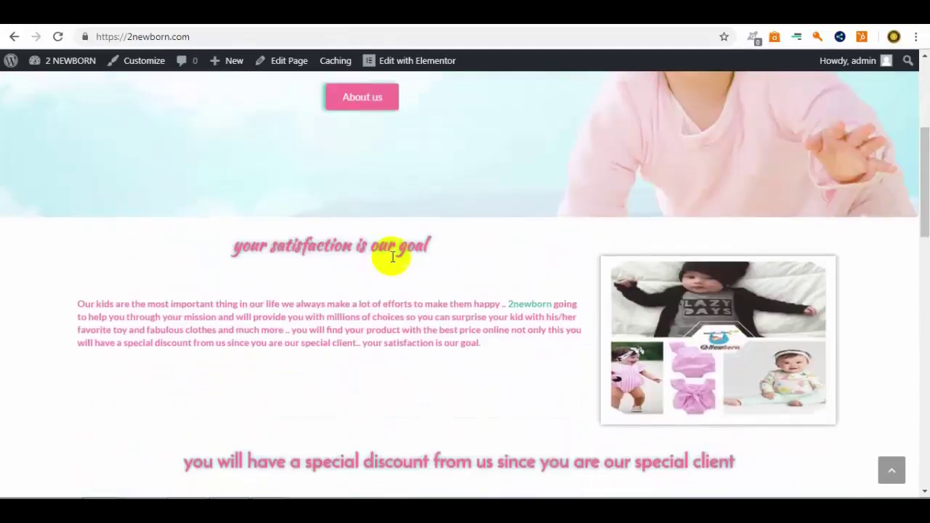
Set the whole paragraph under "your satisfaction is our goal" to black in the full-size text editor and update the page.
scroll(450, 332, down, 15)
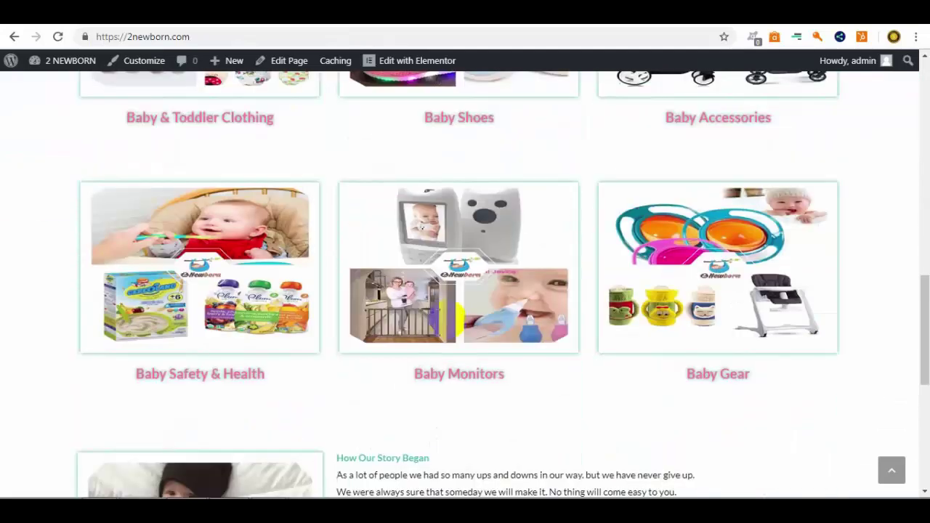
click(417, 61)
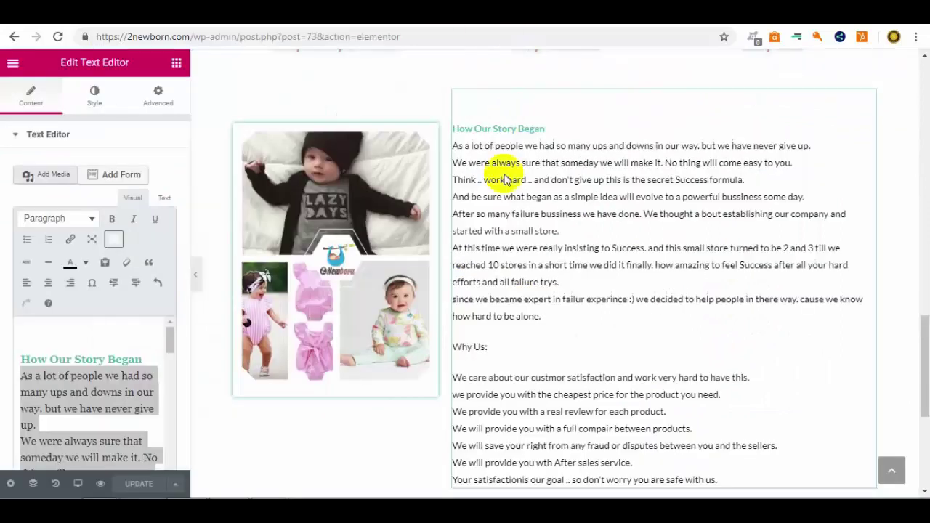
scroll(480, 189, up, 6)
scroll(471, 194, up, 3)
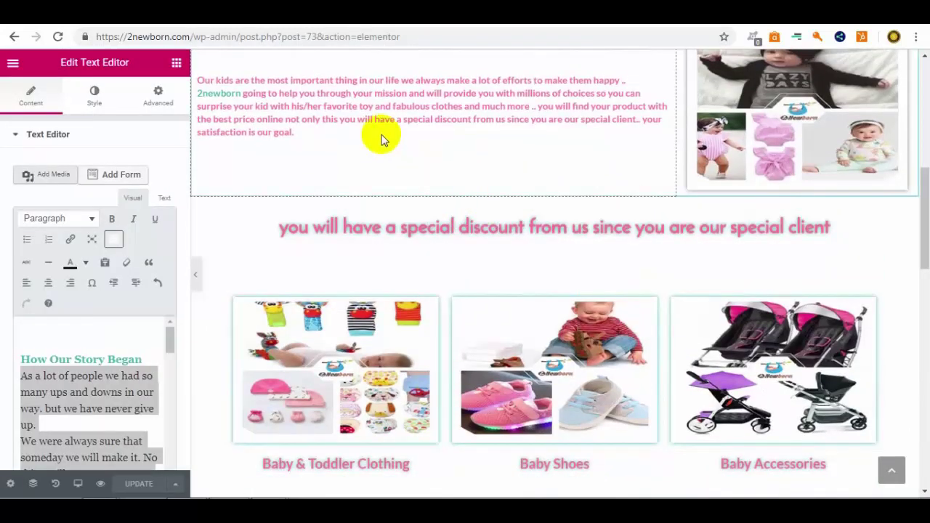
click(382, 139)
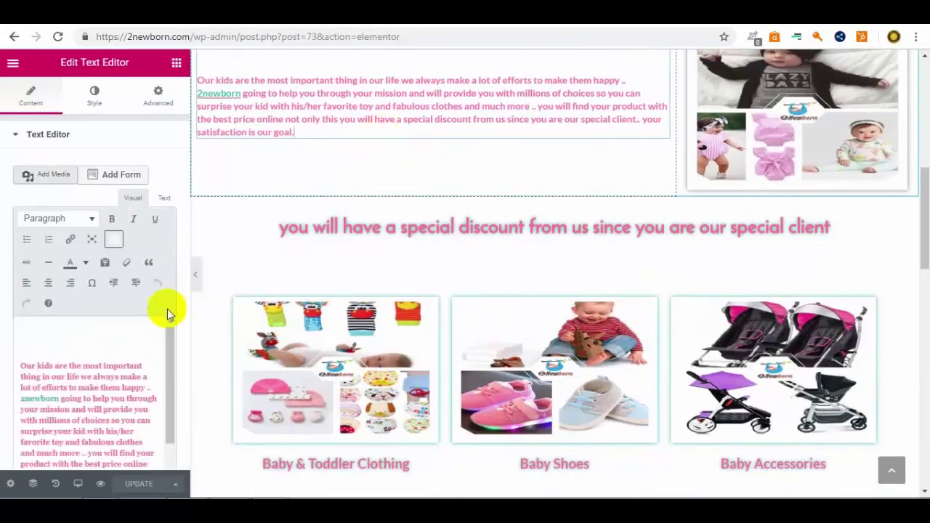
click(92, 239)
drag(826, 165, 2, 142)
click(73, 85)
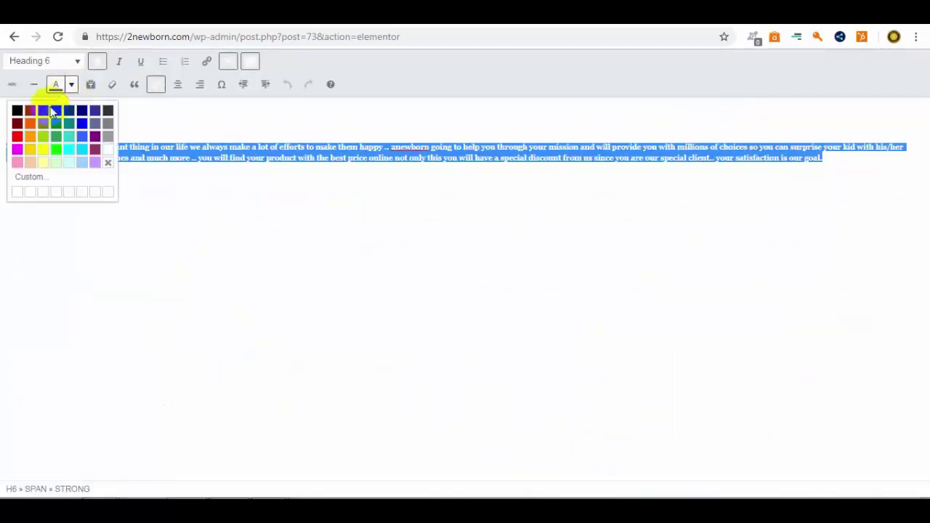
click(16, 112)
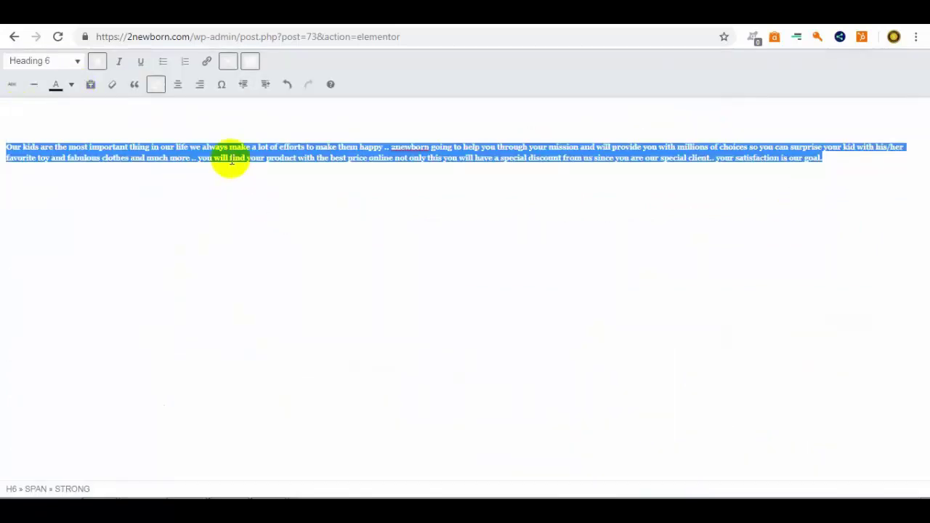
click(227, 64)
click(138, 484)
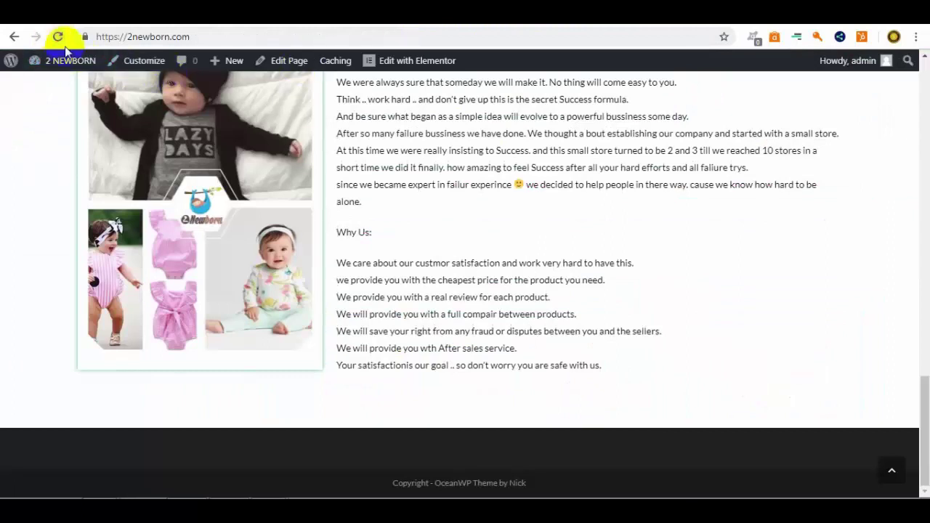
Reload the live home page and check the paragraph colour and heading position in the section under the banner.
click(59, 37)
scroll(763, 216, up, 15)
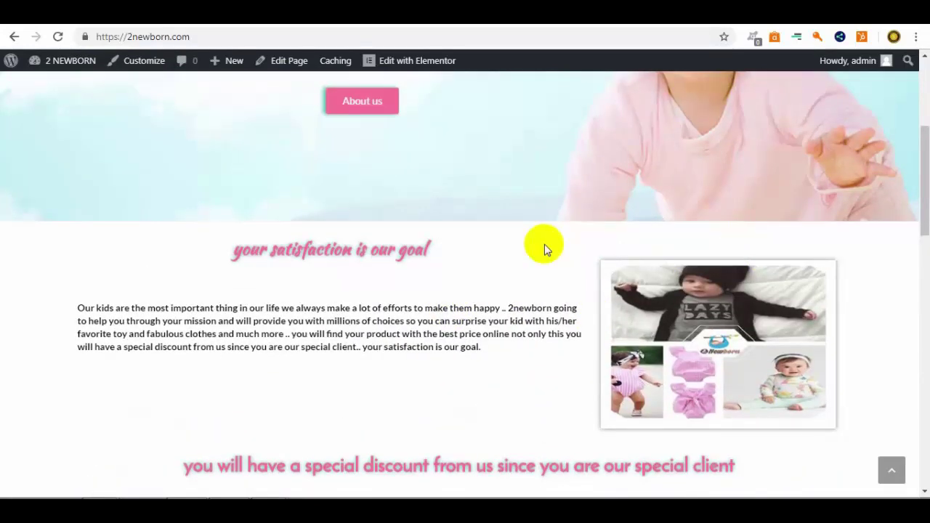
scroll(545, 244, down, 2)
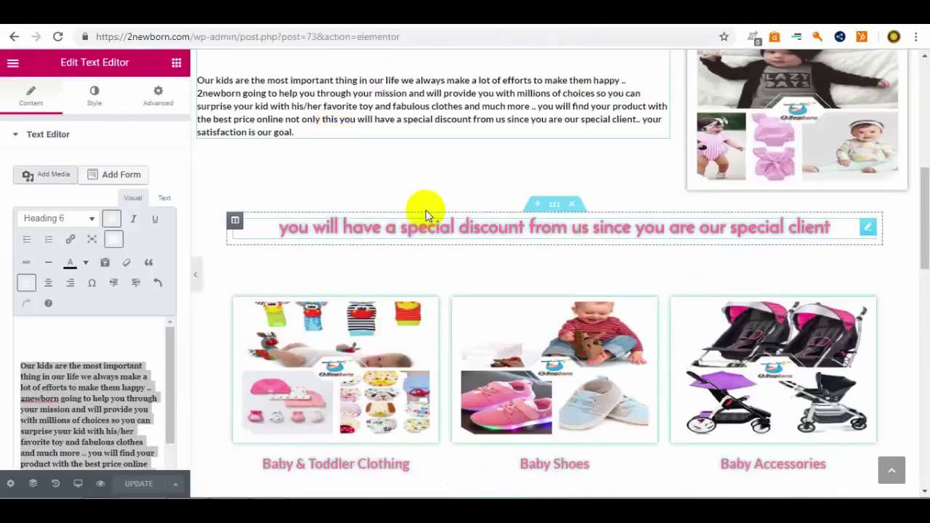
Set the right margin of the "your satisfaction is our goal" heading to -127 px and update the page.
scroll(426, 210, up, 5)
scroll(449, 243, down, 3)
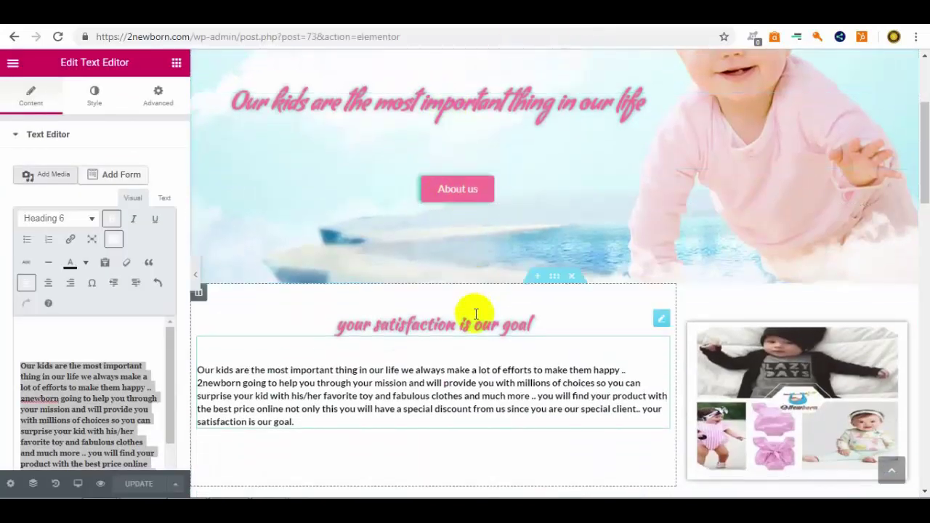
click(471, 318)
click(158, 97)
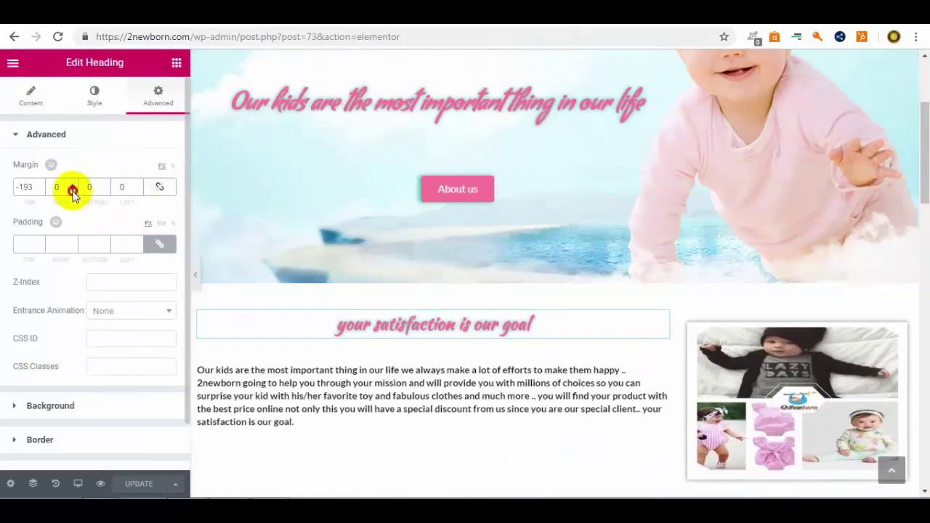
drag(73, 193, 73, 193)
click(132, 483)
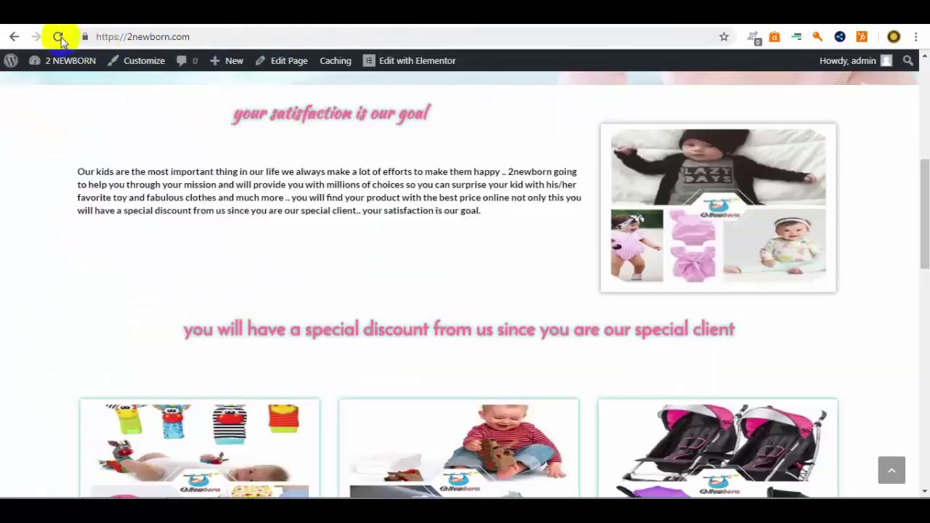
Reload the live home page and review the heading position and all sections from the banner to the footer.
click(59, 37)
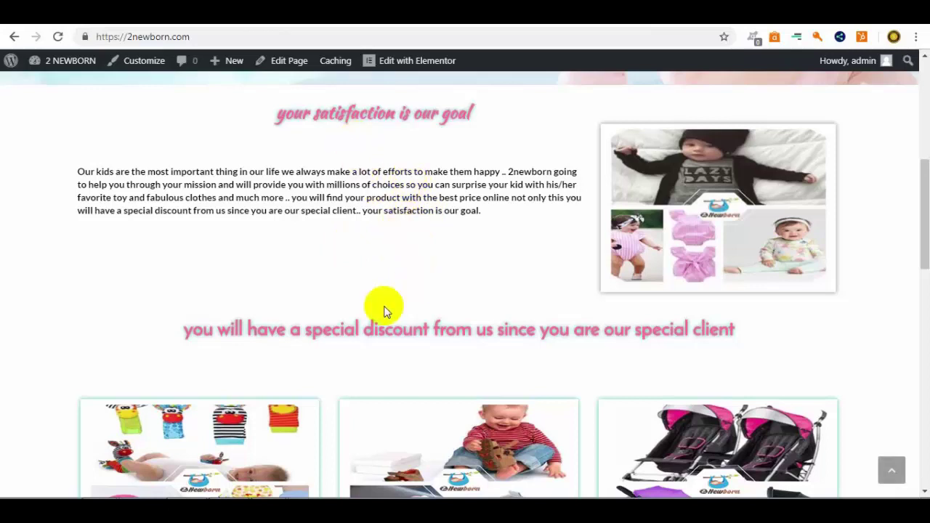
scroll(451, 289, down, 3)
scroll(451, 293, down, 8)
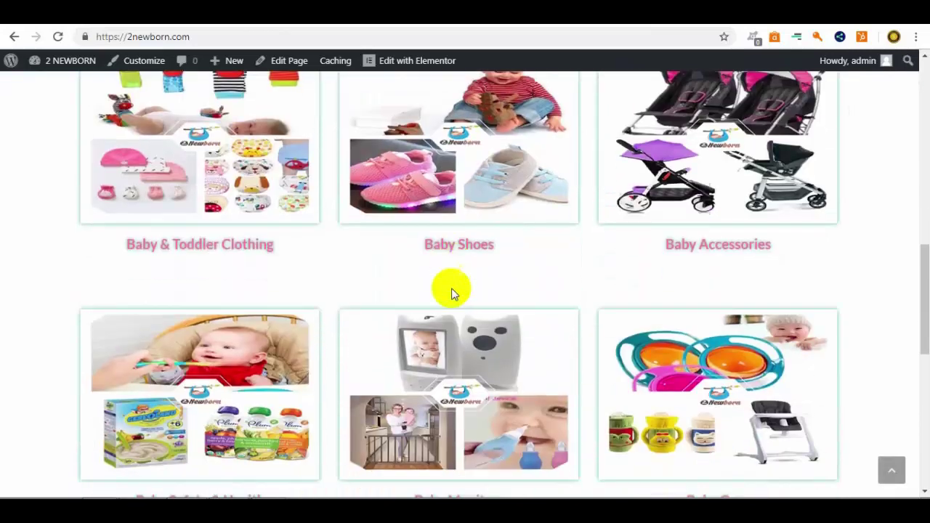
scroll(451, 290, down, 2)
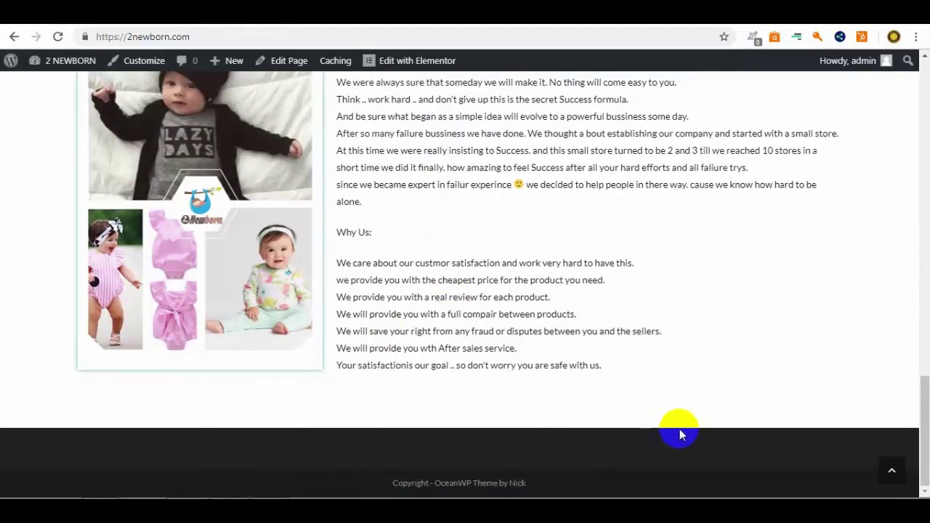
scroll(705, 315, up, 20)
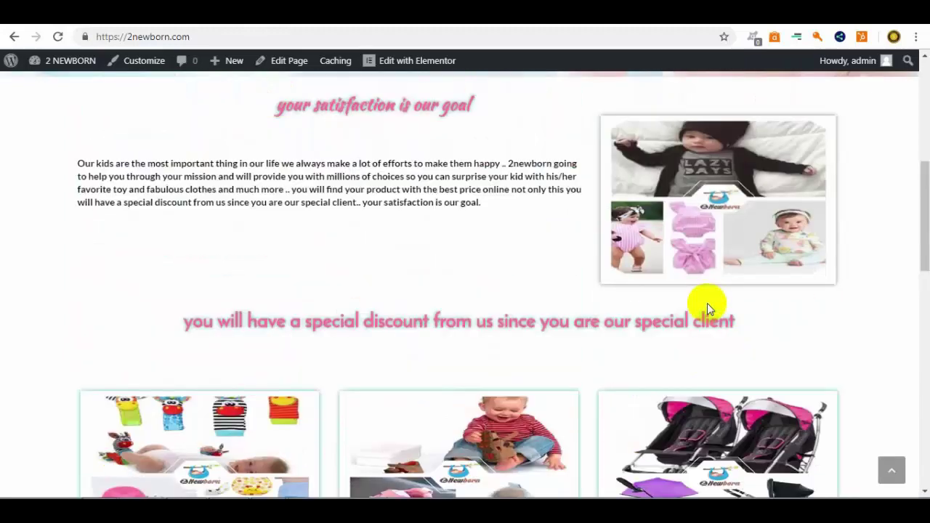
scroll(415, 270, down, 2)
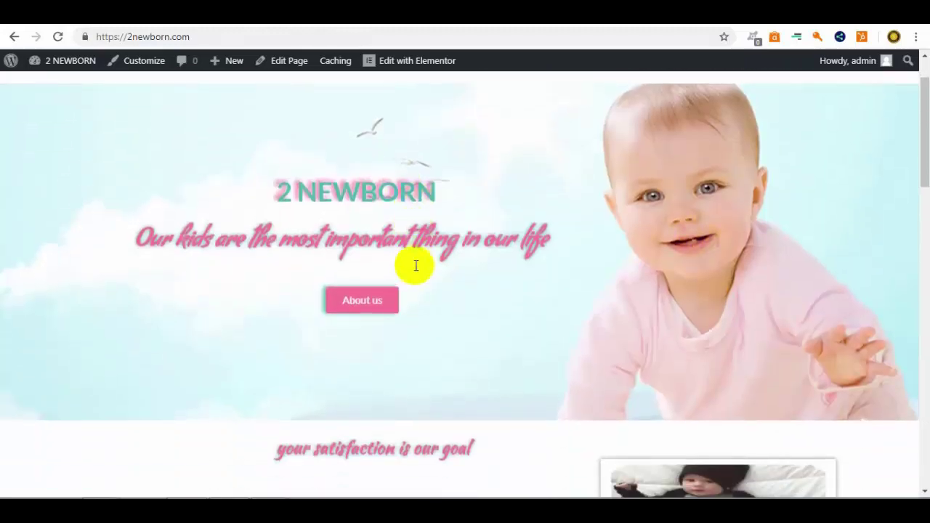
scroll(416, 265, up, 2)
scroll(414, 265, down, 3)
scroll(415, 266, up, 3)
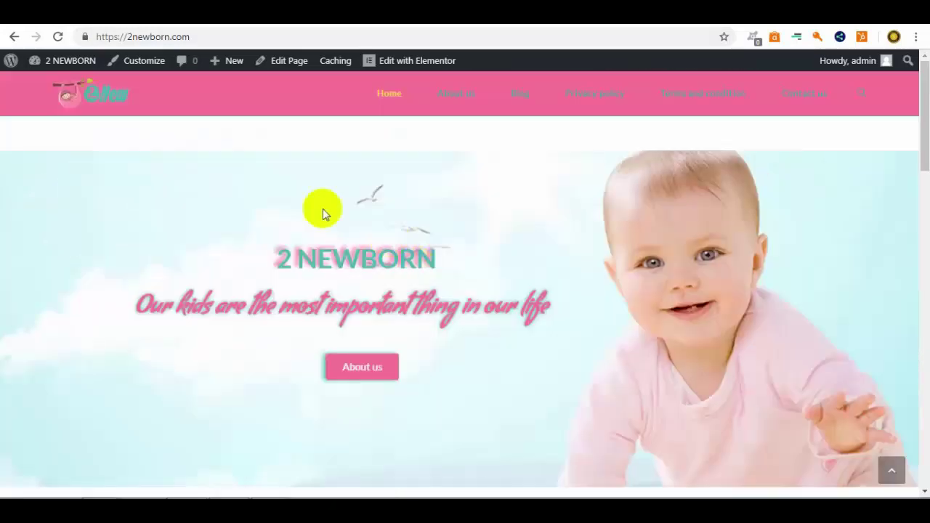
scroll(494, 211, down, 6)
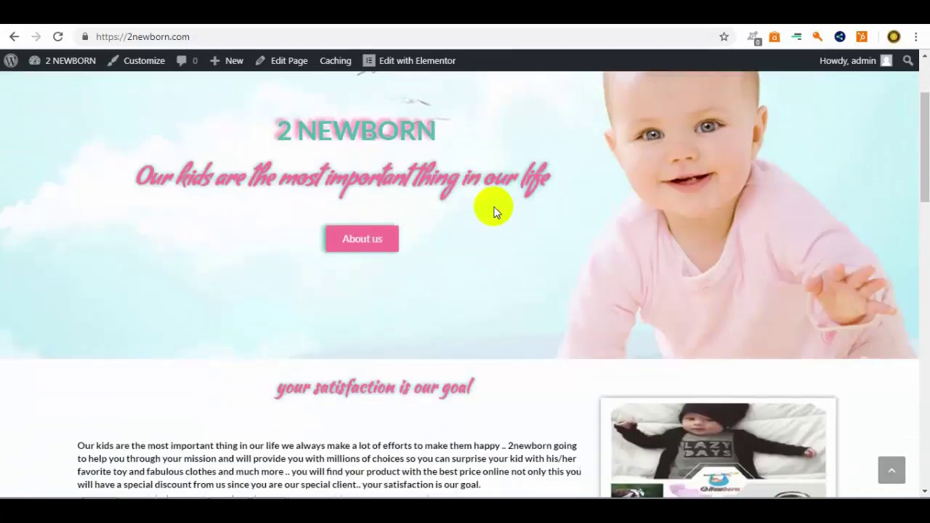
scroll(499, 218, down, 4)
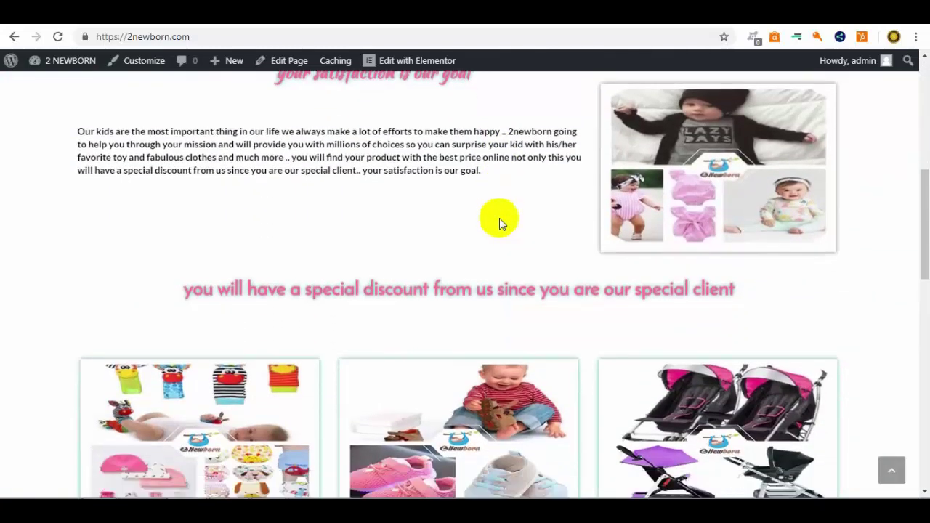
scroll(499, 218, down, 3)
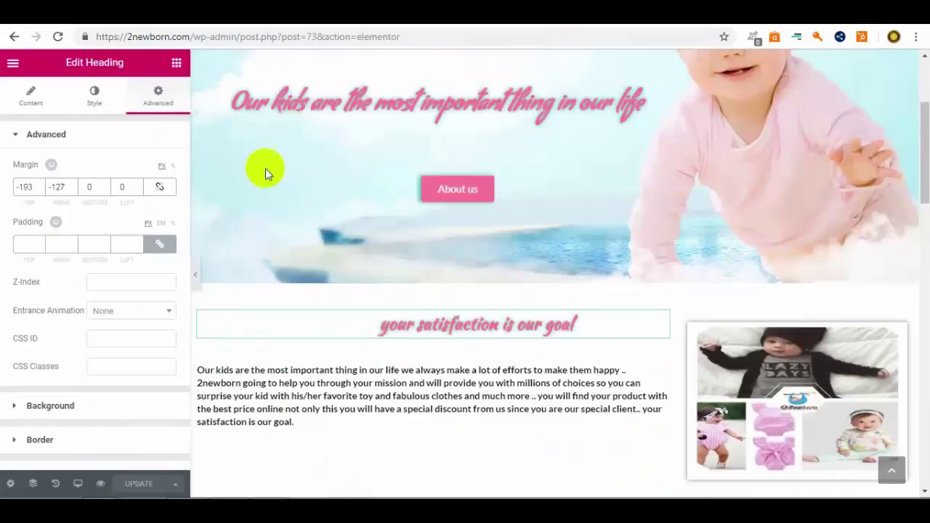
Add a one-column section in the Elementor editor below the "How Our Story Began" section.
scroll(316, 209, down, 2)
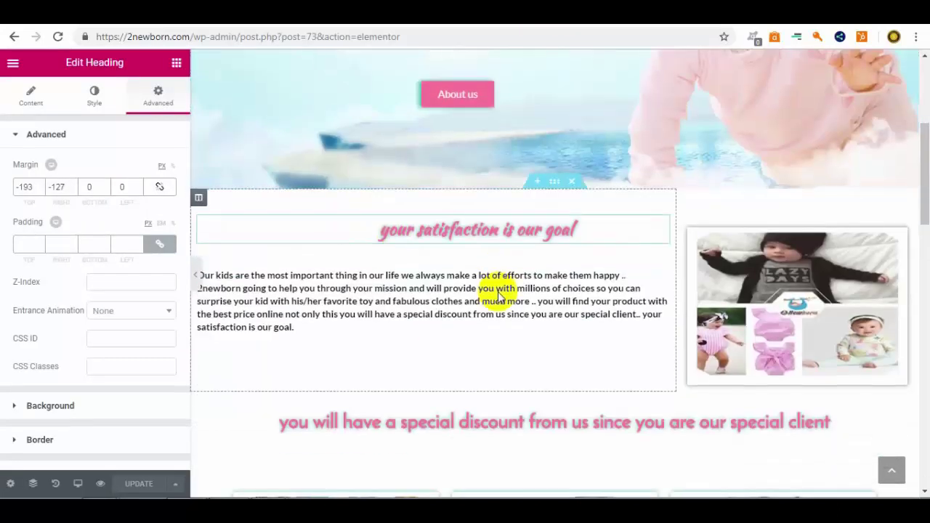
scroll(385, 308, down, 2)
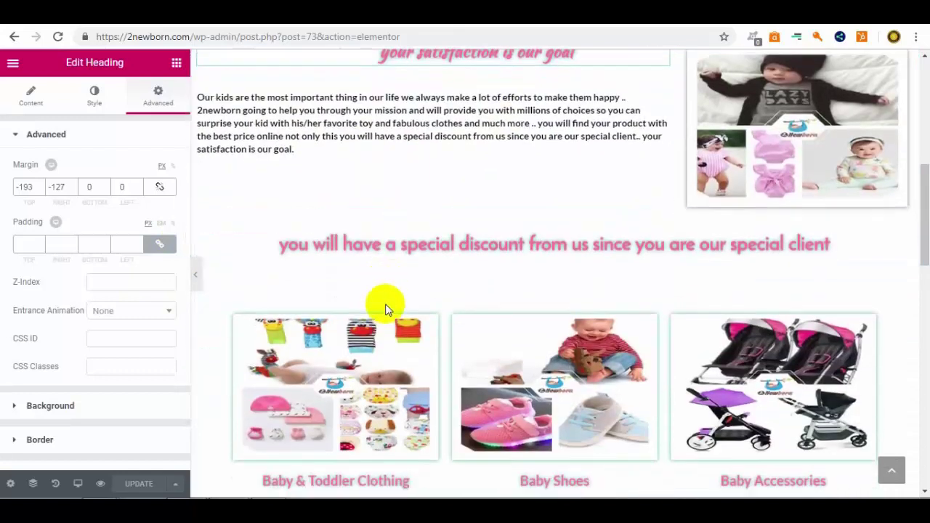
scroll(385, 303, down, 4)
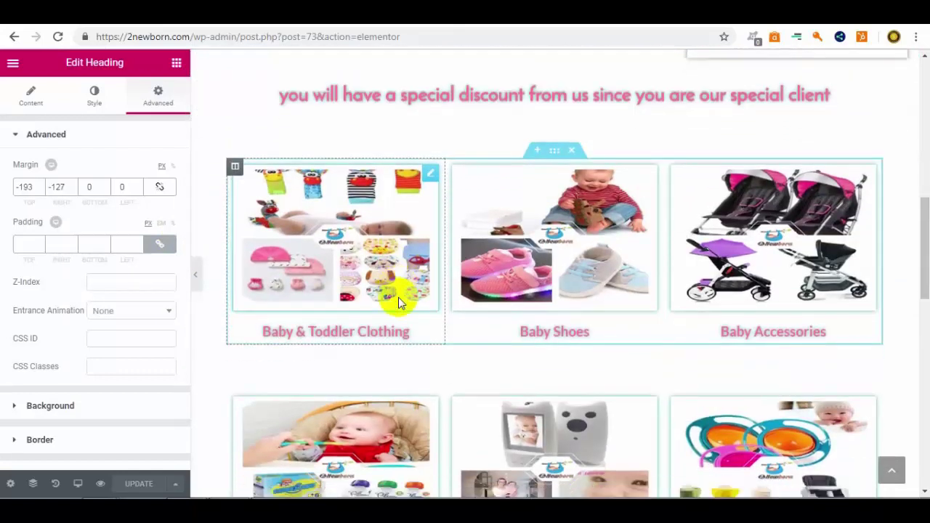
scroll(399, 302, down, 2)
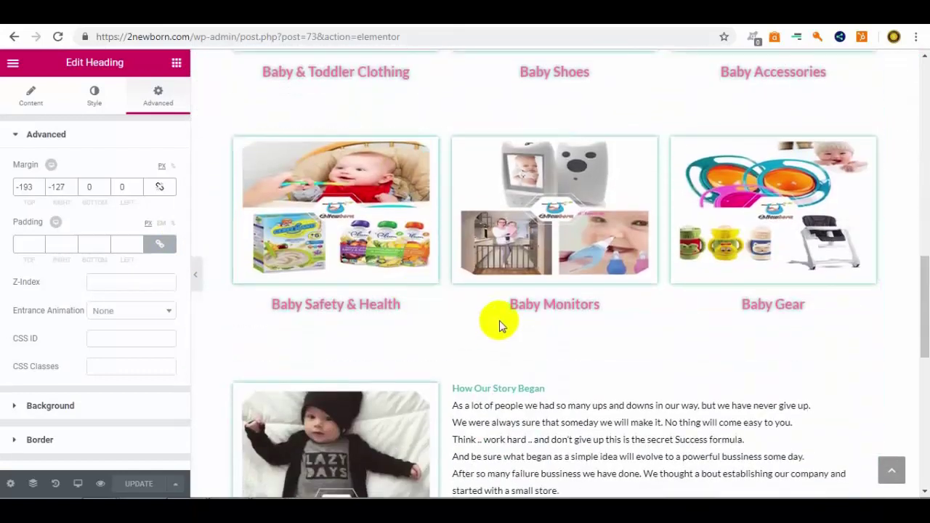
scroll(478, 305, down, 3)
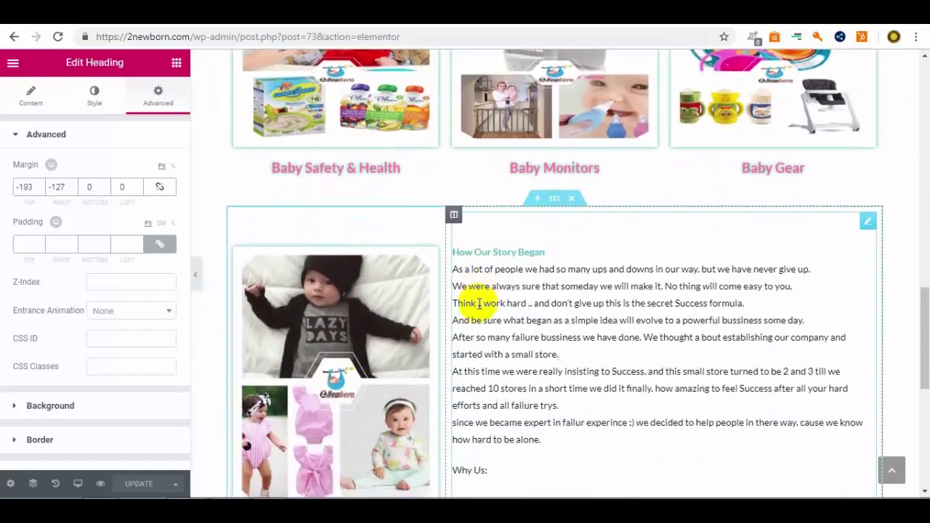
scroll(480, 305, down, 3)
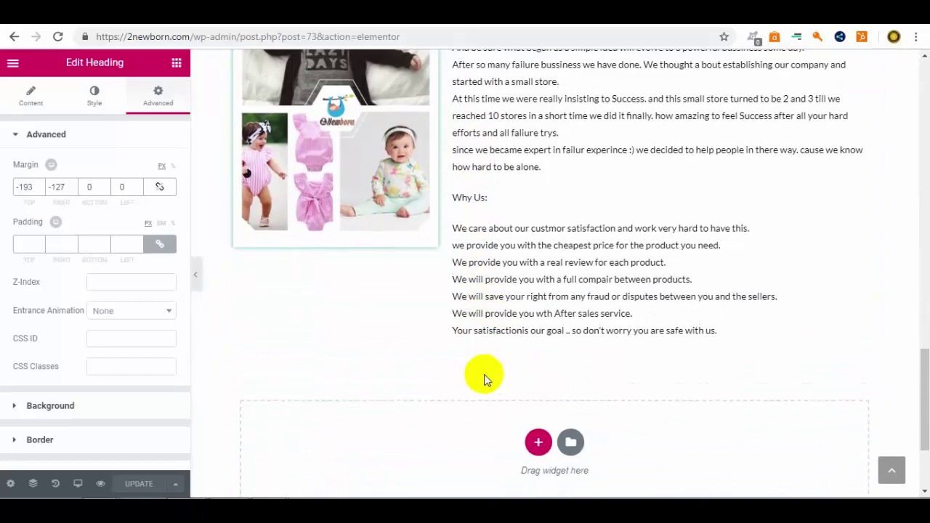
click(539, 443)
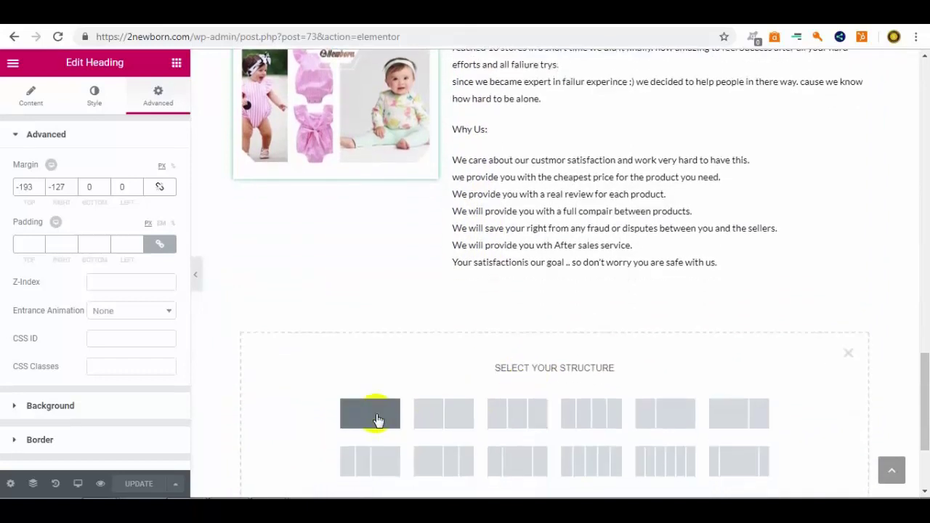
click(380, 413)
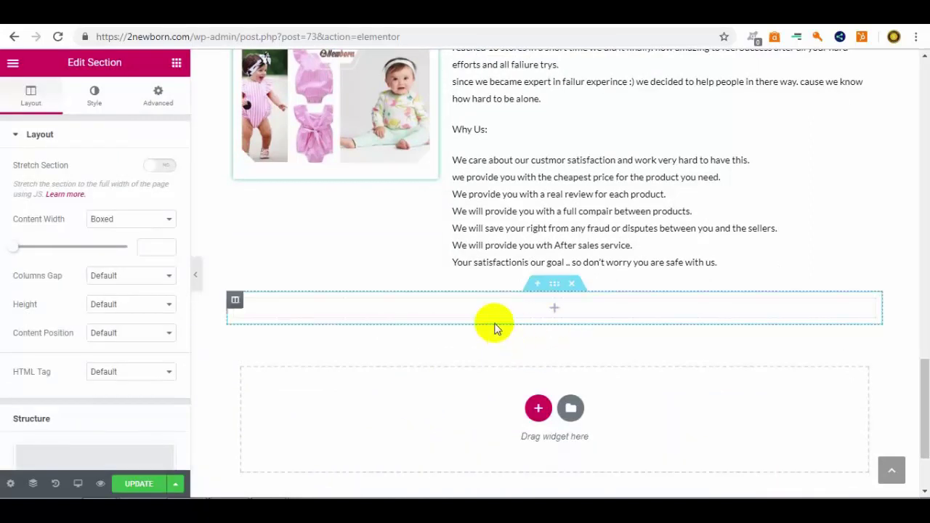
Add a centred heading reading "You can buy from ebay now and get a special discount" to the new section and open its style settings.
click(405, 363)
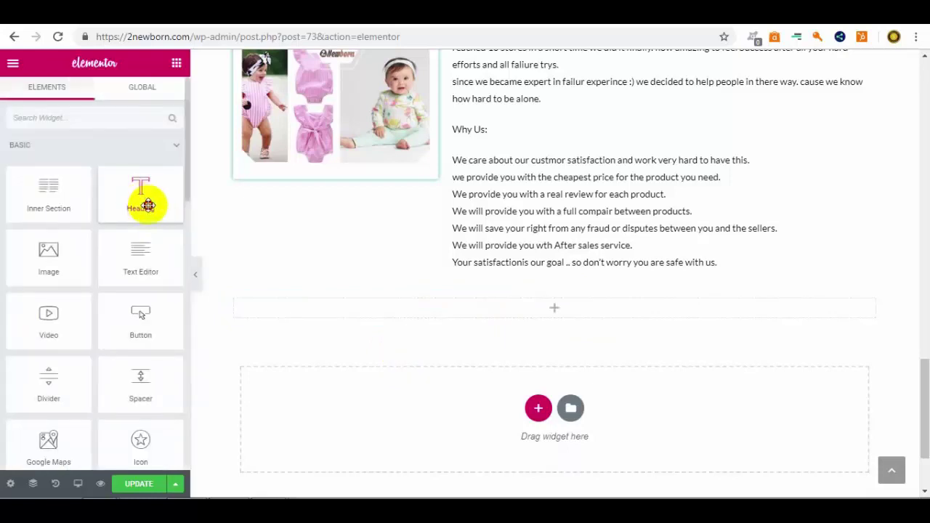
drag(147, 205, 509, 318)
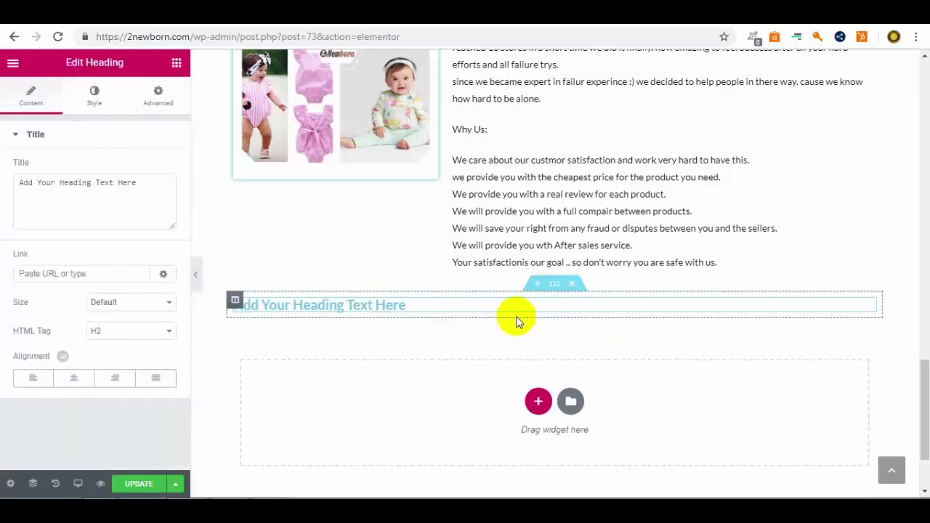
drag(150, 186, 12, 183)
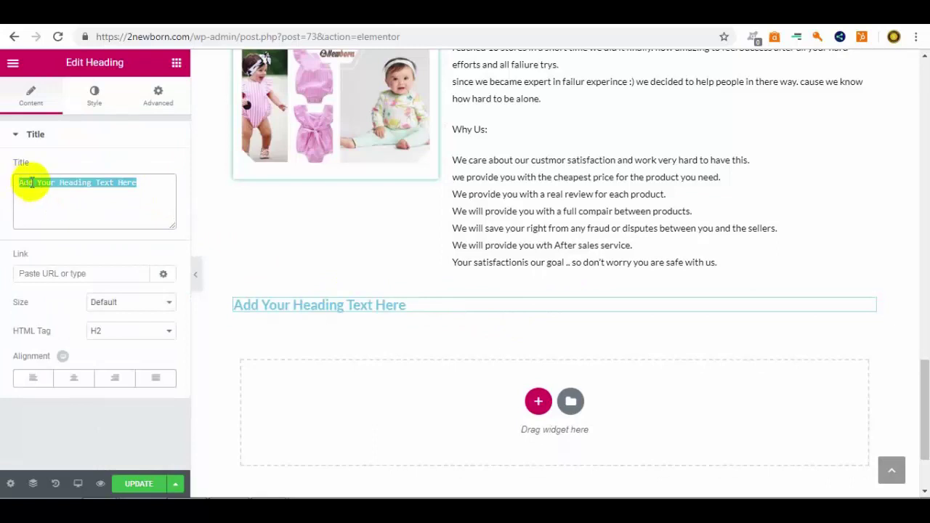
right_click(32, 183)
click(61, 223)
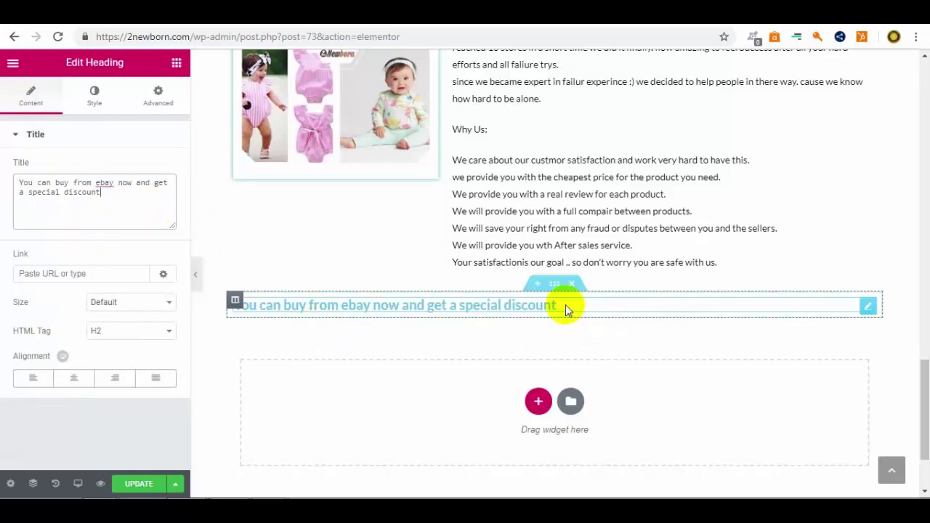
click(77, 379)
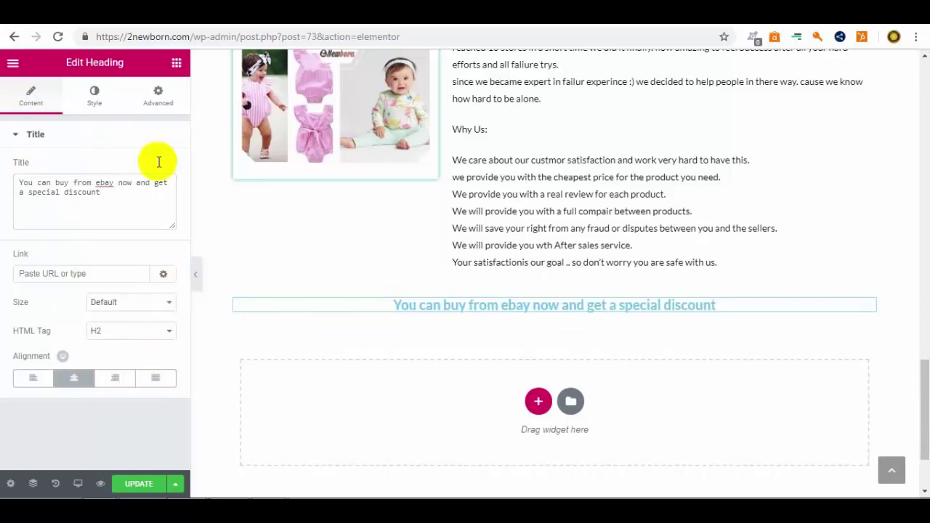
click(95, 96)
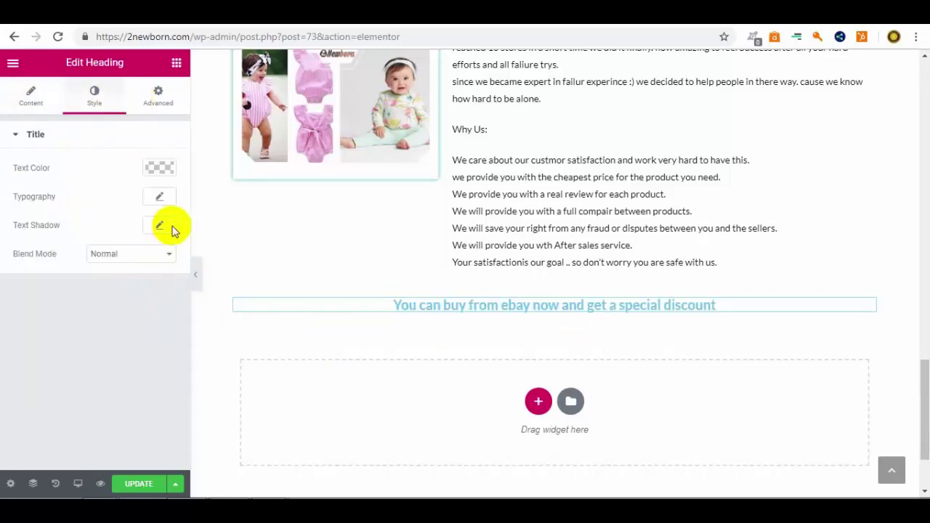
Style the eBay discount heading with pink text, a slanted display font and a teal text shadow, and return to the editor.
click(162, 171)
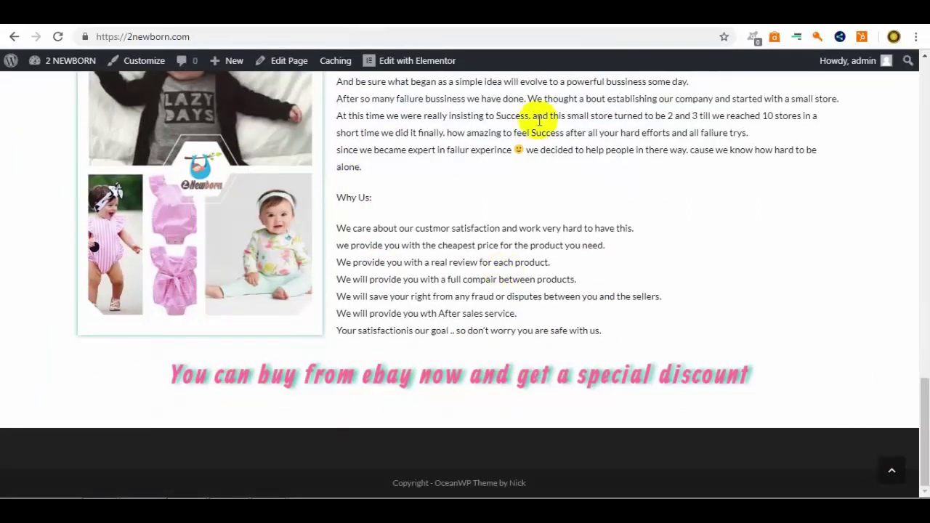
click(545, 24)
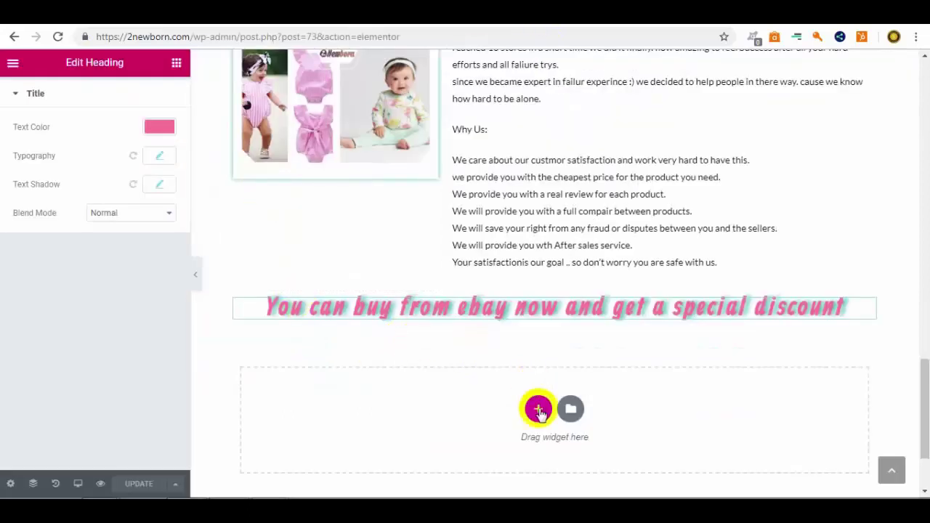
Add a three-column section below the eBay discount heading.
click(538, 408)
scroll(556, 378, down, 1)
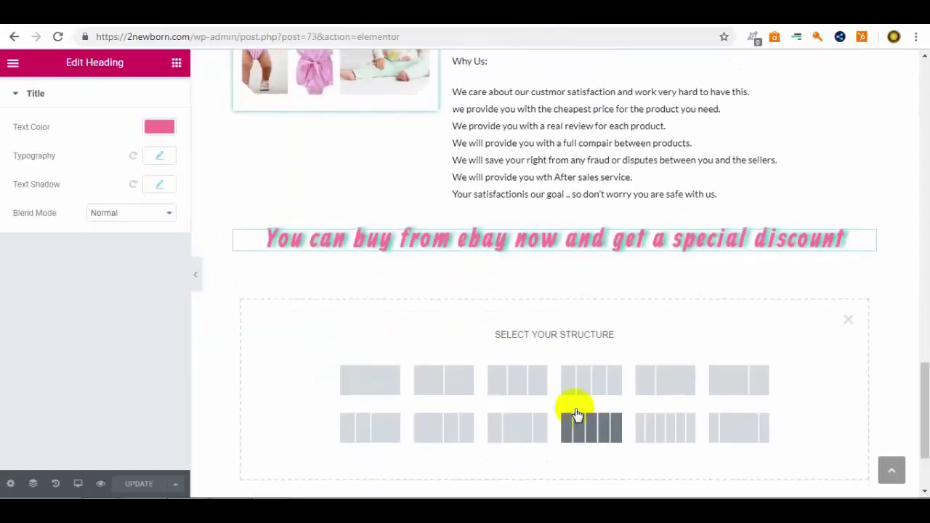
click(520, 397)
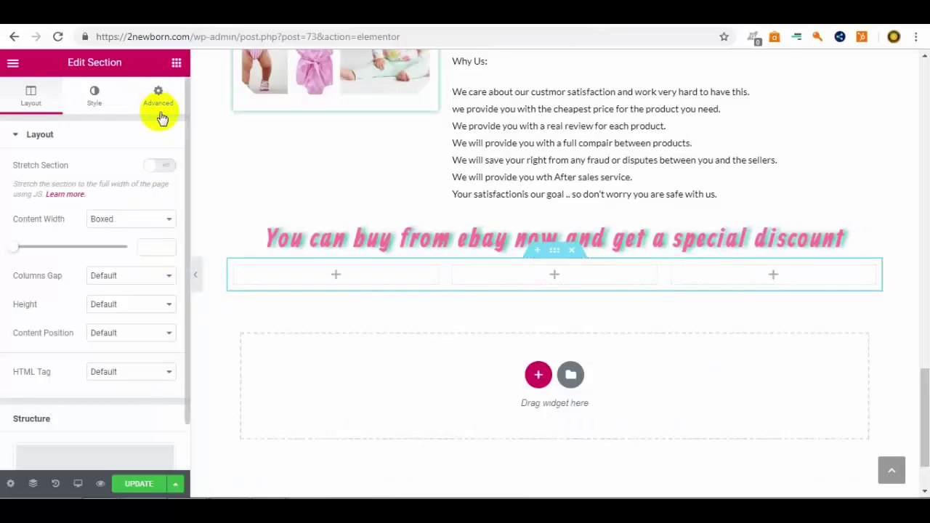
Unlink the margin values of the three-column section and set its top margin to 34 px.
click(156, 109)
click(151, 186)
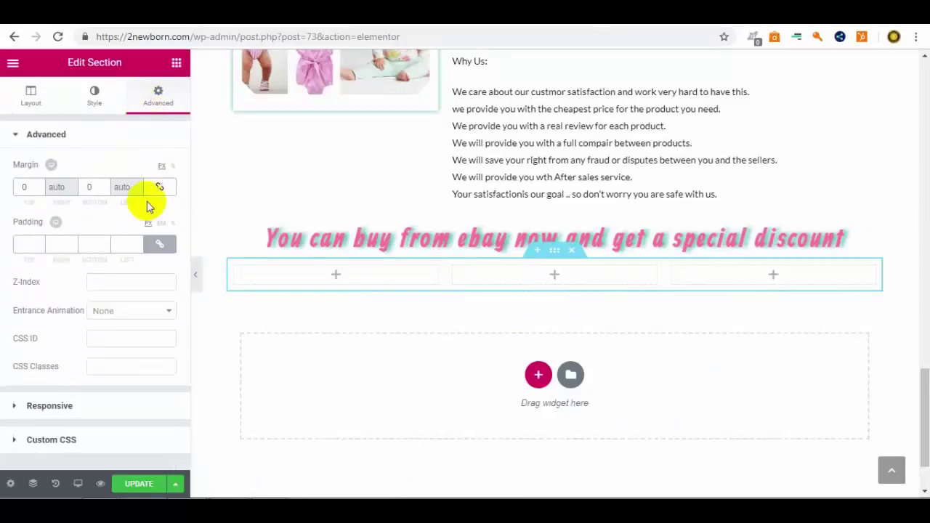
click(40, 190)
click(40, 189)
click(40, 190)
click(40, 189)
drag(40, 186, 40, 186)
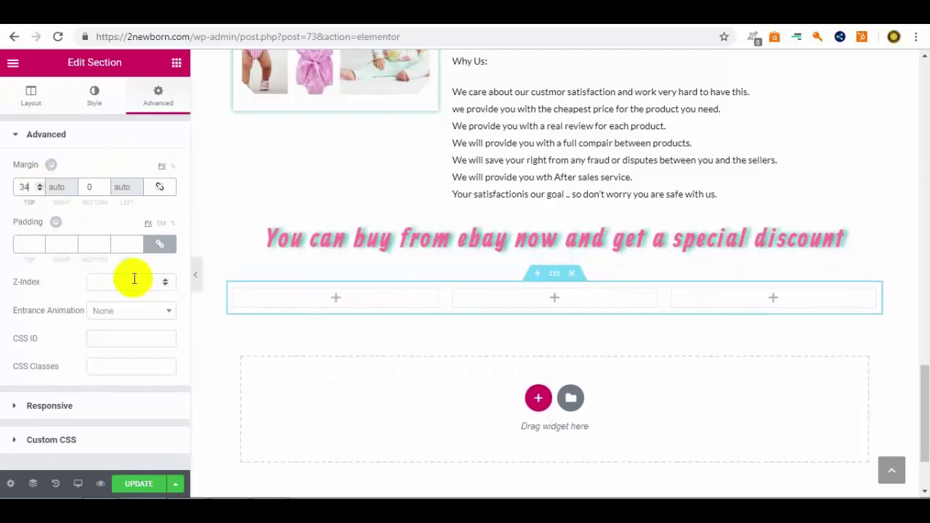
Add a Text Editor widget to the middle column and delete its placeholder text in the full-screen editor.
click(175, 64)
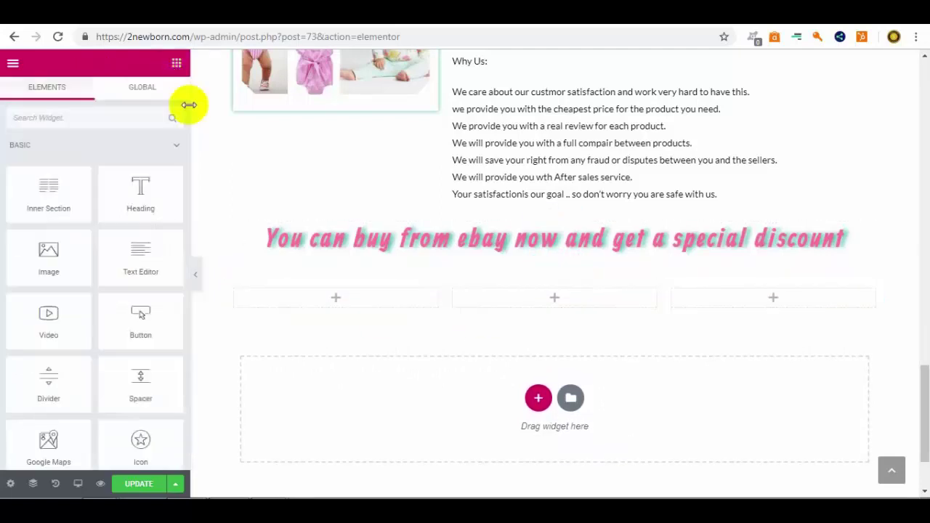
drag(131, 263, 552, 299)
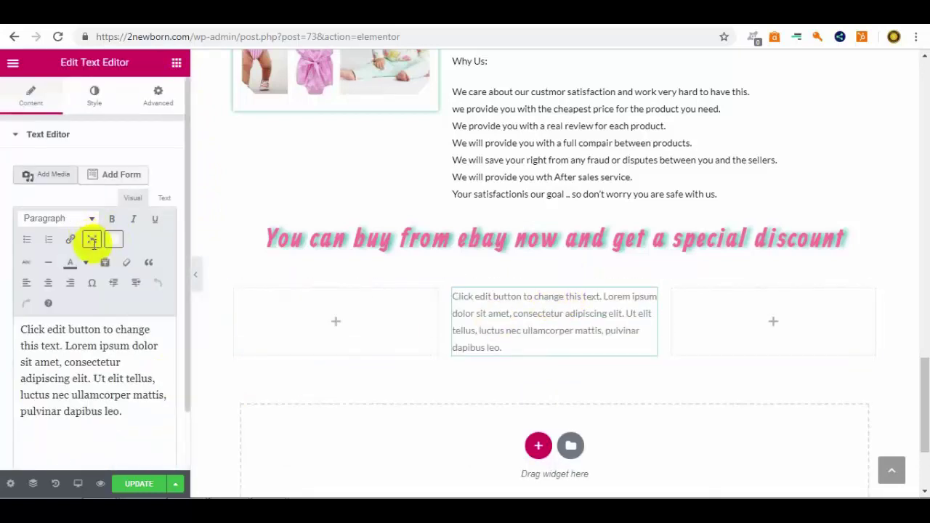
click(92, 241)
drag(775, 112, 5, 110)
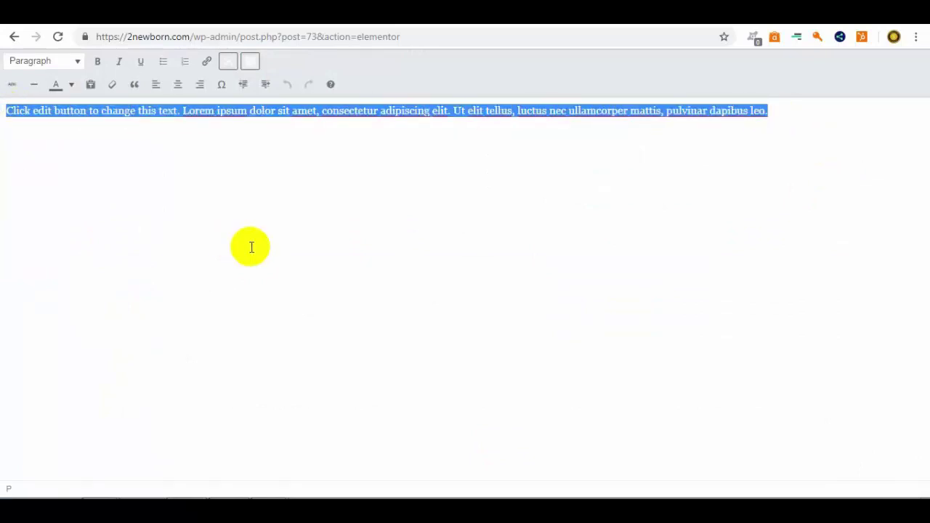
key(Delete)
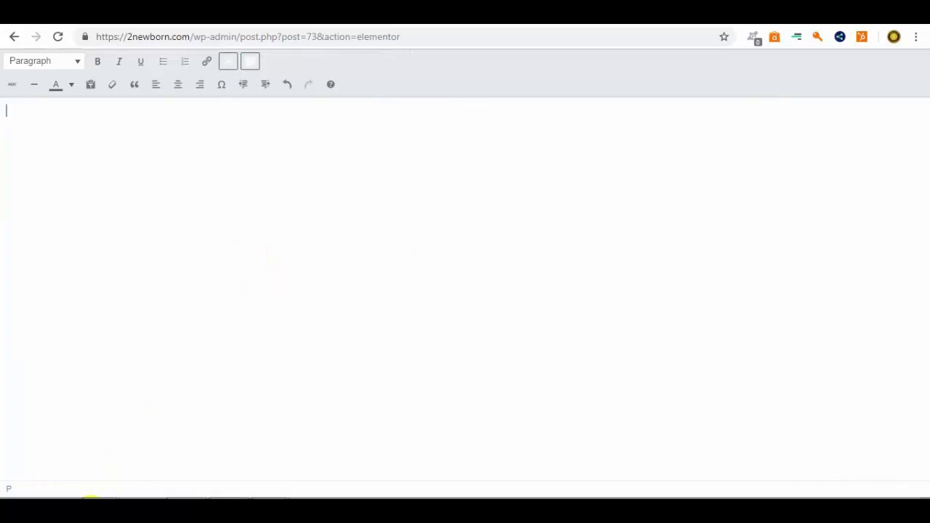
Copy the [ebayfeedsforwordpress feed="" items="5"] shortcode from the "link" text file in the links folder and return to the text editor.
key(alt+Tab)
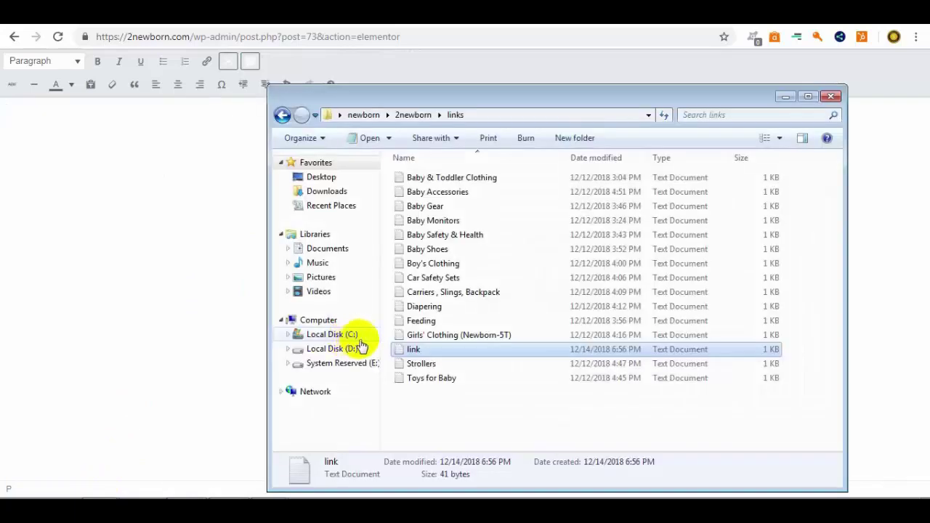
double_click(420, 351)
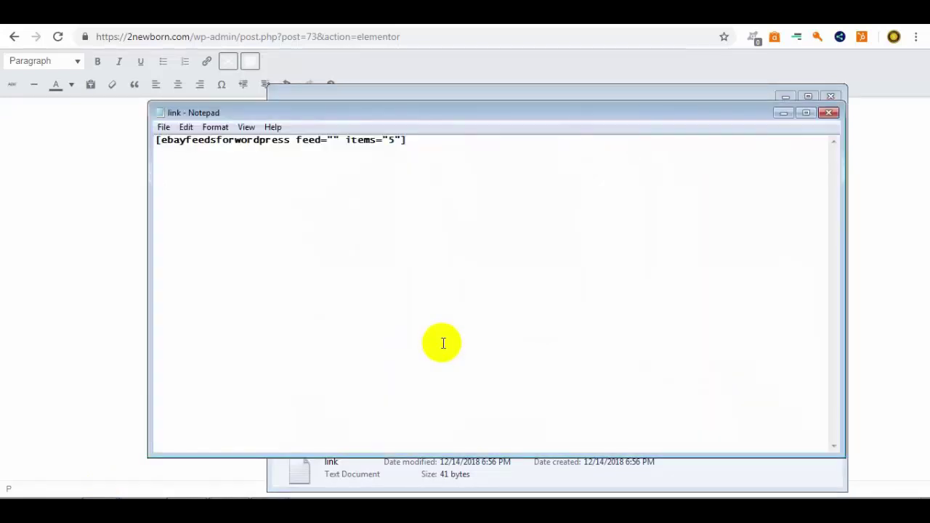
click(365, 139)
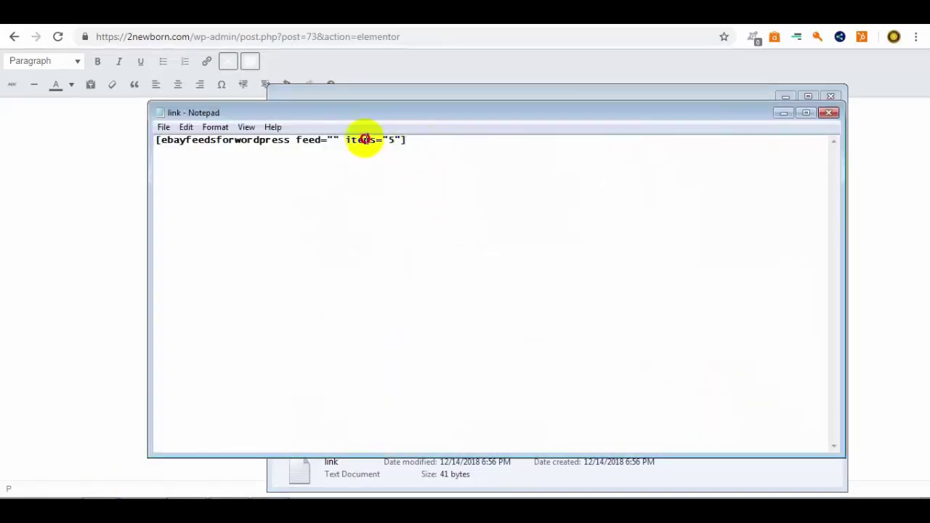
drag(407, 139, 172, 142)
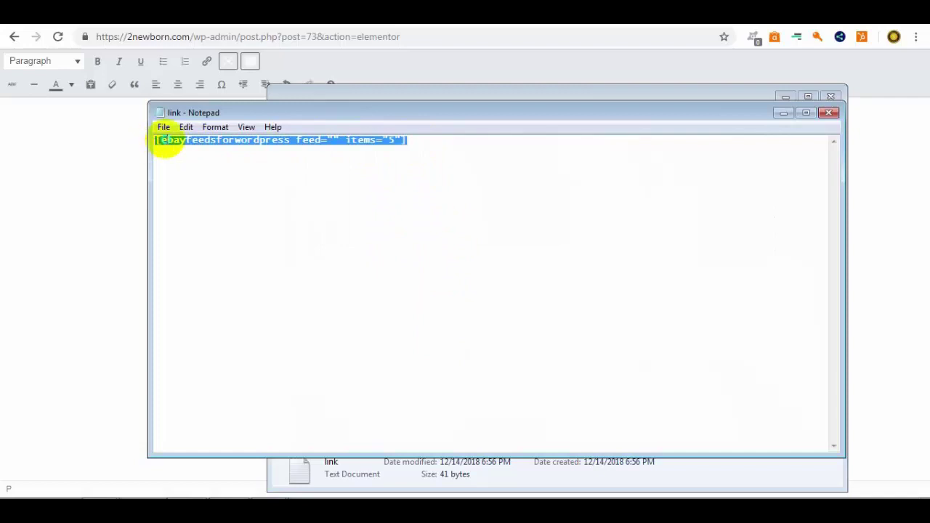
right_click(166, 140)
click(189, 183)
click(99, 153)
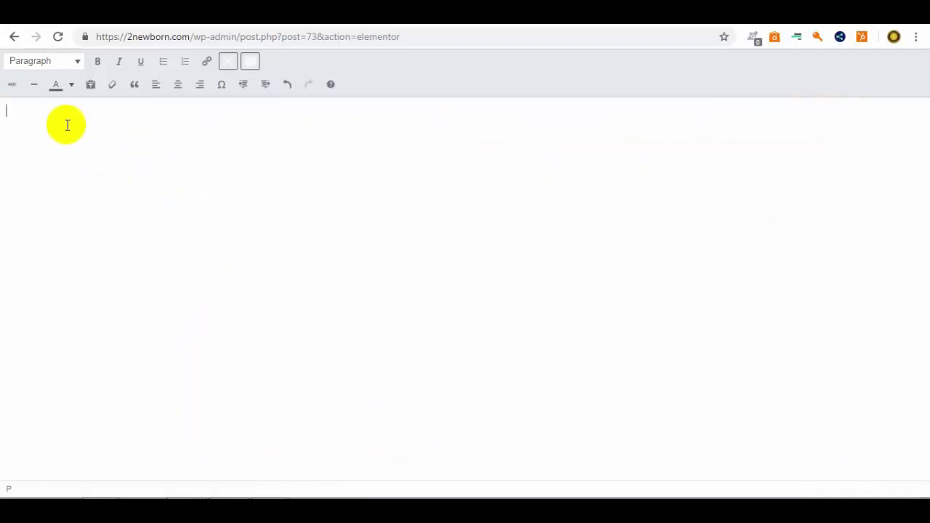
Paste the [ebayfeedsforwordpress feed="" items="5"] shortcode into the empty text editor.
right_click(67, 125)
click(40, 127)
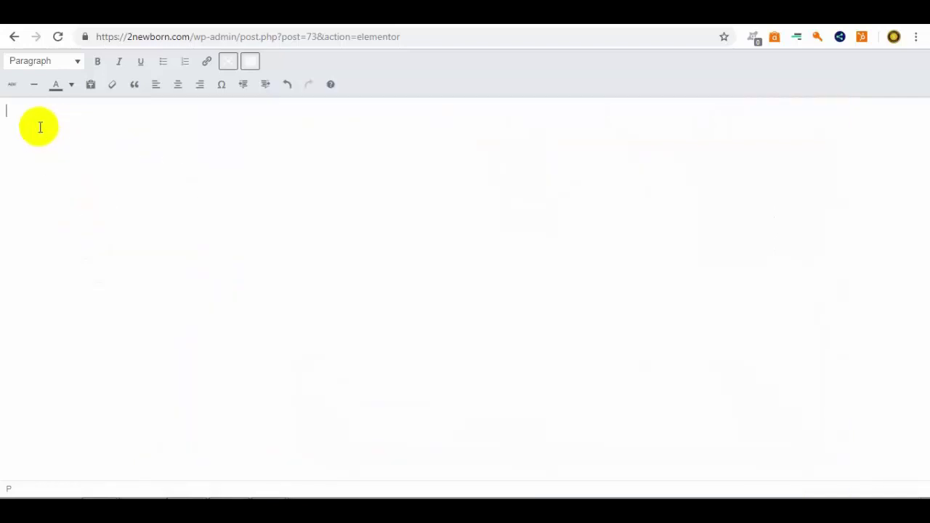
right_click(40, 127)
click(20, 114)
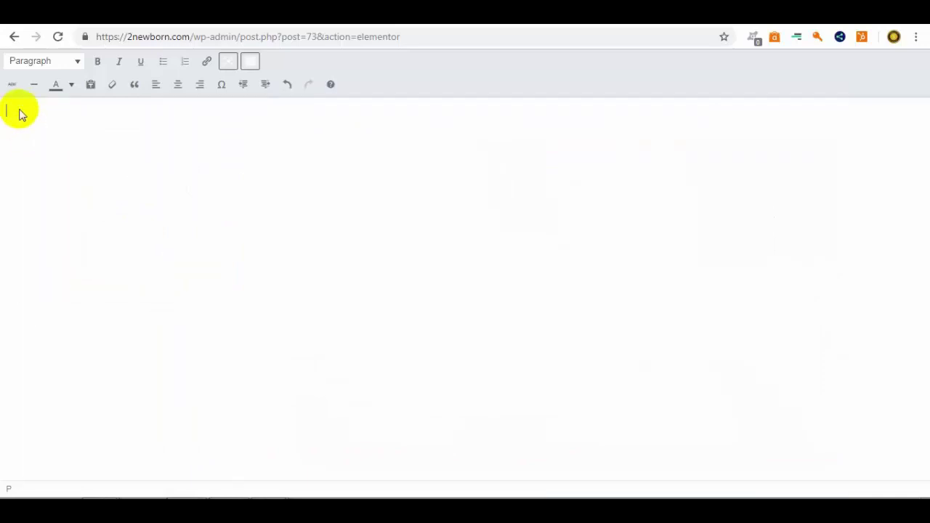
right_click(20, 114)
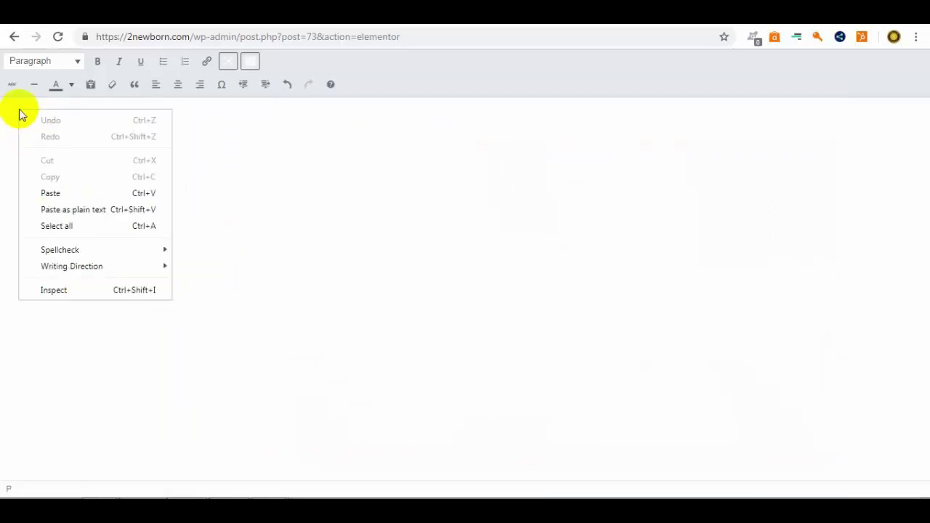
click(51, 193)
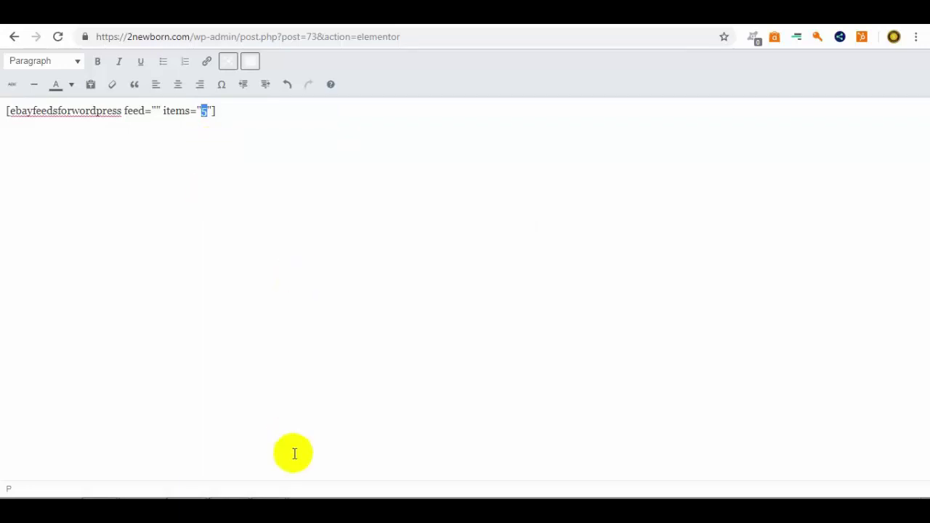
Open the "Baby & Toddler Clothing" text file from the links folder, view its eBay feed URL and close it.
click(98, 492)
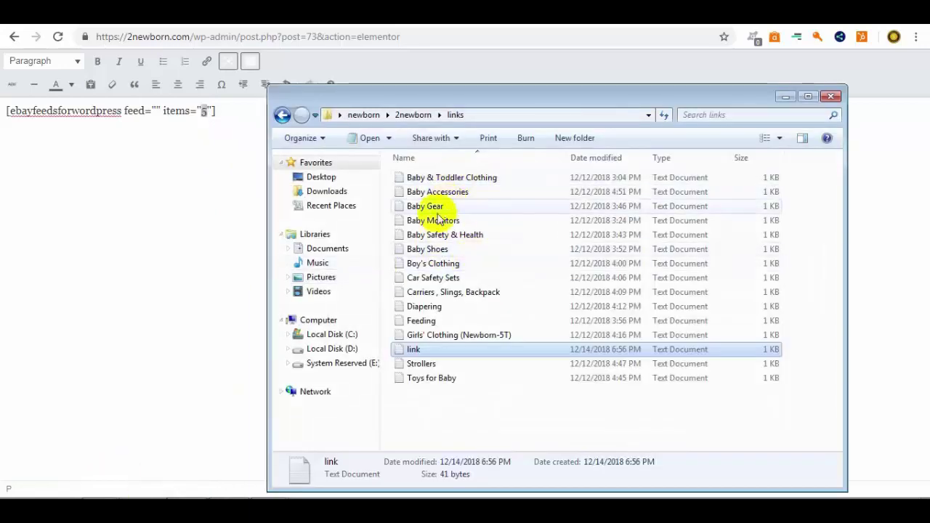
click(438, 182)
double_click(438, 182)
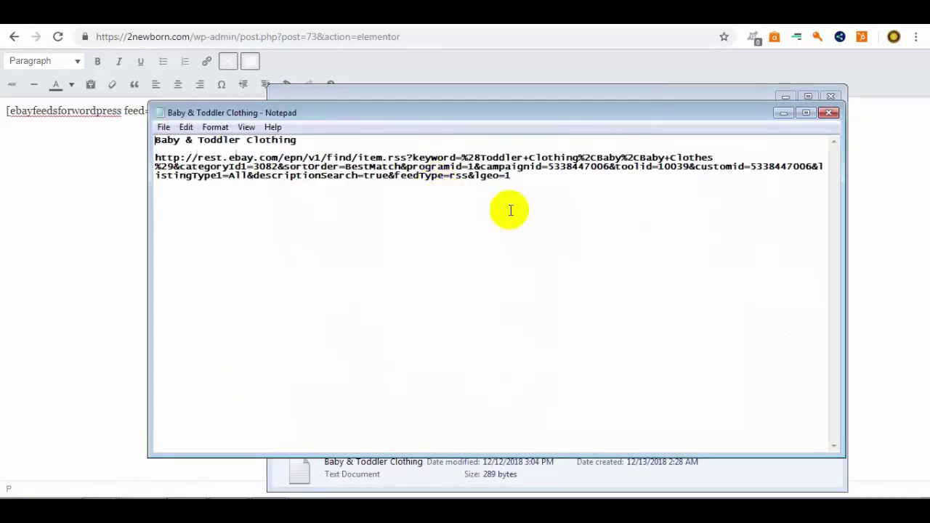
click(829, 114)
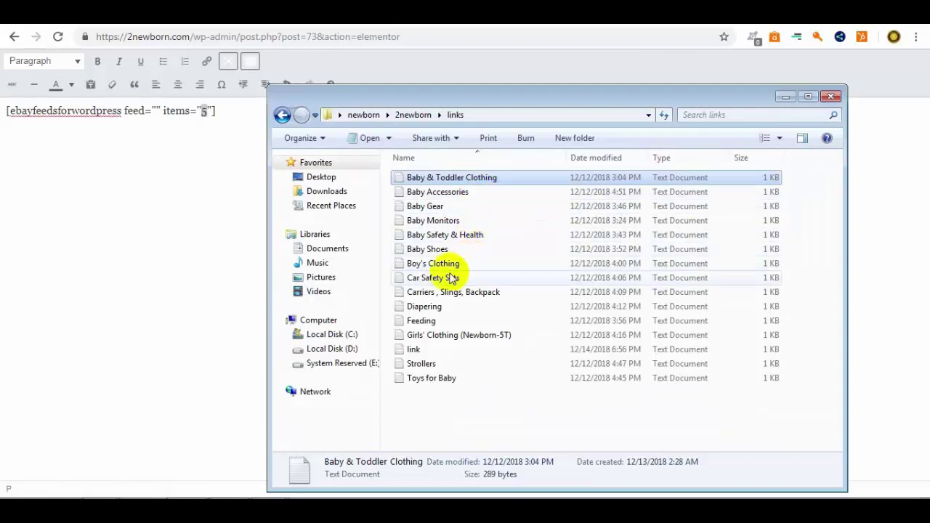
Copy the eBay RSS feed URL from the "Baby Accessories" text file, then close the file and minimise the folder.
click(434, 194)
double_click(435, 193)
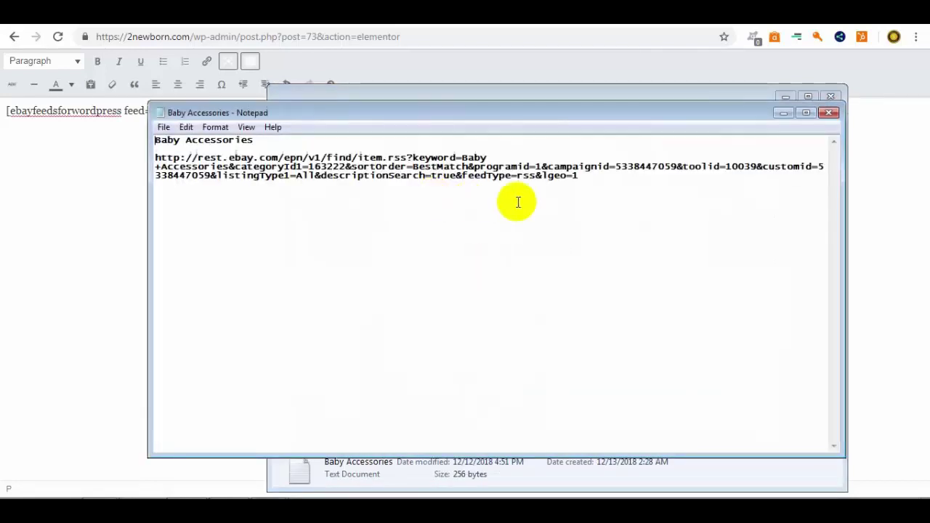
drag(585, 175, 162, 155)
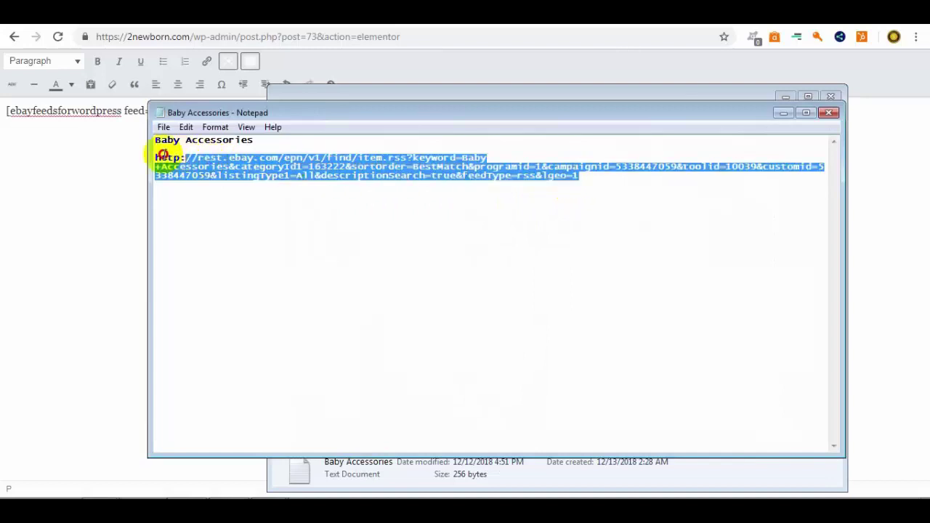
right_click(163, 159)
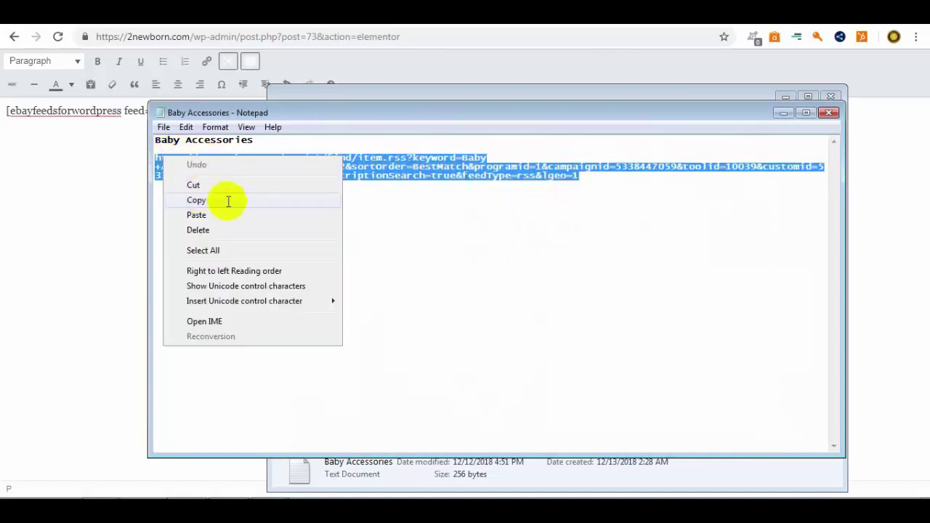
click(224, 201)
click(830, 114)
click(785, 97)
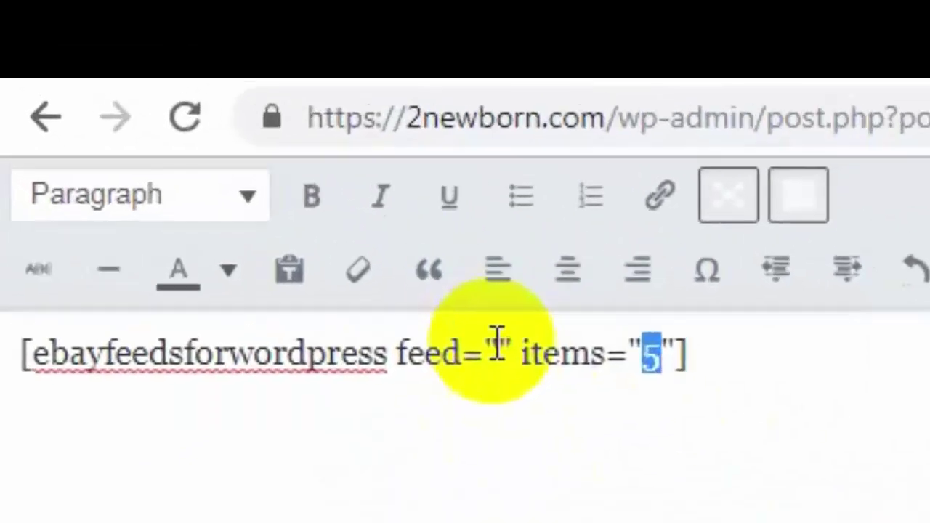
Paste the Baby Accessories feed URL between the shortcode's feed quotes and leave the full-screen editor.
click(155, 109)
right_click(581, 398)
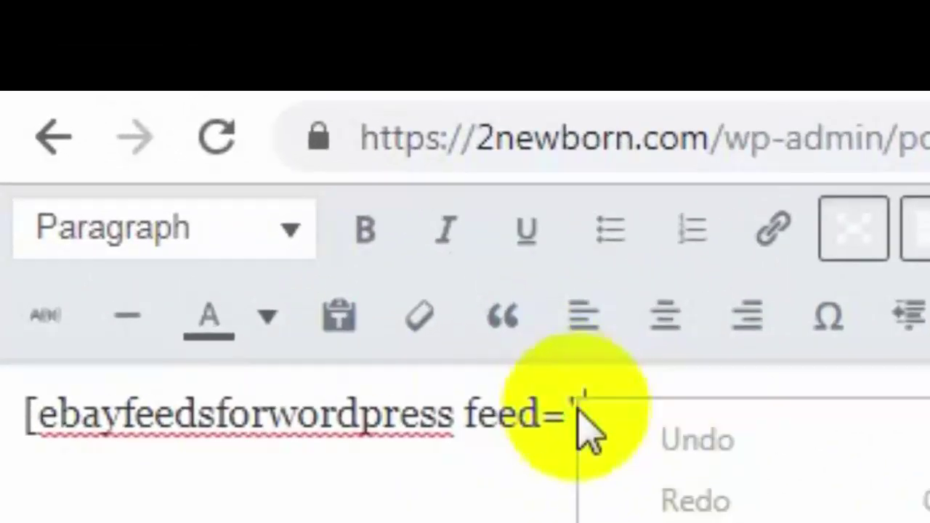
key(ctrl+v)
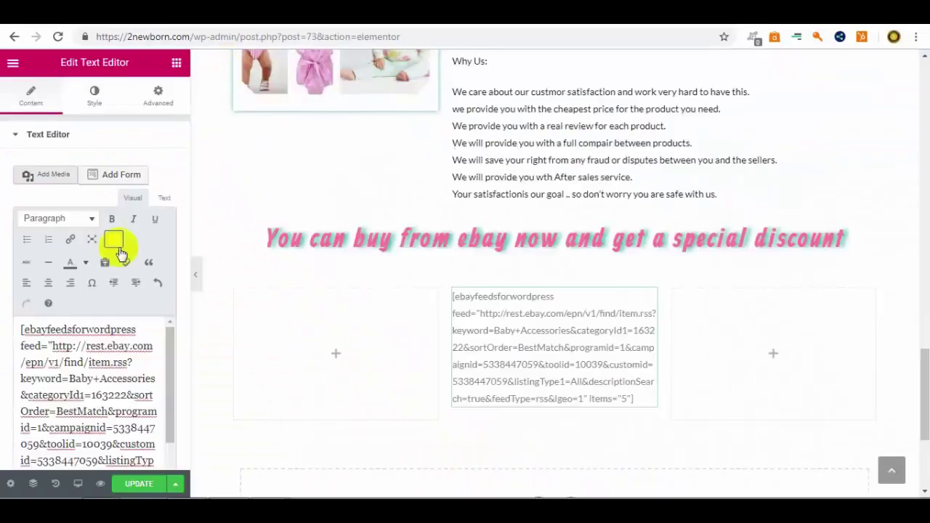
Centre the eBay feed shortcode text and update the page.
click(51, 285)
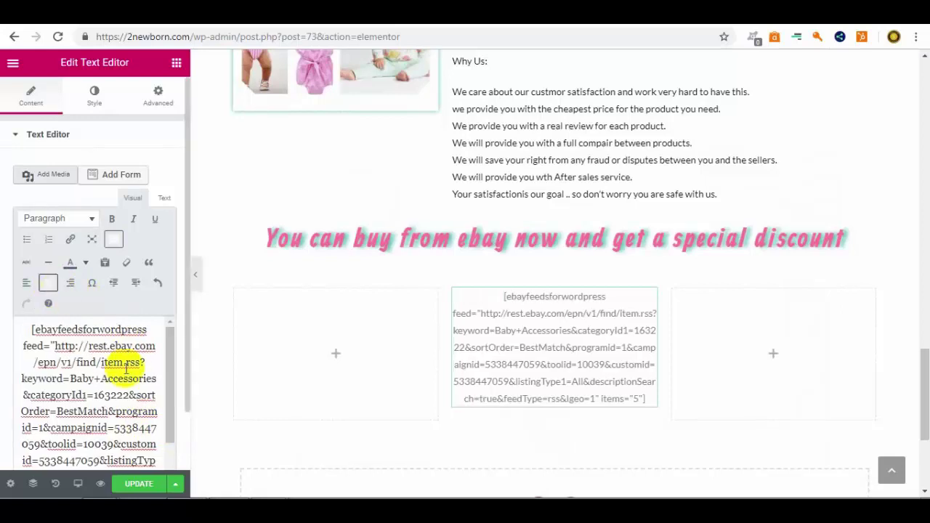
click(142, 485)
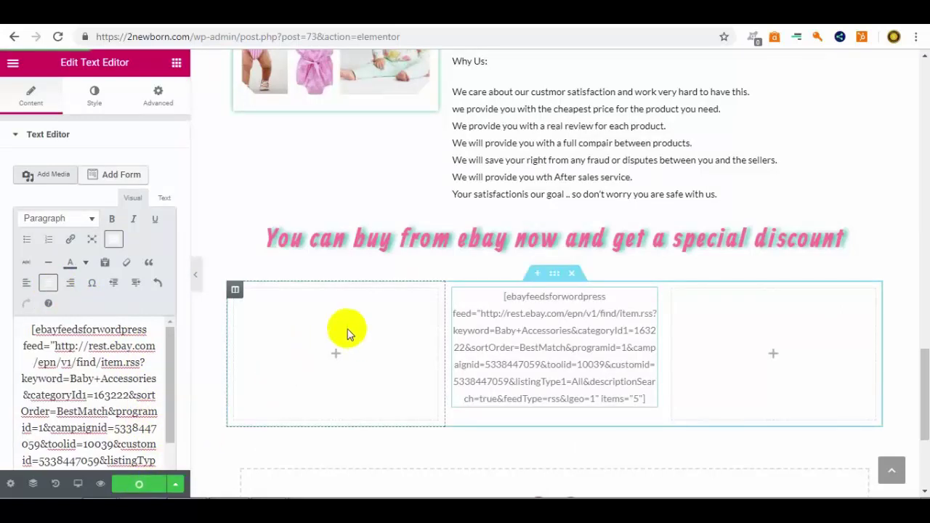
Reload the live home page and review the eBay product listings below the discount heading.
click(391, 21)
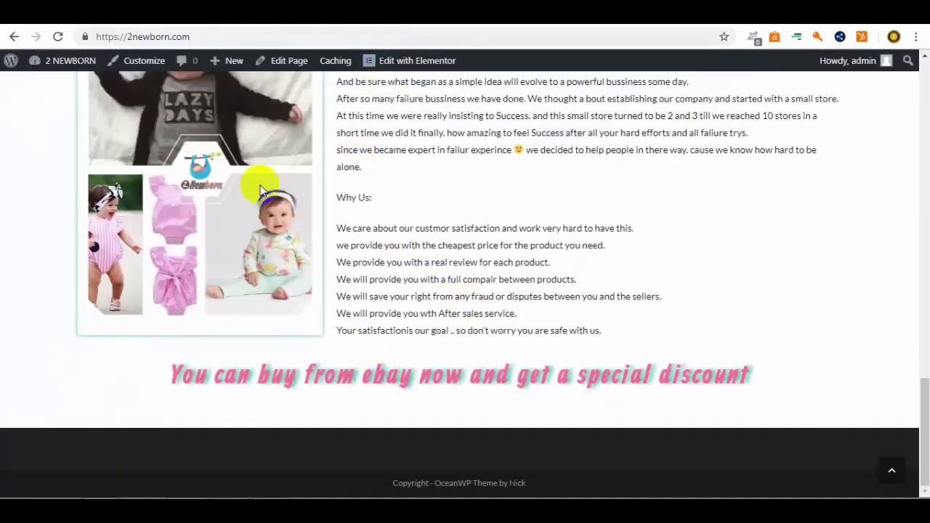
click(58, 37)
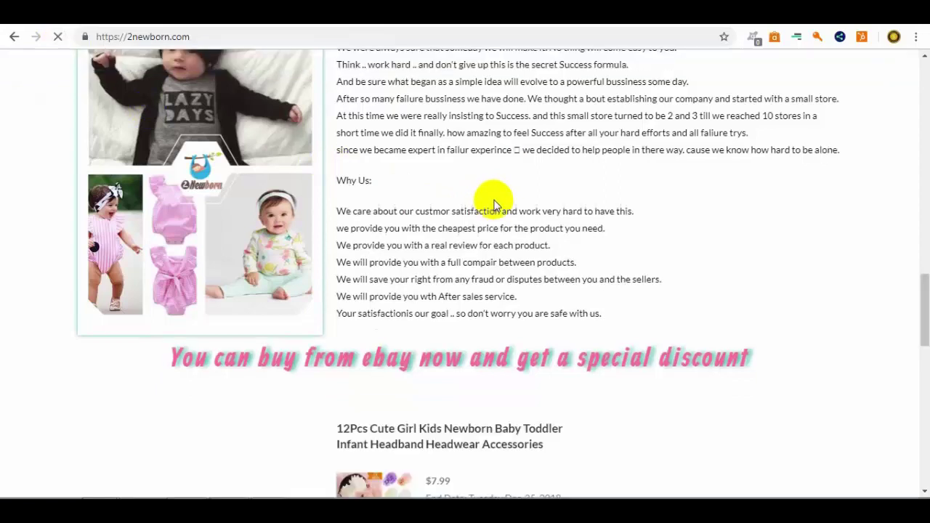
scroll(531, 215, down, 3)
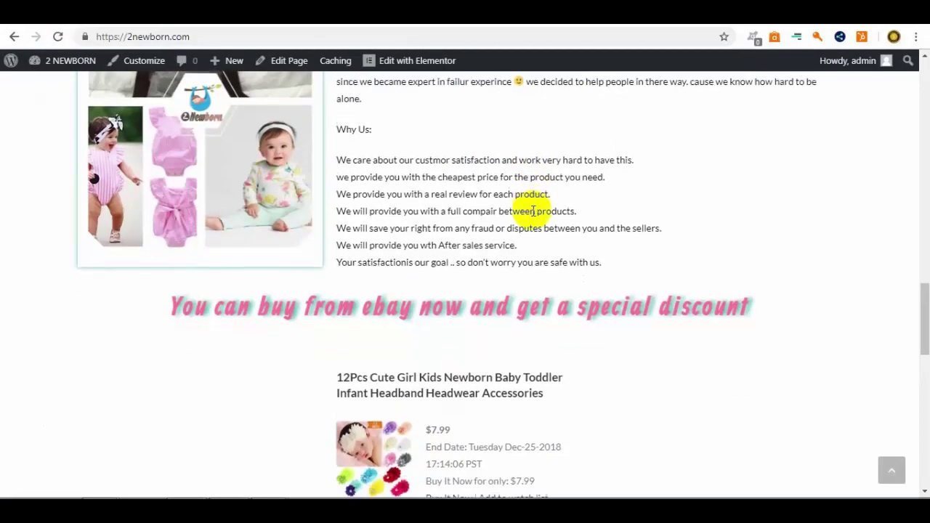
scroll(532, 215, down, 1)
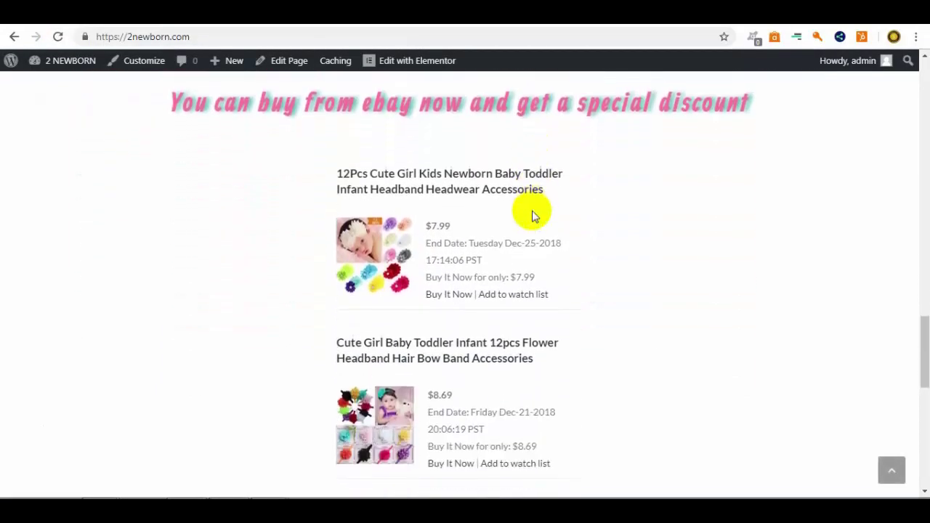
scroll(532, 213, down, 2)
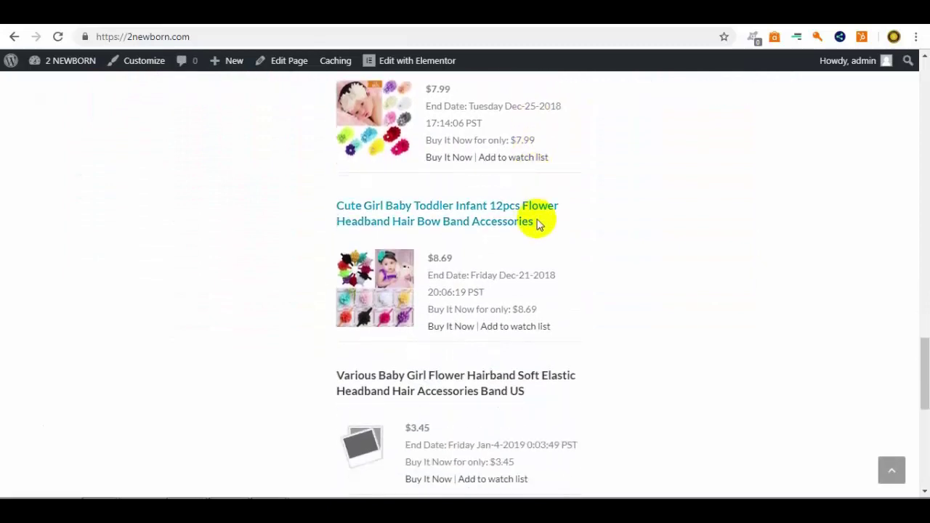
Review the Baby Accessories eBay listings below the discount heading on the live home page, from the first product to the last.
scroll(536, 221, down, 1)
scroll(538, 224, down, 1)
scroll(538, 225, down, 4)
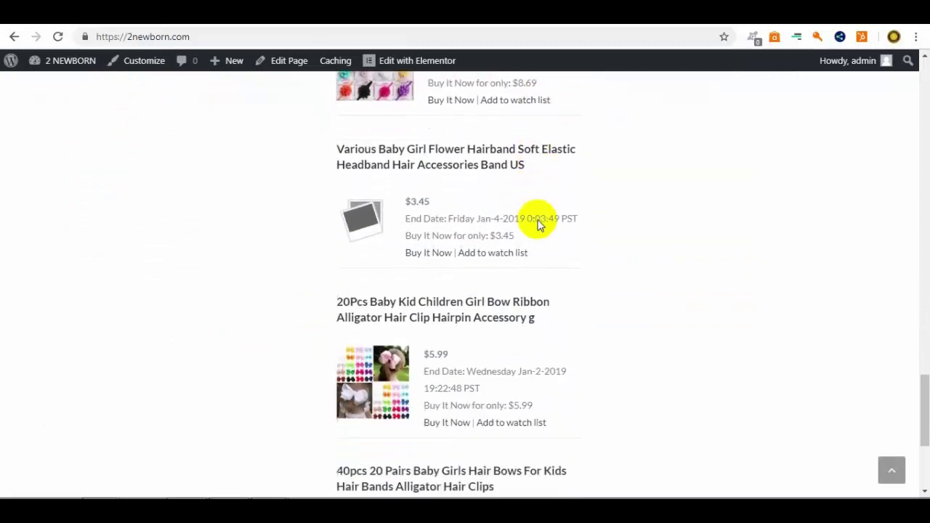
scroll(539, 225, up, 6)
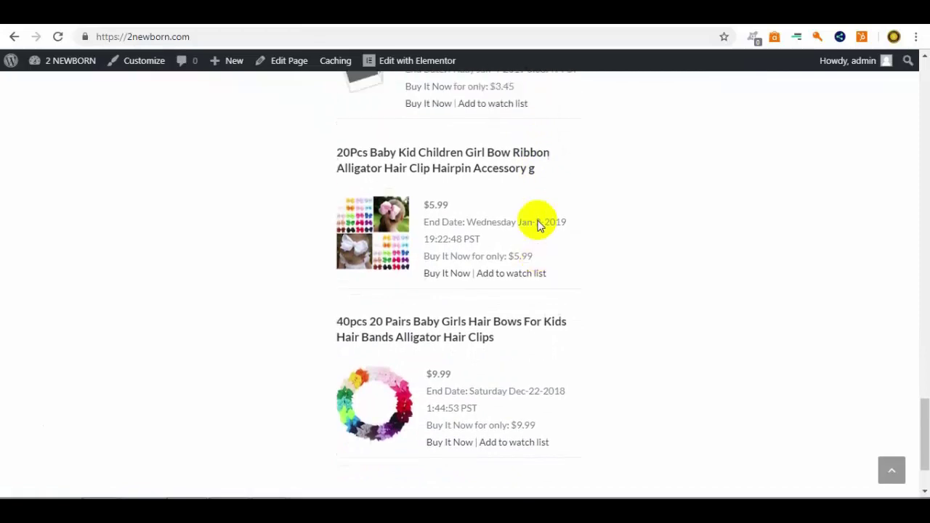
scroll(538, 223, up, 1)
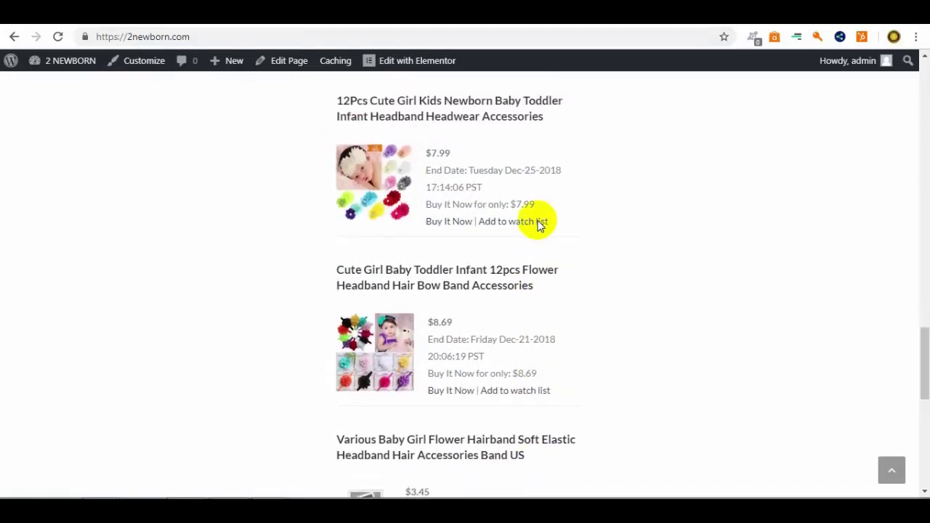
scroll(458, 190, up, 1)
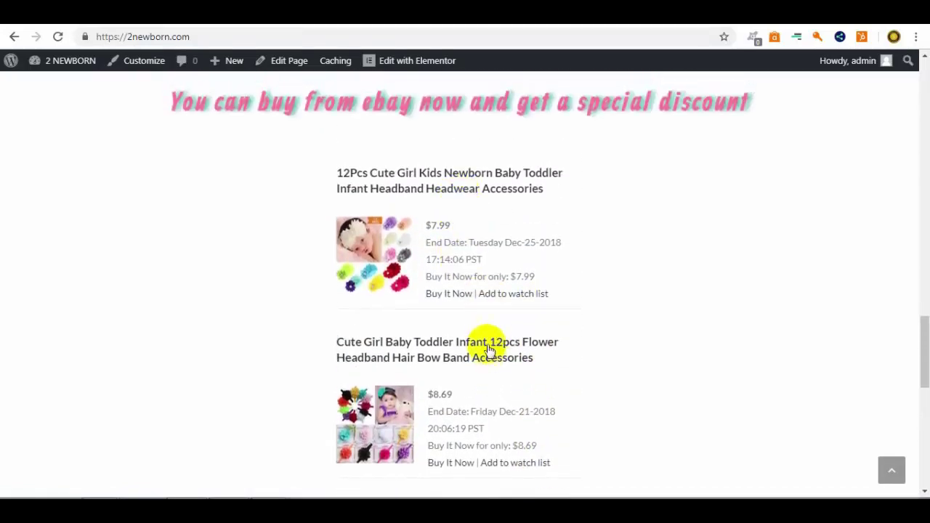
scroll(488, 350, down, 1)
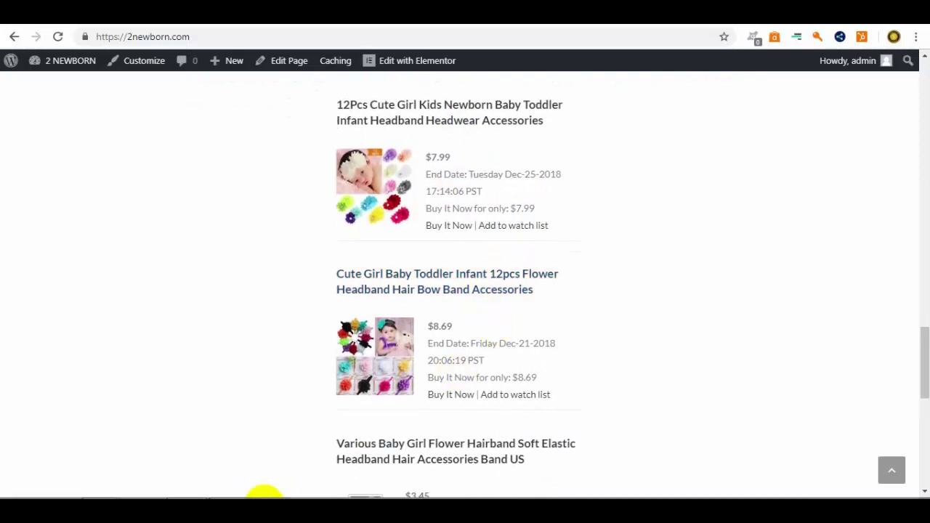
scroll(418, 325, down, 1)
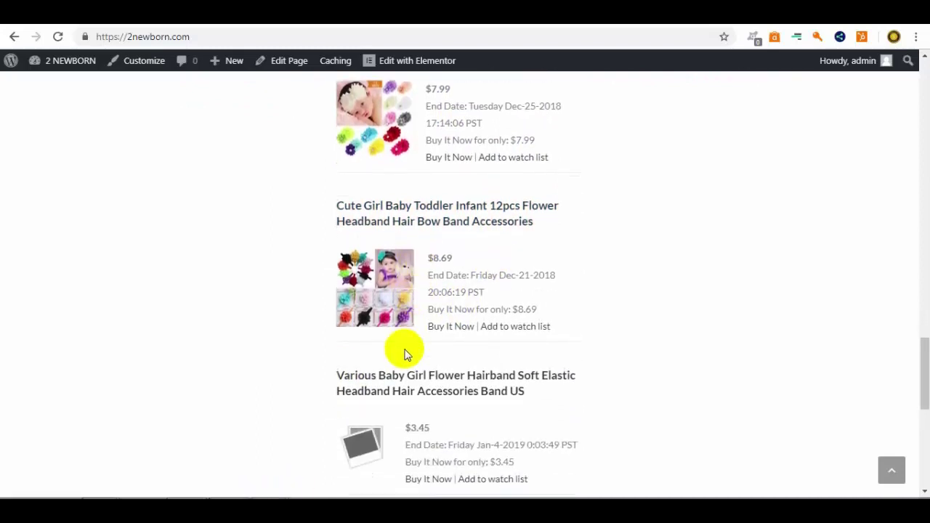
scroll(407, 353, down, 3)
scroll(407, 353, up, 4)
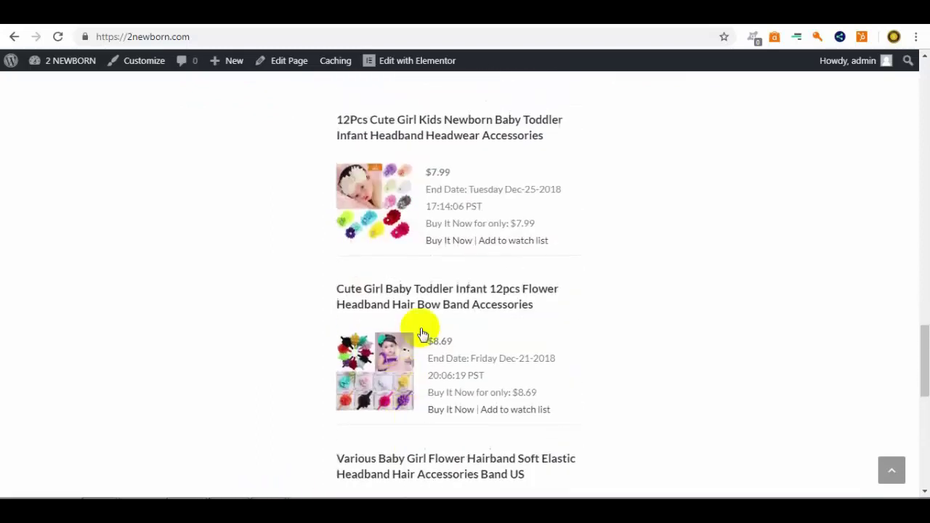
scroll(421, 333, up, 1)
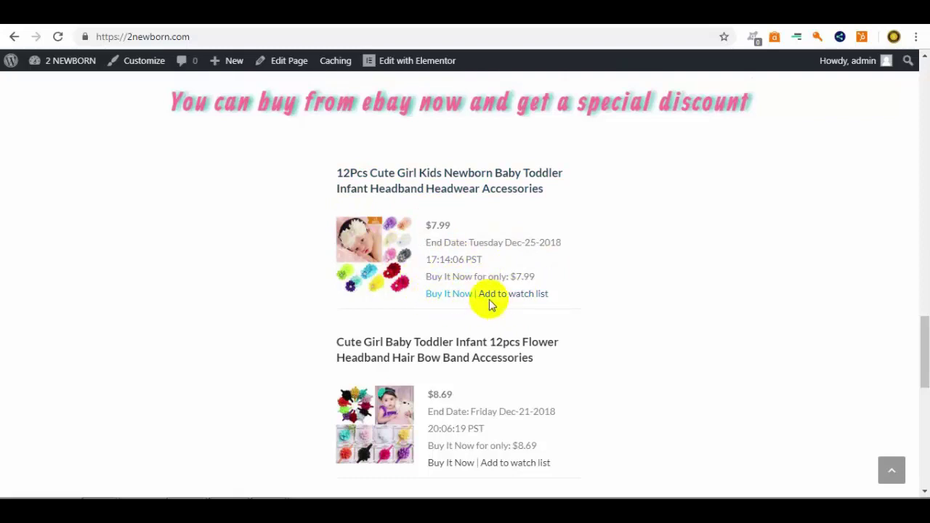
scroll(493, 305, down, 3)
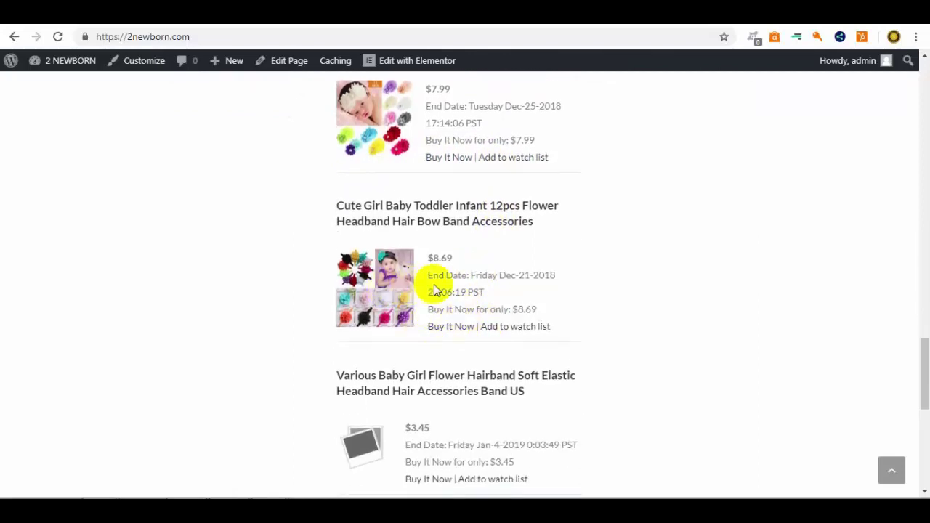
scroll(434, 291, down, 2)
scroll(435, 291, up, 5)
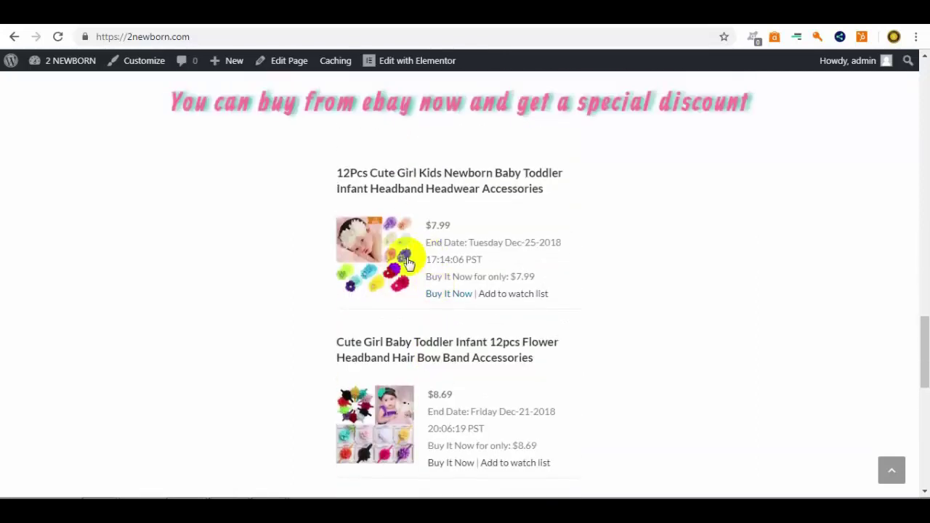
scroll(407, 263, down, 2)
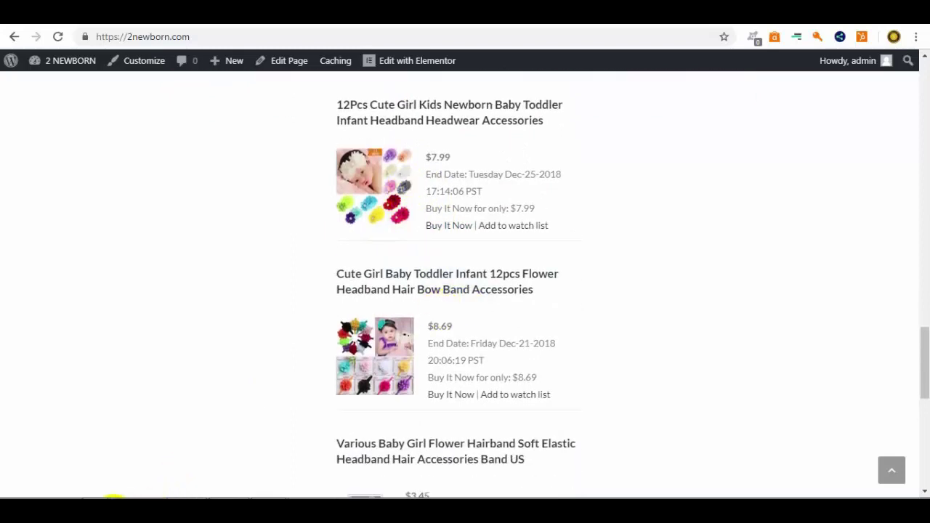
Copy the eBay RSS feed URL from the "Boy's Clothing" text file, then minimise the file and its folder.
key(alt+Tab)
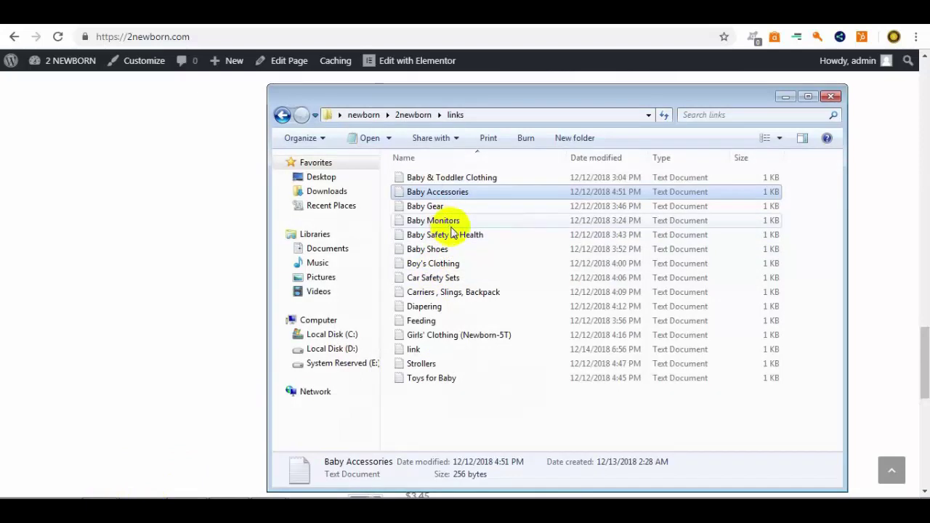
double_click(424, 265)
drag(422, 177, 153, 157)
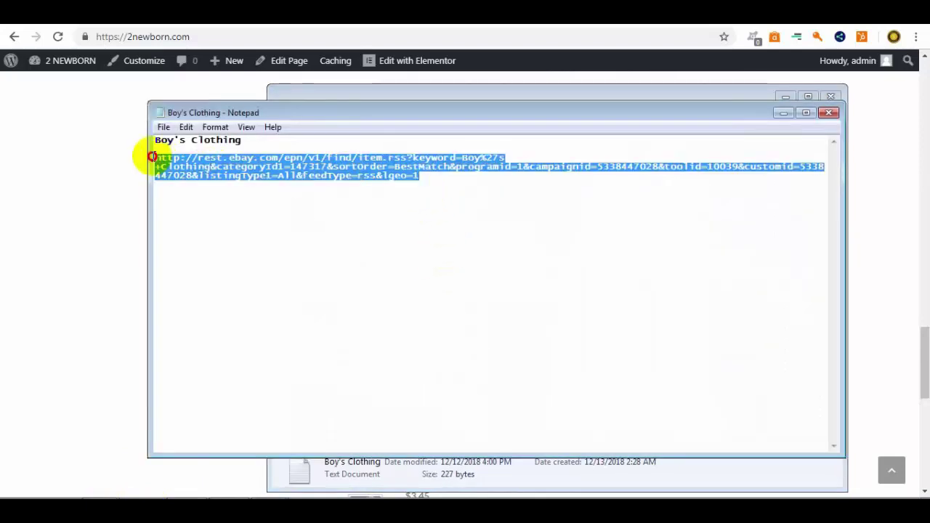
right_click(174, 168)
click(205, 208)
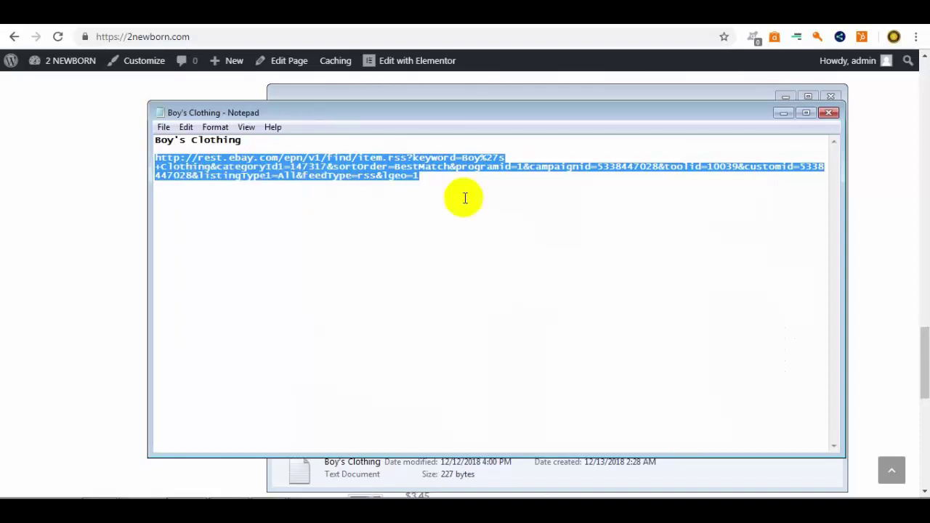
click(783, 113)
click(784, 98)
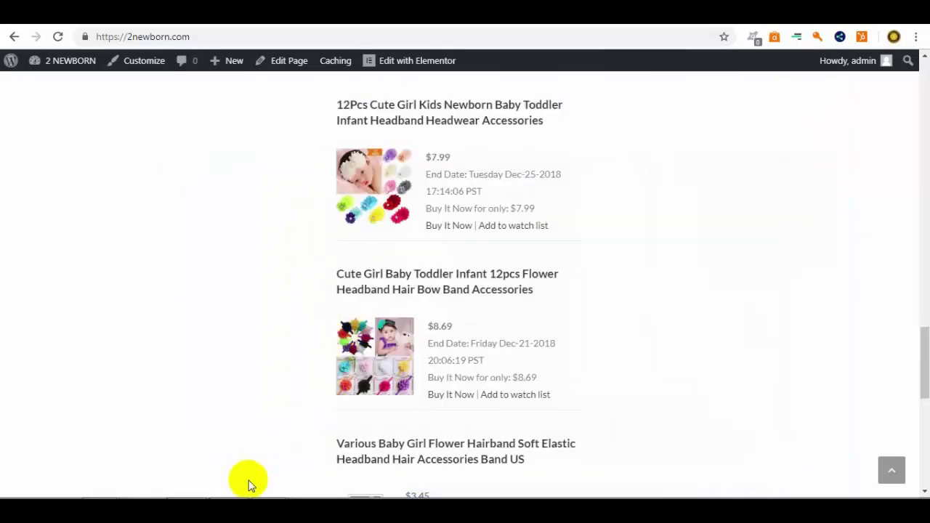
In the Elementor editor, replace the middle column shortcode's feed URL with the Boy's Clothing URL and update the page.
click(552, 23)
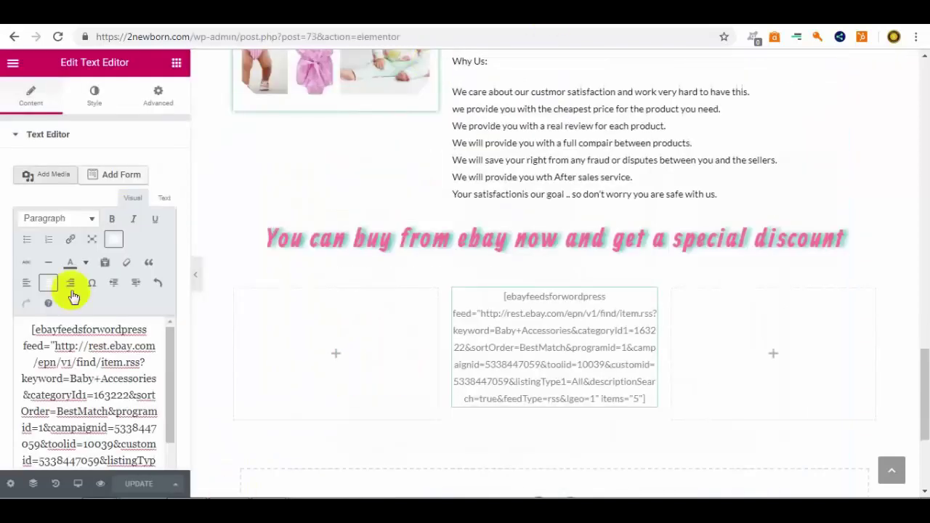
click(90, 243)
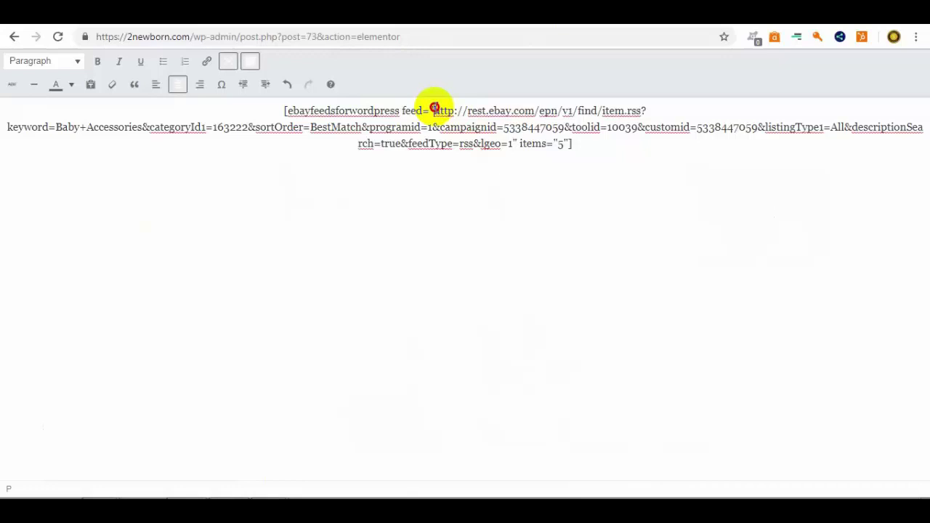
drag(451, 118, 485, 143)
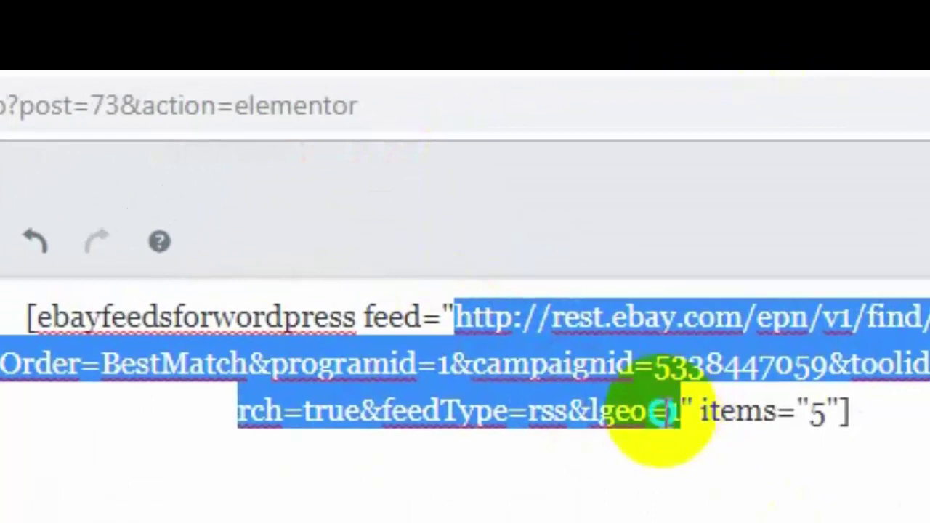
right_click(508, 145)
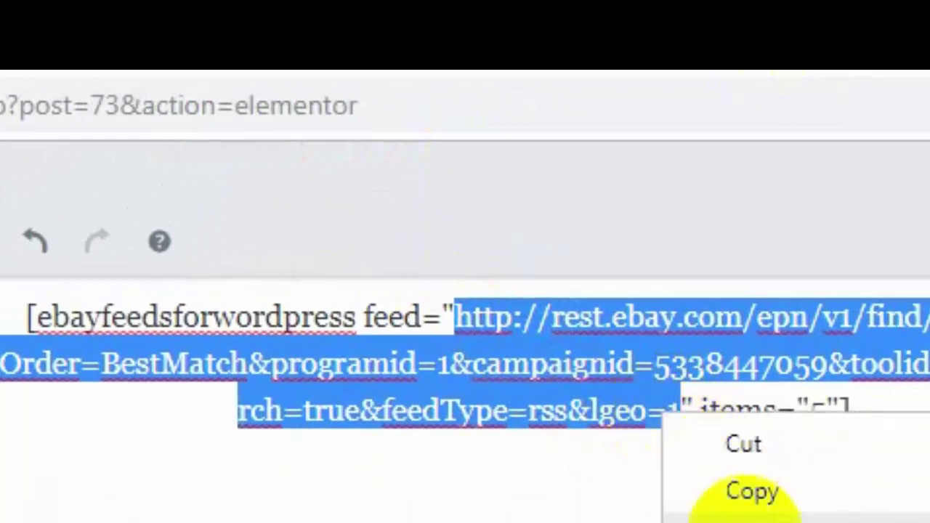
click(734, 492)
click(228, 65)
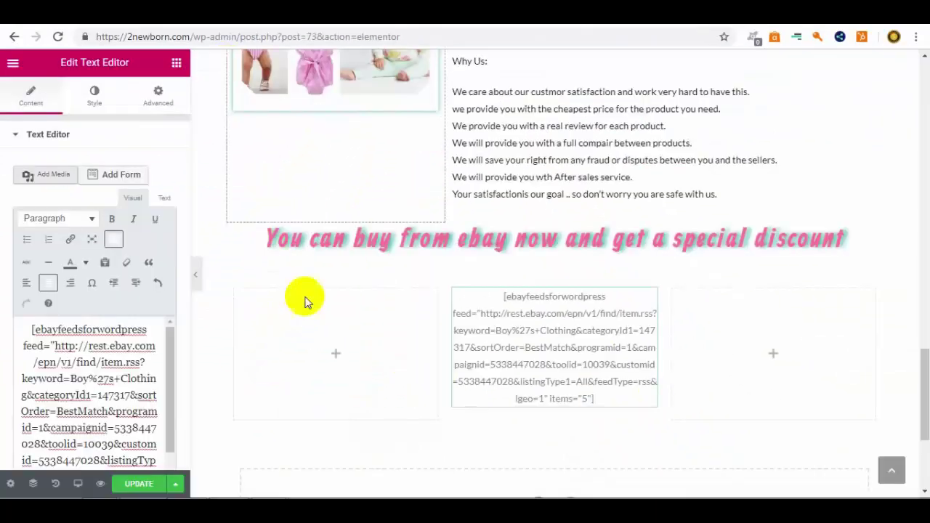
click(145, 486)
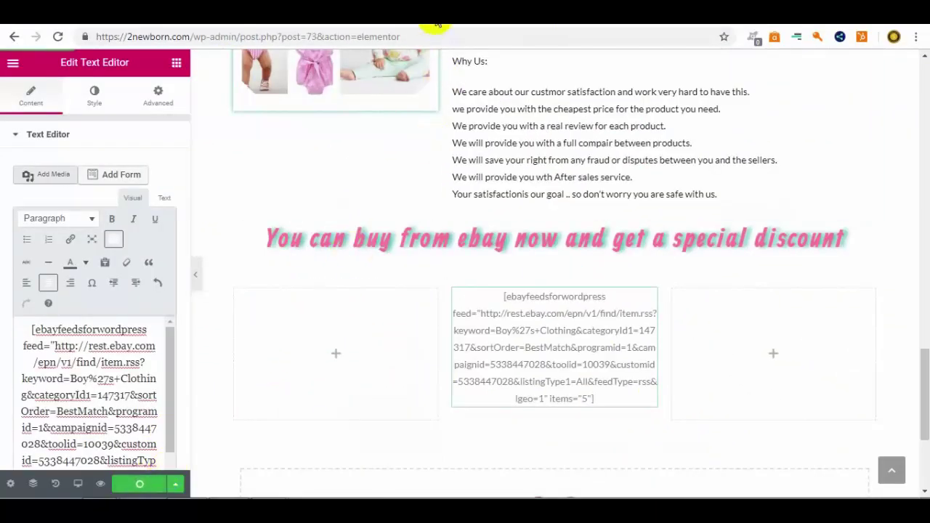
Reload the live home page and review the Boy's Clothing eBay listings below the discount heading.
click(435, 22)
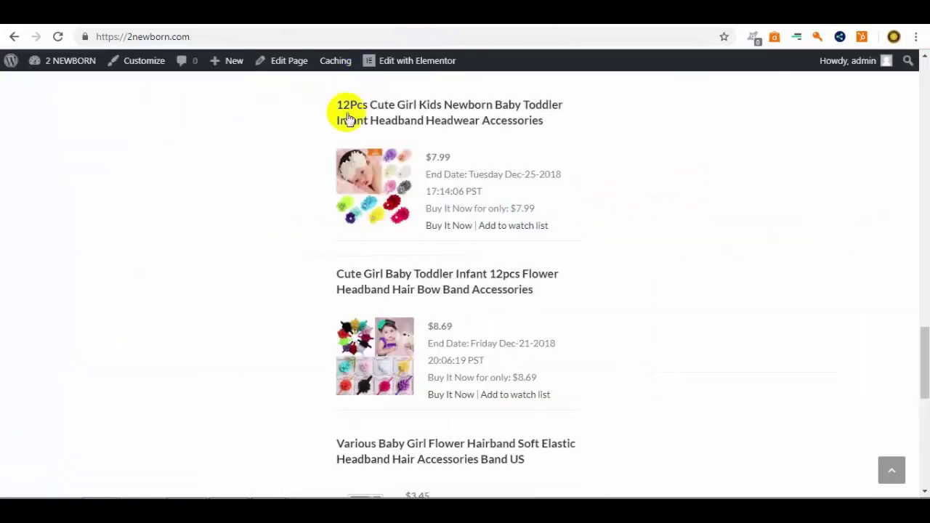
click(58, 37)
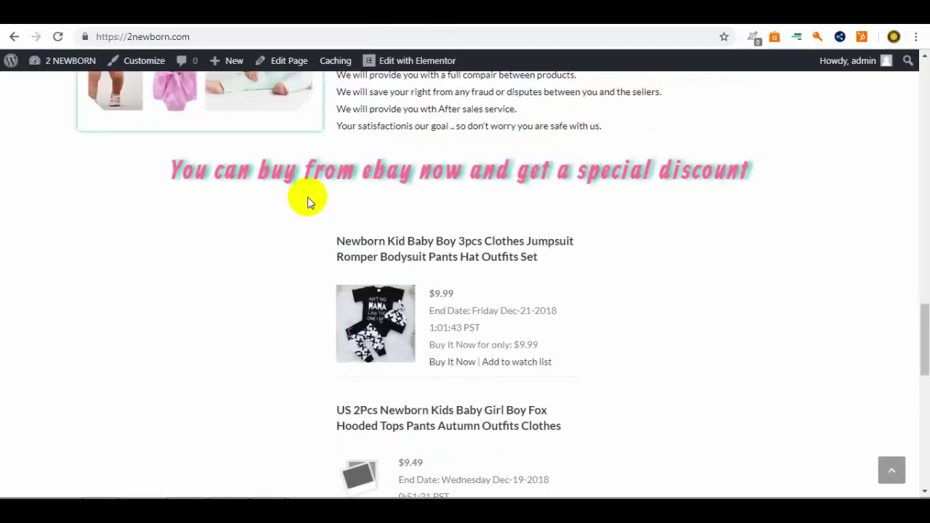
scroll(307, 202, down, 3)
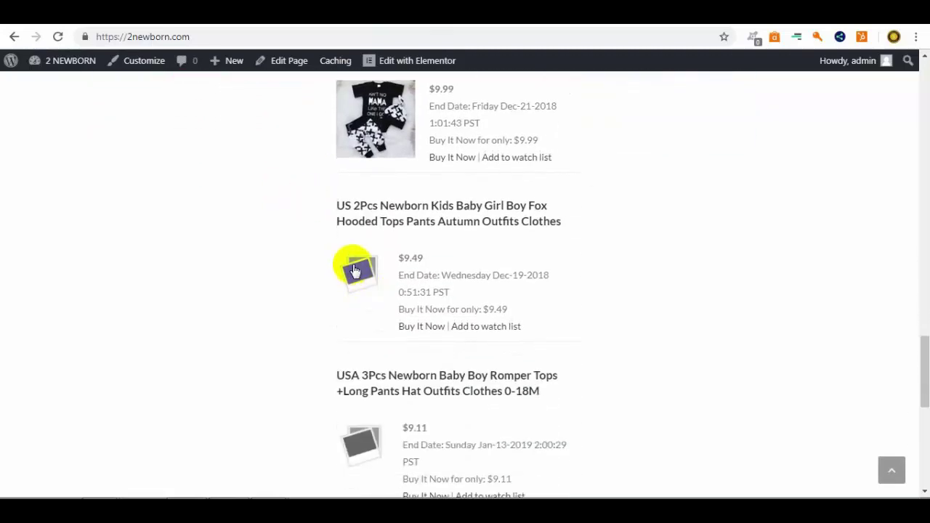
scroll(305, 251, down, 3)
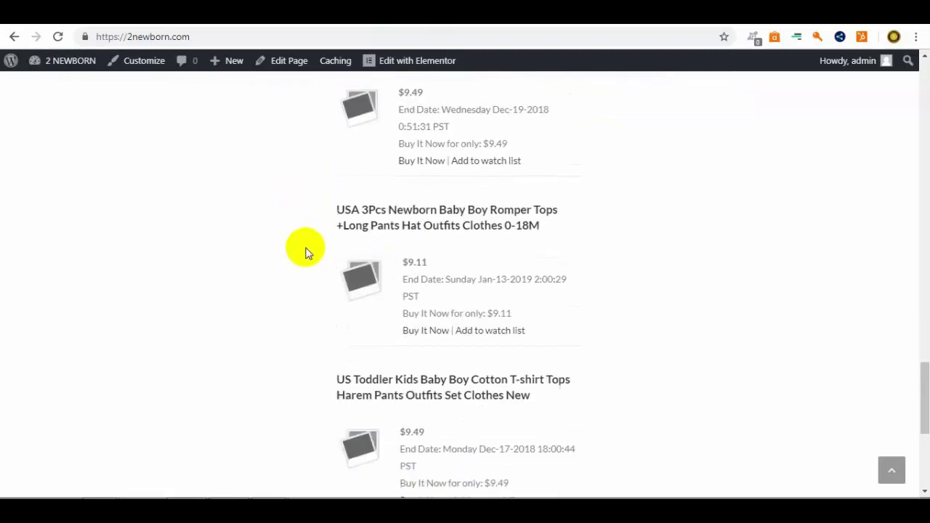
scroll(403, 305, down, 4)
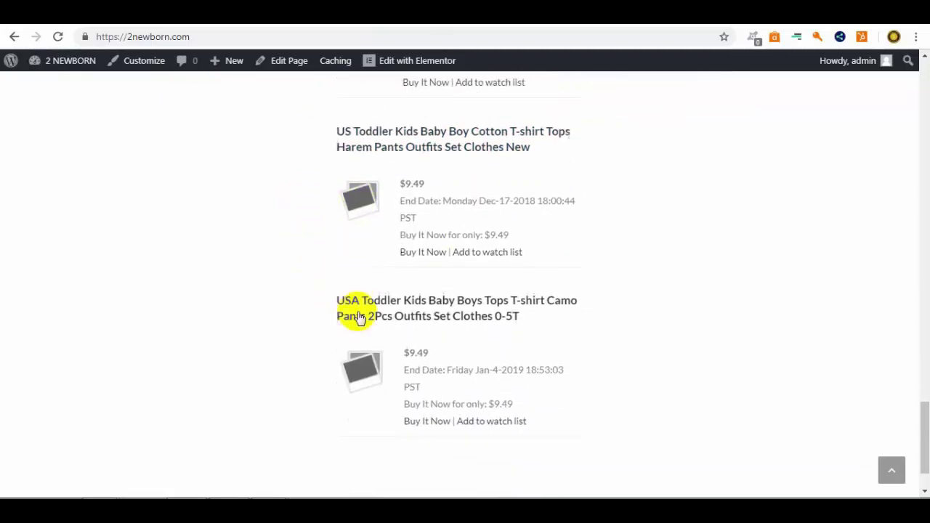
scroll(372, 305, up, 7)
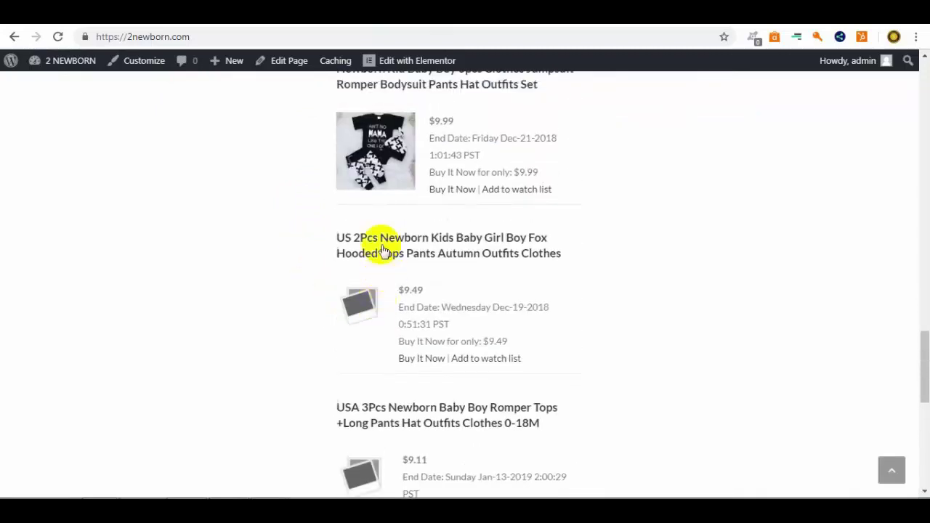
scroll(392, 232, up, 2)
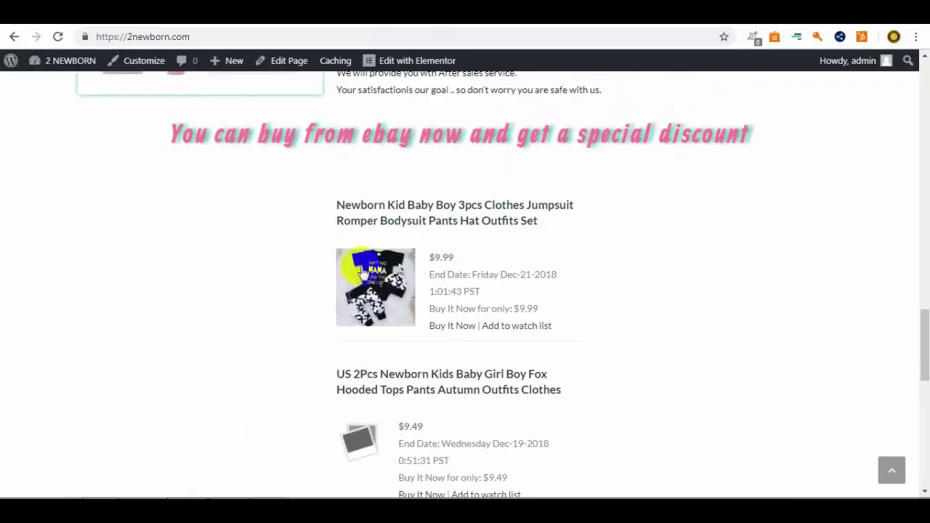
Open the "Girls' Clothing (Newborn-5T)" text file from the links folder.
key(alt+Tab)
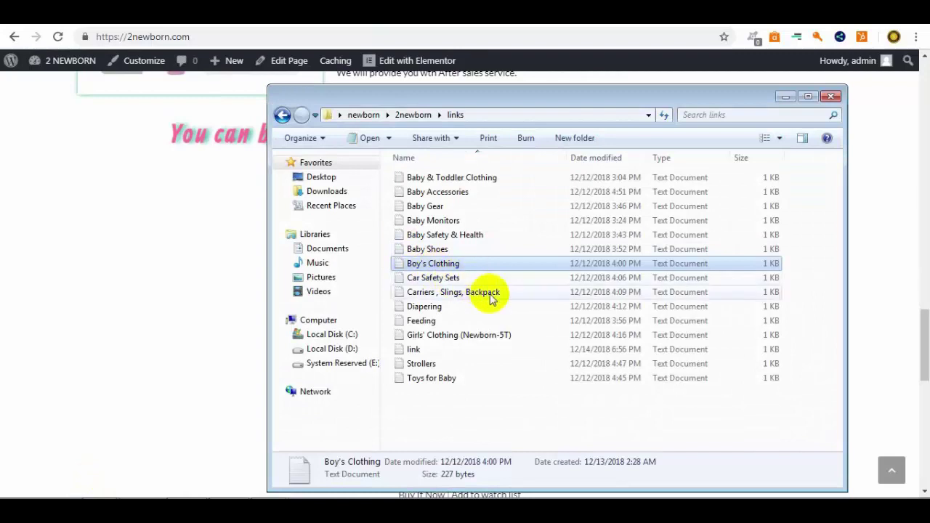
double_click(431, 335)
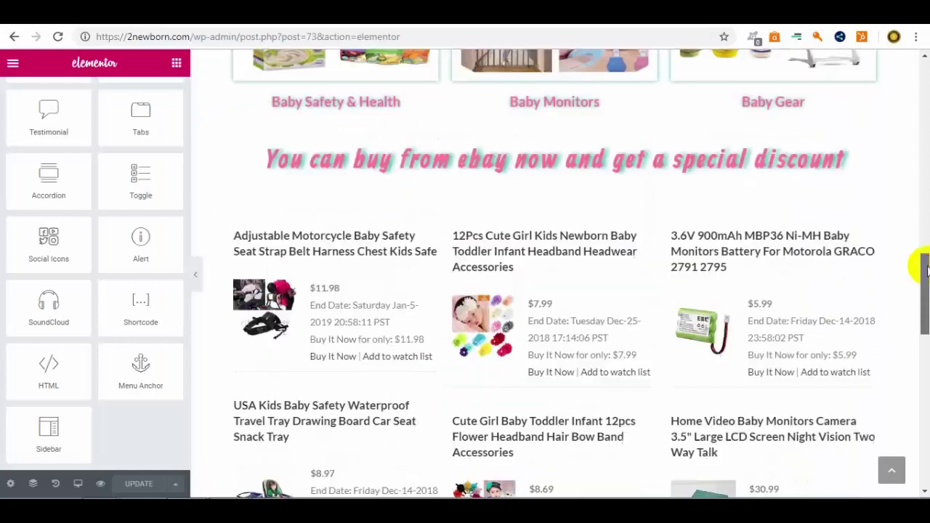
Reload the live home page and review the three eBay feed columns and the discount headings above and below them.
drag(924, 269, 924, 261)
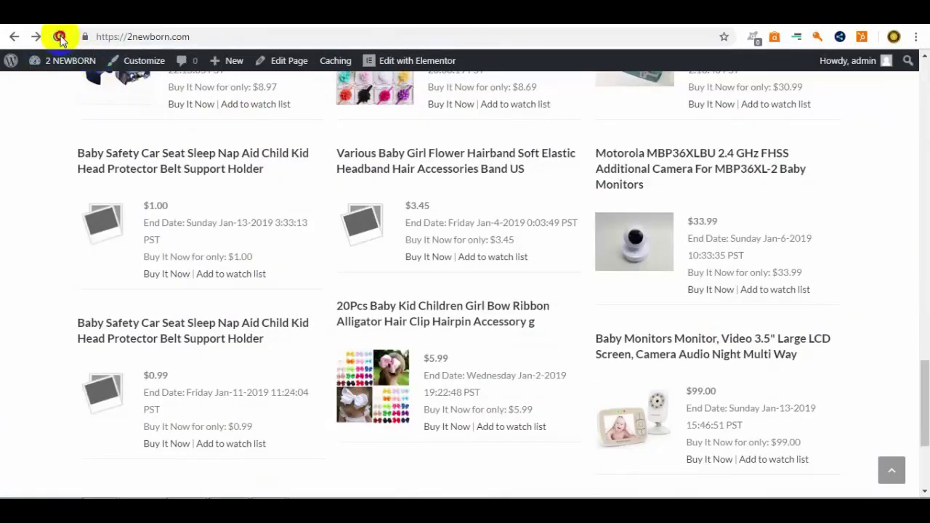
click(58, 36)
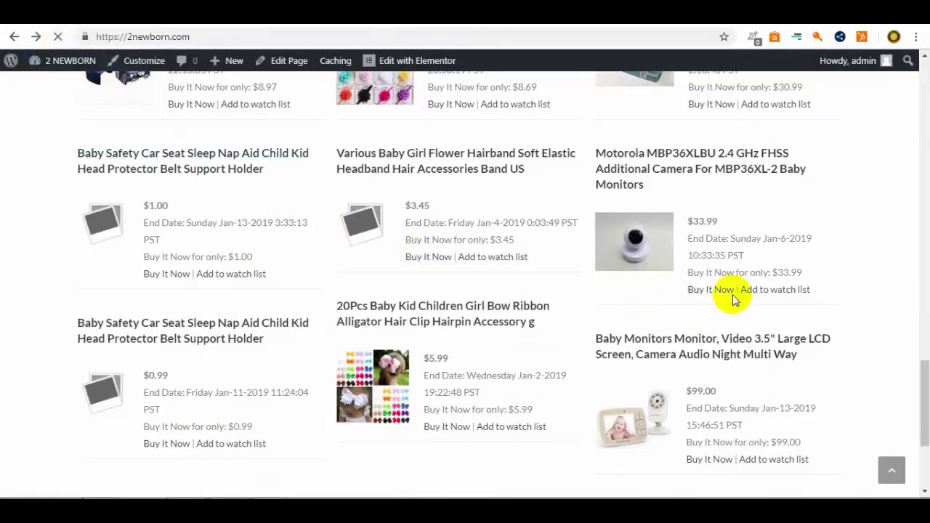
drag(924, 377, 875, 288)
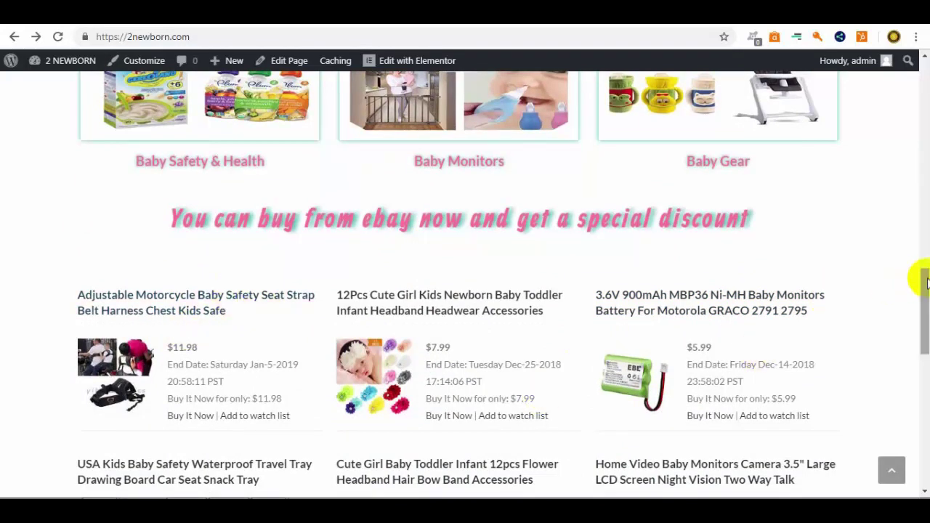
drag(923, 285, 915, 416)
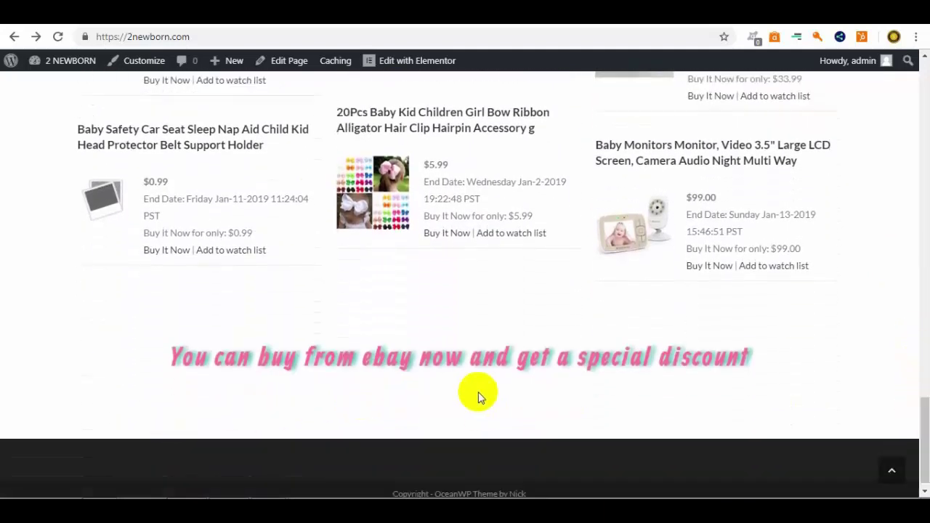
drag(925, 435, 920, 80)
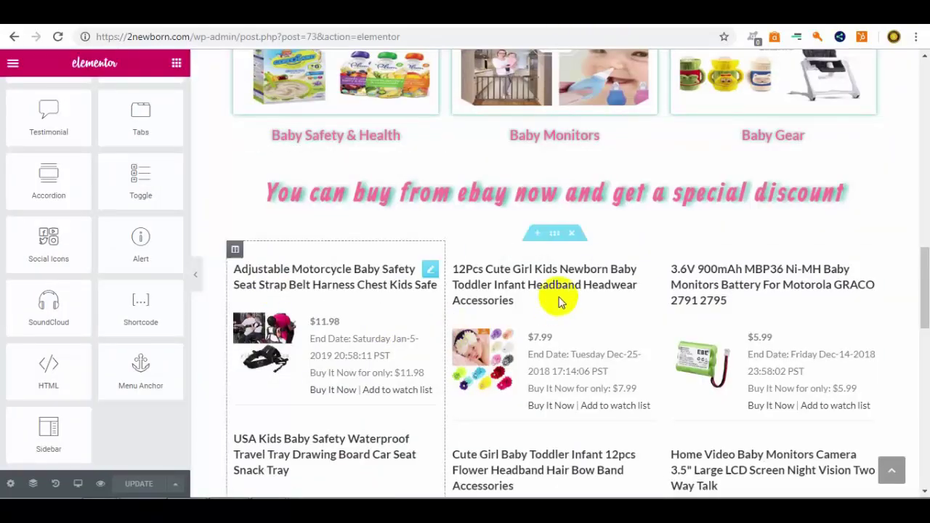
In the Elementor editor, add a single-column section below the lower eBay discount heading.
scroll(567, 389, down, 10)
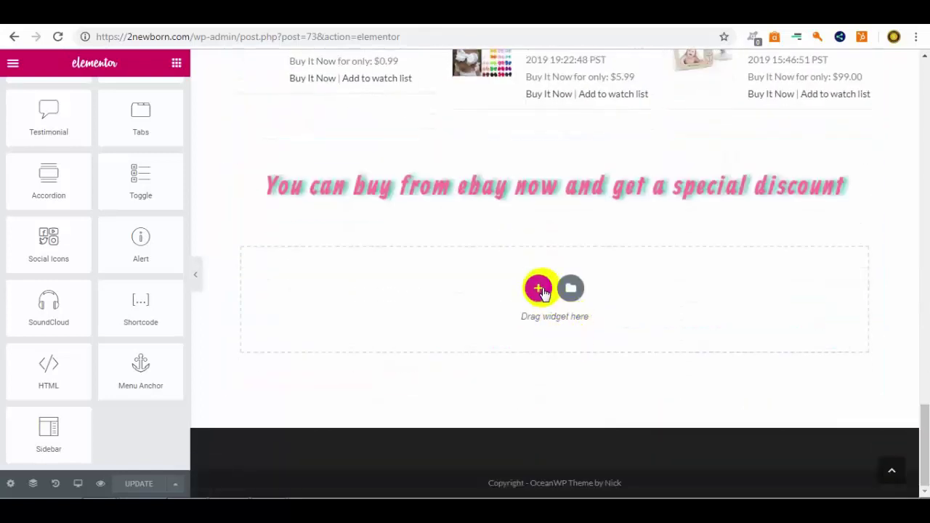
click(537, 289)
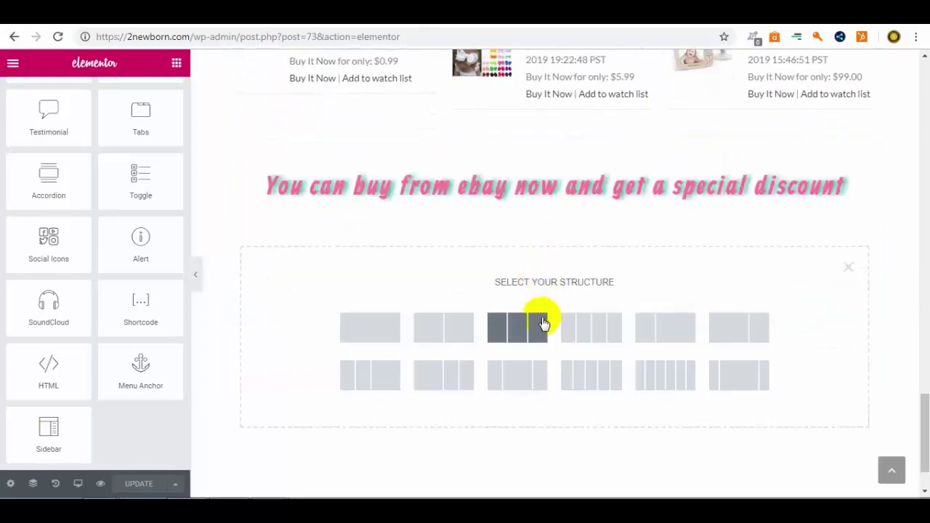
click(395, 331)
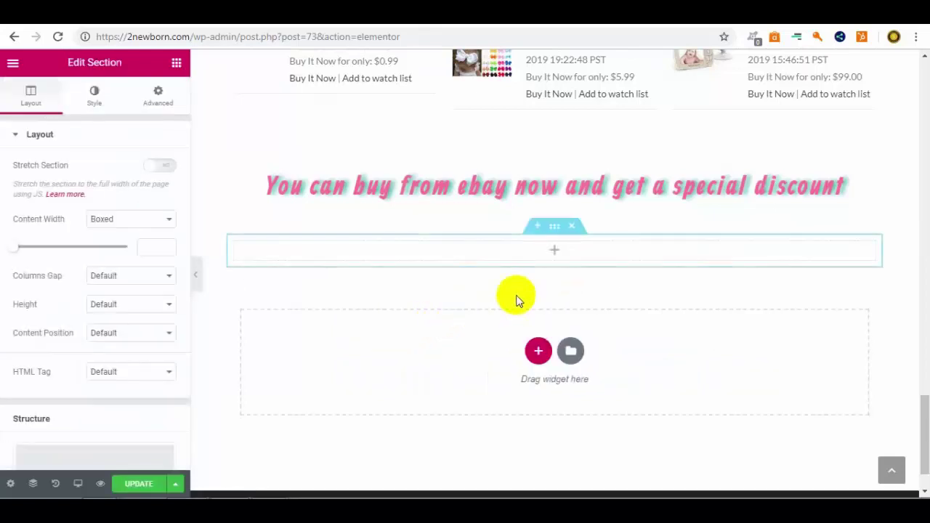